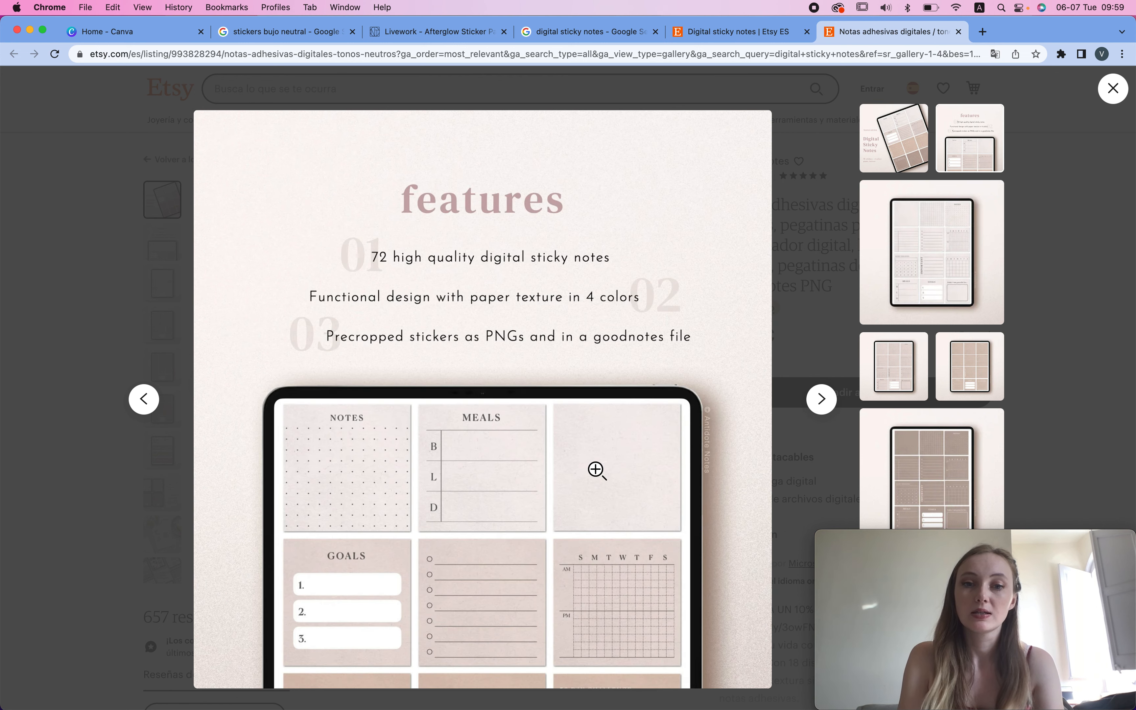
View the sticky-note listing's next image, and run a Google image search for "color palette neutral" in a new browser tab.
click(819, 401)
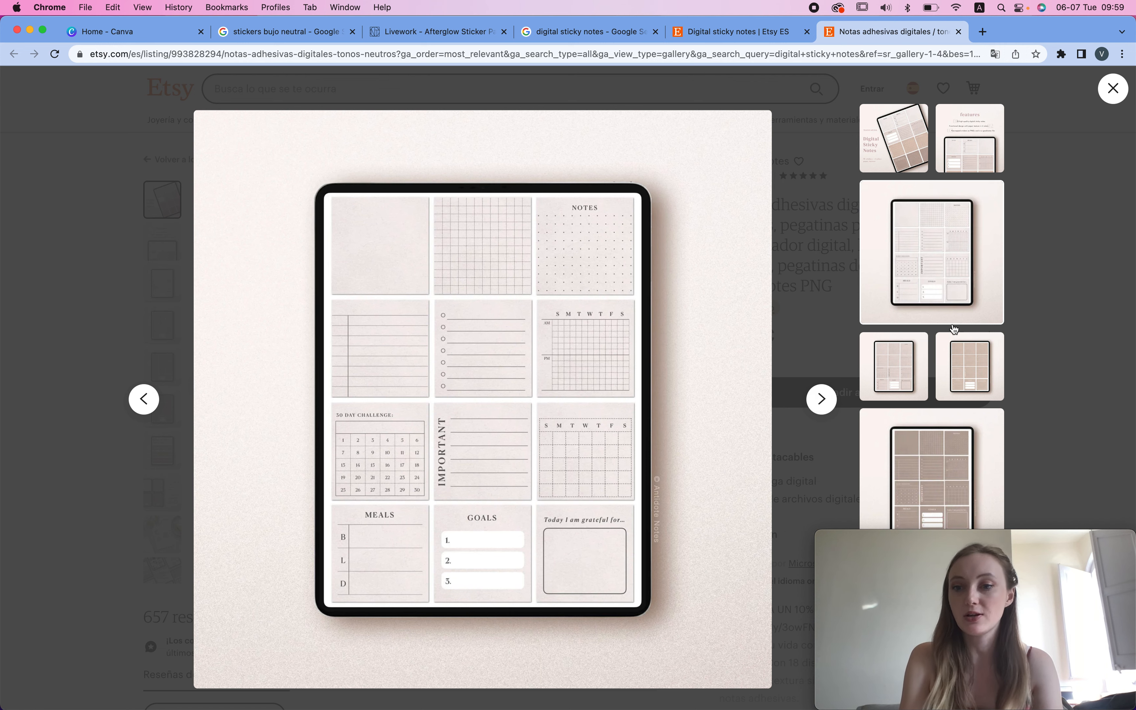
click(982, 30)
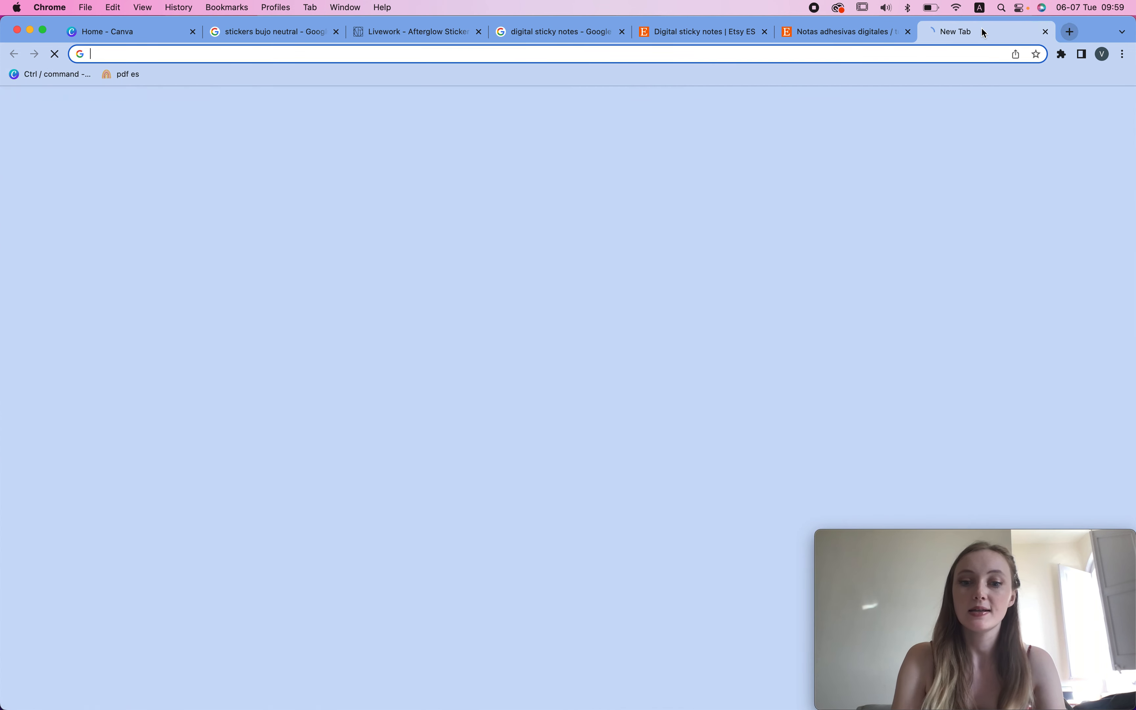
text(color palette)
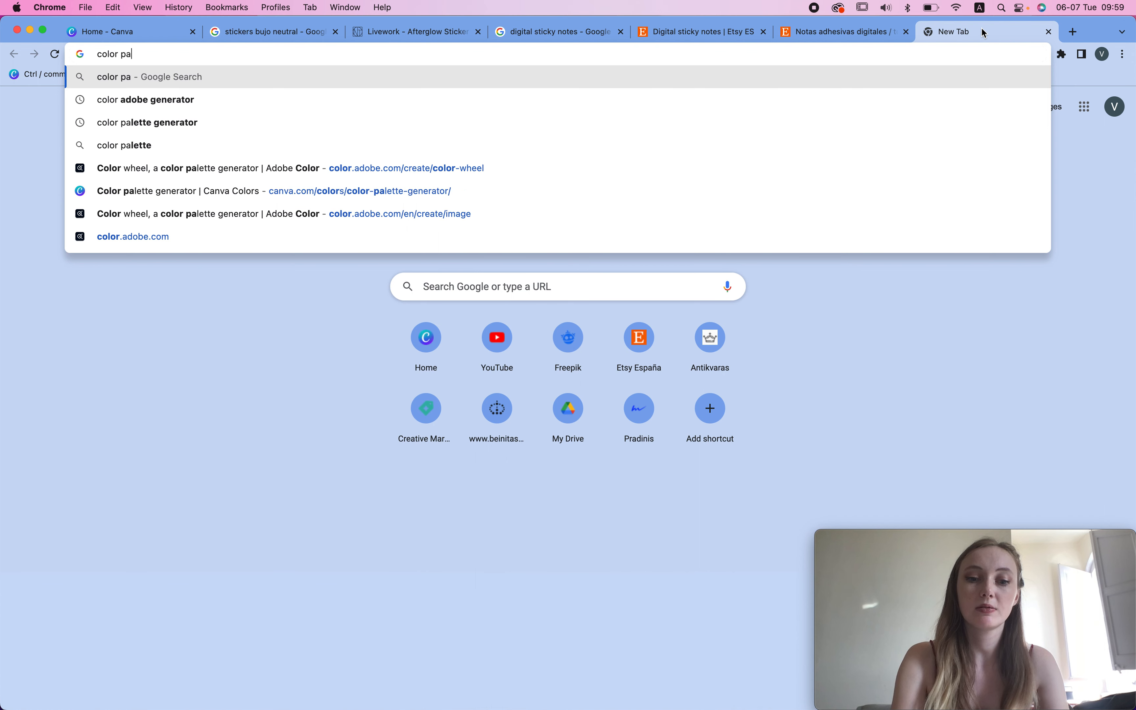
key(BackSpace)
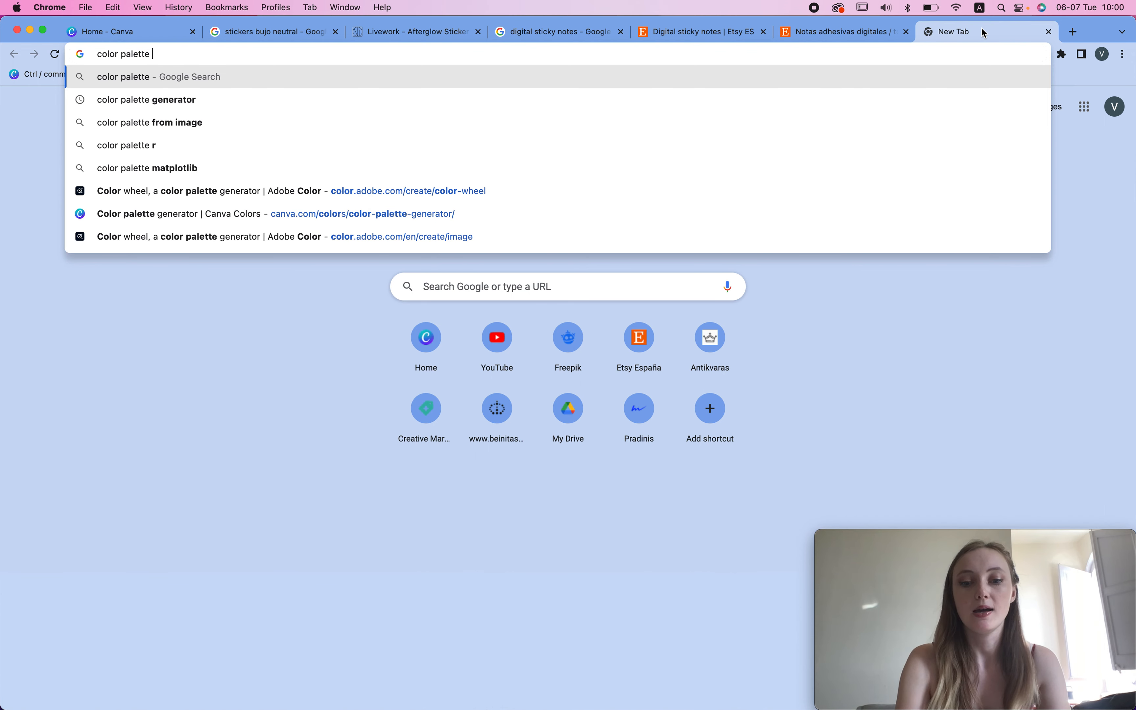
text(neutral)
key(Return)
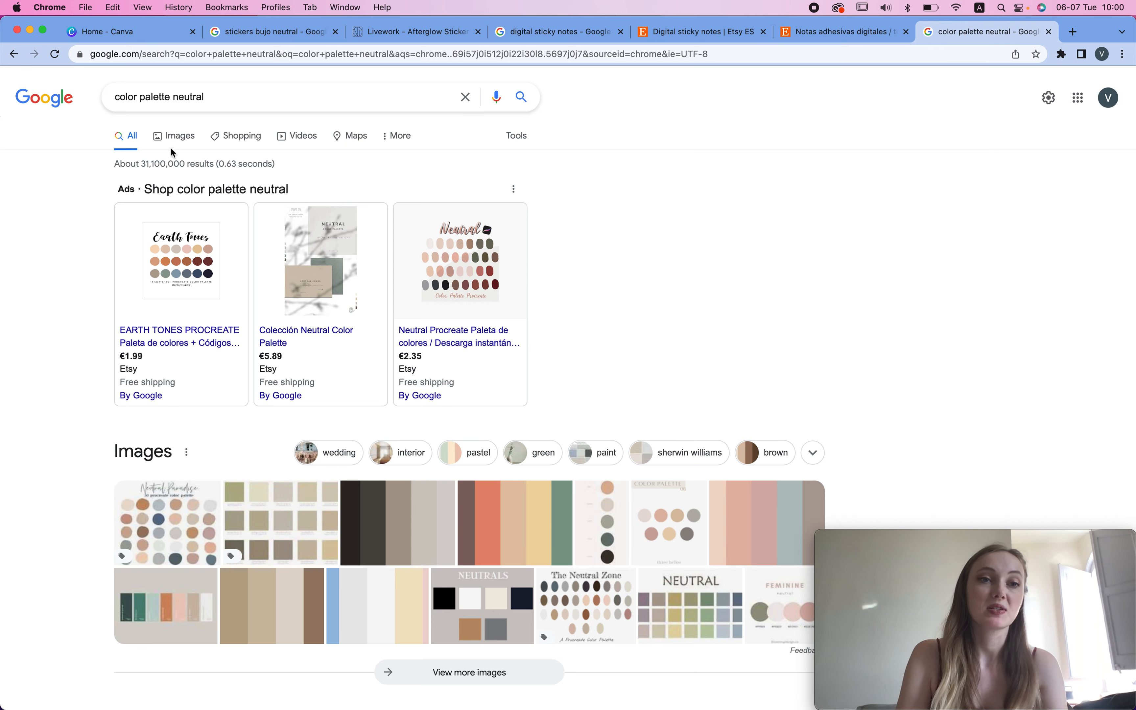
click(174, 137)
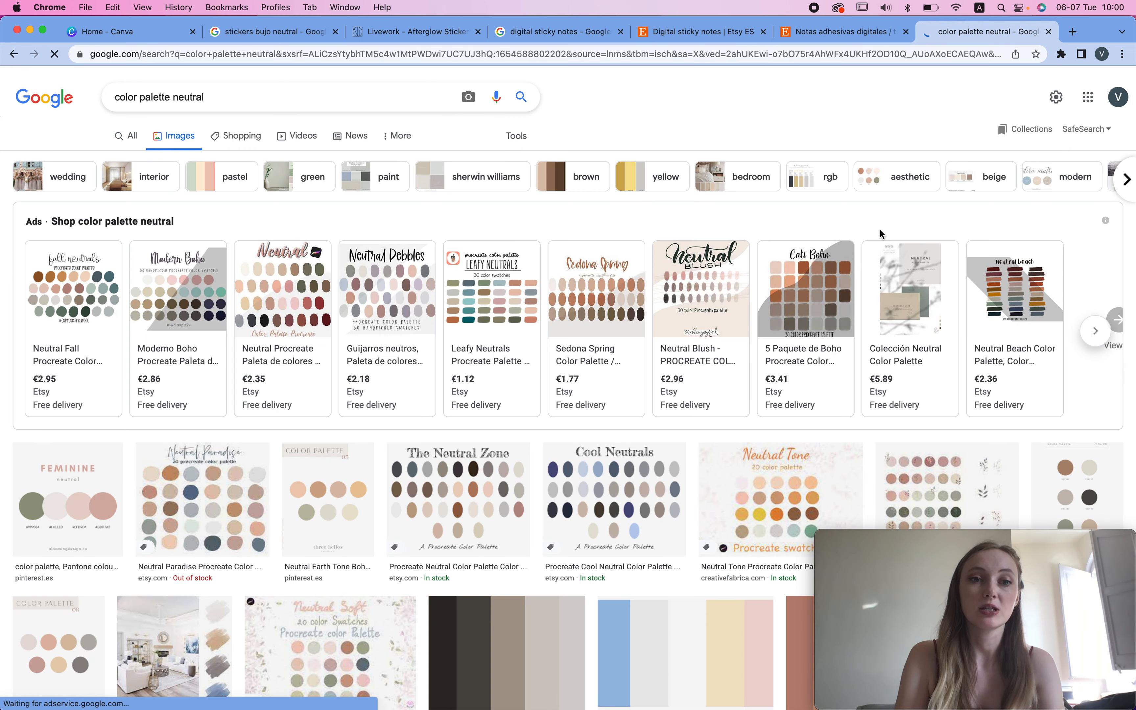
Take cropped screenshots of the green, beige and terracotta OFFEO palette and the "Neutral Color Palette for 2022" swatches.
scroll(441, 380, down, 4)
scroll(441, 378, down, 6)
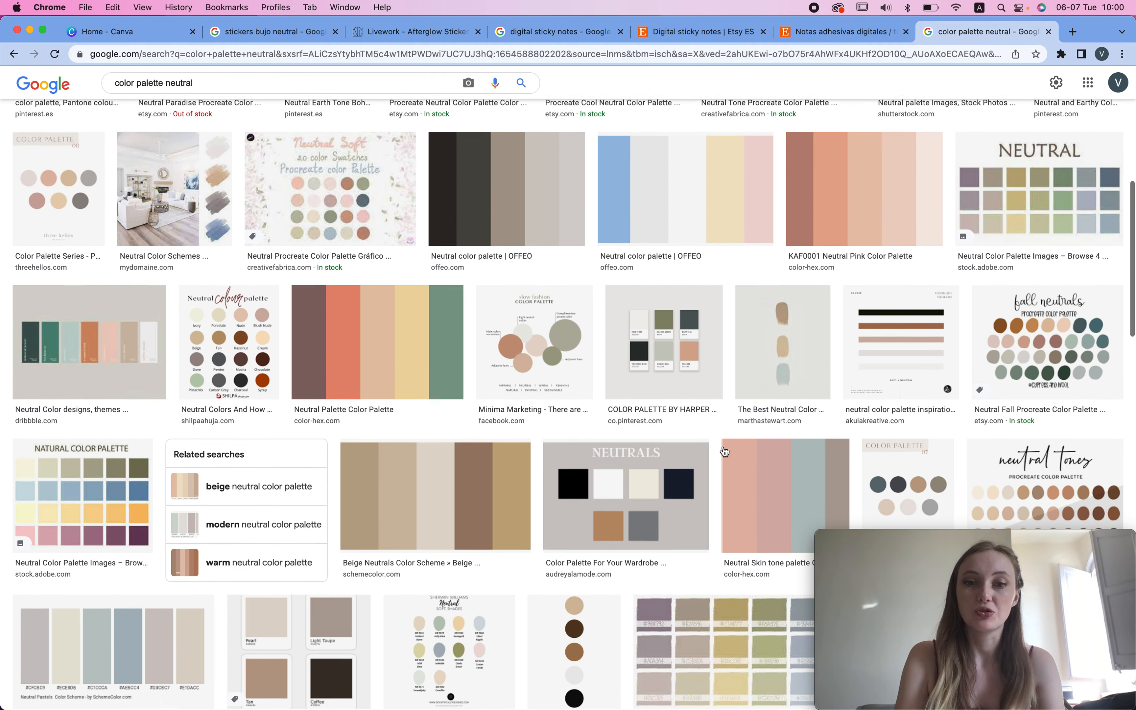
scroll(725, 451, down, 8)
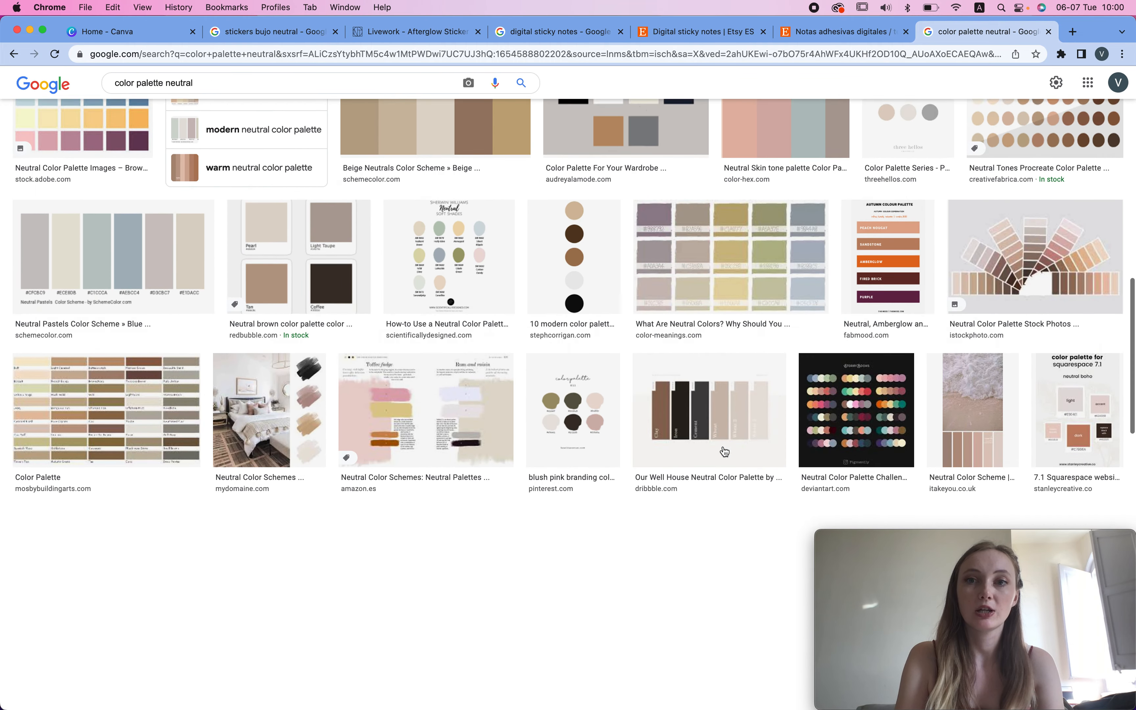
scroll(725, 451, up, 3)
scroll(725, 451, down, 3)
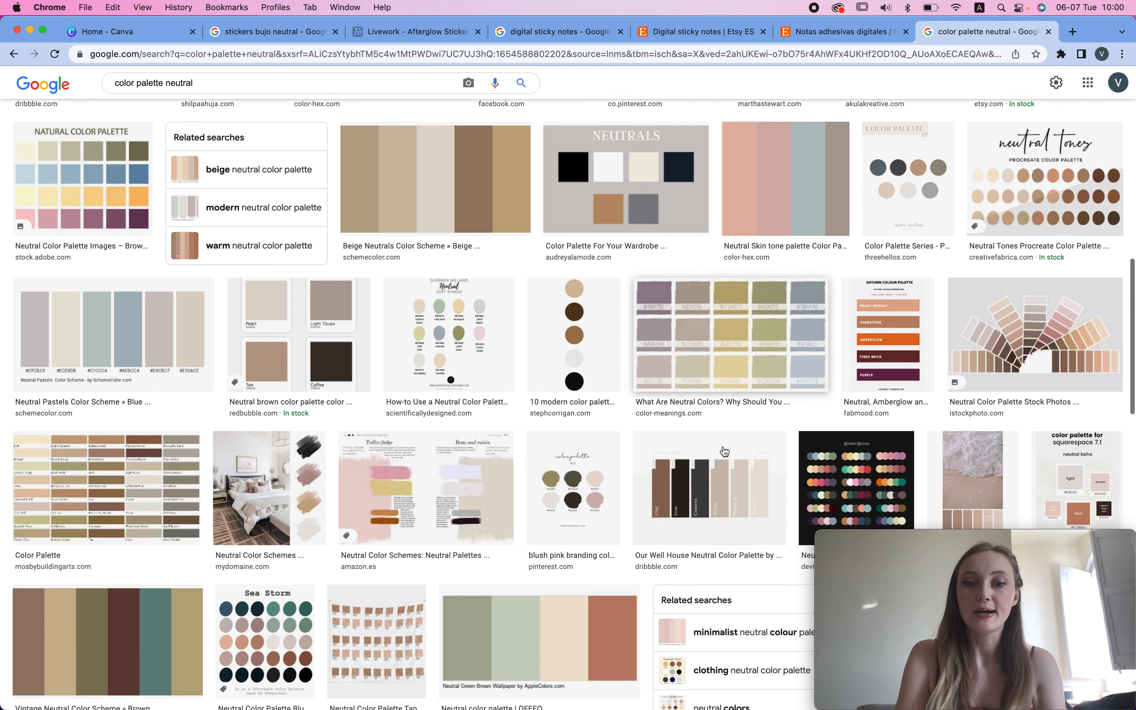
scroll(556, 572, down, 4)
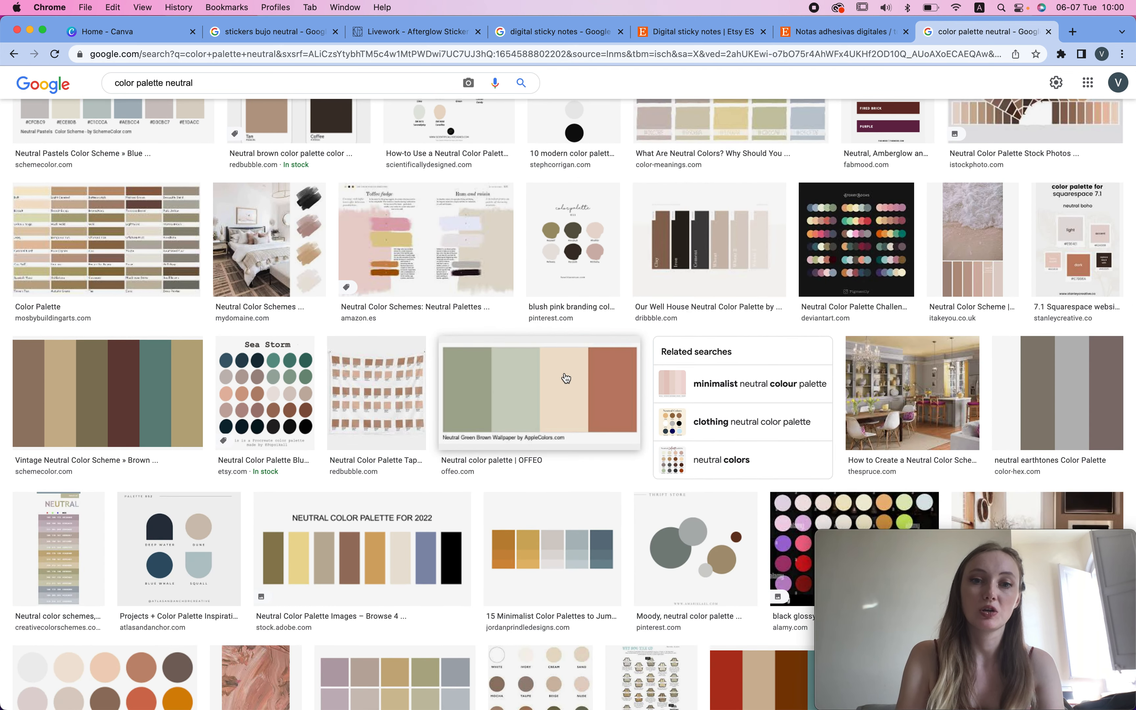
key(super+shift+4)
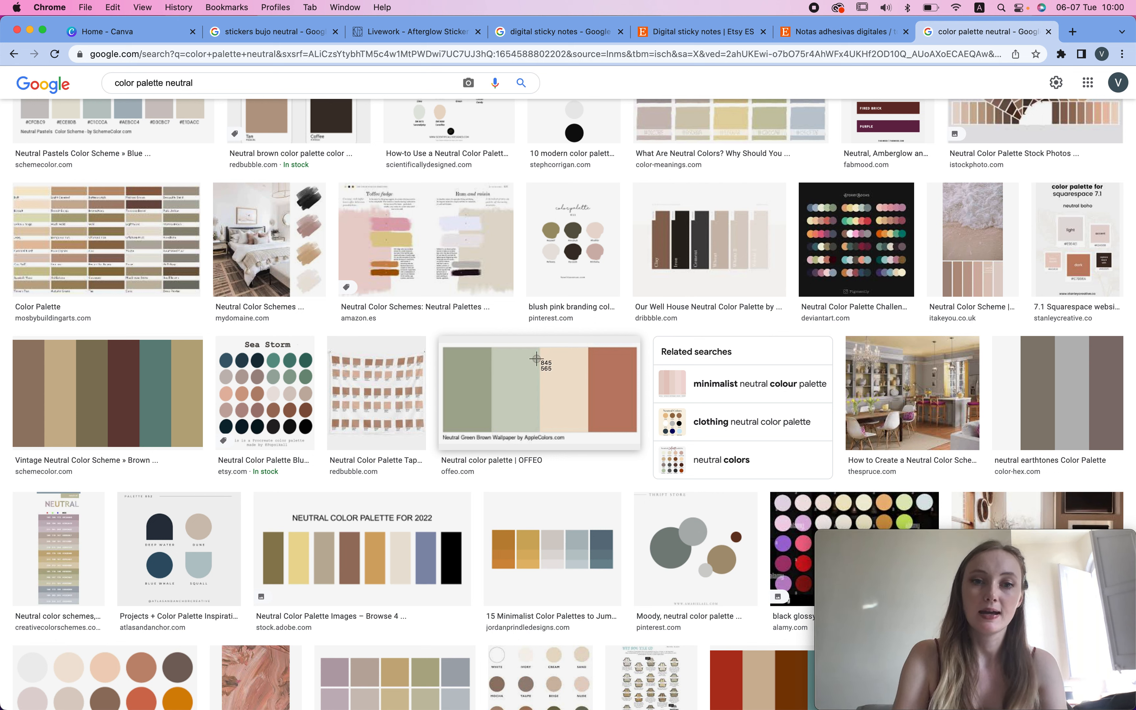
drag(444, 349, 637, 432)
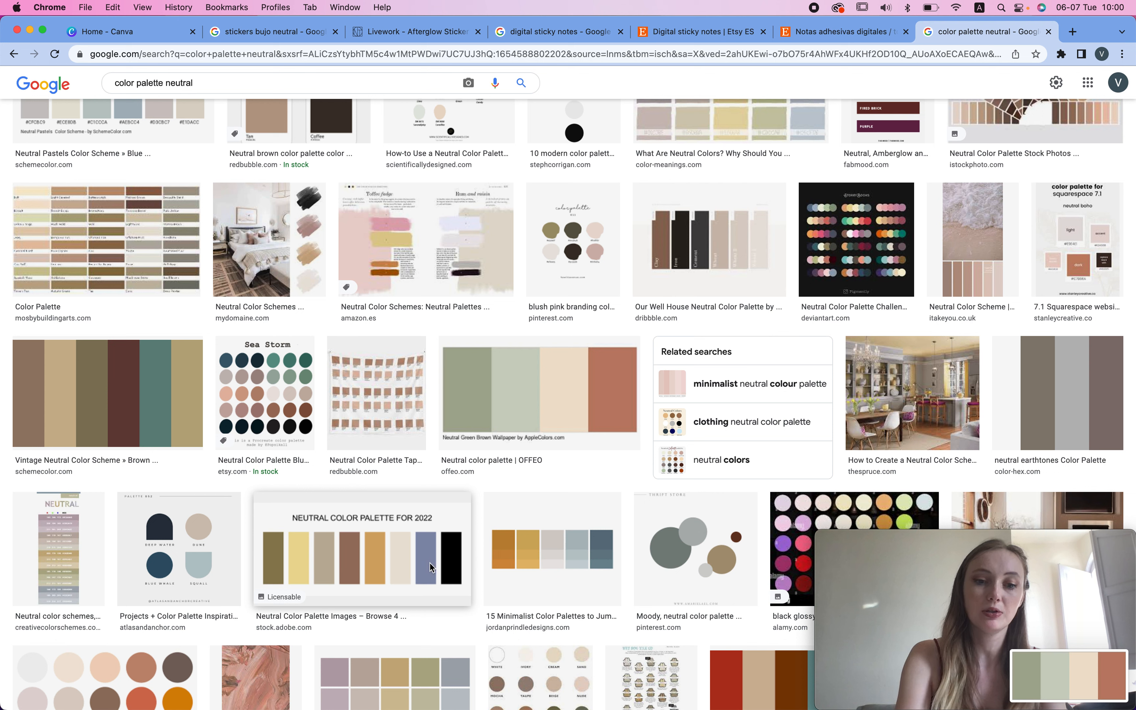
key(super+shift+4)
drag(270, 534, 468, 590)
Take a cropped screenshot of the round swatches in the Bardot Brush "Procreate Color Palettes" result.
scroll(398, 518, down, 5)
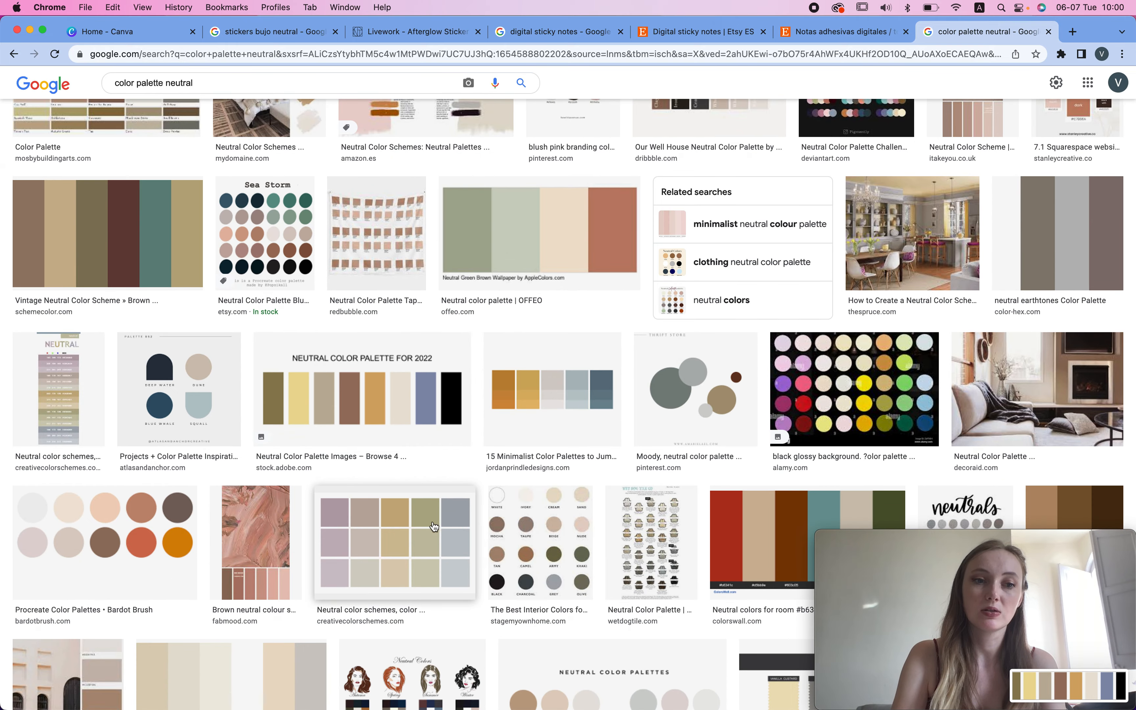
scroll(402, 470, up, 2)
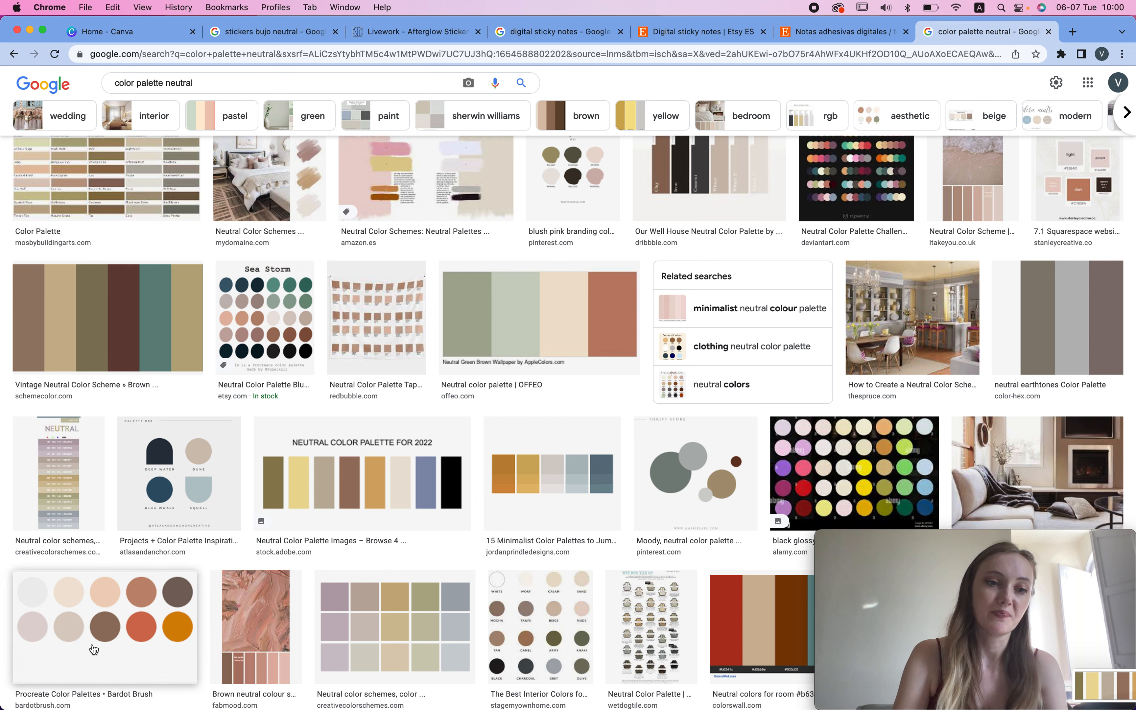
drag(27, 575, 198, 673)
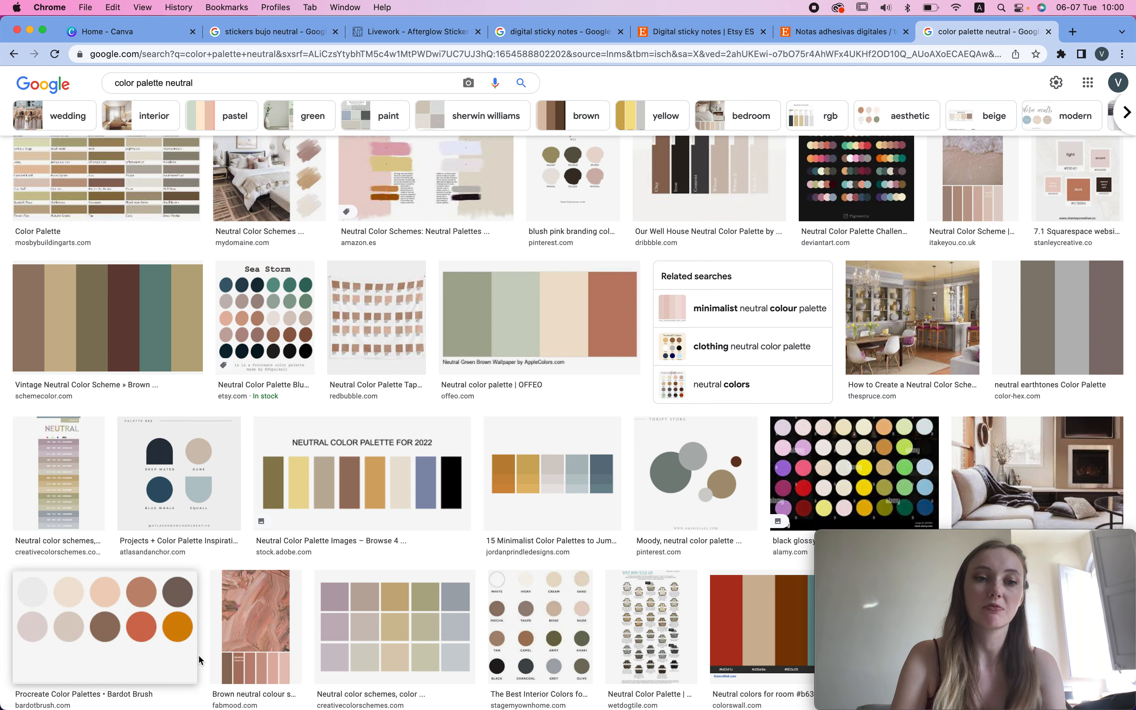
Filter the image results to pastel, enlarge the fan-shaped iStock palette and take a cropped screenshot of it.
click(240, 116)
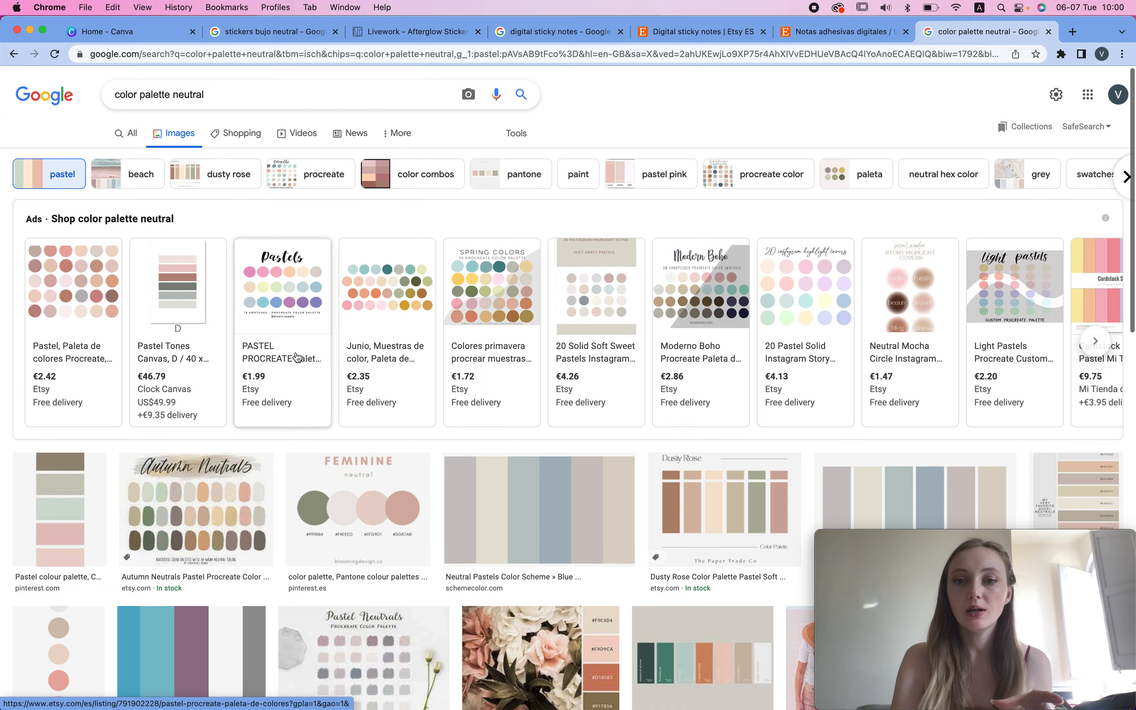
scroll(297, 357, down, 3)
scroll(297, 357, down, 4)
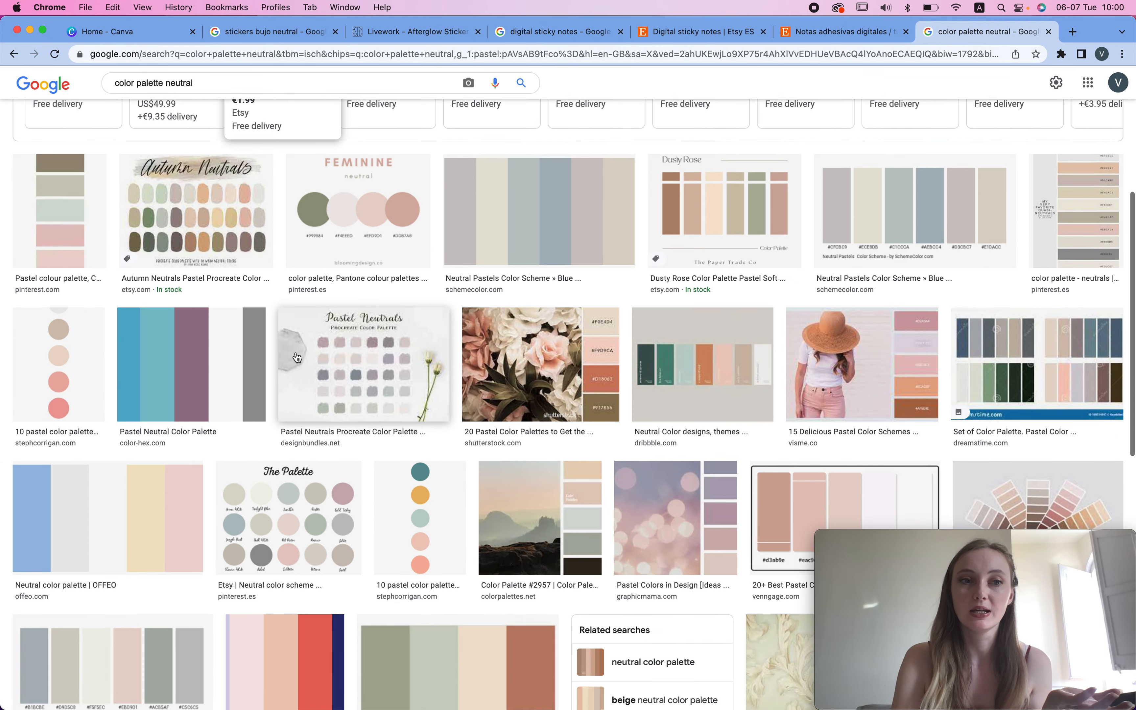
scroll(515, 425, down, 3)
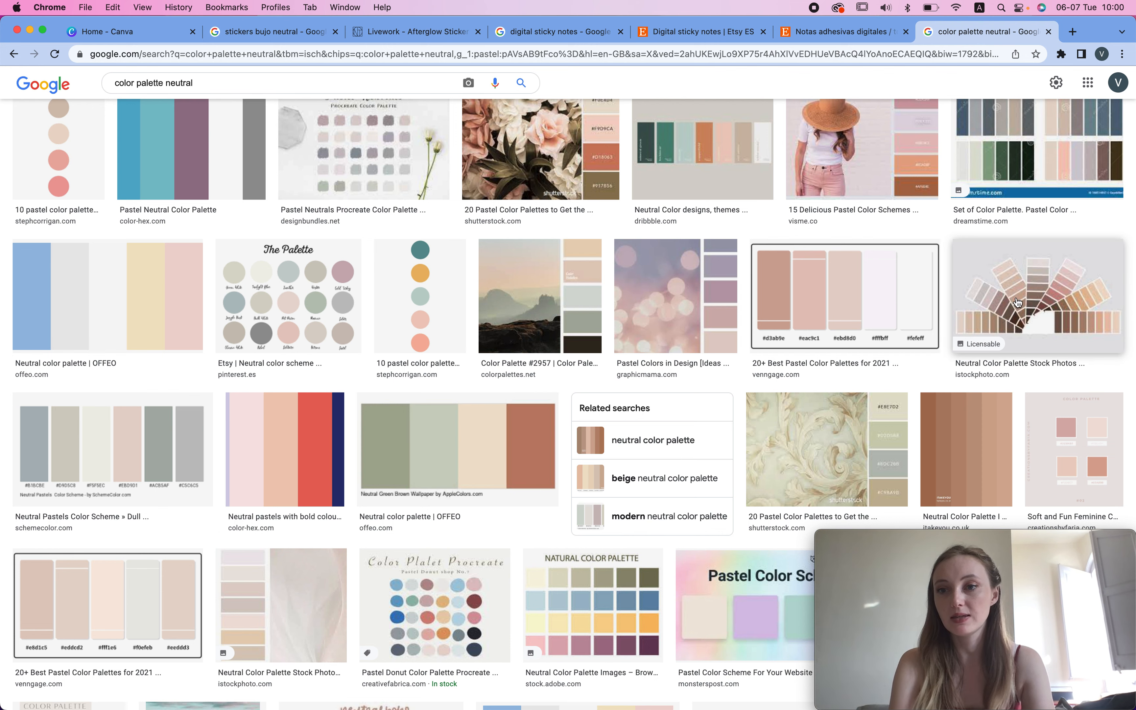
click(1028, 298)
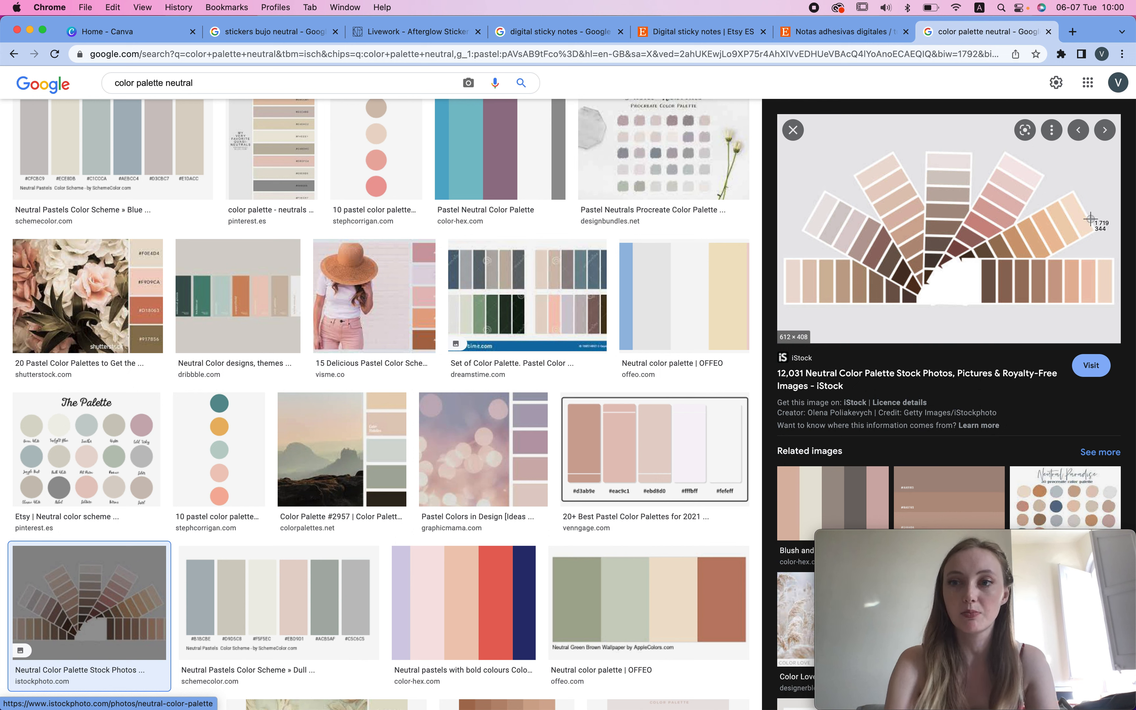
drag(793, 157, 1122, 318)
Switch to Canva and create a new design with a custom size of 540 × 540 px.
click(124, 42)
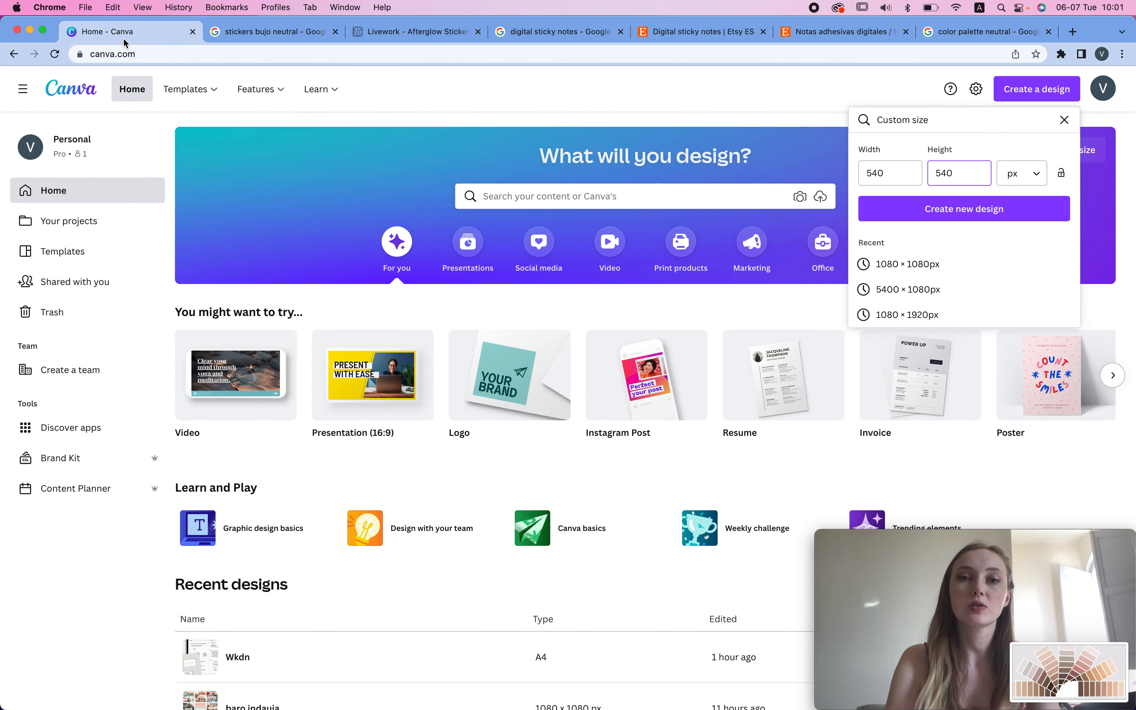
click(948, 168)
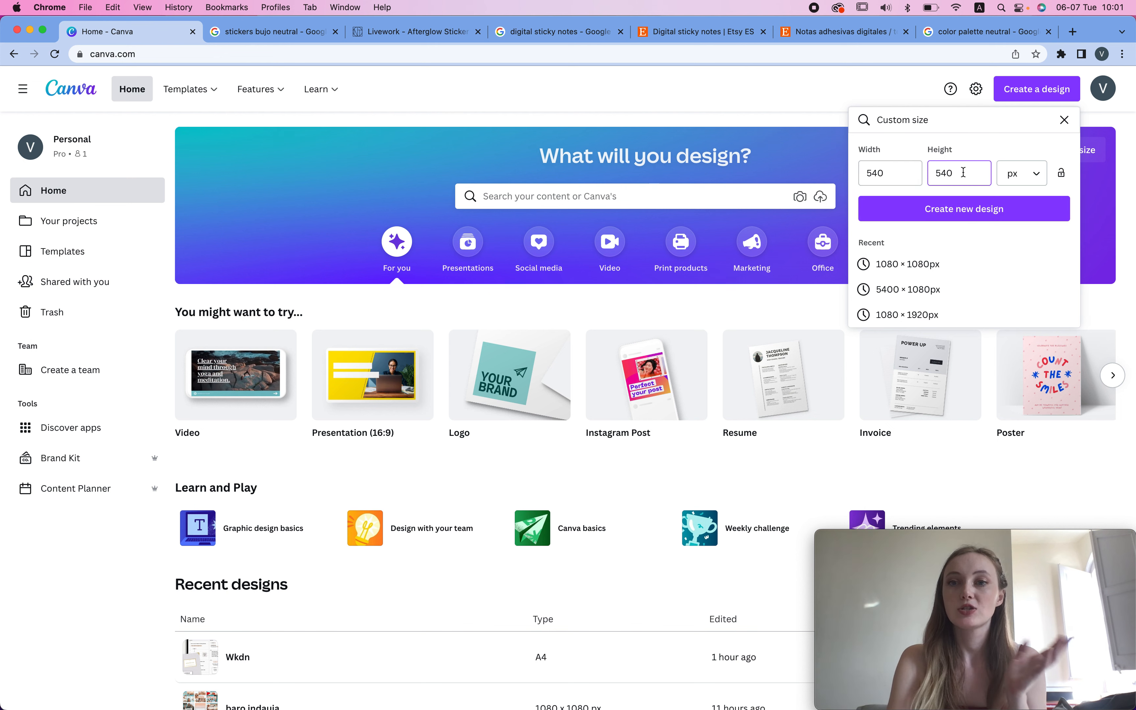
click(926, 207)
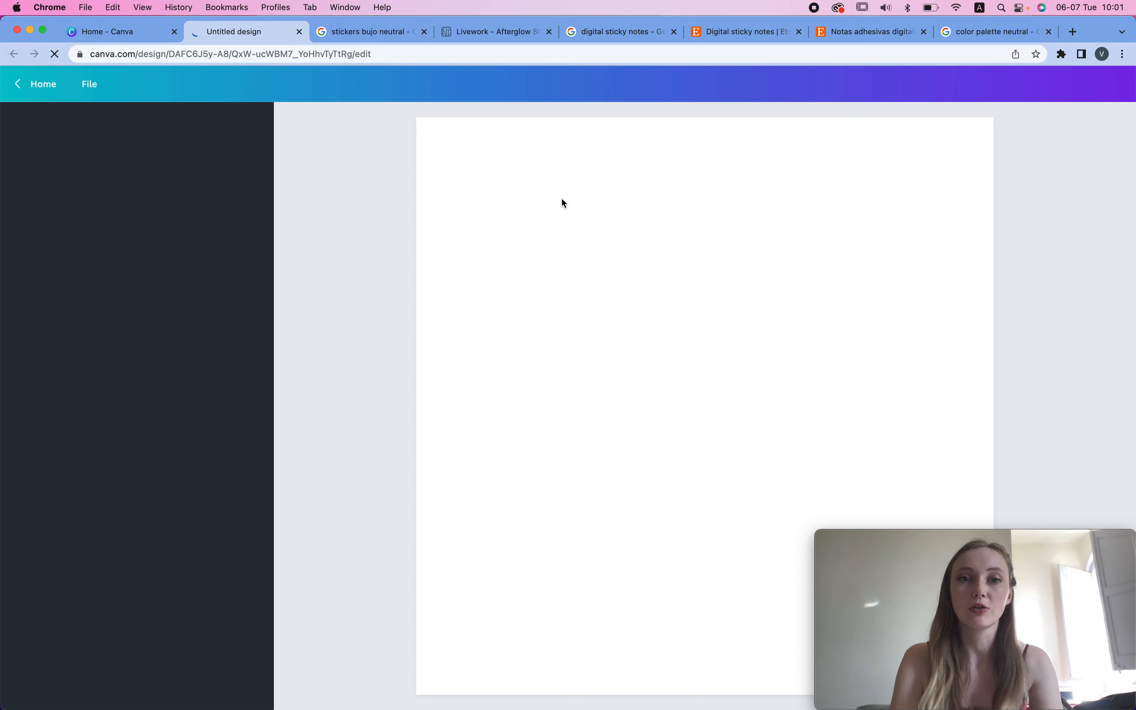
Upload the four palette screenshots taken from 10.00.22 to 10.00.58 out of the Documents folder.
click(37, 217)
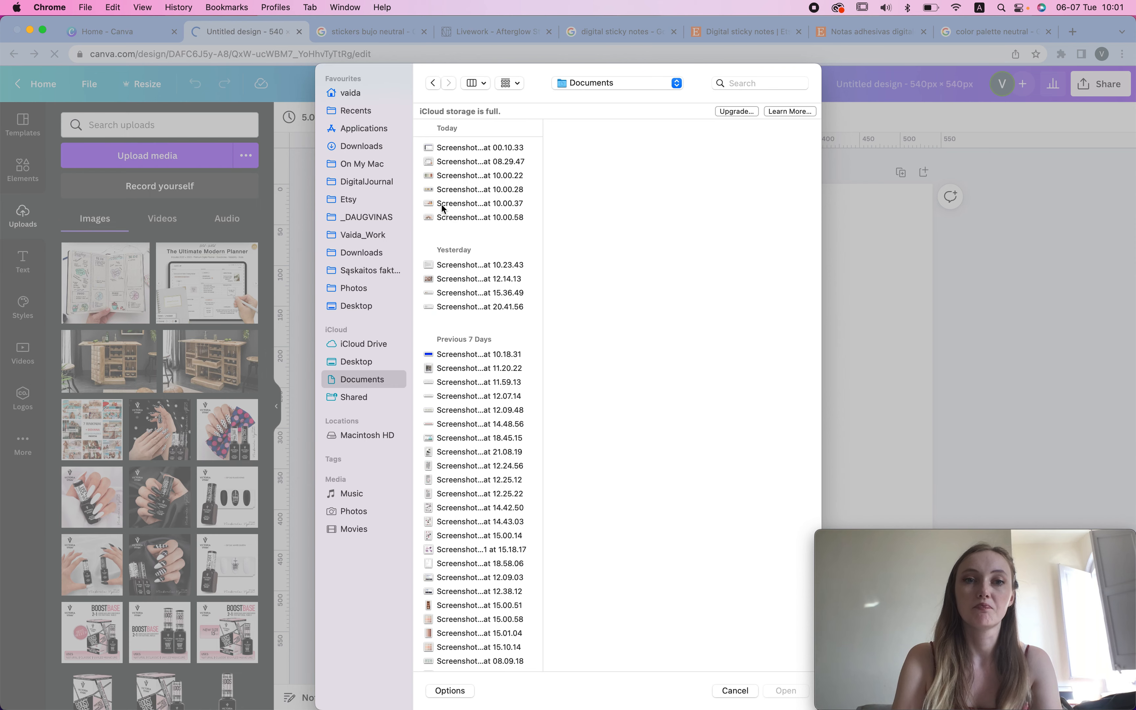
click(448, 175)
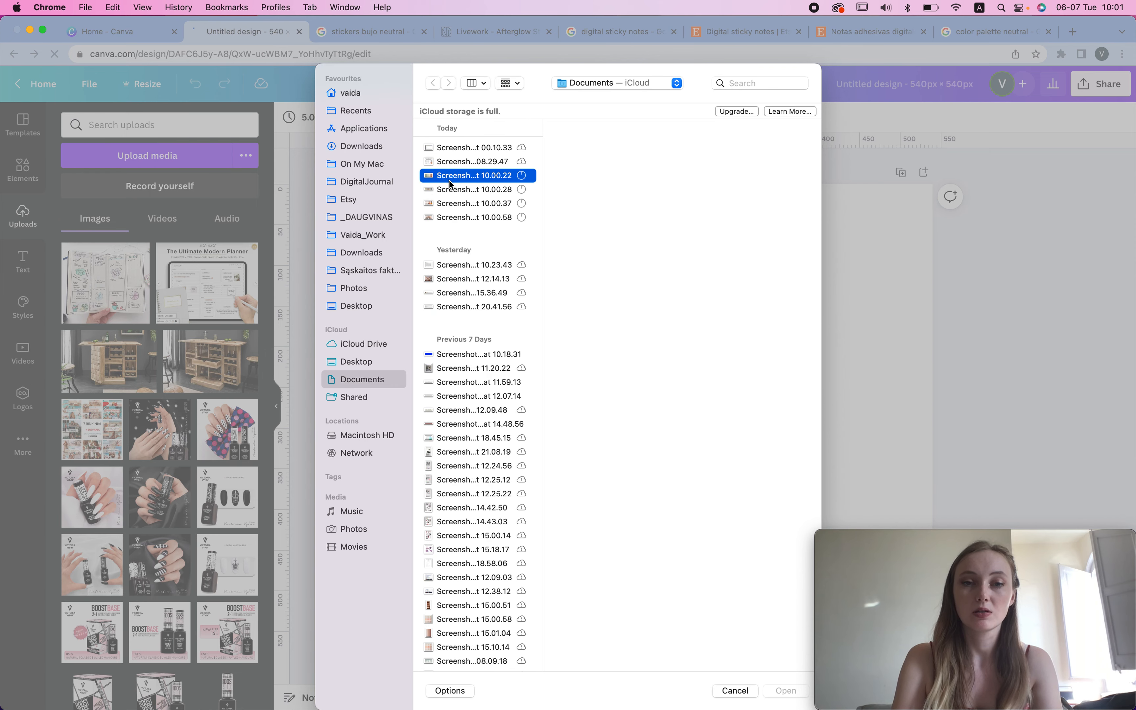
shift+click(461, 217)
key(Return)
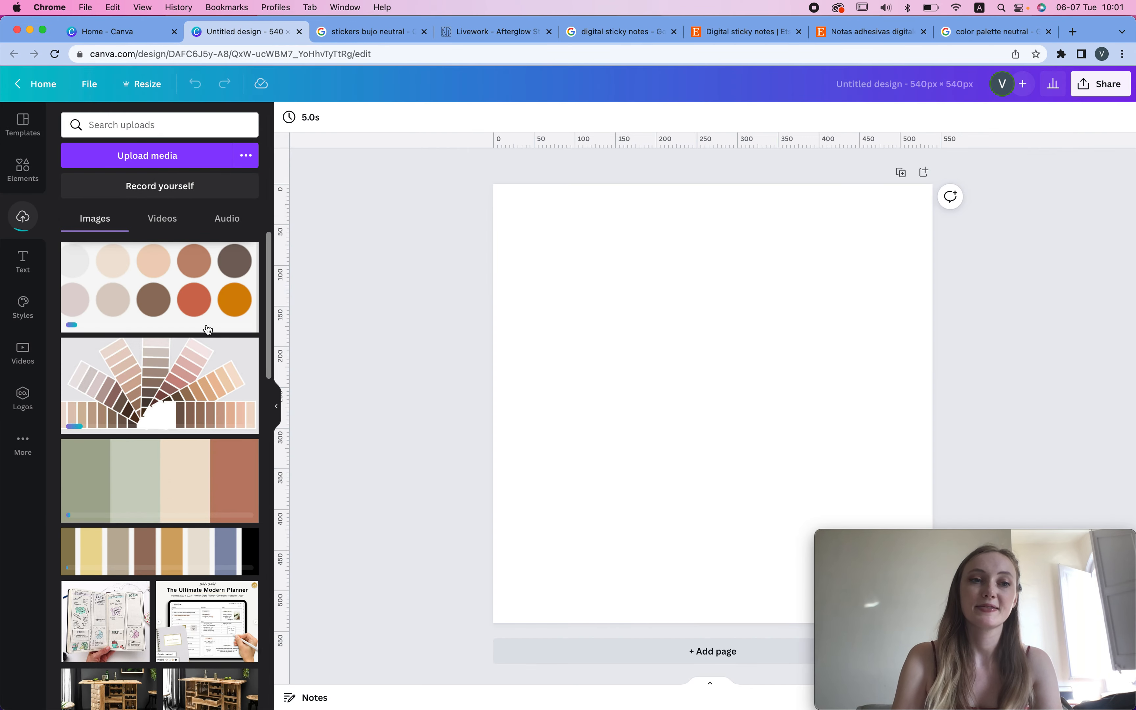
Add the fan-shaped palette image to the page and enlarge it to nearly the full page width.
click(177, 387)
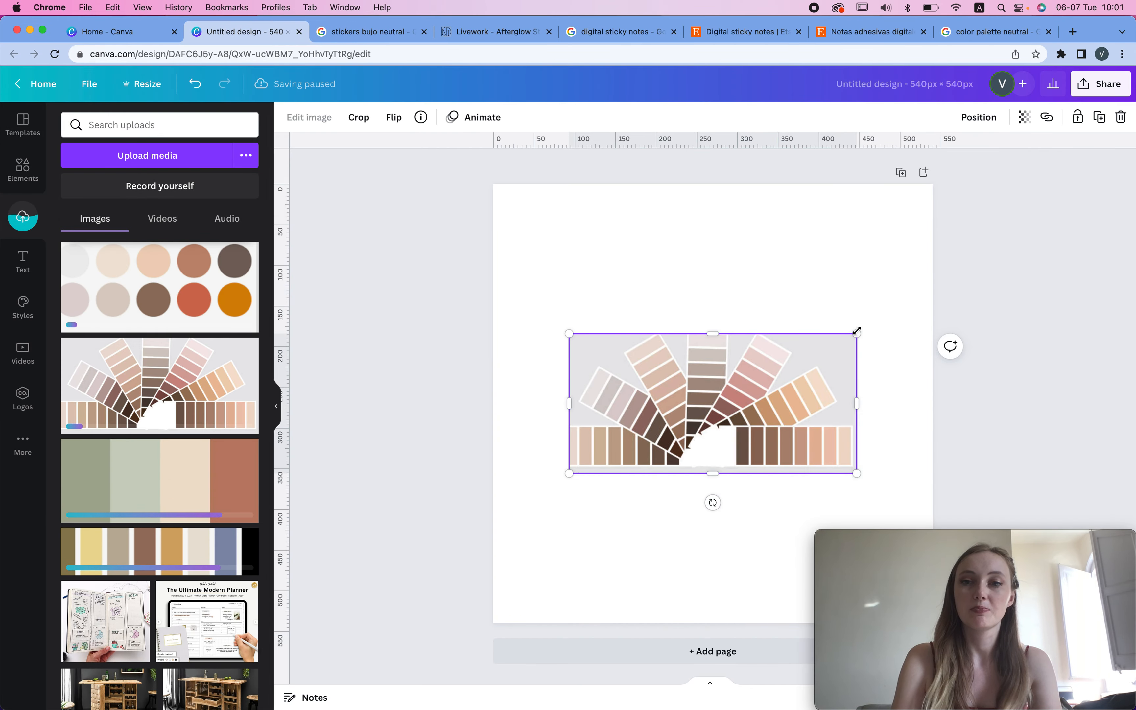
drag(857, 333, 918, 289)
Examine the background colours available for the page, down to the photo and default colours.
click(872, 244)
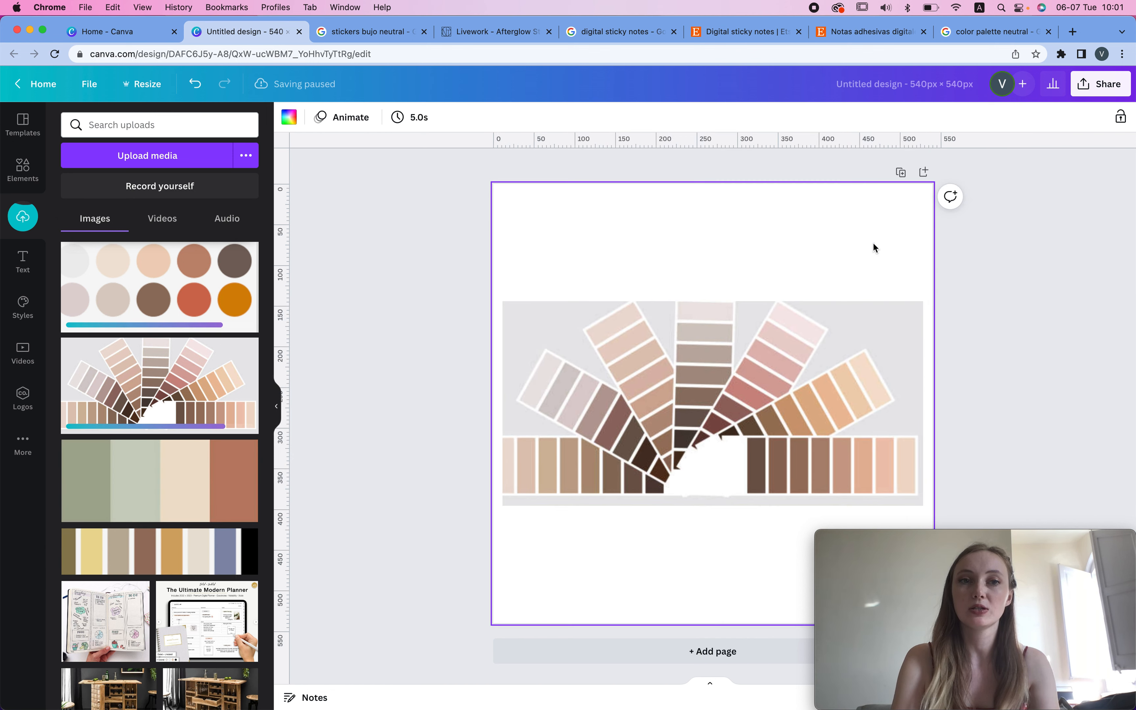
click(289, 119)
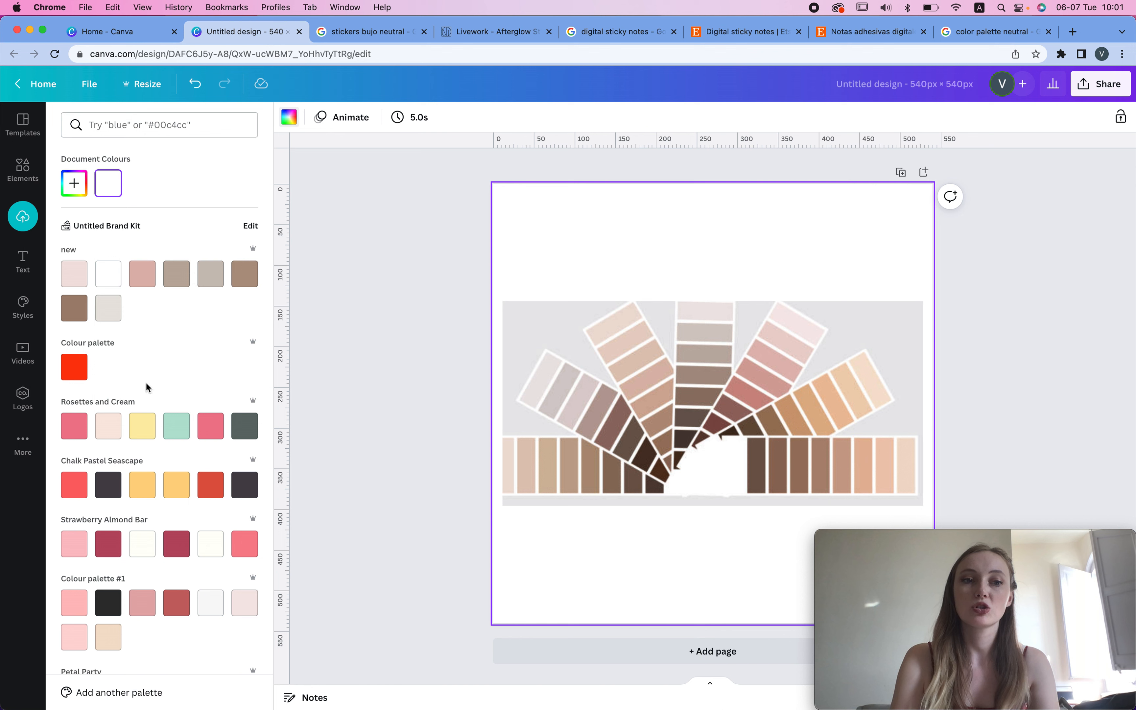
scroll(147, 387, down, 6)
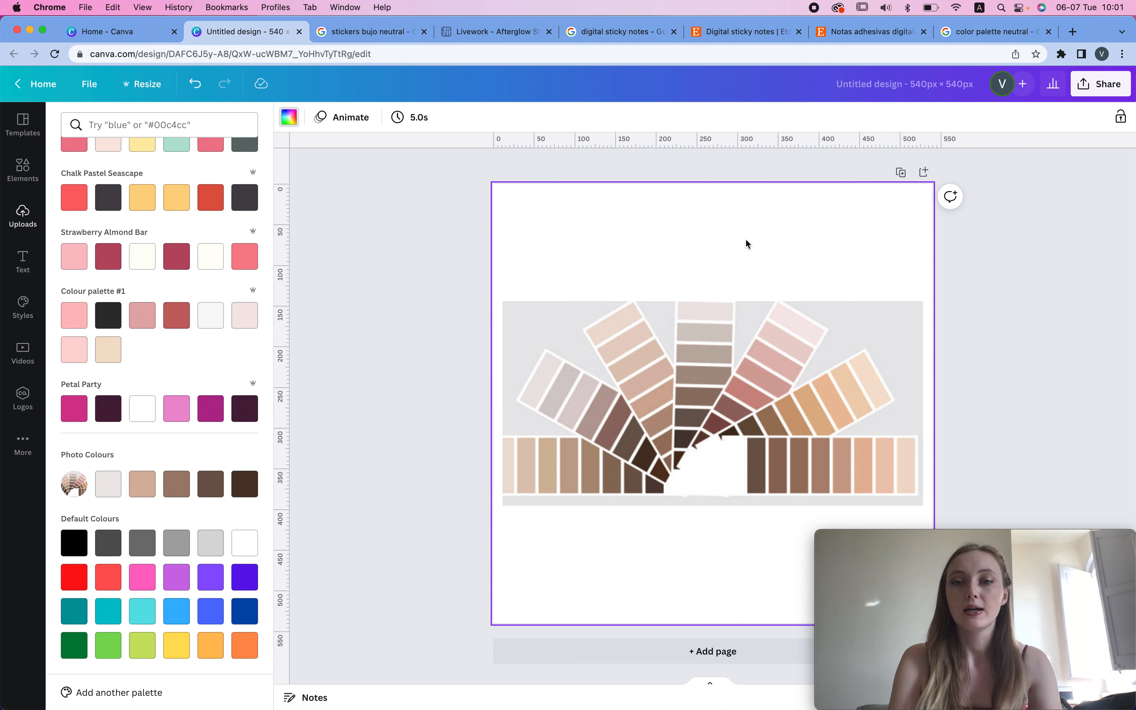
Add a square shape and move it down to overlap the lower middle of the fan palette.
click(23, 168)
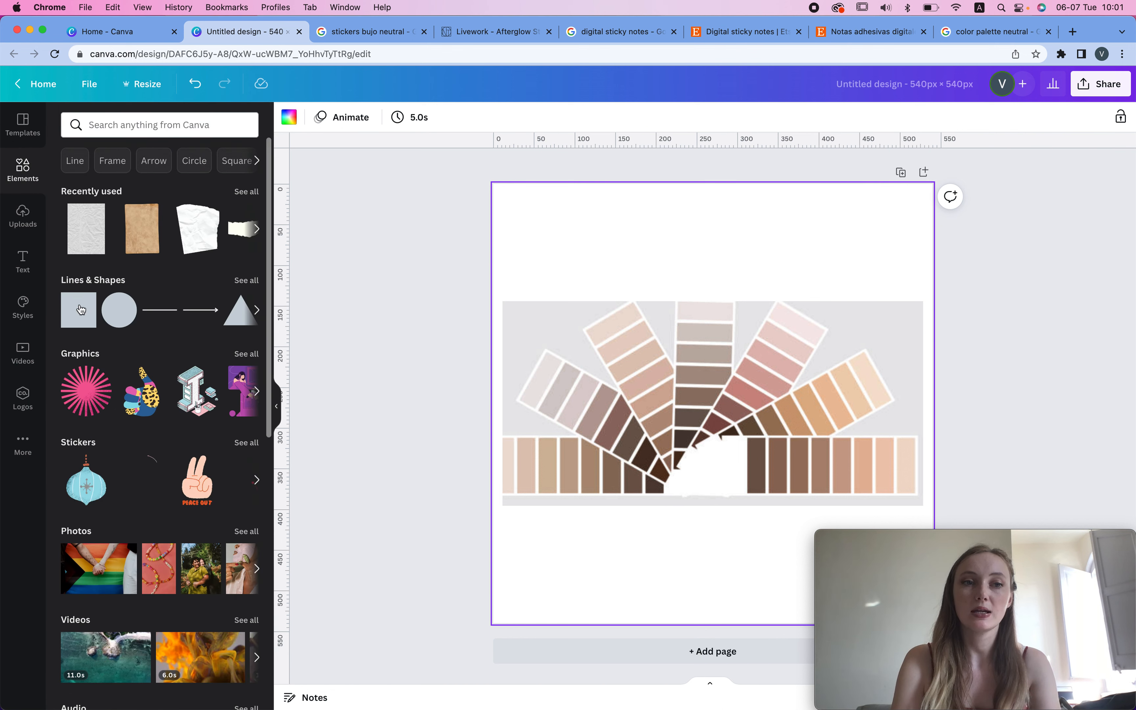
click(84, 304)
click(74, 318)
click(74, 318)
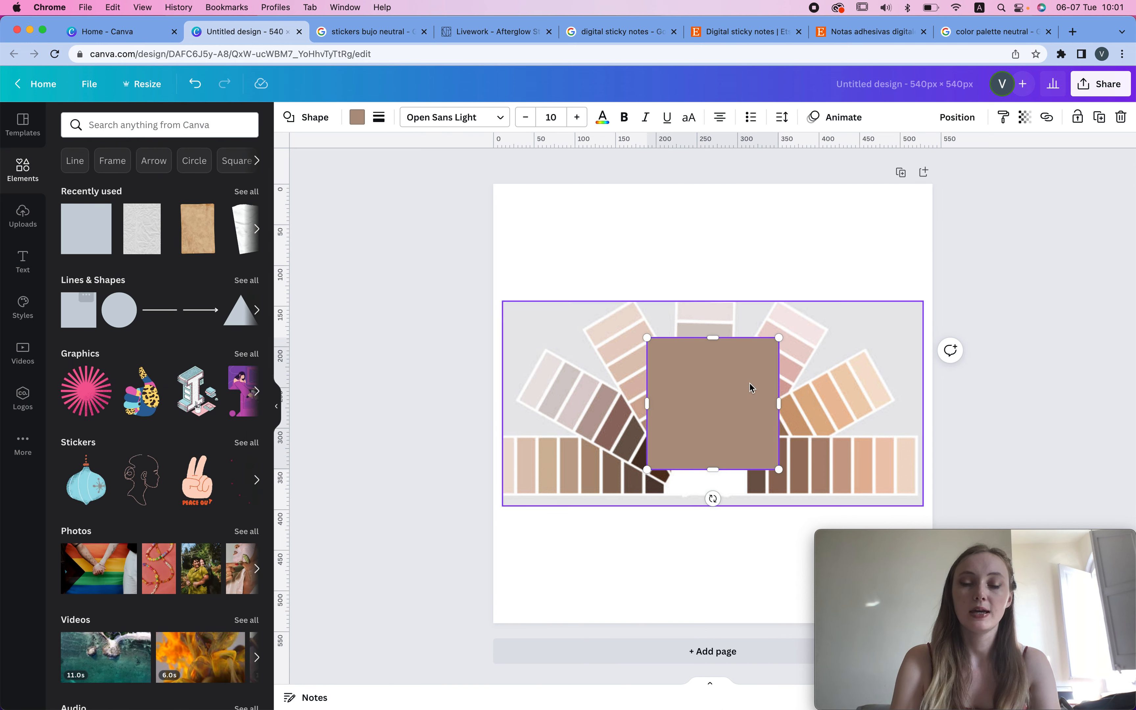
click(783, 271)
drag(742, 388, 743, 493)
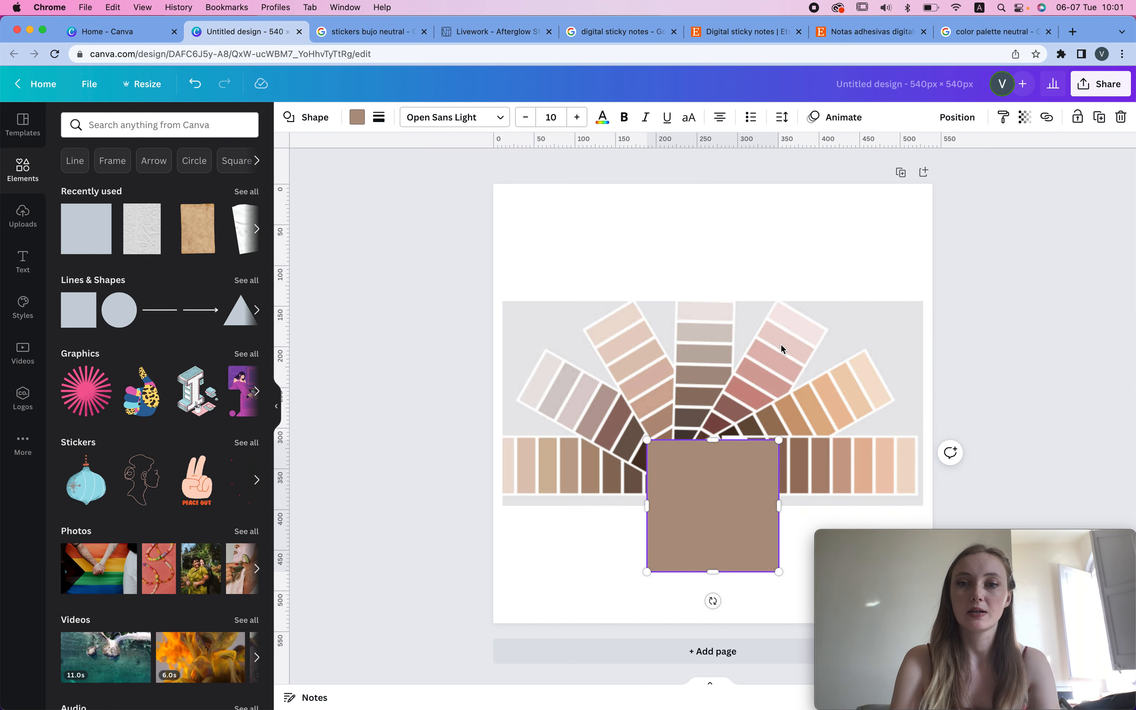
Recolour the square with the light pink #EBD1CD sampled from the fan palette's pink strip.
click(357, 117)
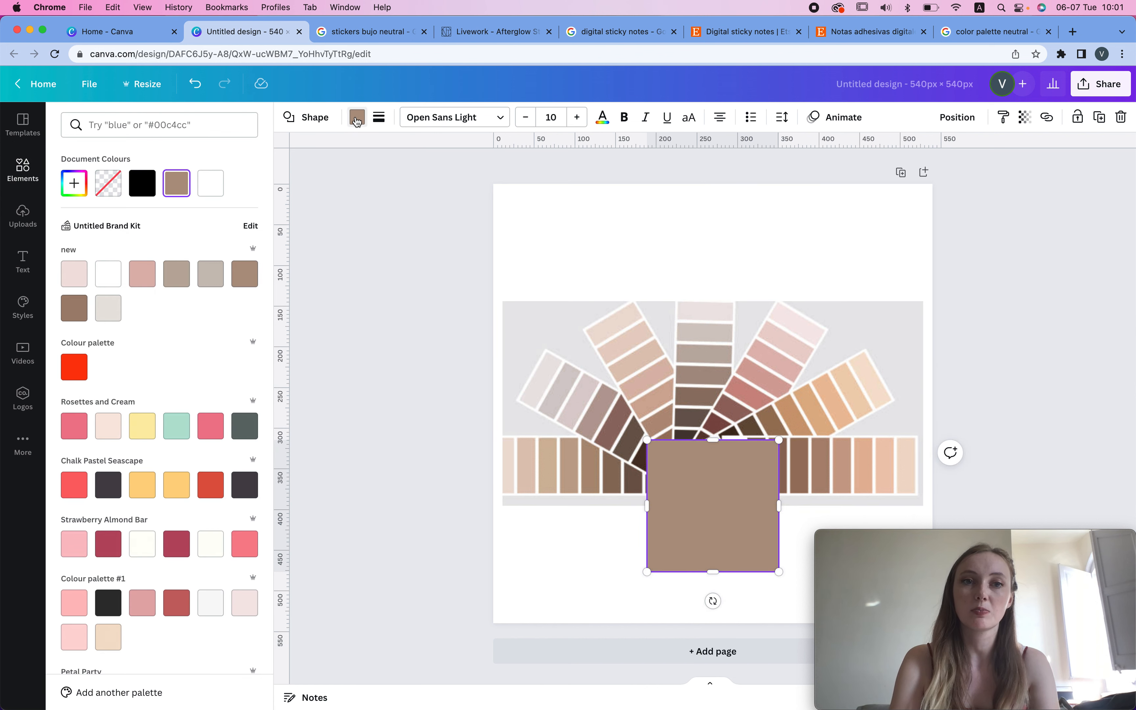
click(73, 185)
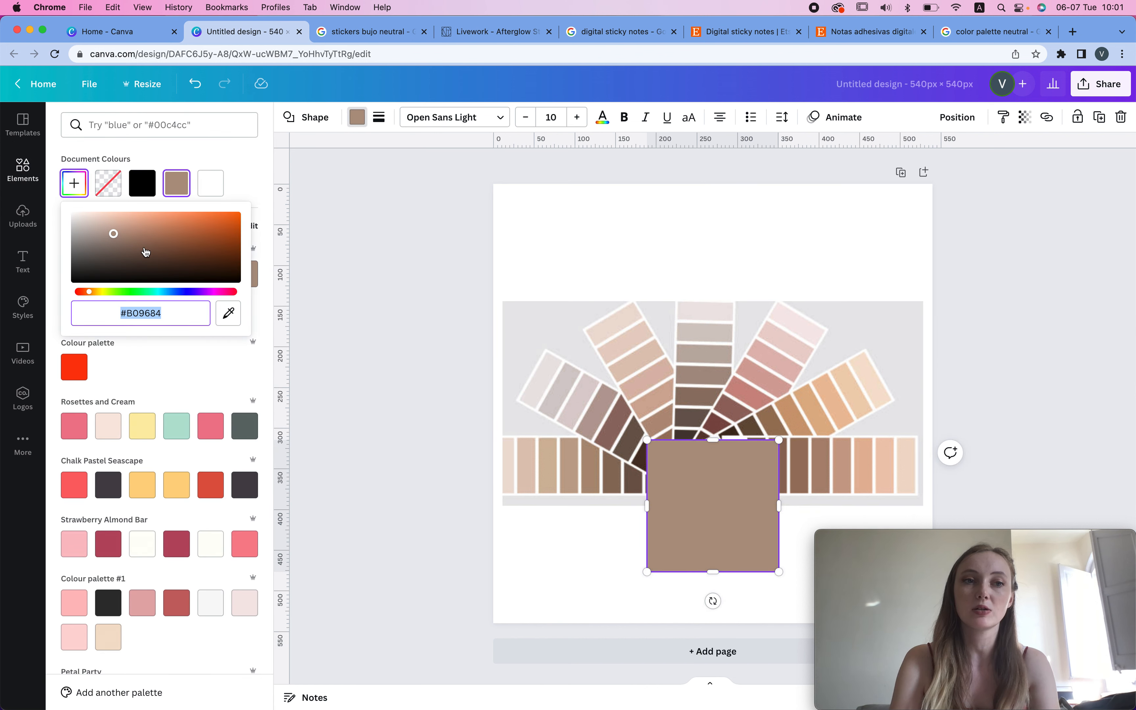
click(221, 317)
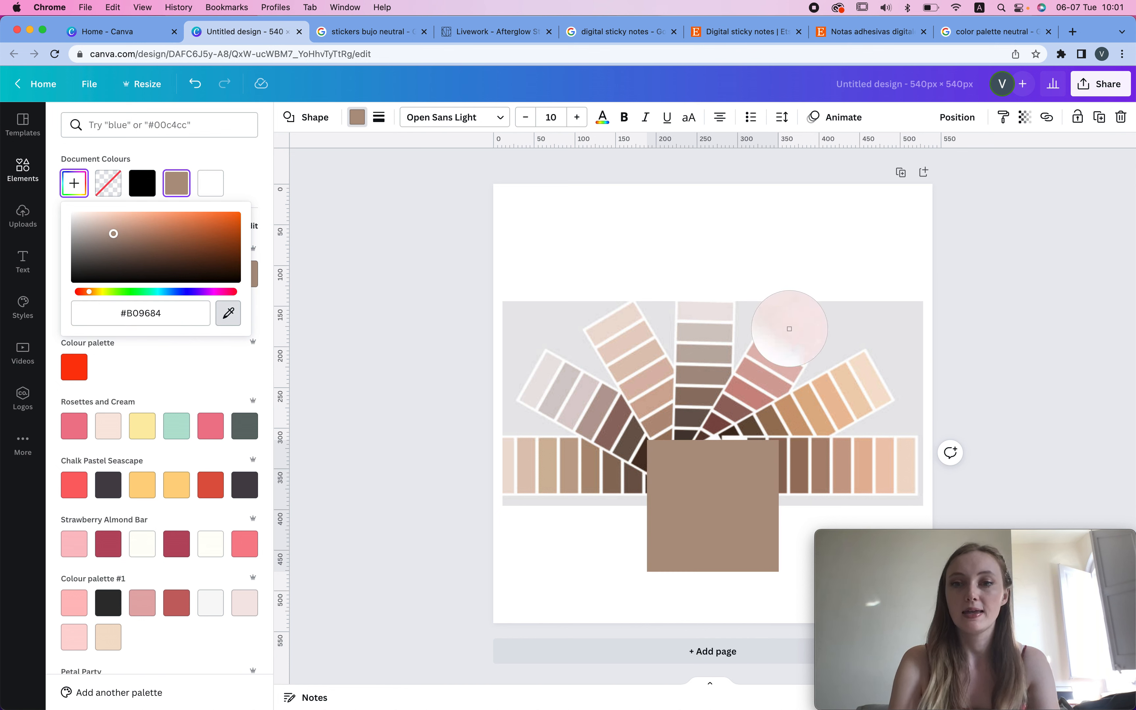
click(786, 339)
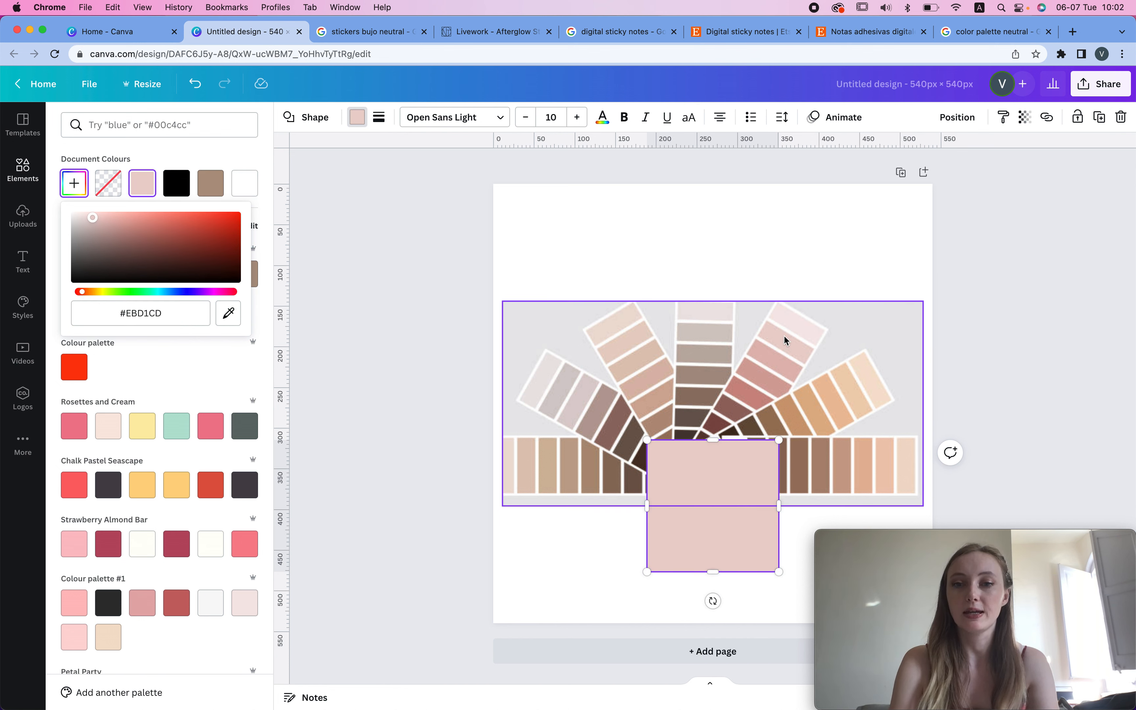
click(793, 276)
Add a second page and paste a copy of the pink square onto it.
click(753, 525)
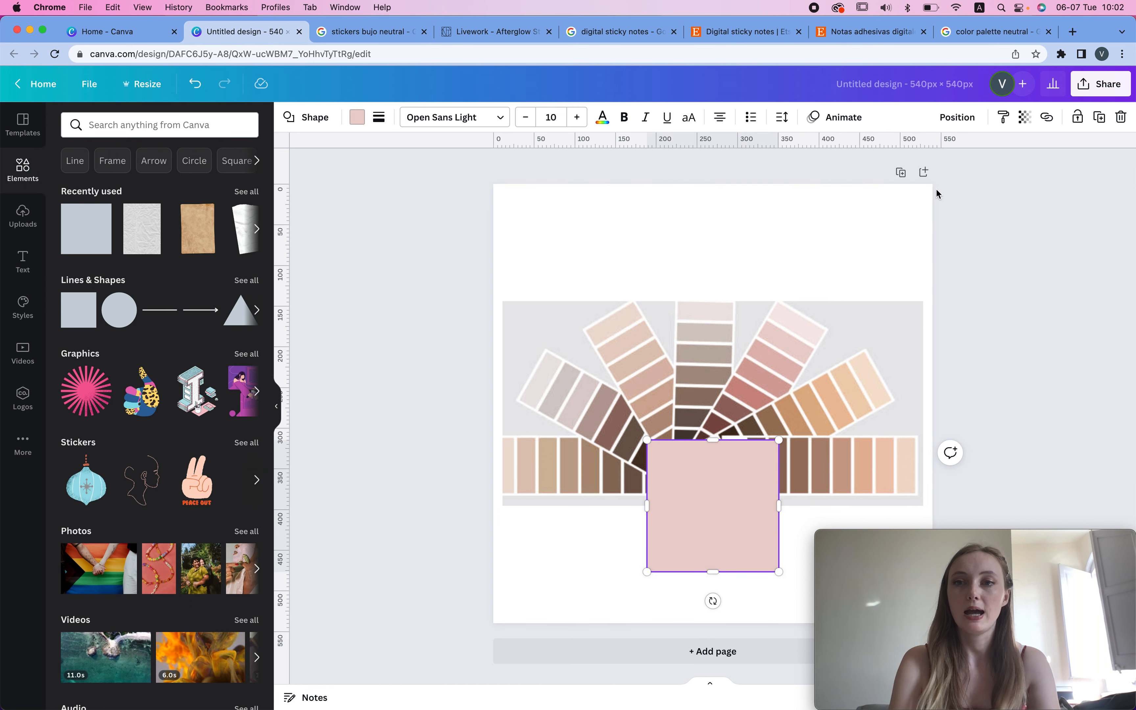
click(924, 172)
key(super+v)
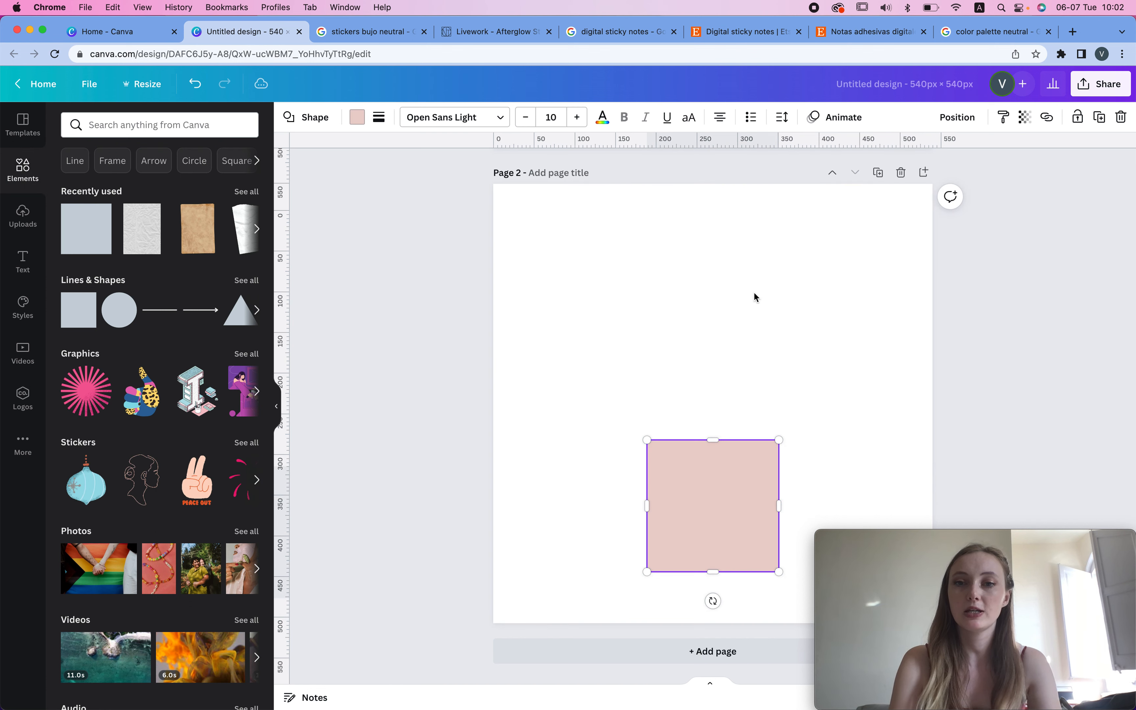
Enlarge the pink square on page 2 to fill most of the page and centre it horizontally.
drag(778, 439, 855, 345)
drag(746, 452, 746, 326)
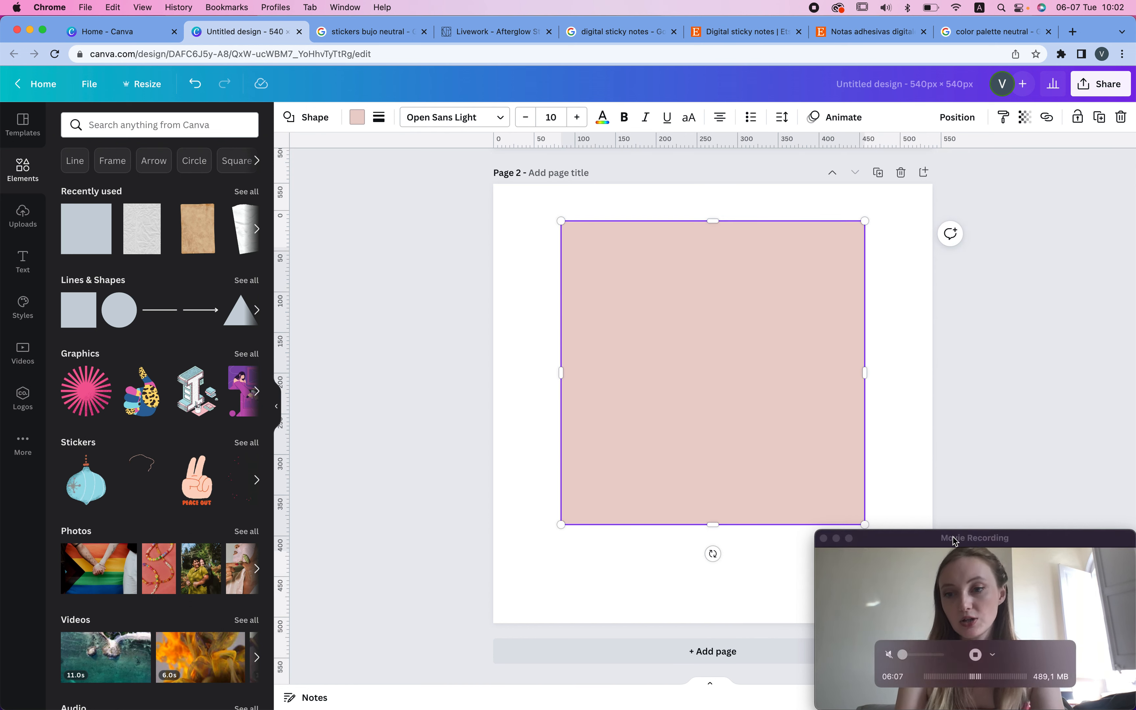
click(903, 477)
click(624, 487)
drag(561, 526, 541, 549)
drag(817, 346, 818, 314)
click(999, 229)
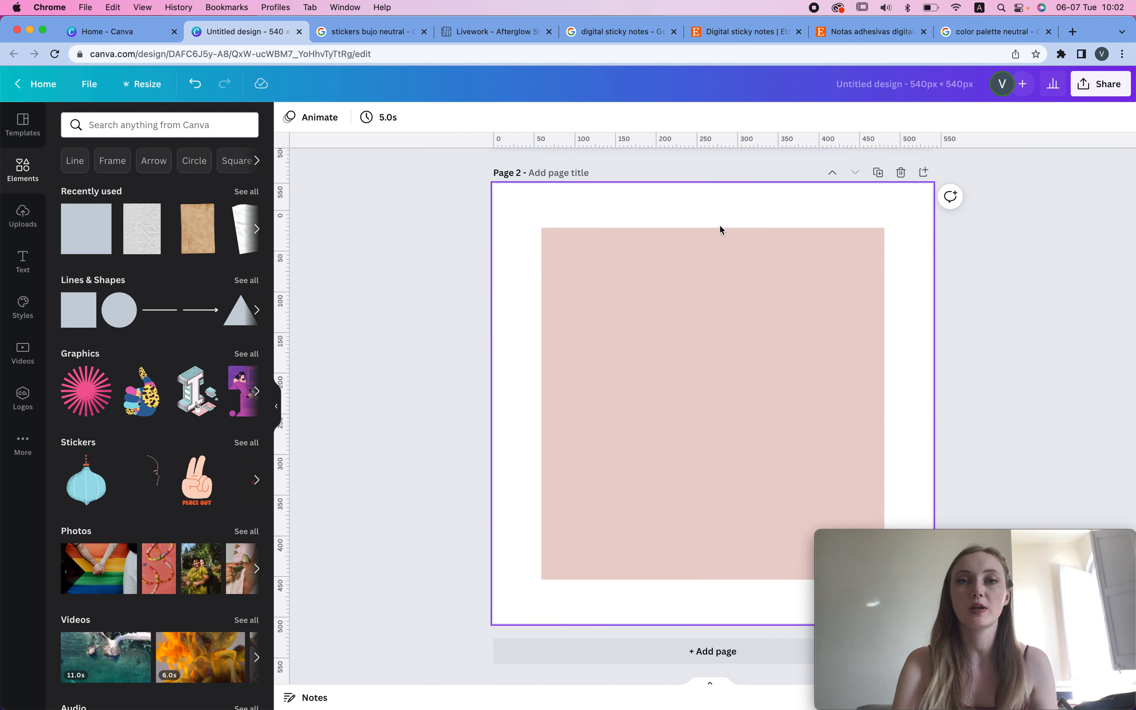
Search Google for "adobe background remover" in a new browser tab.
click(1075, 31)
text(adobe back)
key(Return)
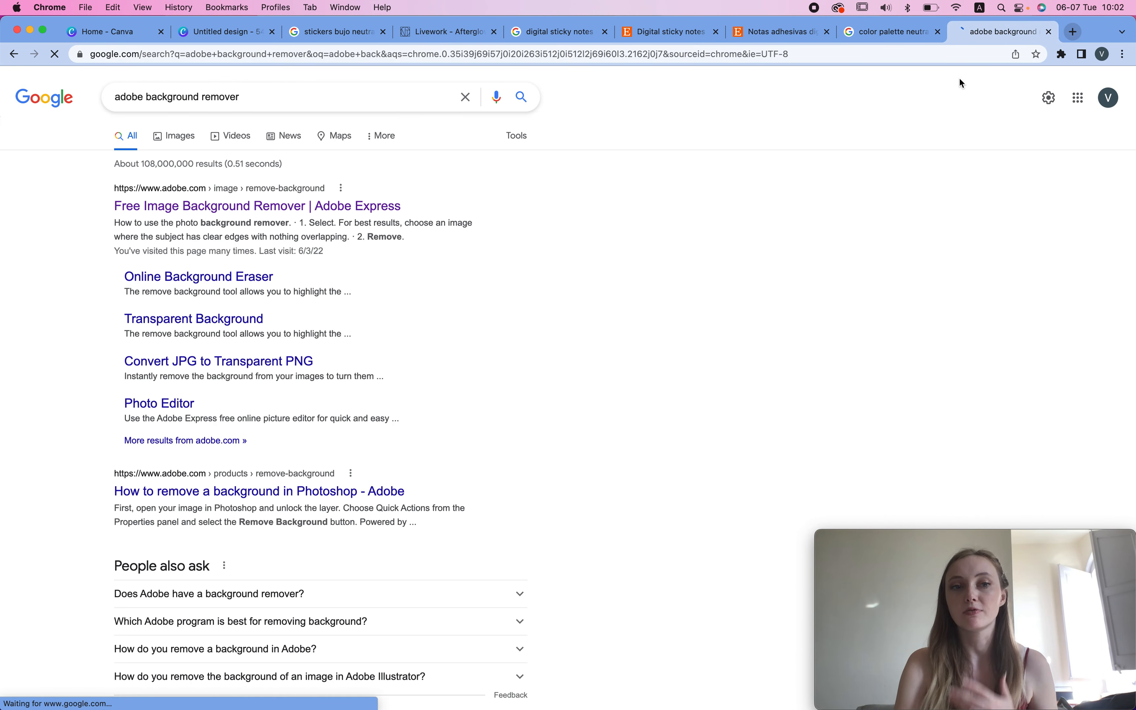
Return to the Canva design, search the elements for "shadow" and add the first soft oval shadow to page 2.
click(219, 32)
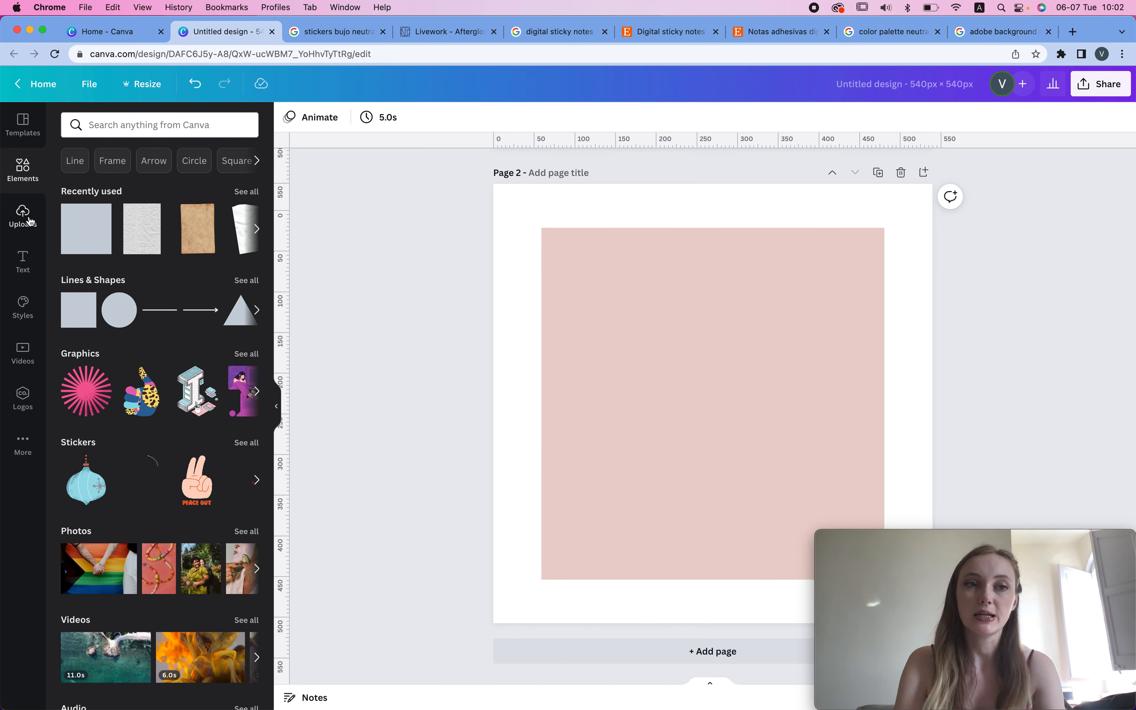
click(92, 123)
text(shadow)
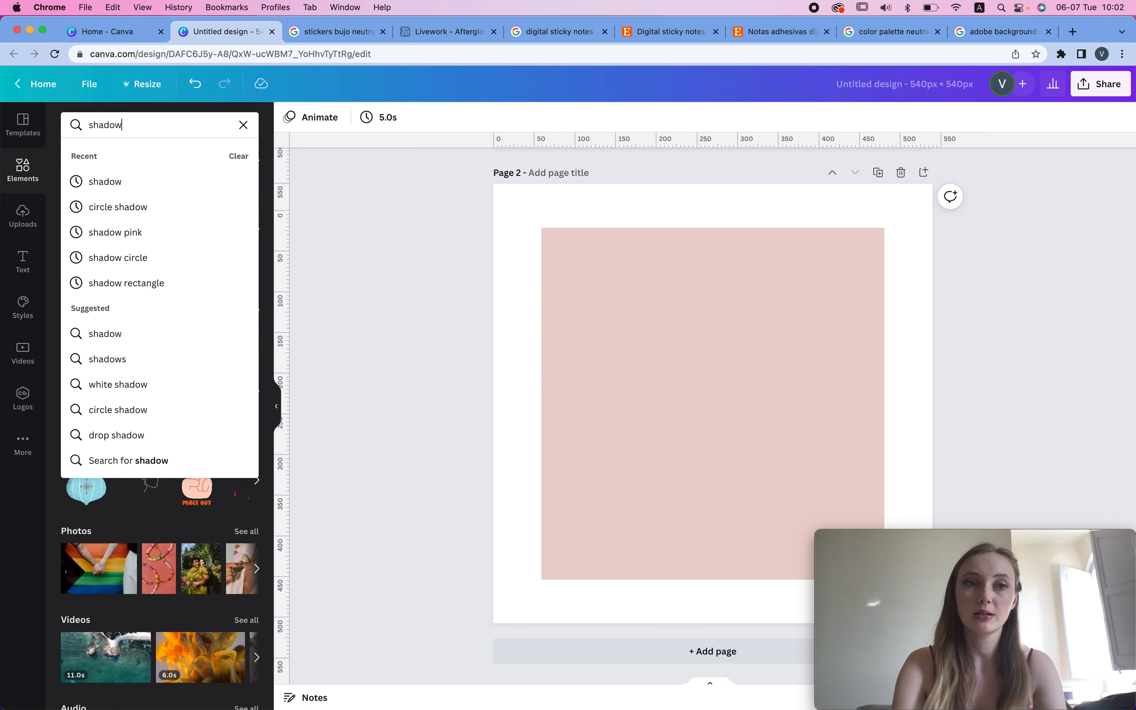
key(Return)
click(91, 251)
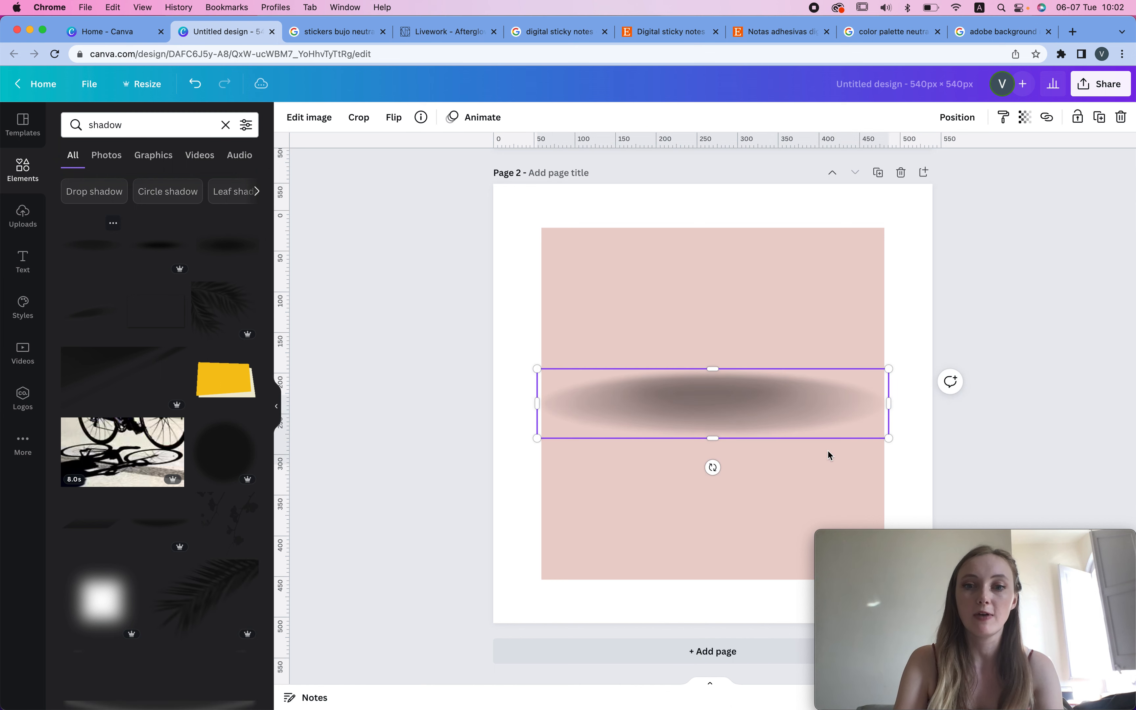
Move the shadow down over the pink square's bottom edge and resize it to match the square's width.
drag(775, 416, 773, 583)
drag(935, 539, 952, 277)
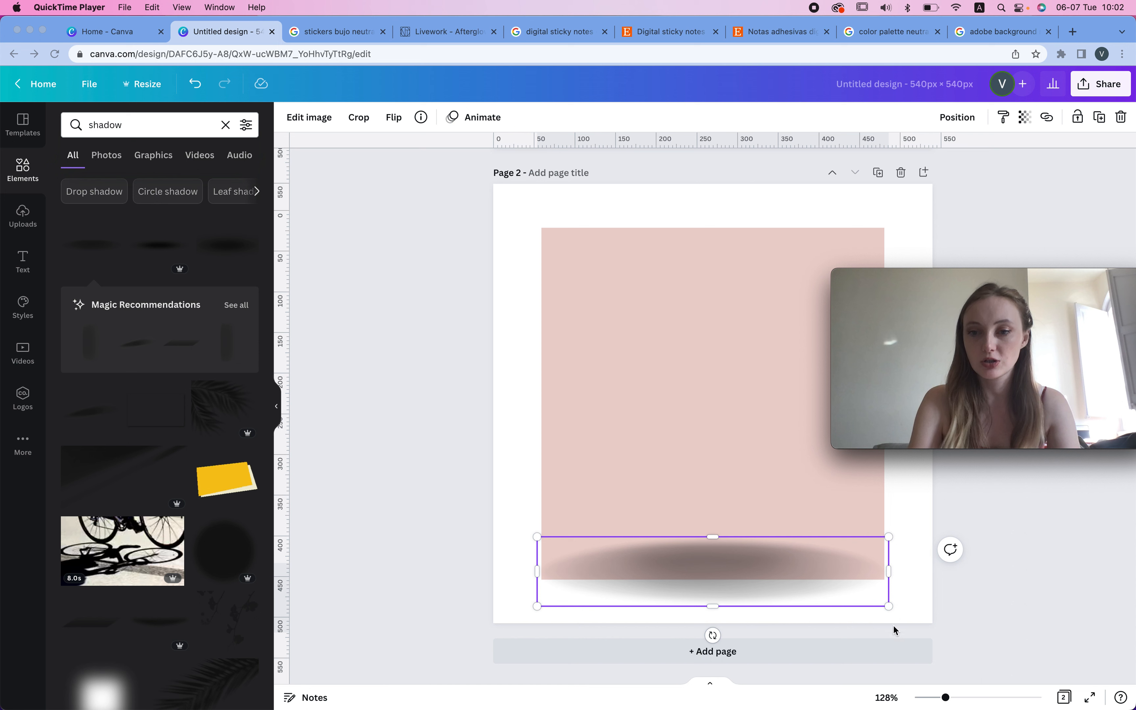
click(892, 612)
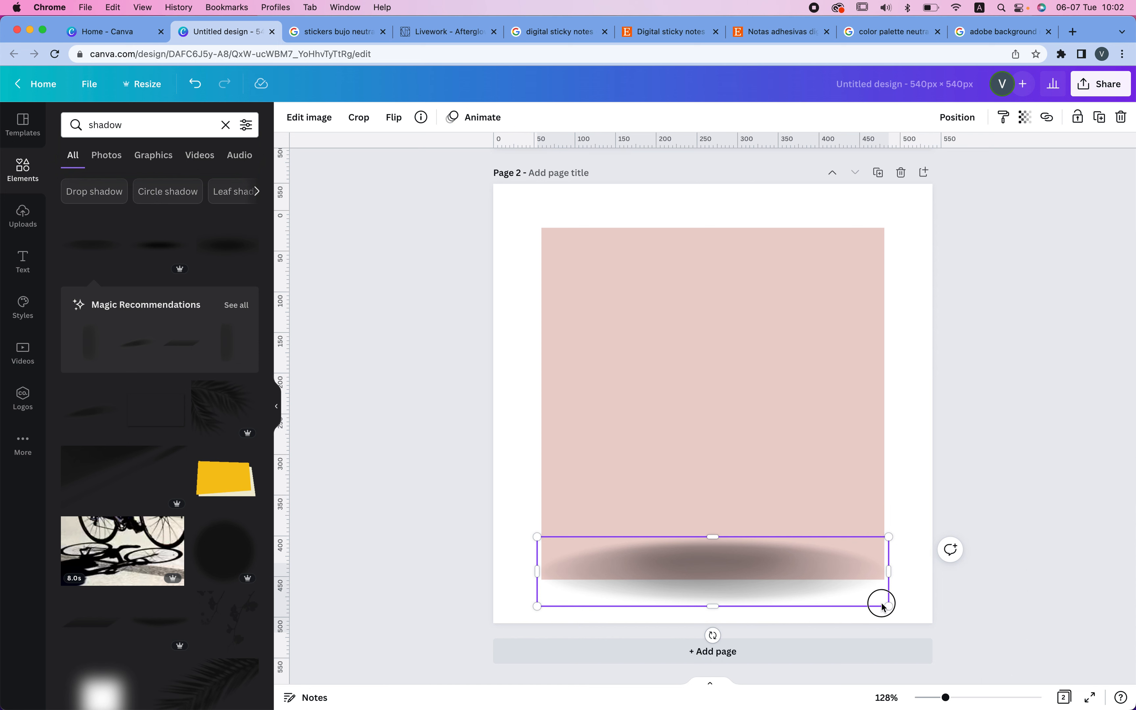
drag(890, 606, 884, 606)
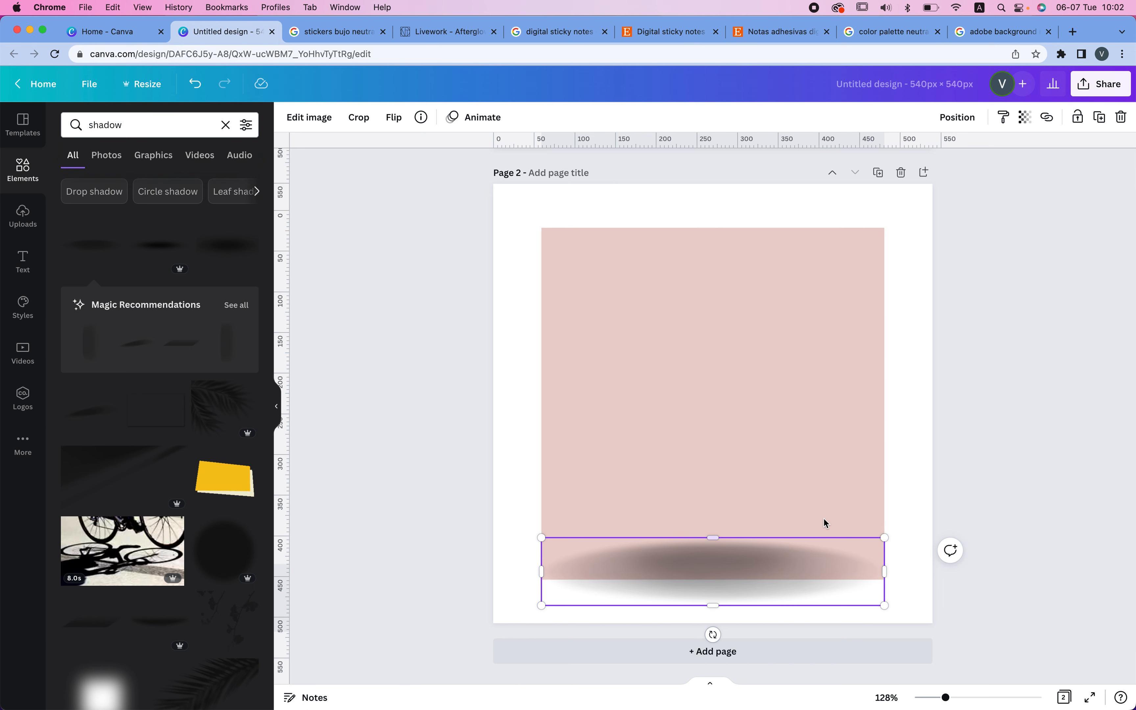
Send the shadow behind the pink square and set its transparency to 34.
click(951, 119)
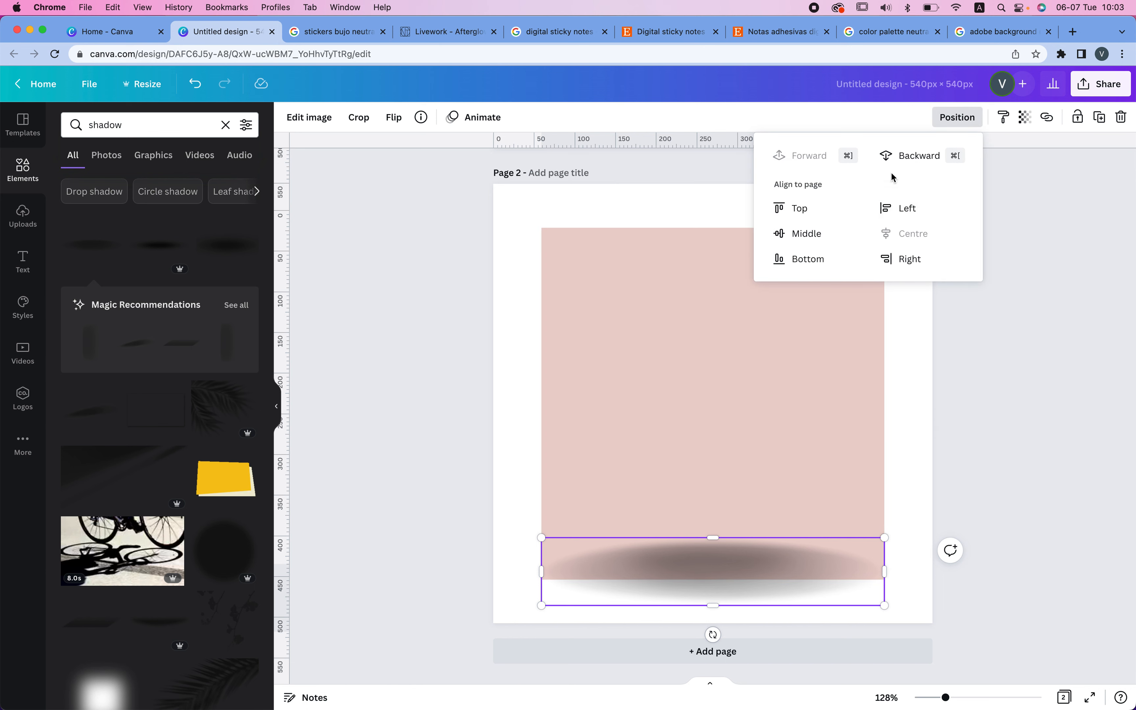
click(893, 159)
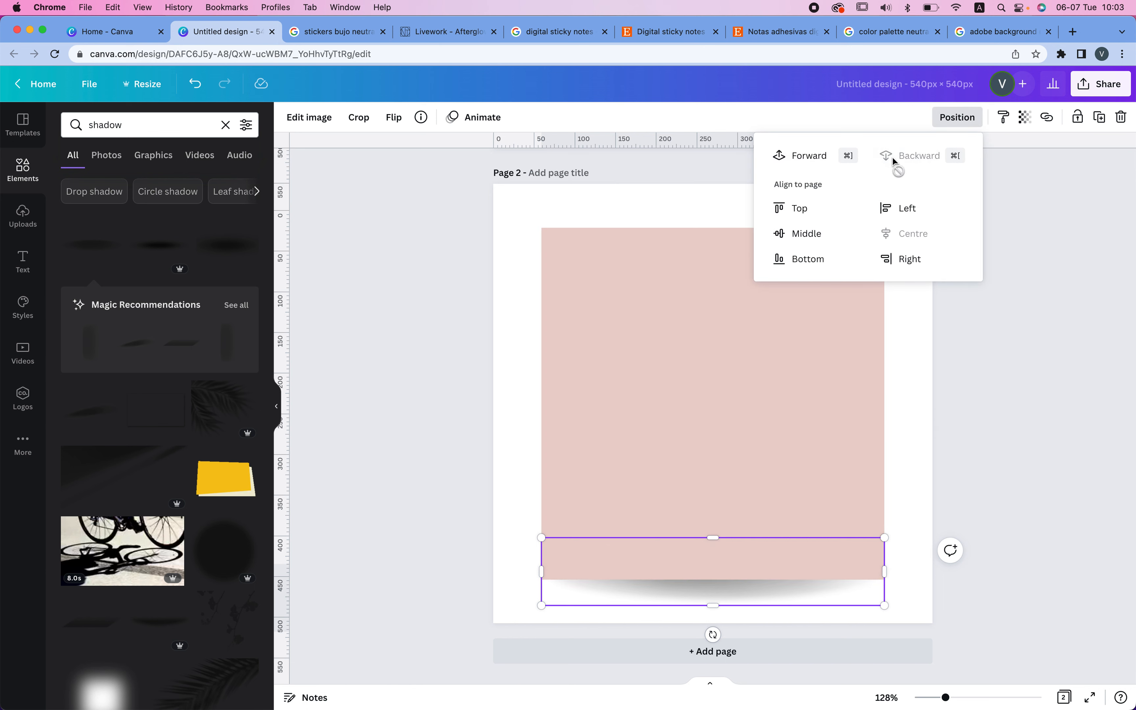
click(1025, 120)
drag(933, 169, 933, 174)
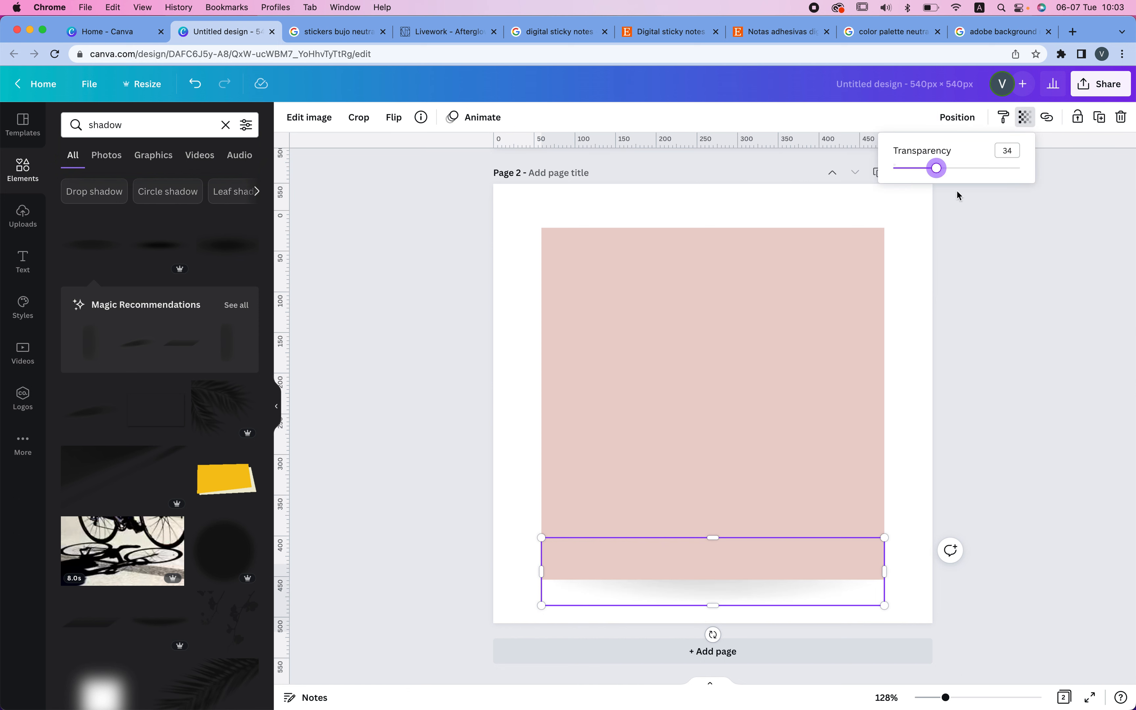
click(1040, 308)
click(853, 220)
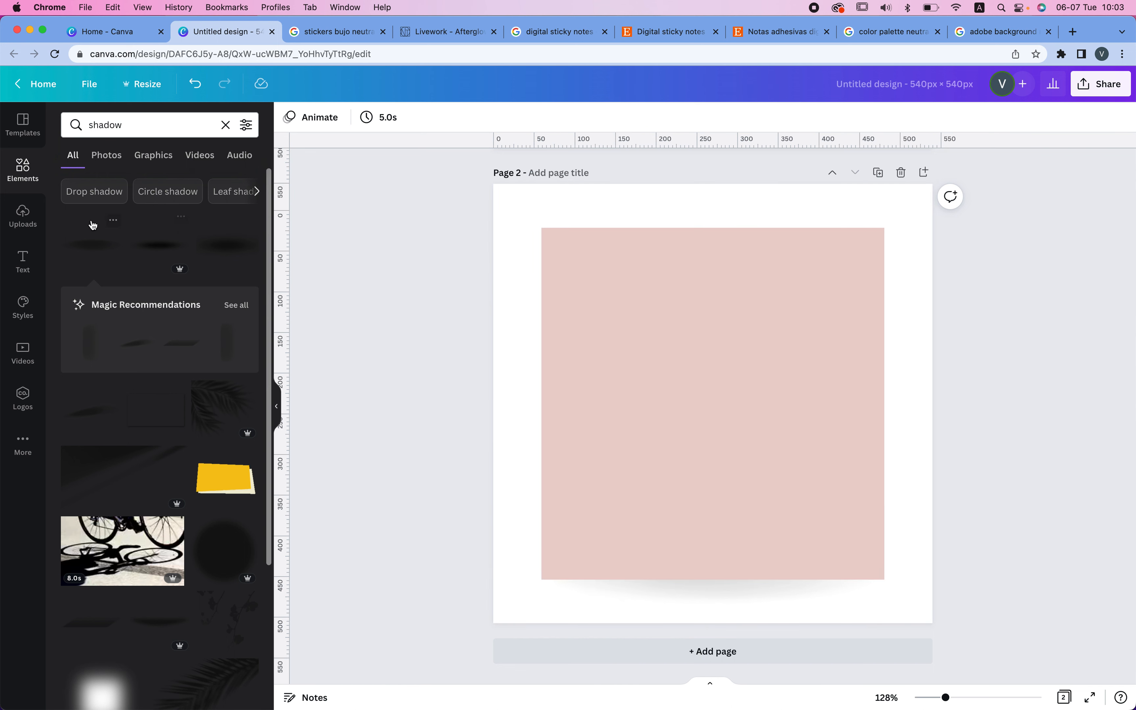
Search the elements library for "line".
click(147, 129)
key(Return)
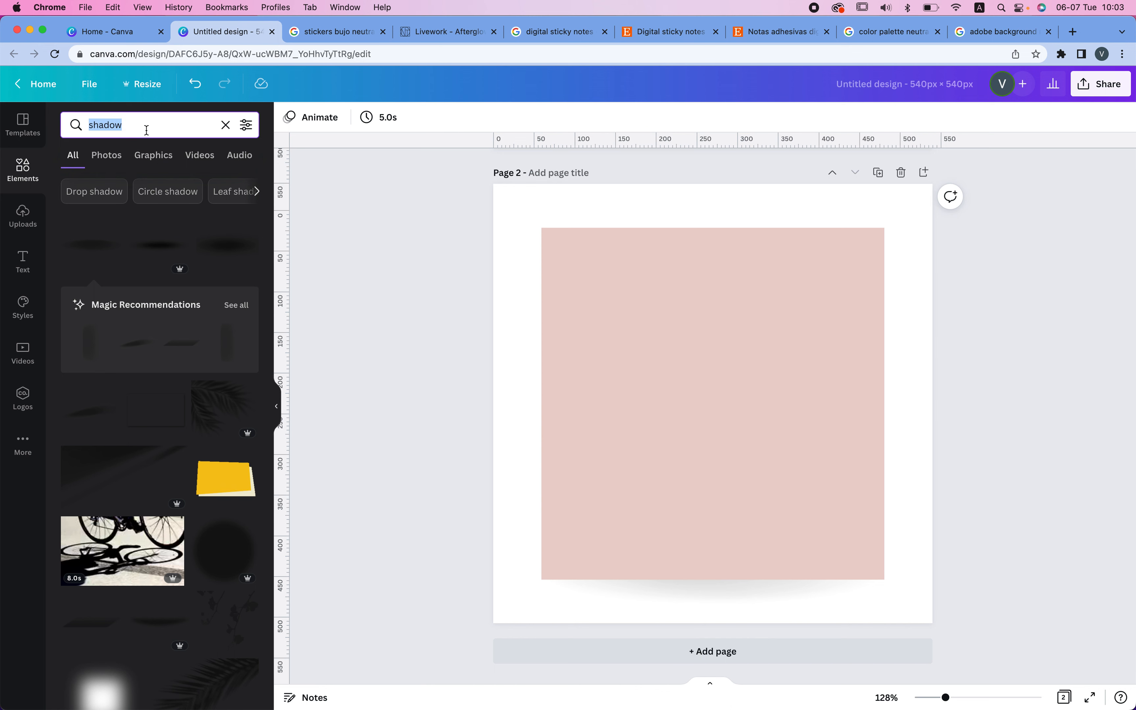
text(line)
key(Return)
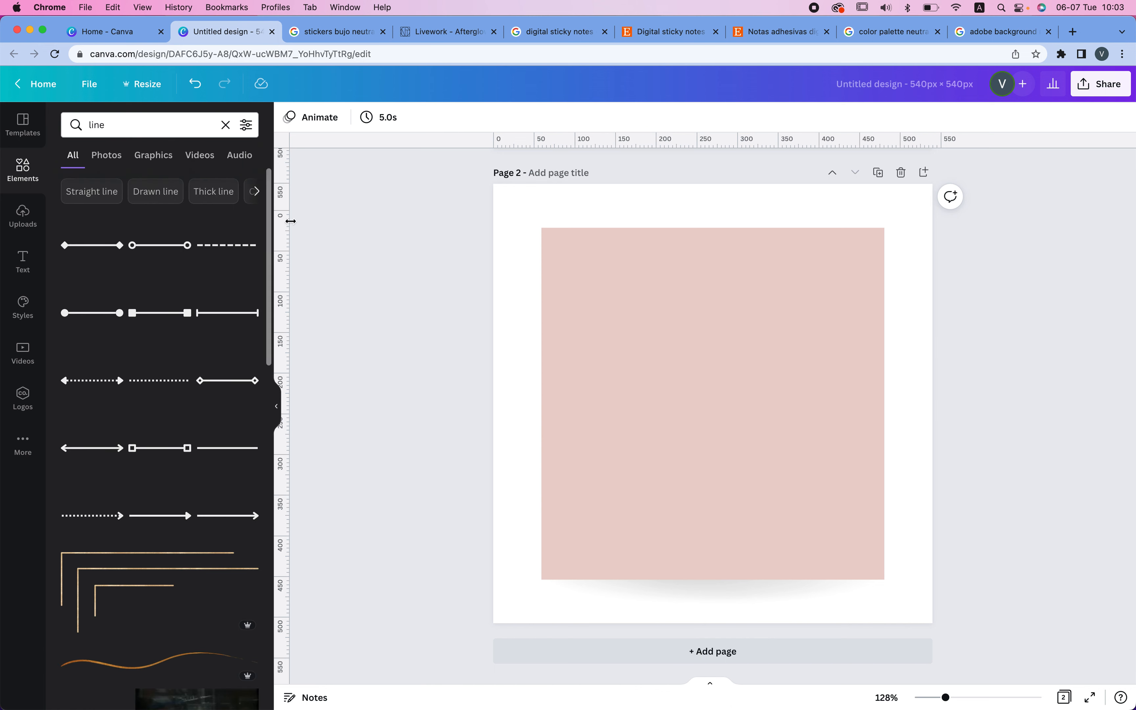
Add a straight black line across the middle of the pink square and lengthen it on both sides to 391.
click(744, 410)
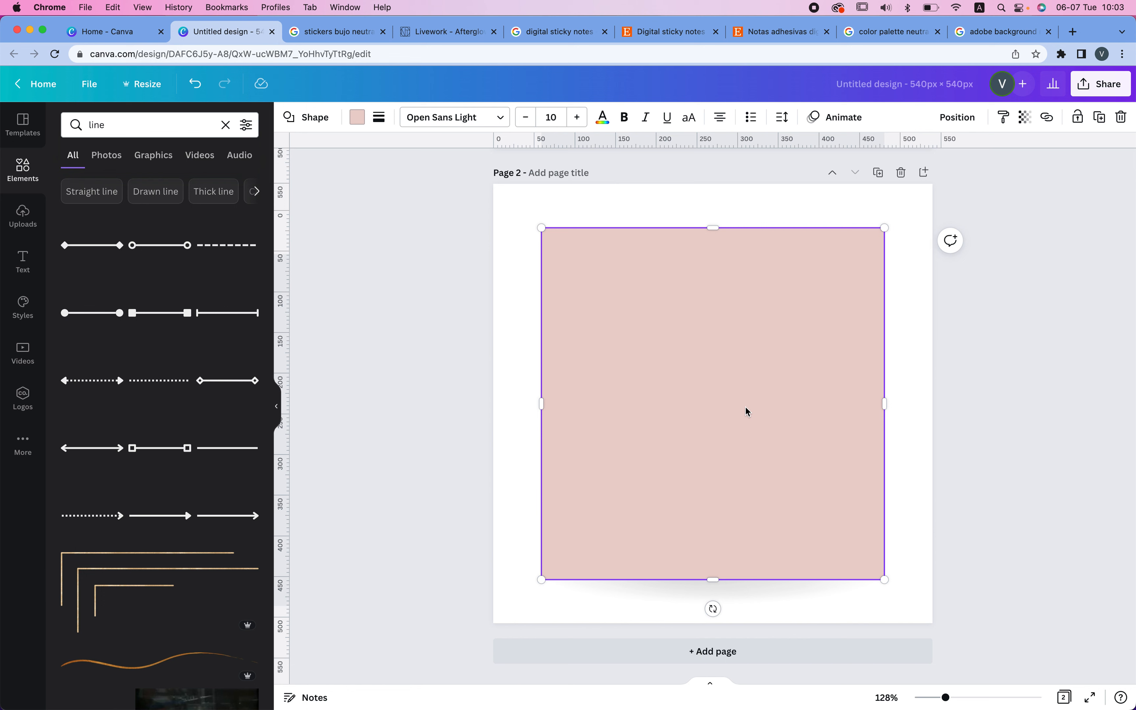
click(923, 348)
key(l)
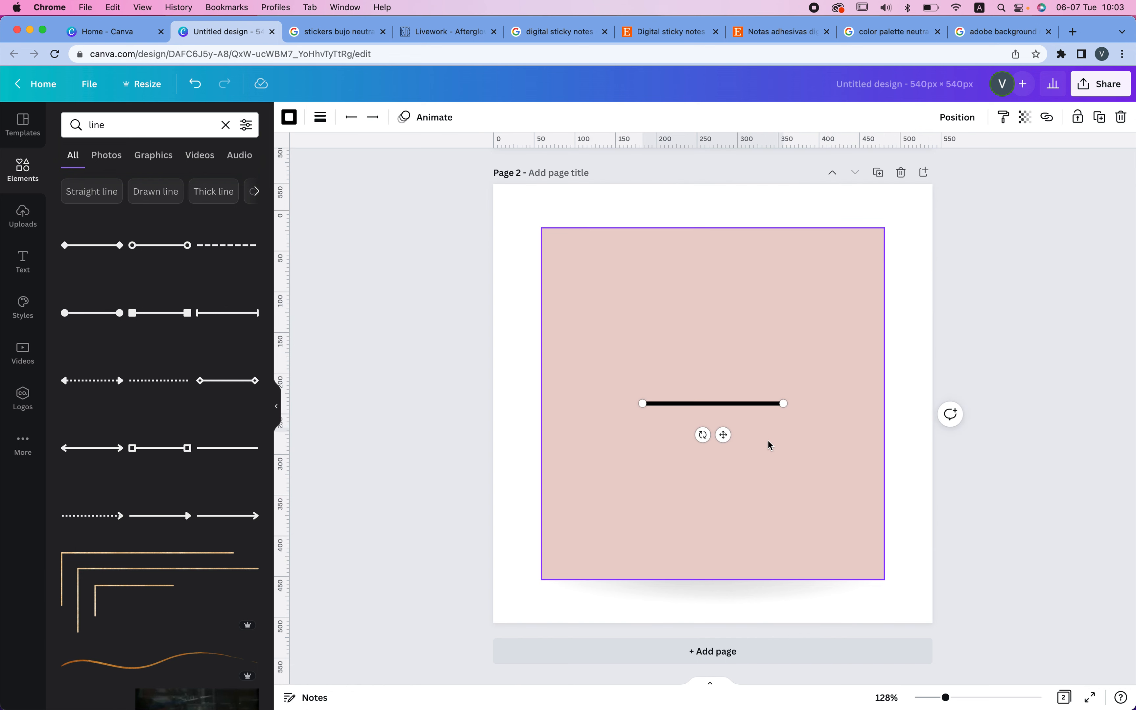
drag(782, 403, 872, 403)
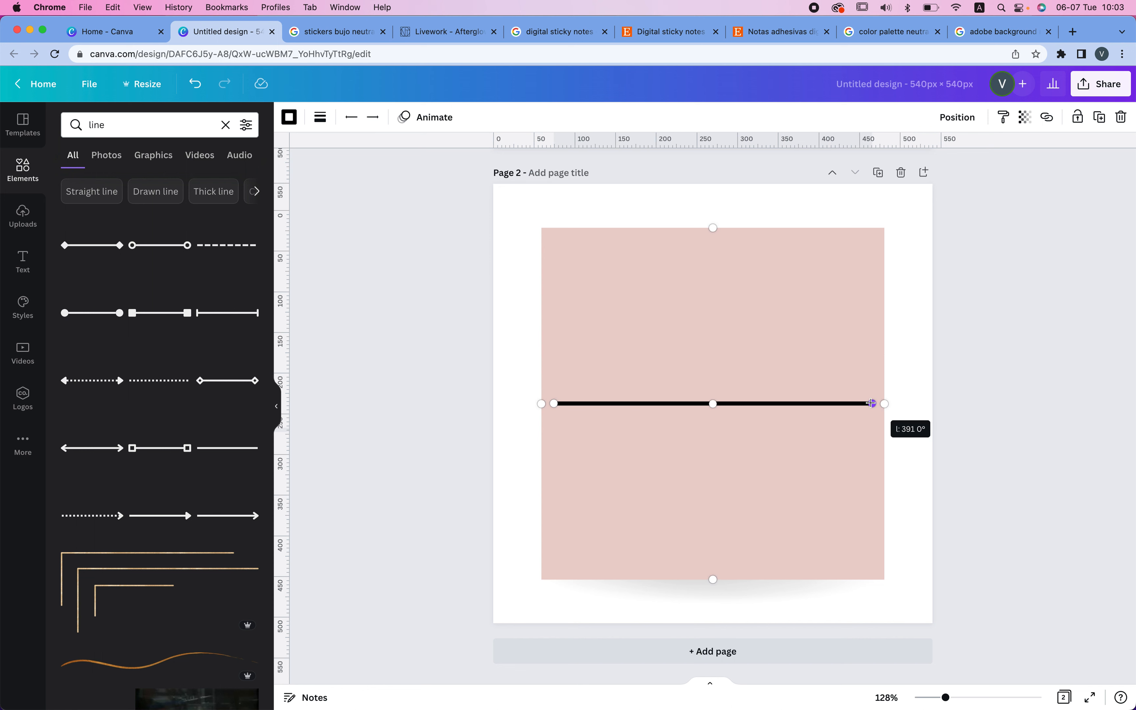
Reduce the line's weight to a thin hairline and move it up near the pink square's top edge.
click(320, 123)
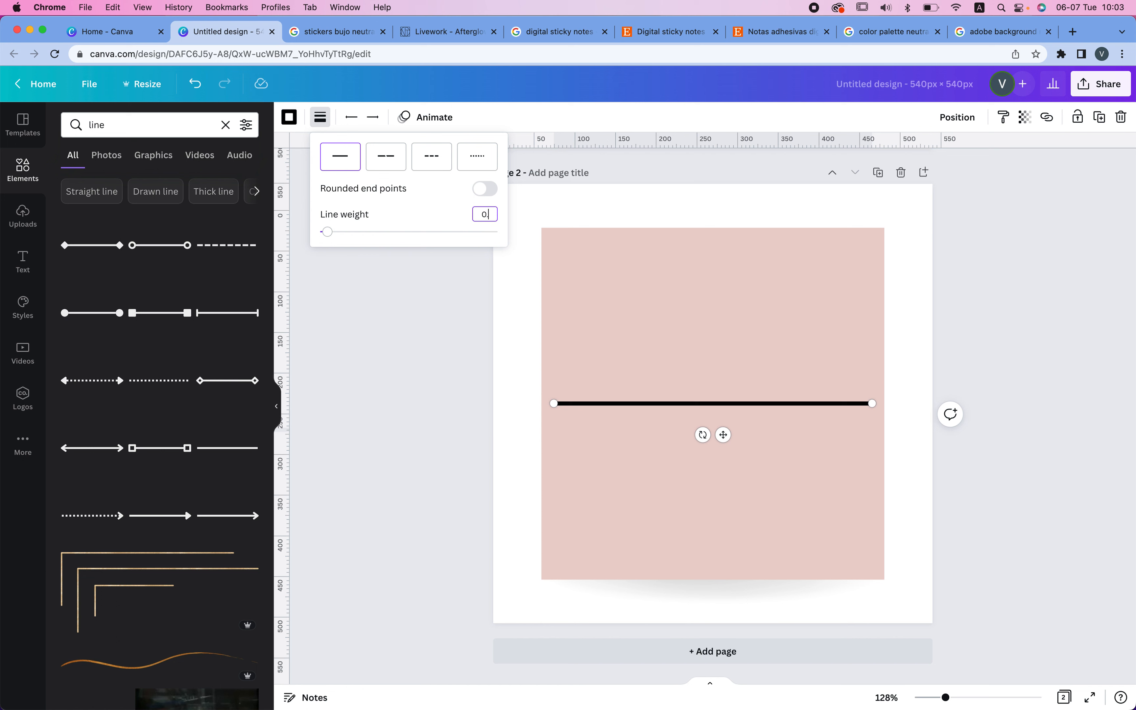
key(Return)
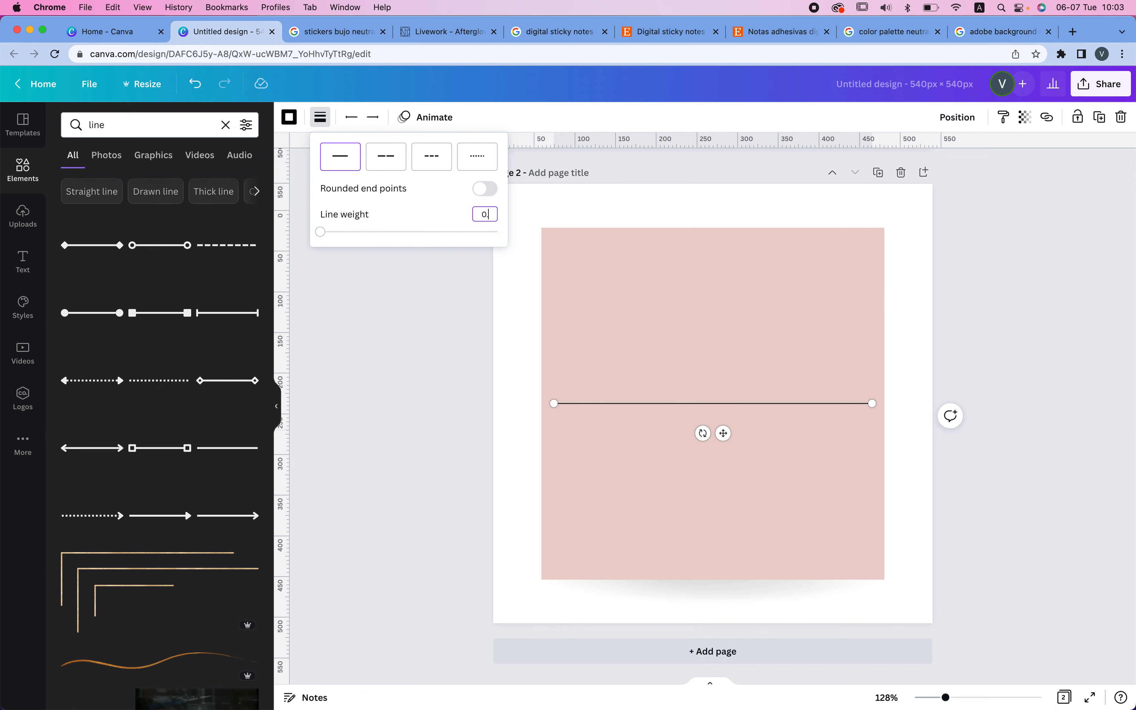
click(928, 279)
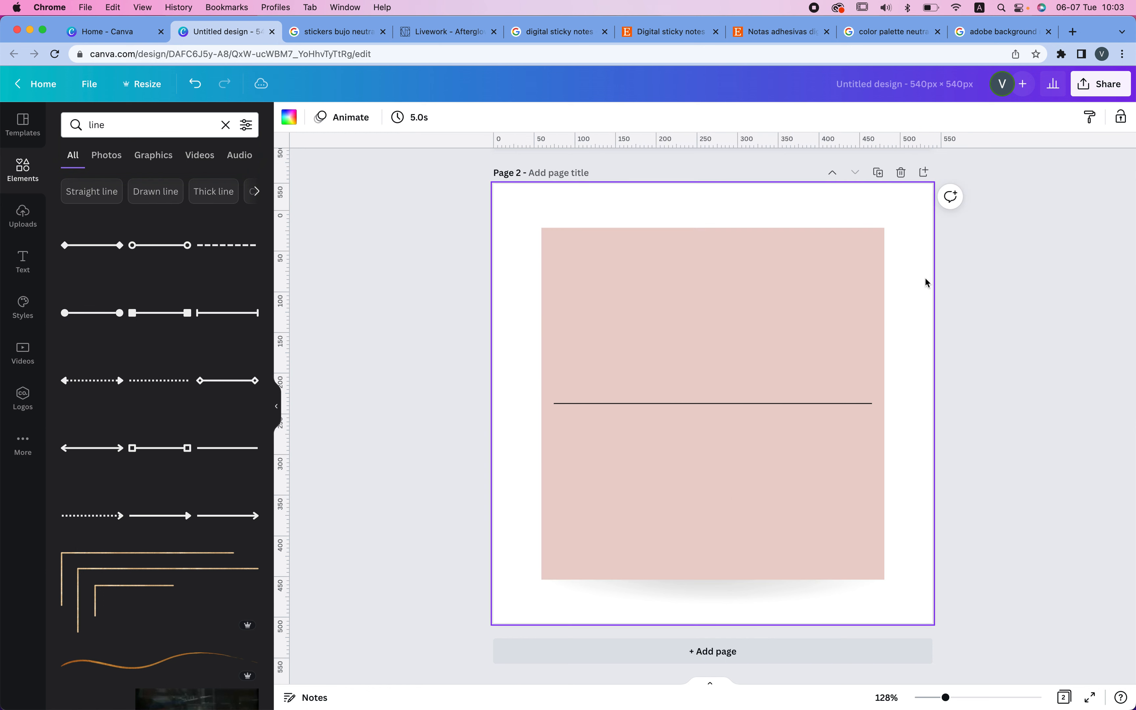
click(687, 403)
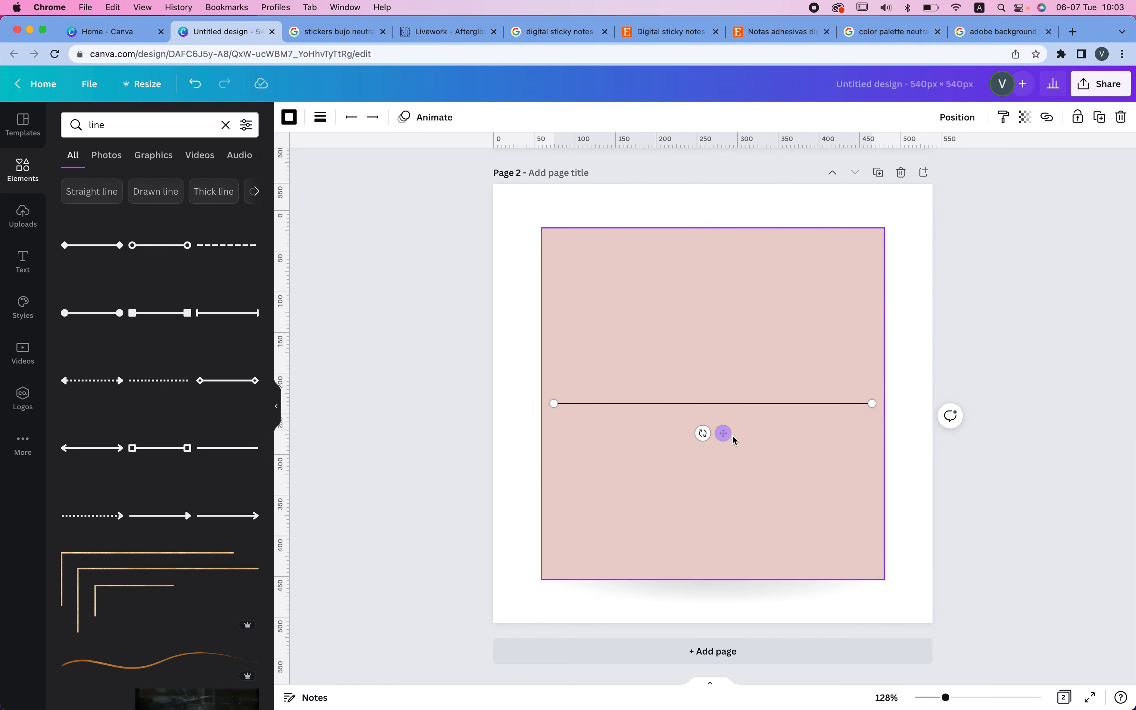
drag(724, 433, 723, 313)
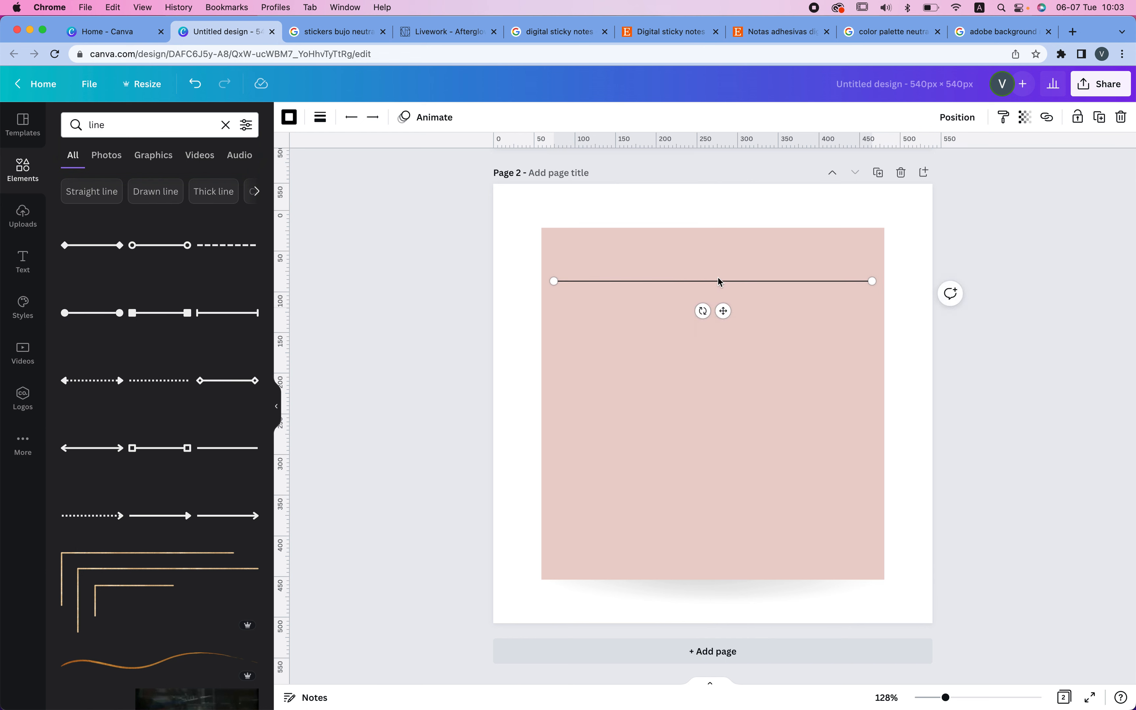
click(44, 30)
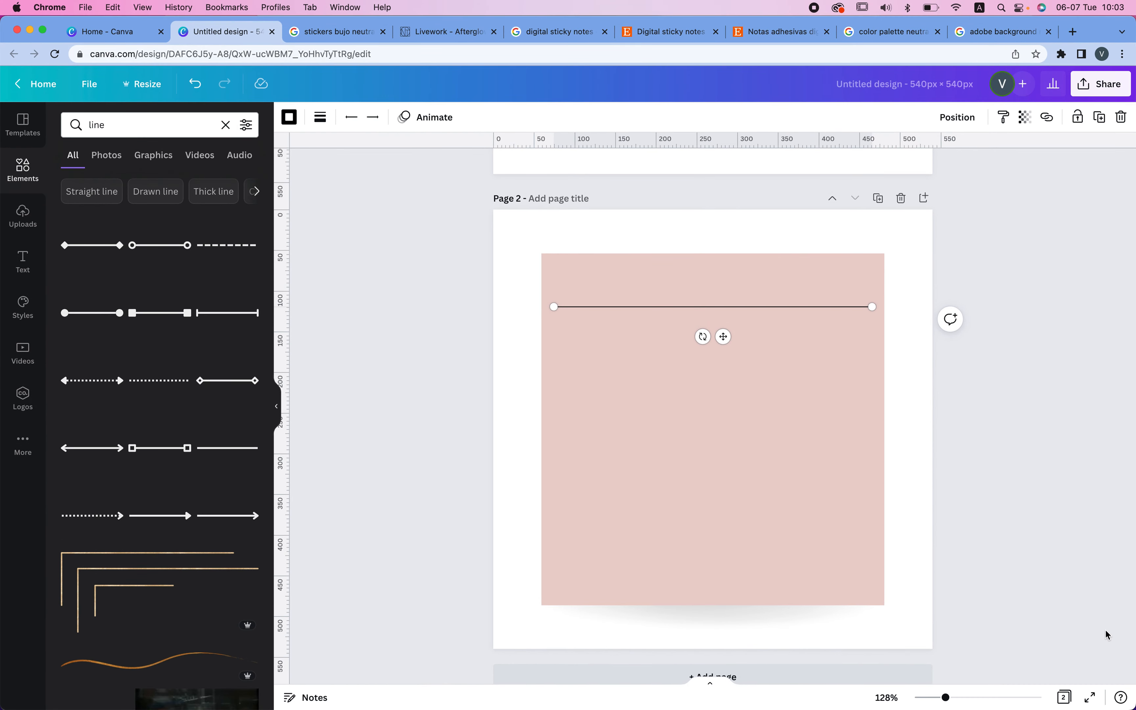
click(1104, 628)
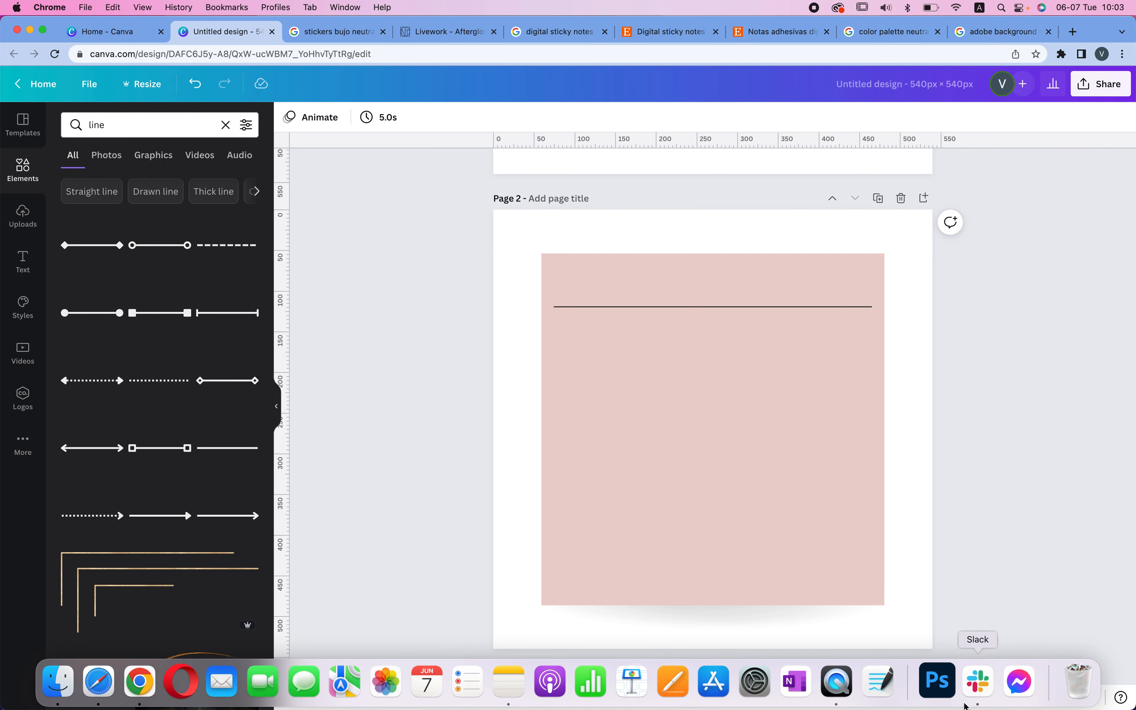
click(836, 680)
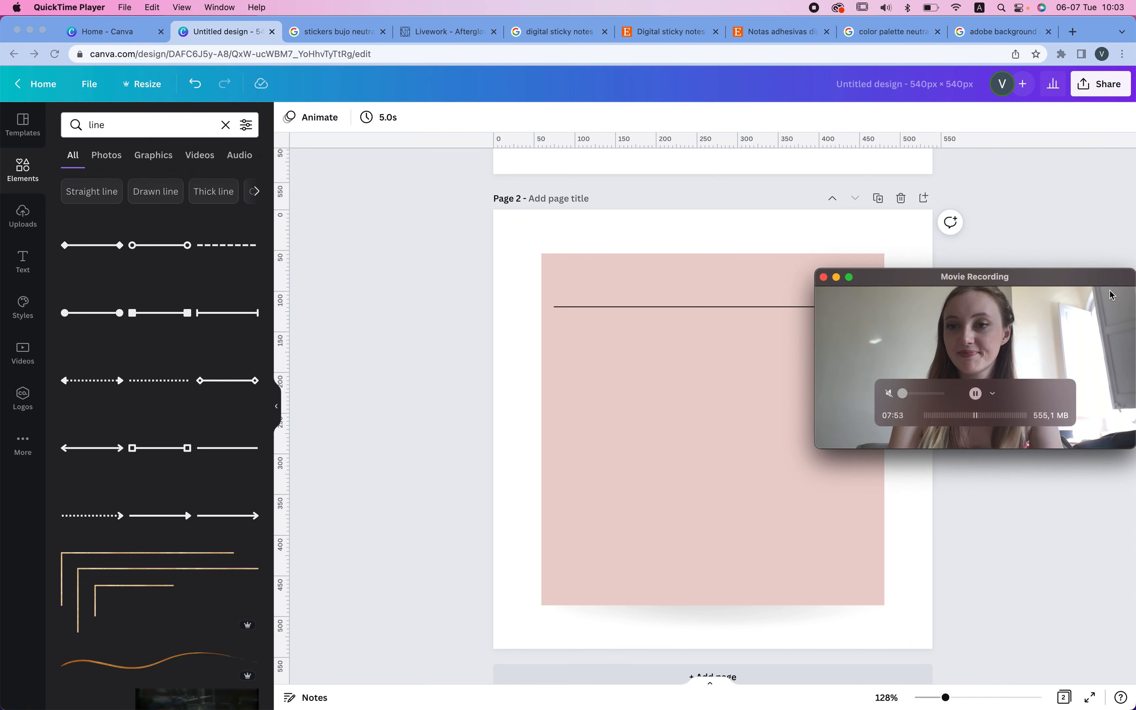
drag(1093, 276, 1091, 376)
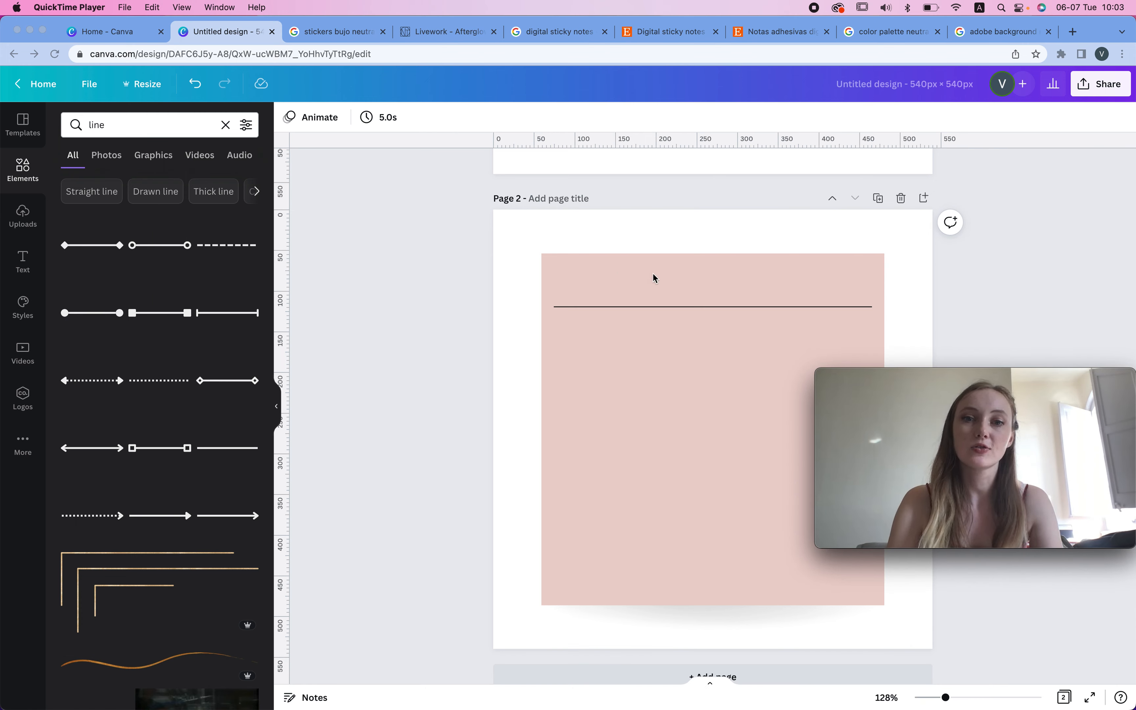
click(213, 19)
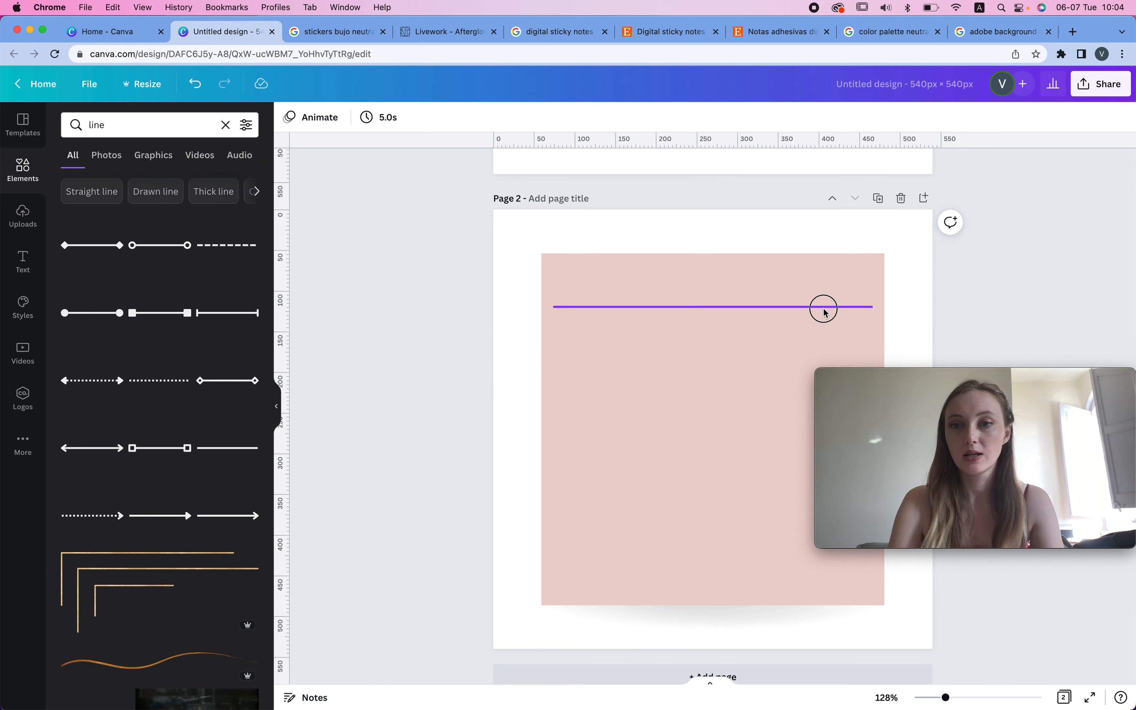
Try a lower transparency on the thin line near the pink square's top edge and return it to 100.
click(836, 307)
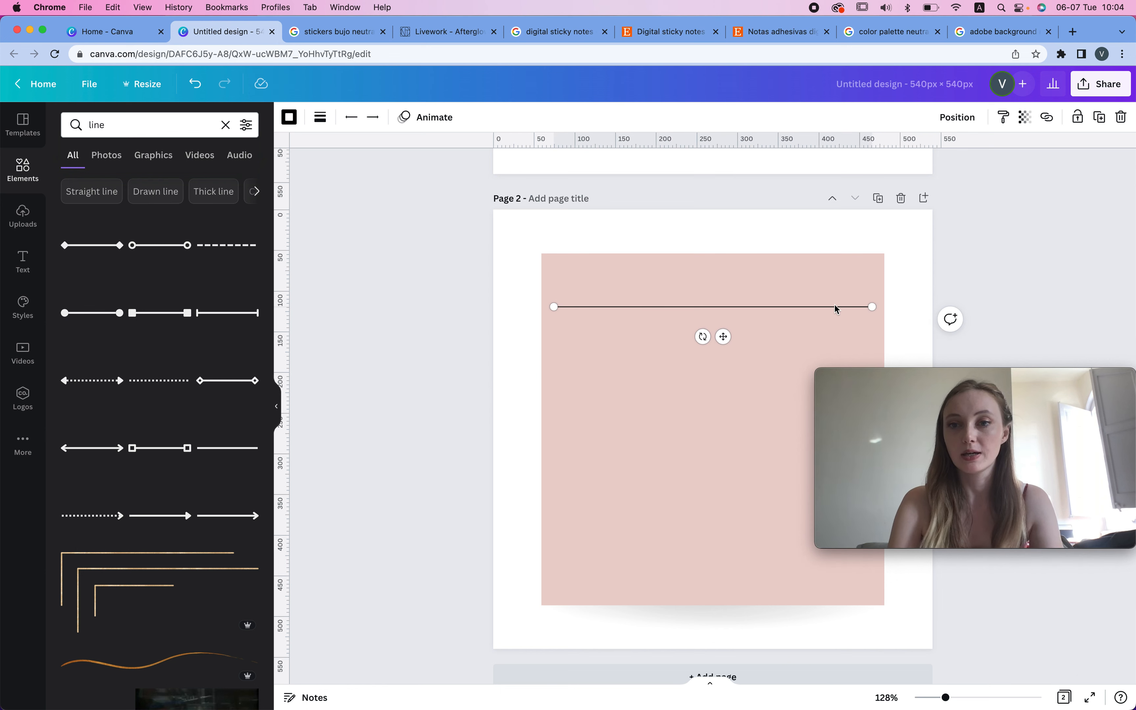
click(1026, 117)
drag(943, 168, 1020, 168)
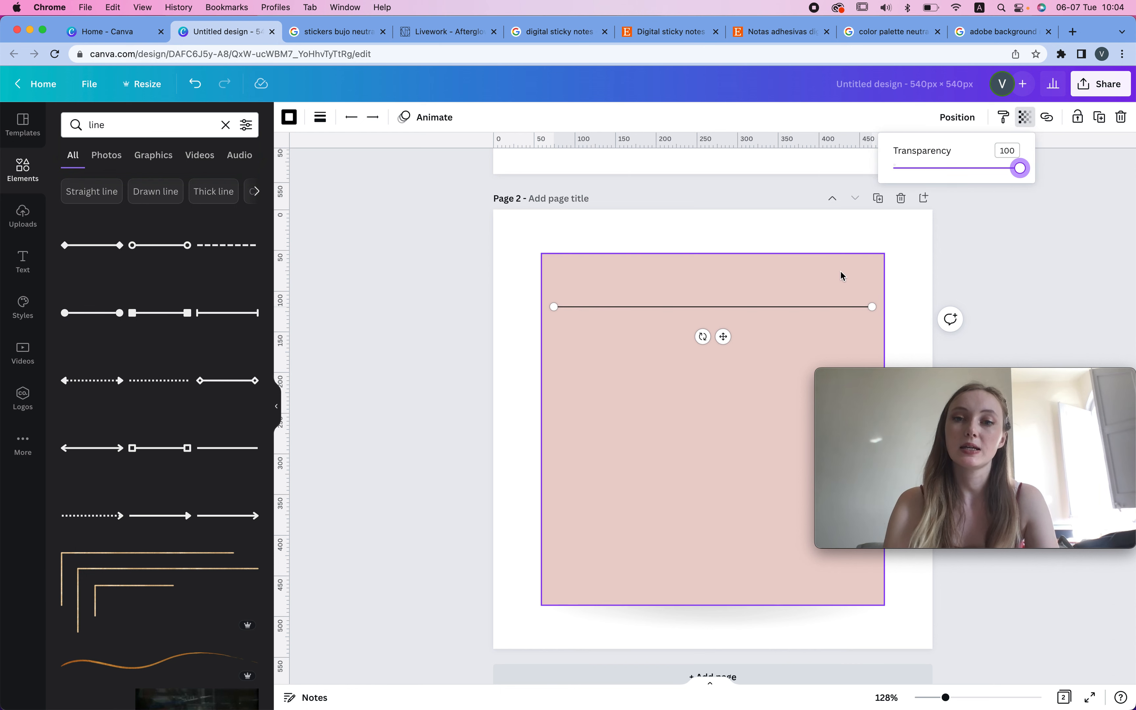
Recolour the thin line dusty rose #CC8B85 by sampling a swatch from the palette image on page 1.
scroll(845, 271, up, 8)
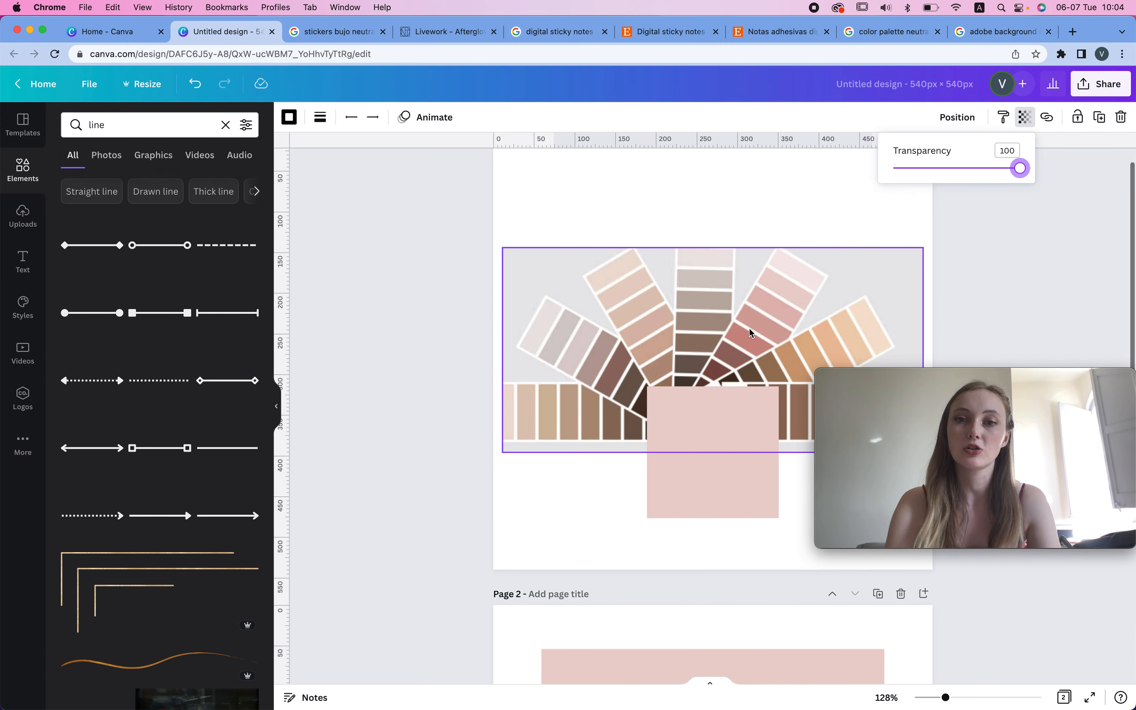
click(288, 117)
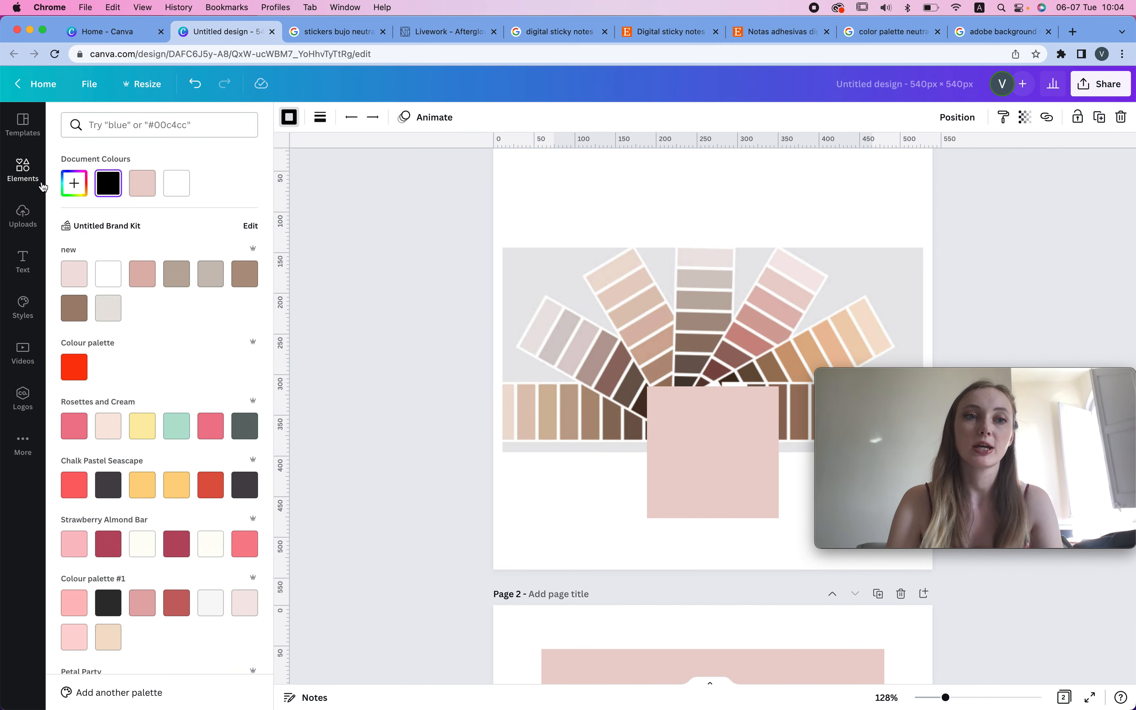
click(74, 183)
click(228, 313)
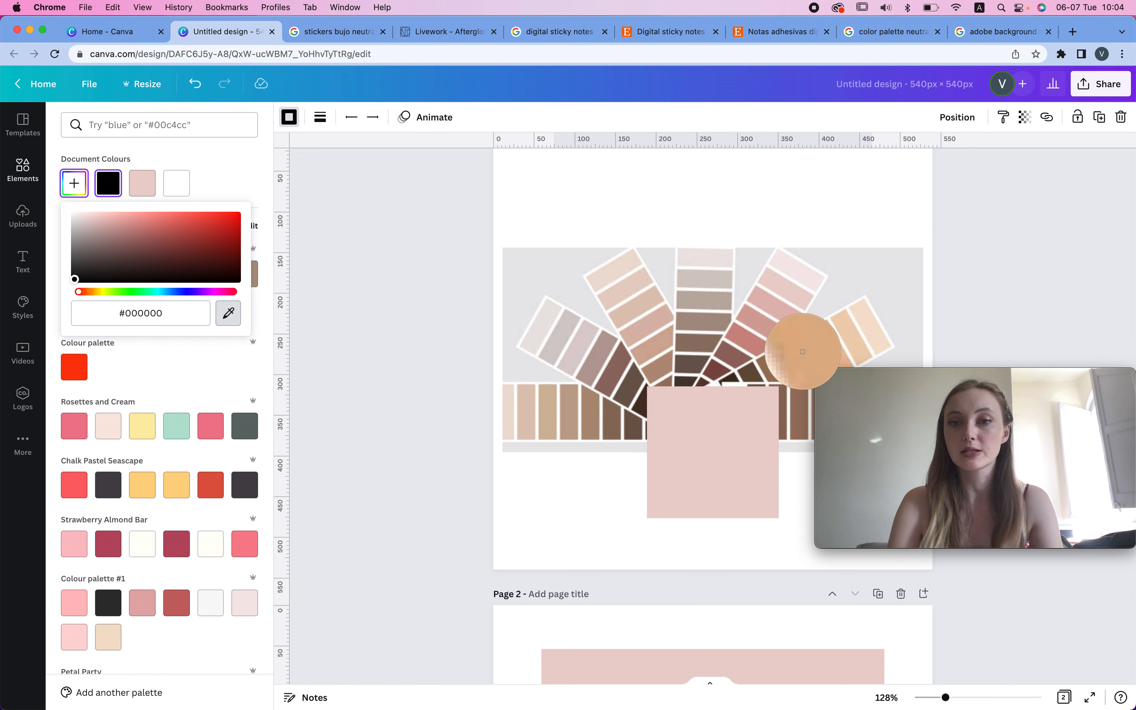
click(741, 339)
scroll(742, 339, down, 7)
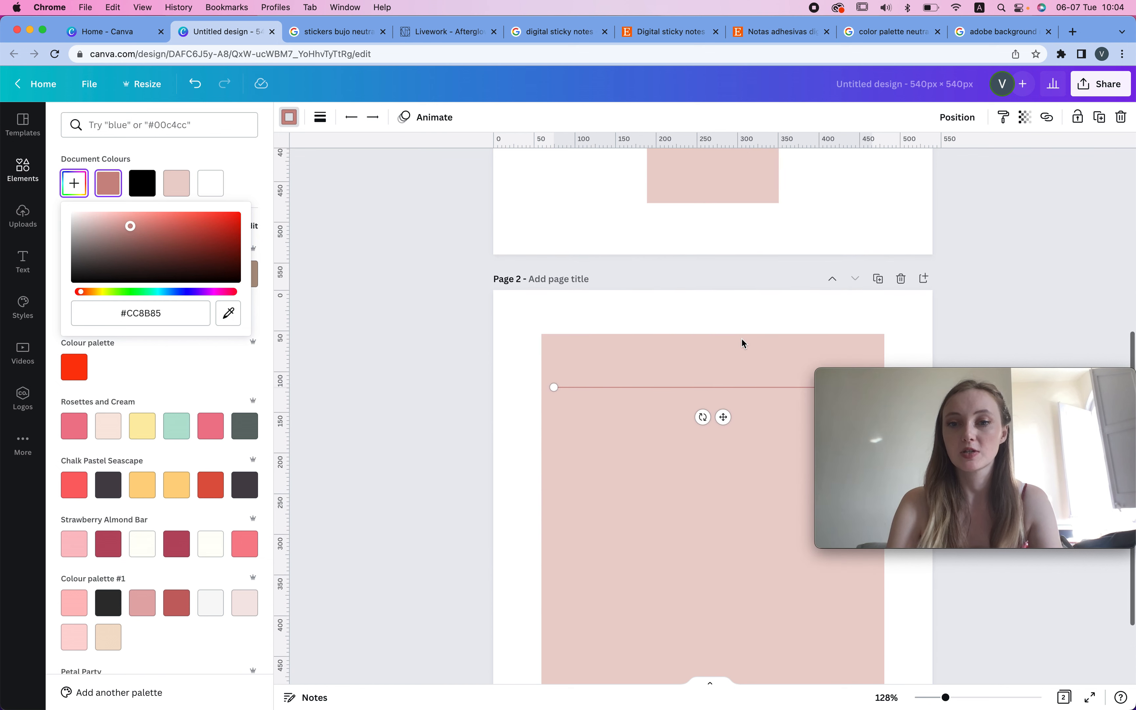
click(956, 306)
scroll(956, 306, down, 2)
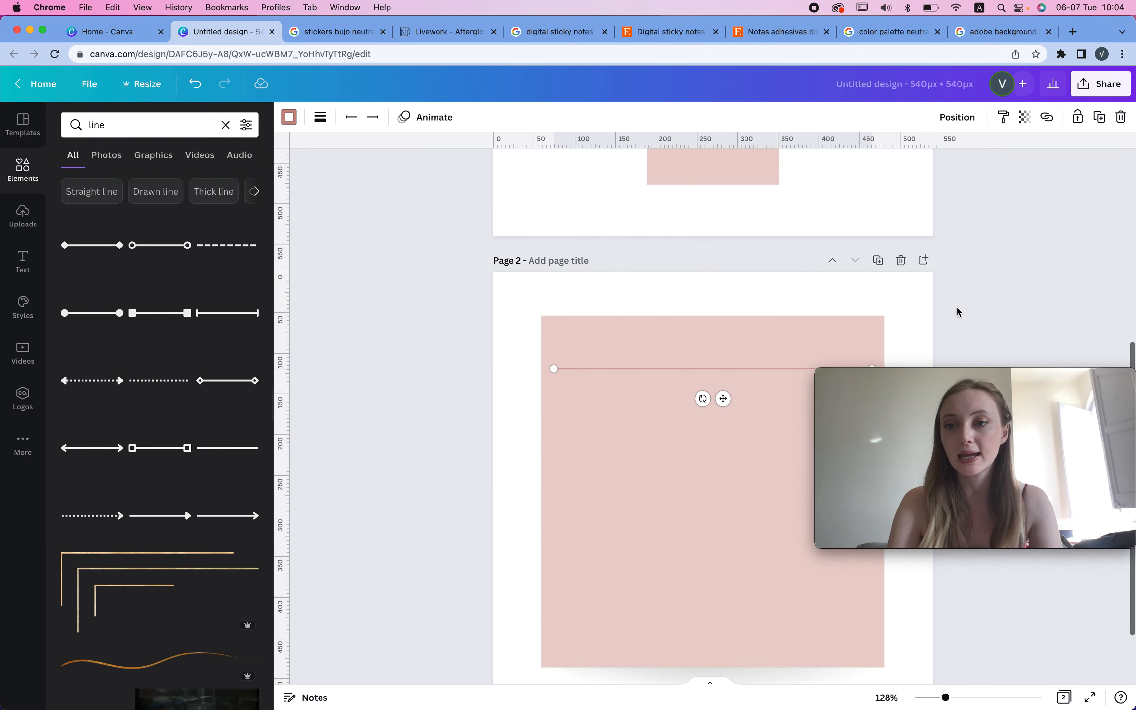
drag(1015, 381, 1015, 511)
click(1013, 307)
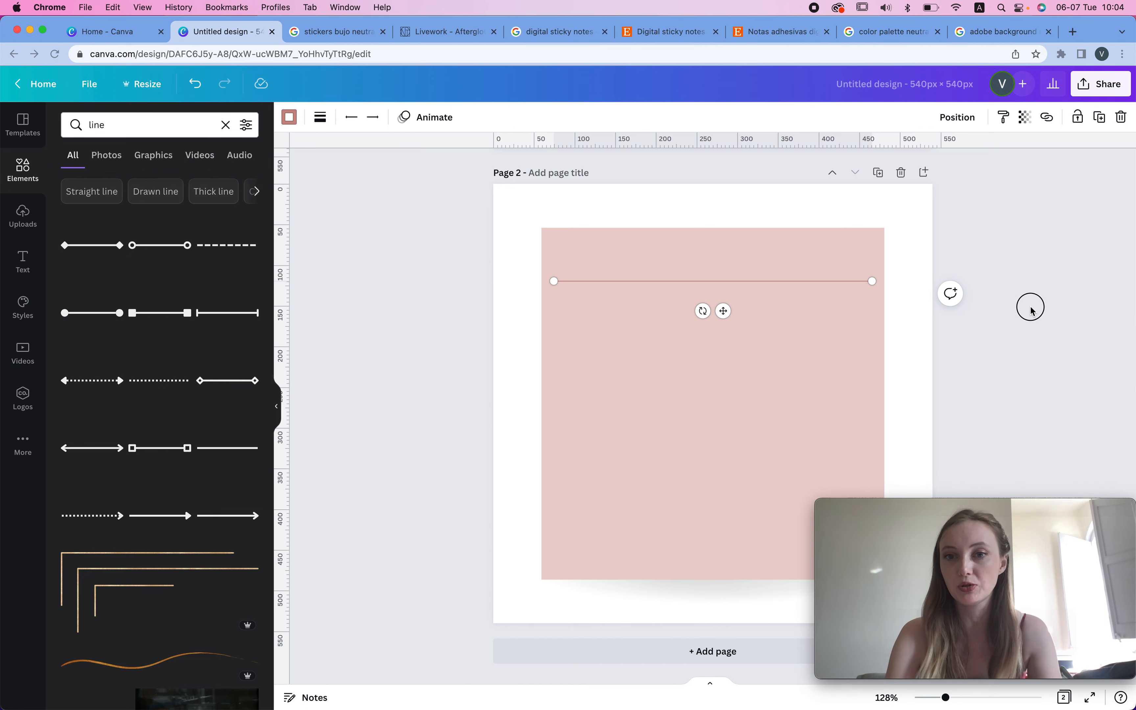
Duplicate the dusty rose line three times, placing the copies one below another down to the middle of the pink square.
click(763, 279)
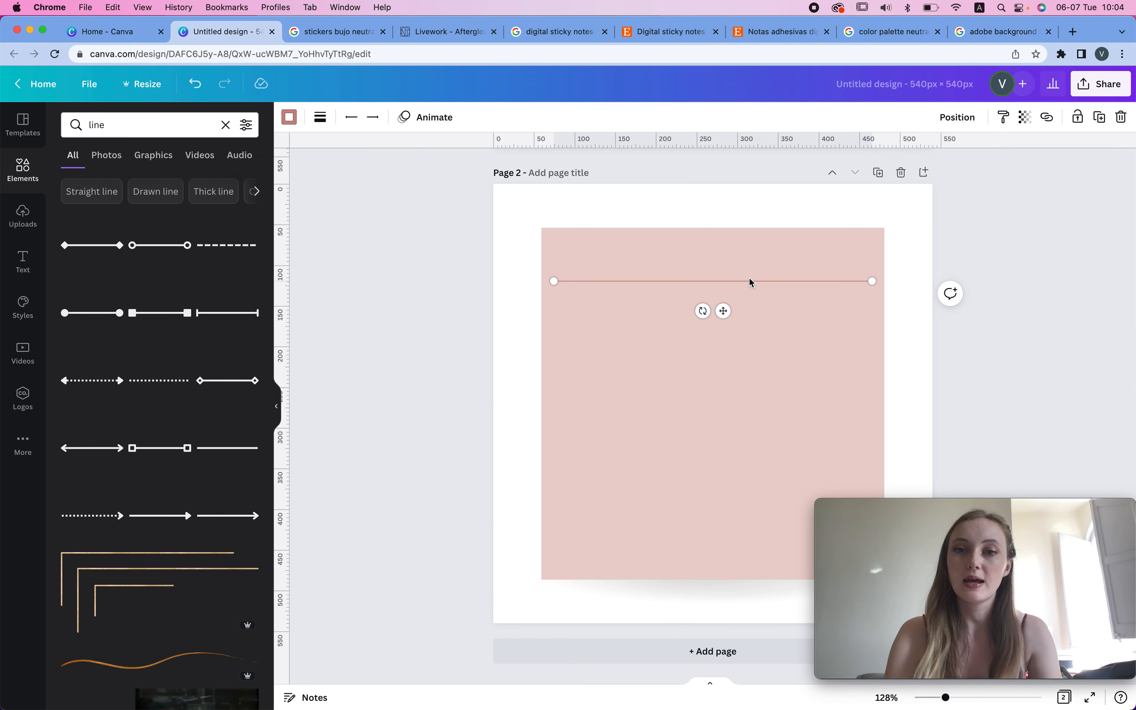
drag(726, 314, 723, 335)
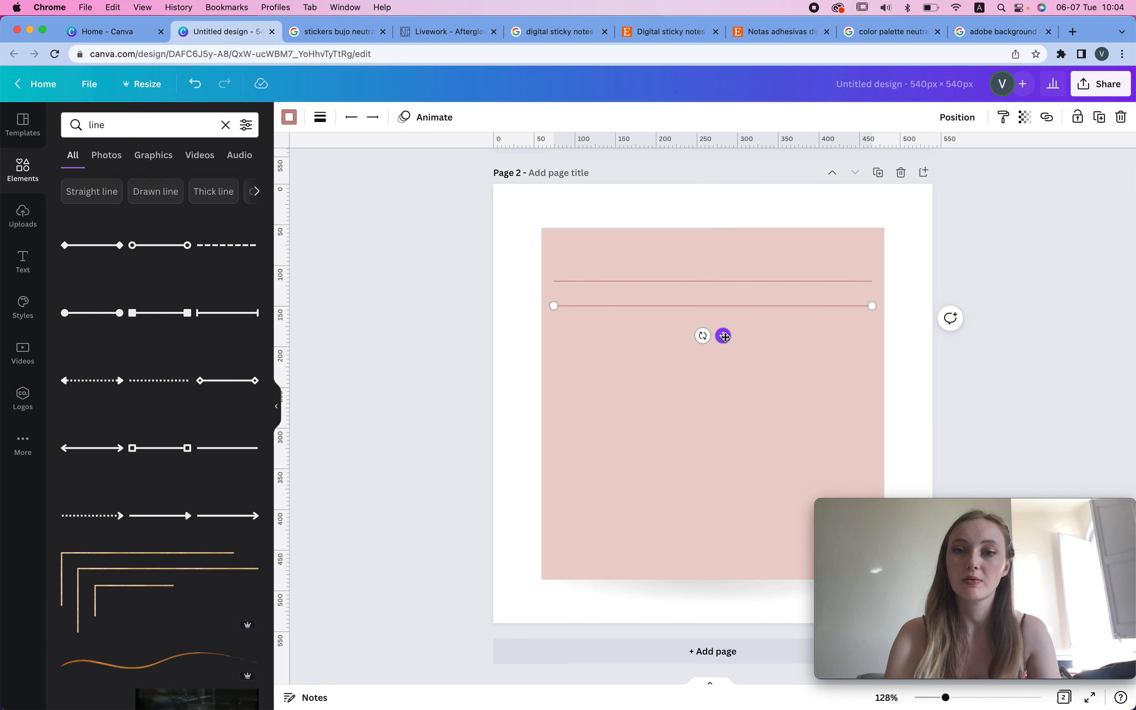
click(855, 233)
click(1061, 164)
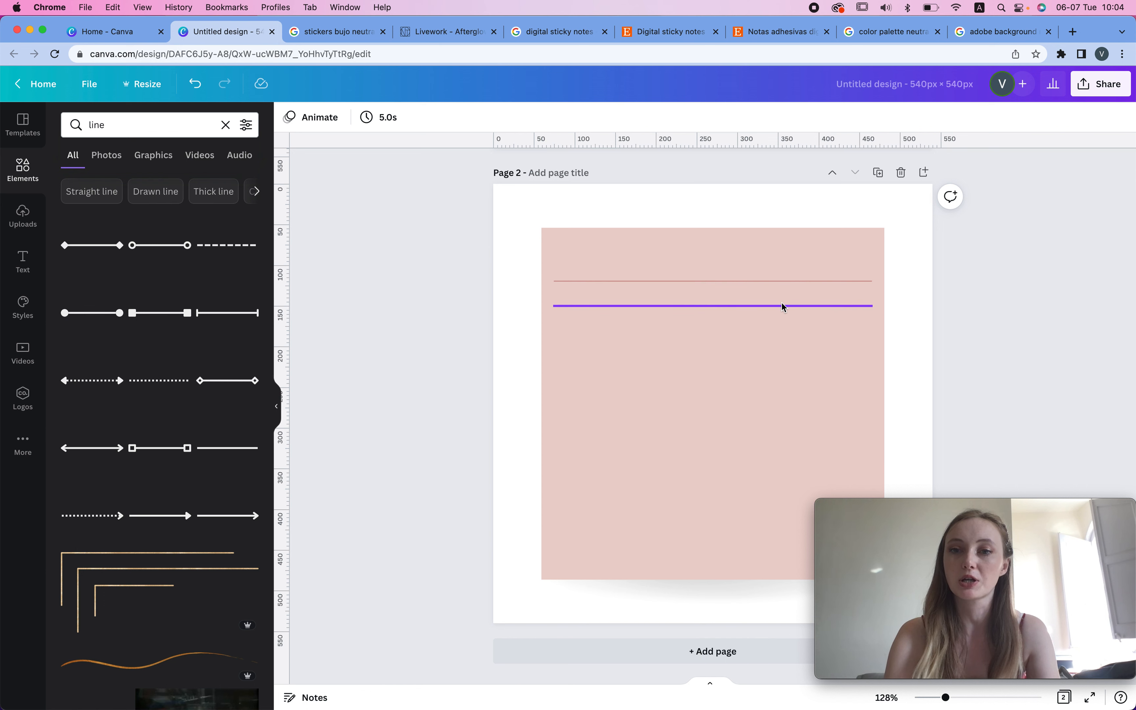
click(732, 310)
drag(723, 332, 724, 409)
Copy the four lines together into the square's lower half and add three more single copies down to near its bottom edge.
drag(699, 251, 700, 478)
drag(744, 381, 748, 515)
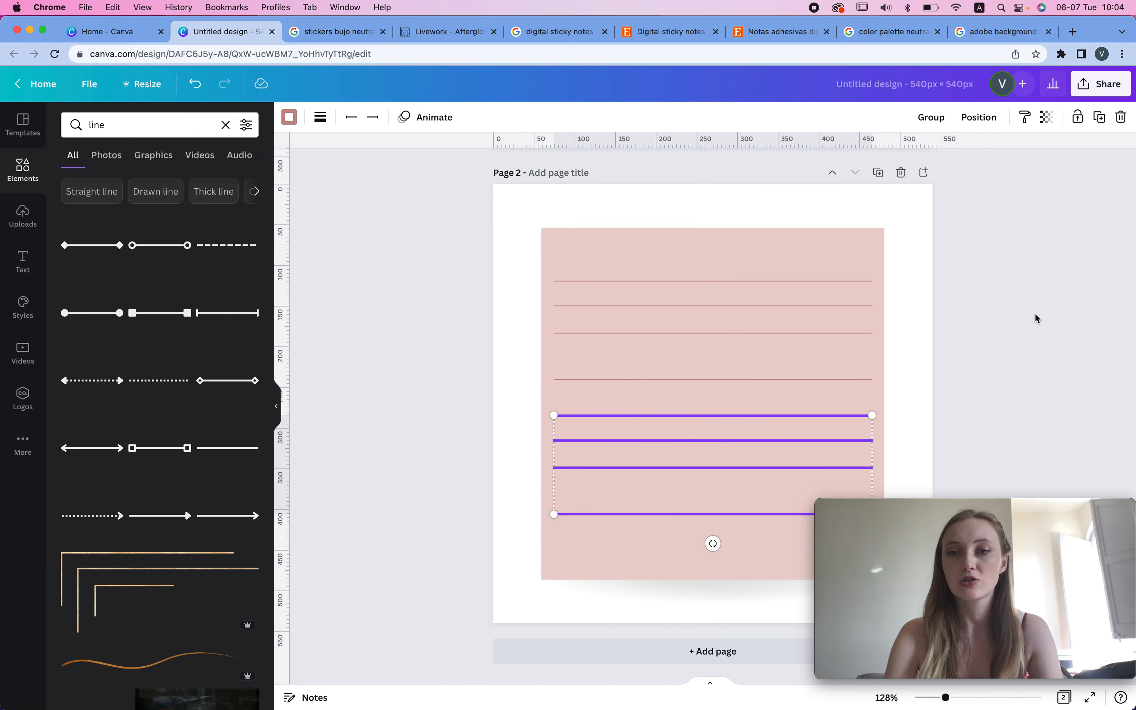
click(1018, 398)
click(749, 467)
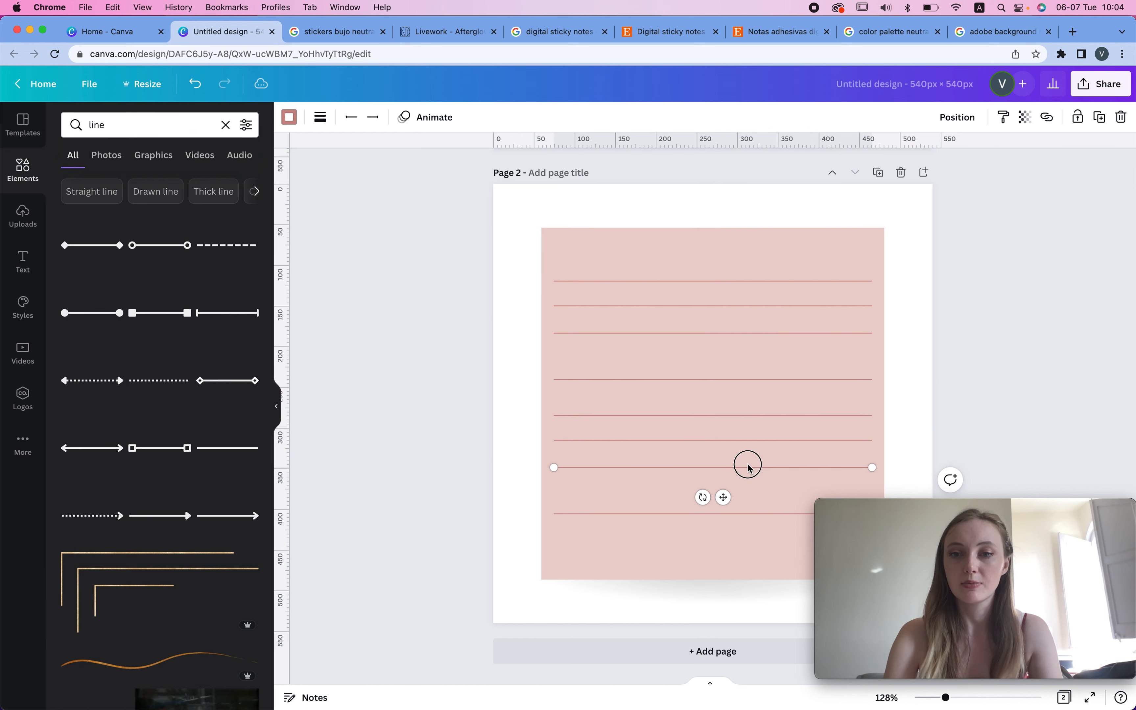
drag(725, 496, 725, 555)
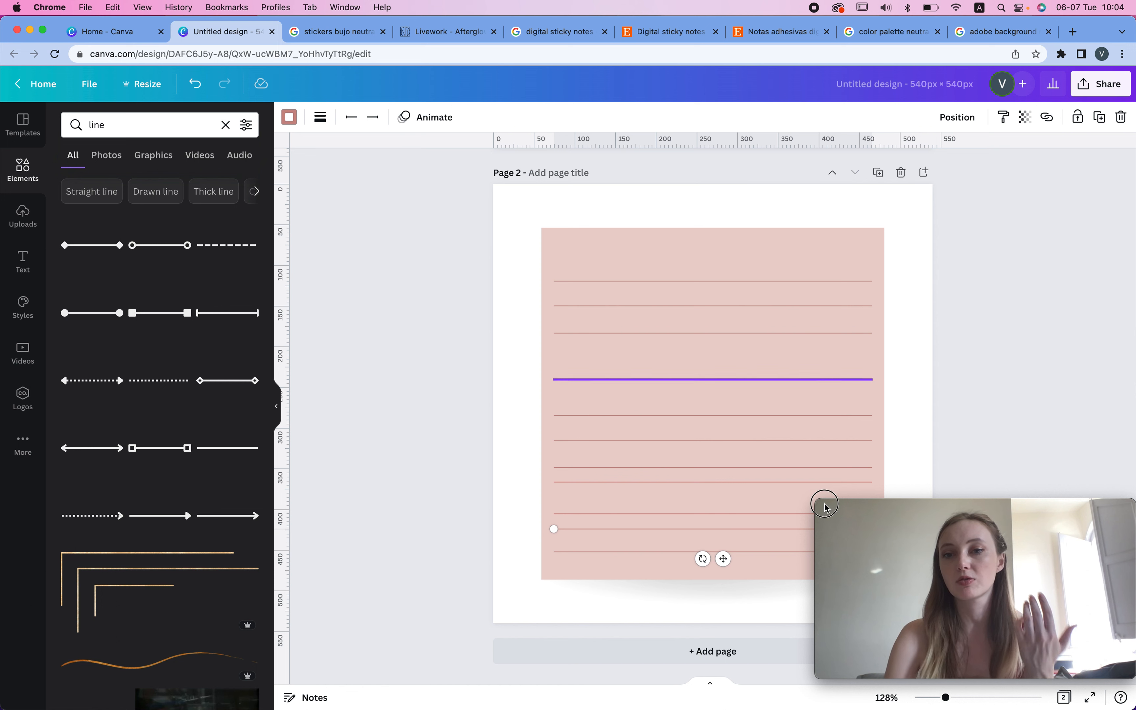
Try to select all the lines with a selection box, undoing the accidental change.
drag(628, 605, 598, 346)
key(super+z)
click(494, 264)
drag(483, 248, 602, 533)
Lock the shadow below the pink square and space all eleven lines evenly in the vertical direction.
click(648, 581)
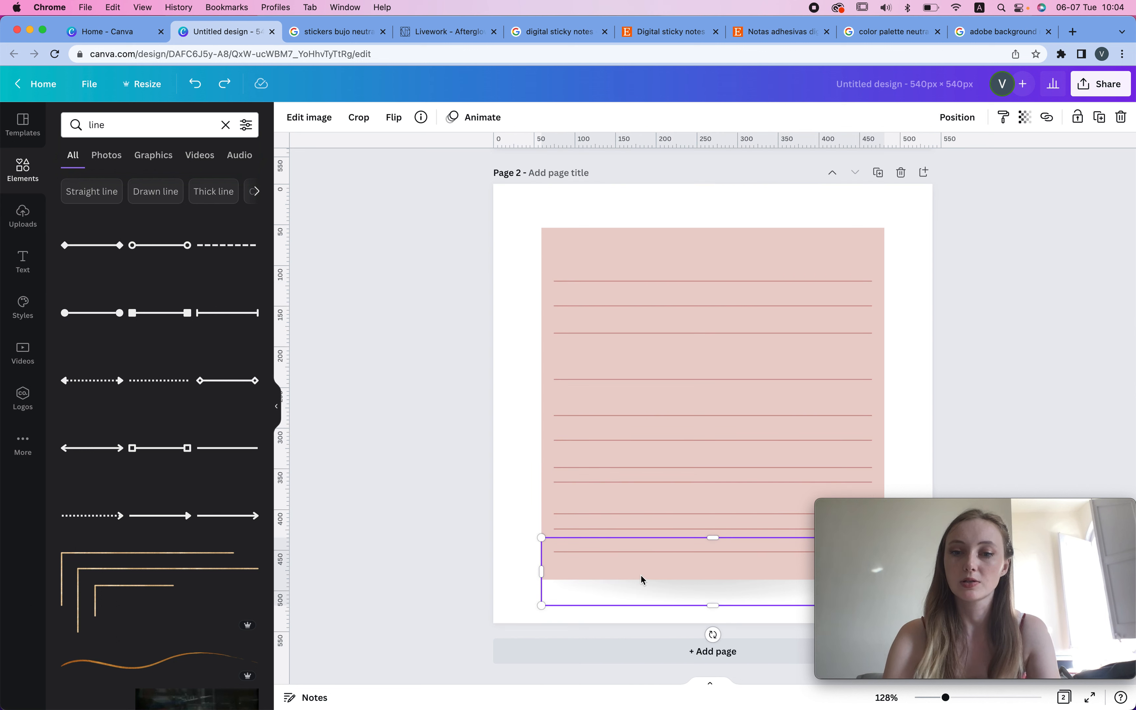
click(1087, 117)
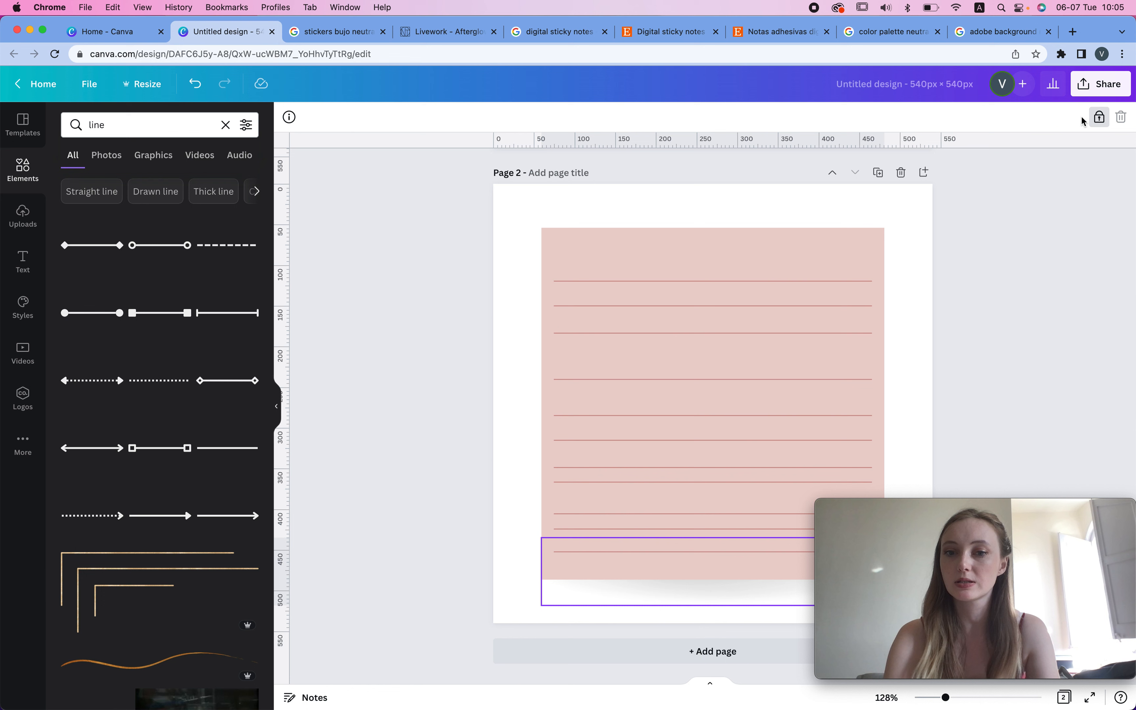
drag(502, 193, 712, 582)
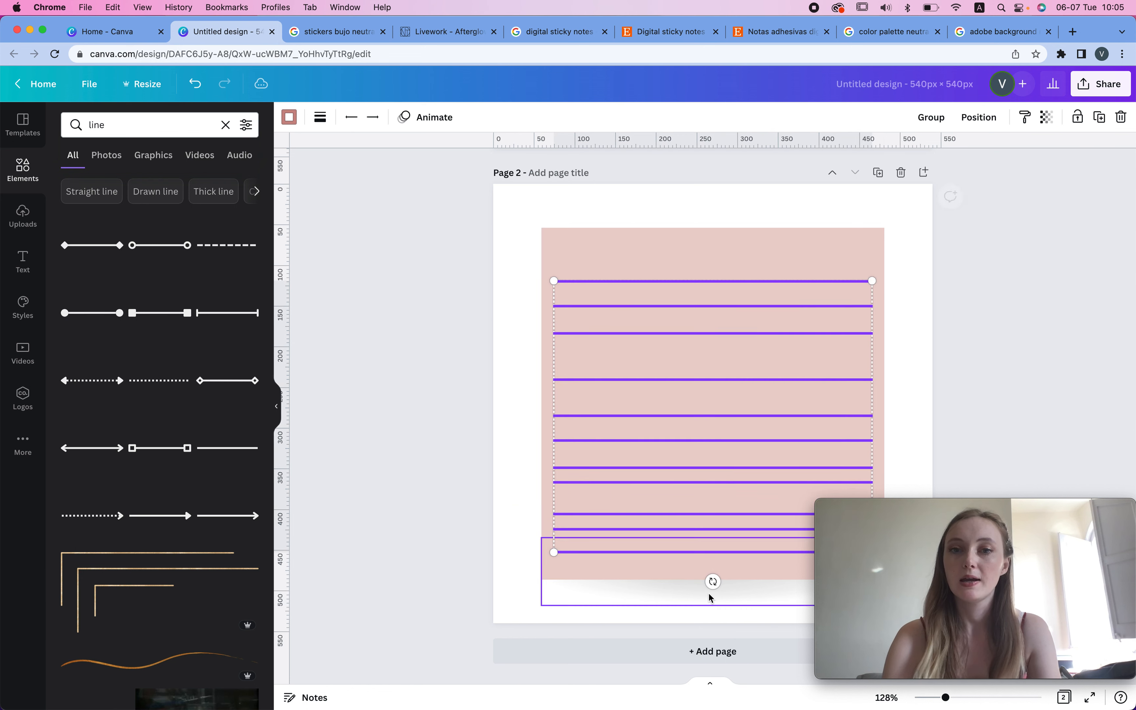
click(980, 118)
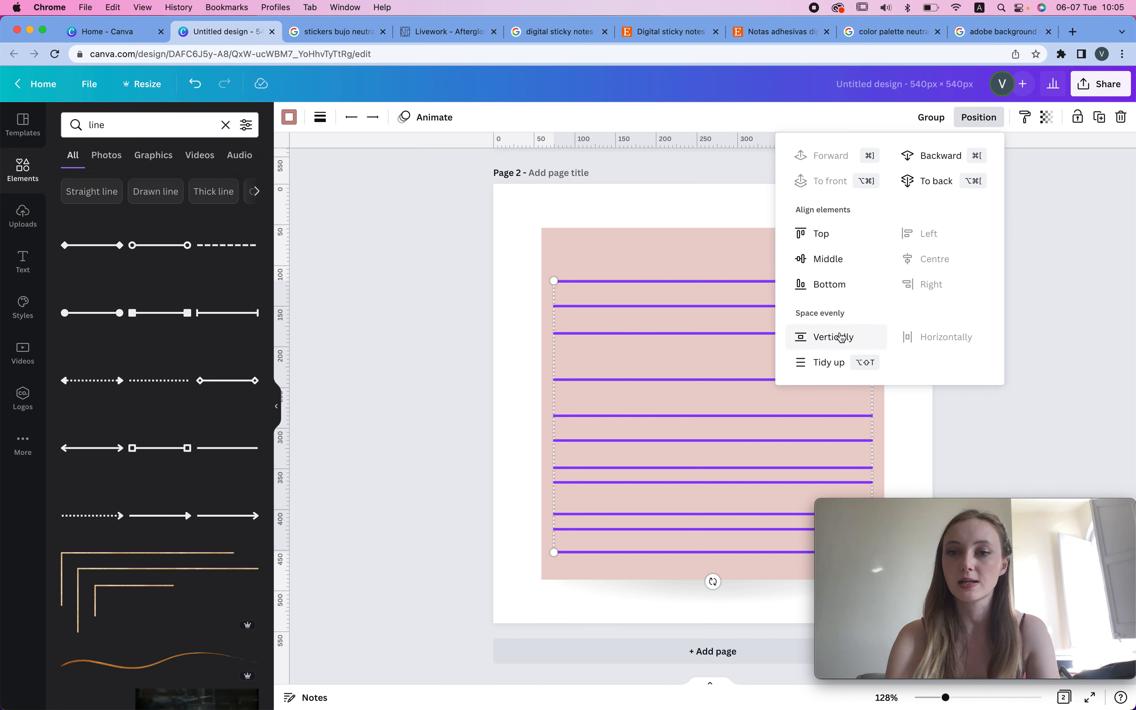
click(828, 338)
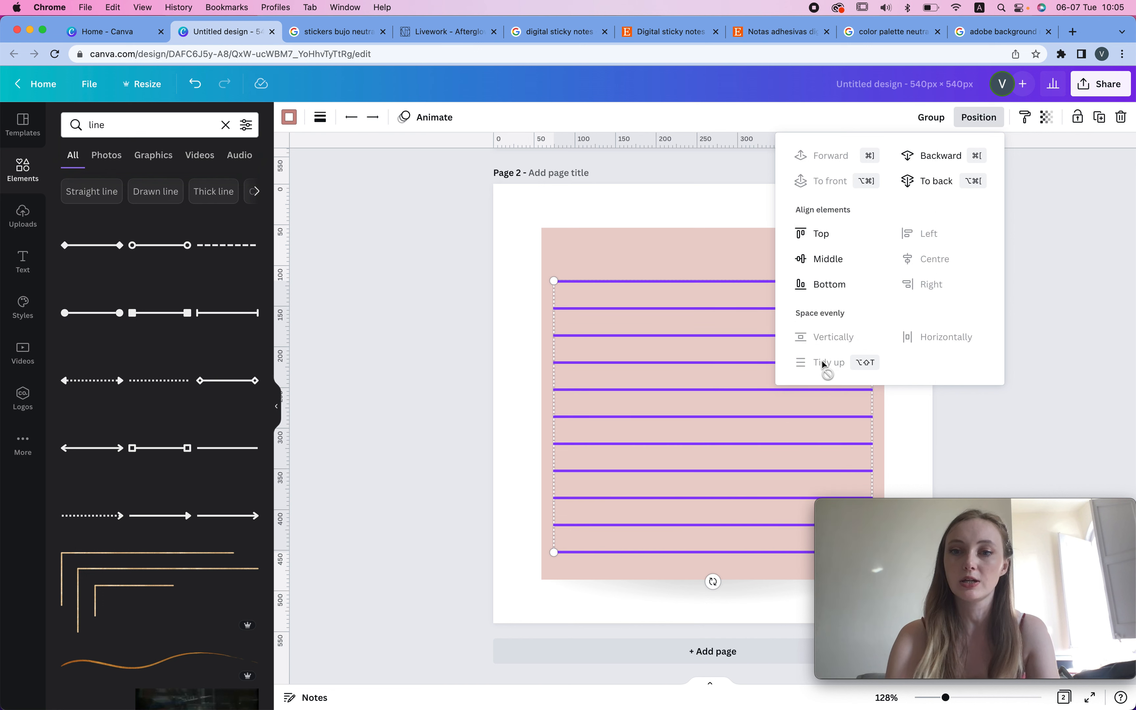
click(402, 365)
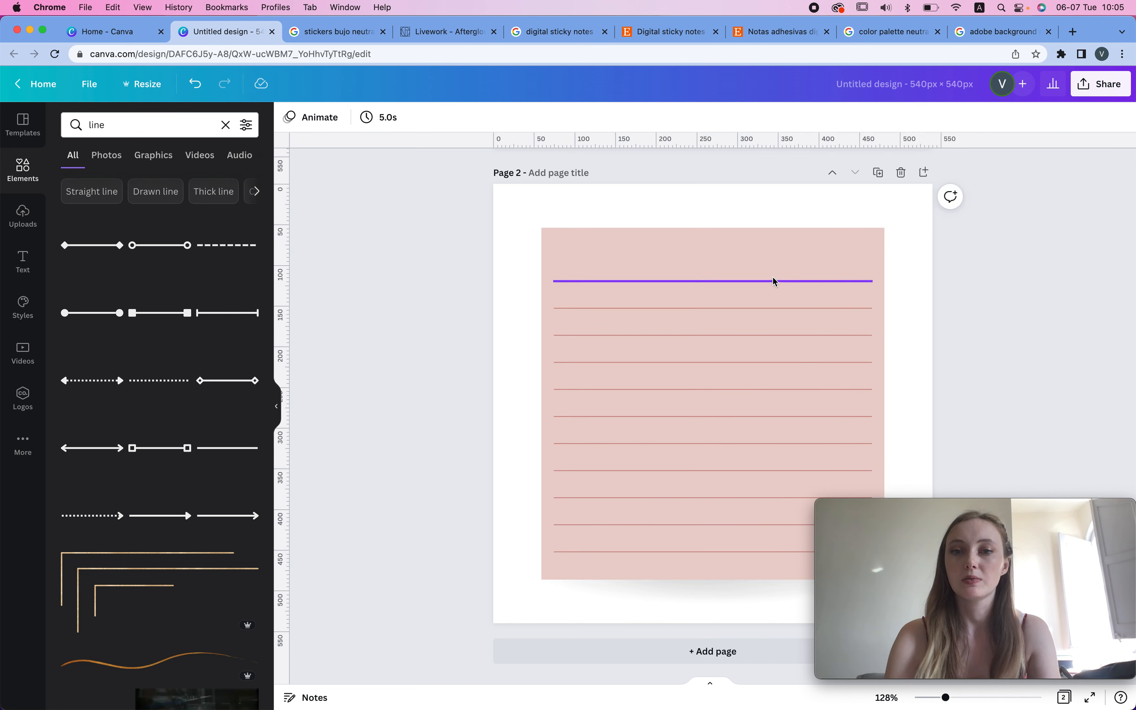
Increase the weight of the topmost line slightly so it is thicker than the other writing lines.
click(626, 281)
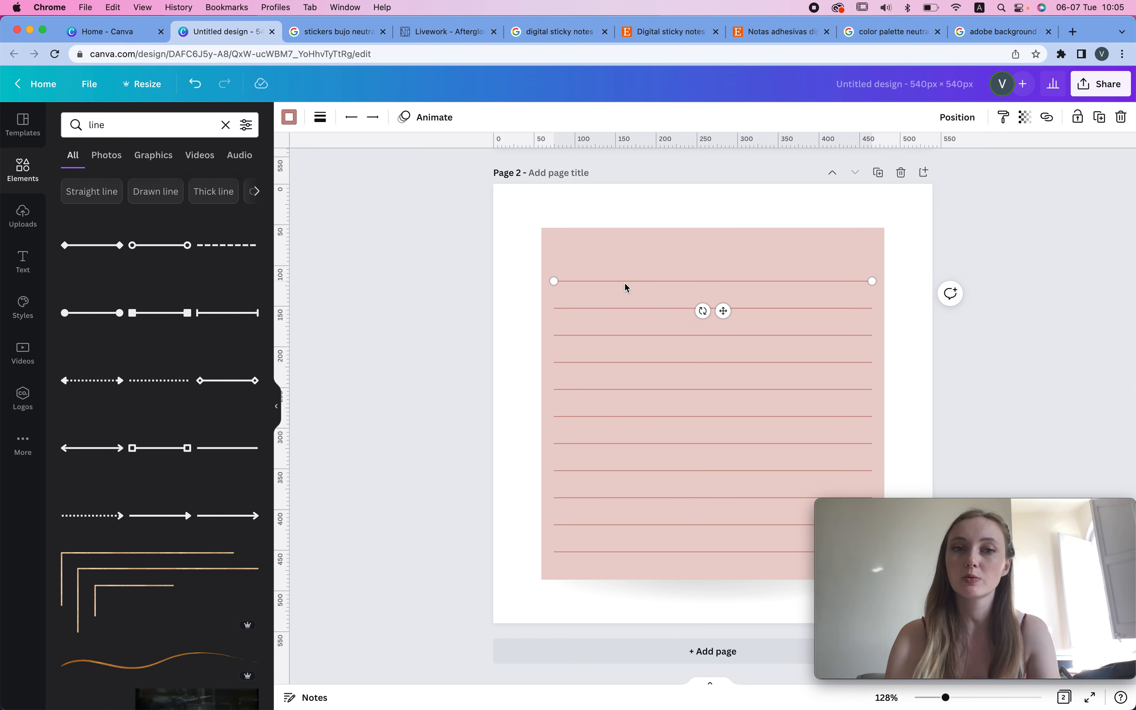
click(320, 119)
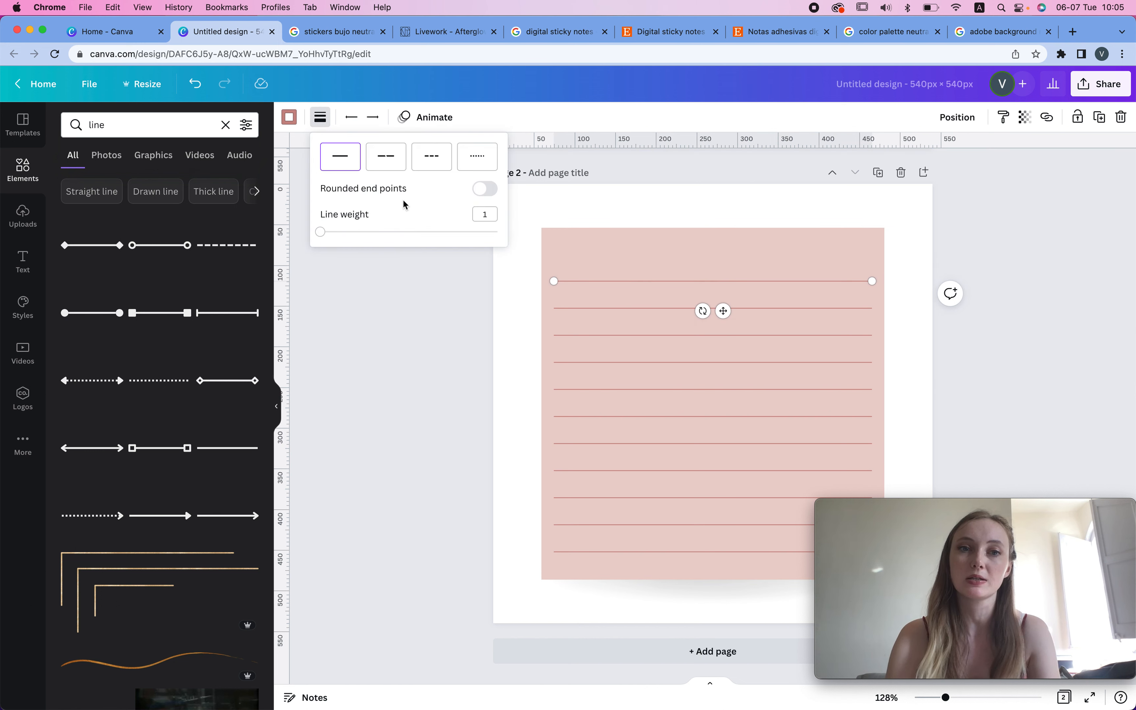
drag(320, 231, 326, 232)
key(Return)
click(934, 182)
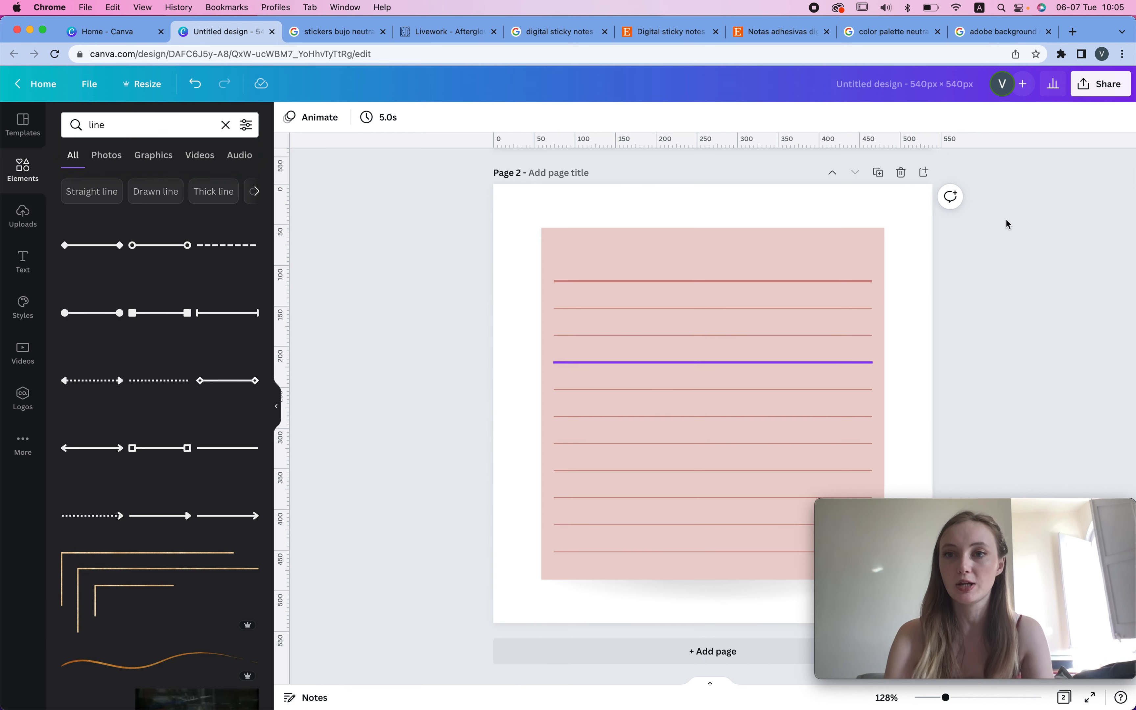
Duplicate page 2 with the lined pink sticky note.
click(879, 173)
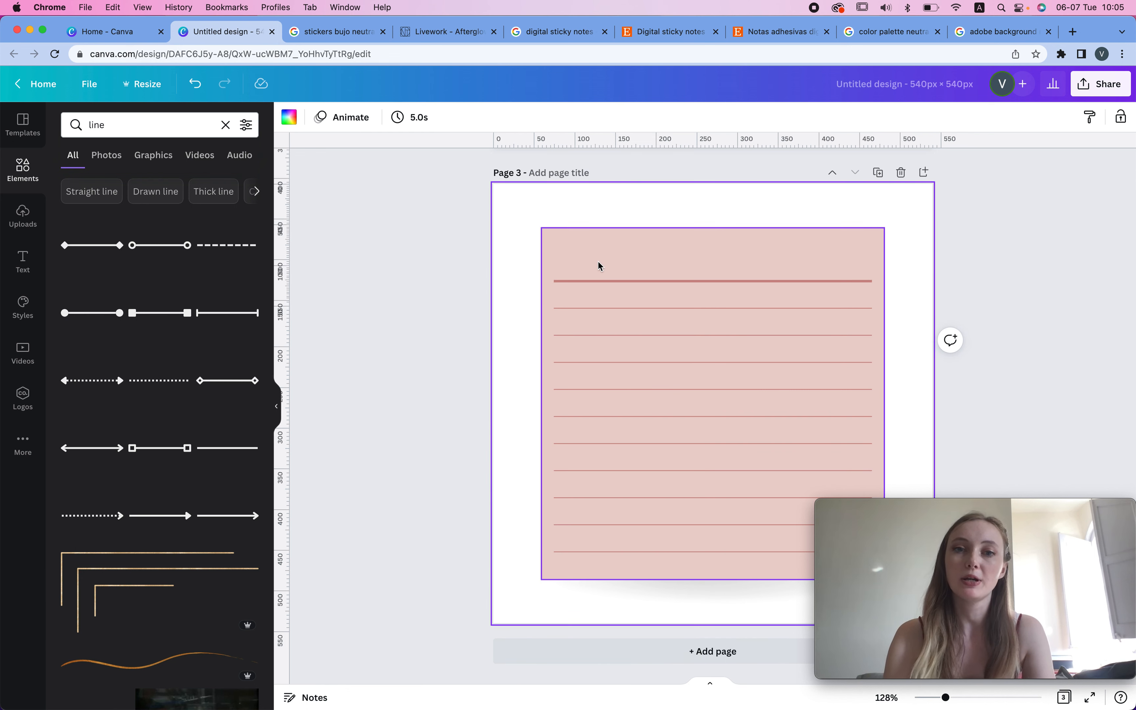
scroll(516, 253, up, 8)
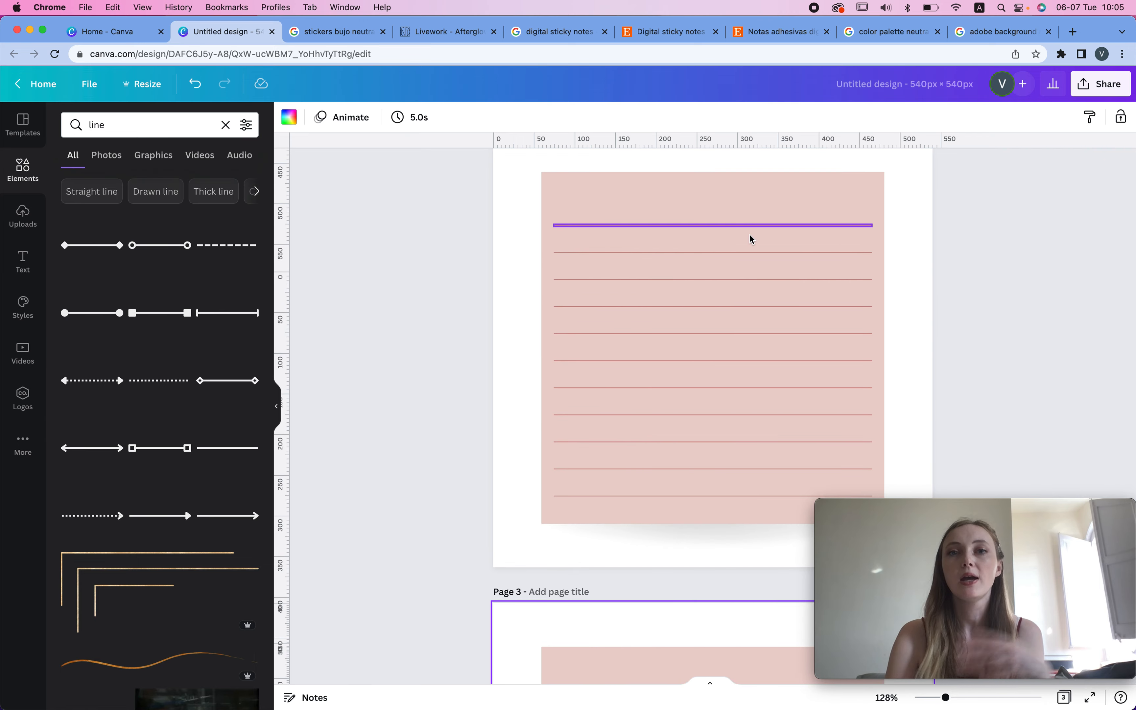
scroll(750, 234, down, 8)
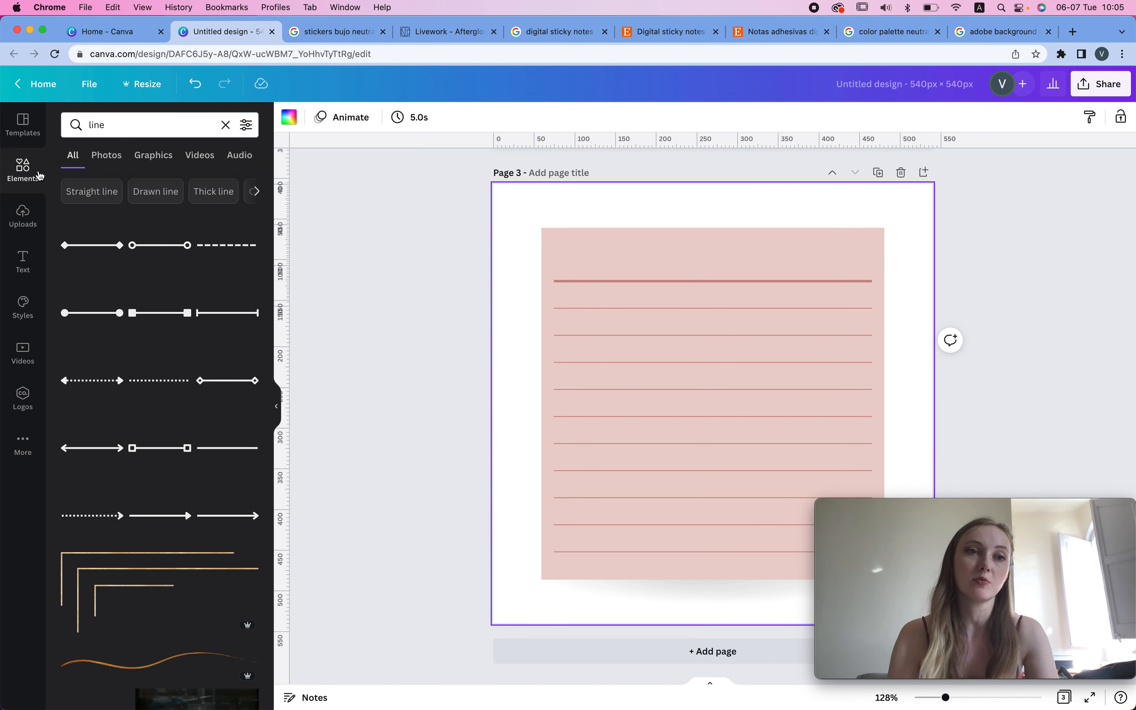
Add the text "To Do List" to page 3, placed above the note's thick top line.
double_click(99, 133)
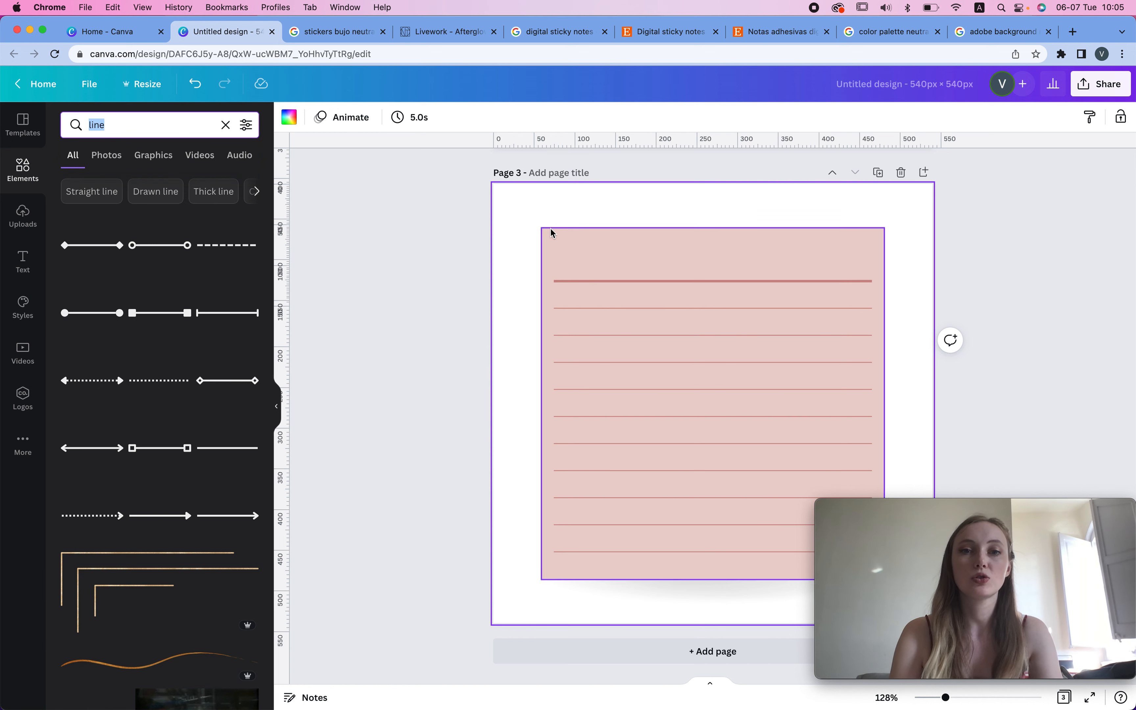
click(631, 212)
key(t)
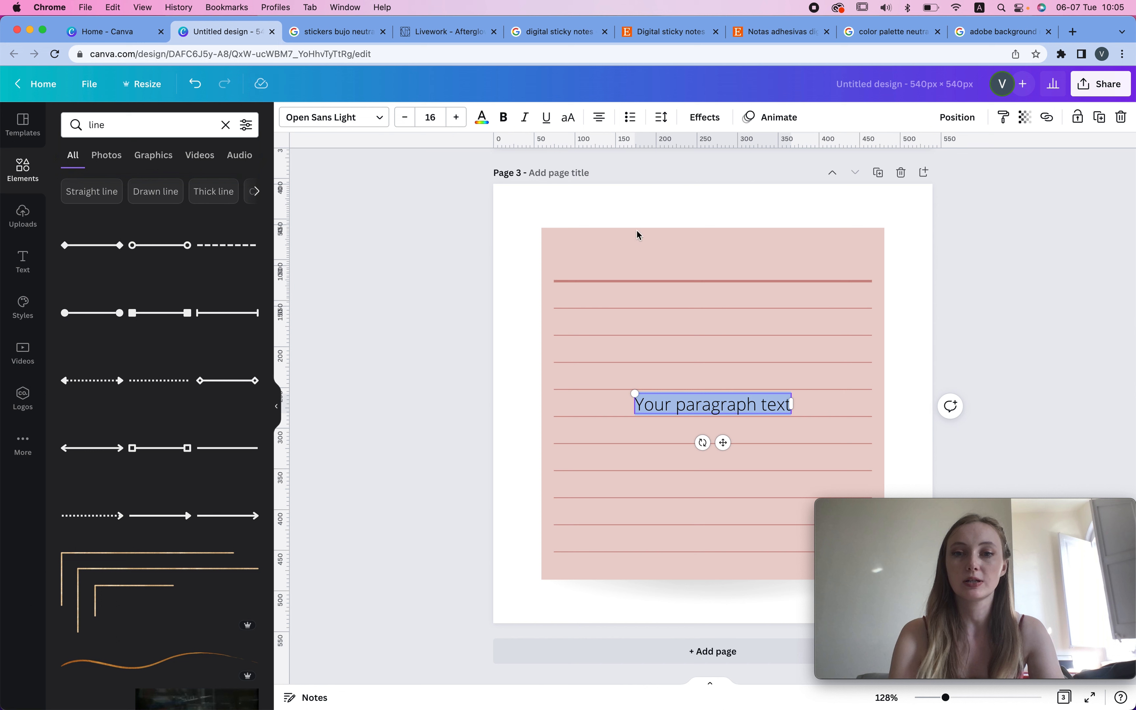
drag(724, 443, 719, 297)
key(BackSpace)
text(To Do List)
key(cmd+a)
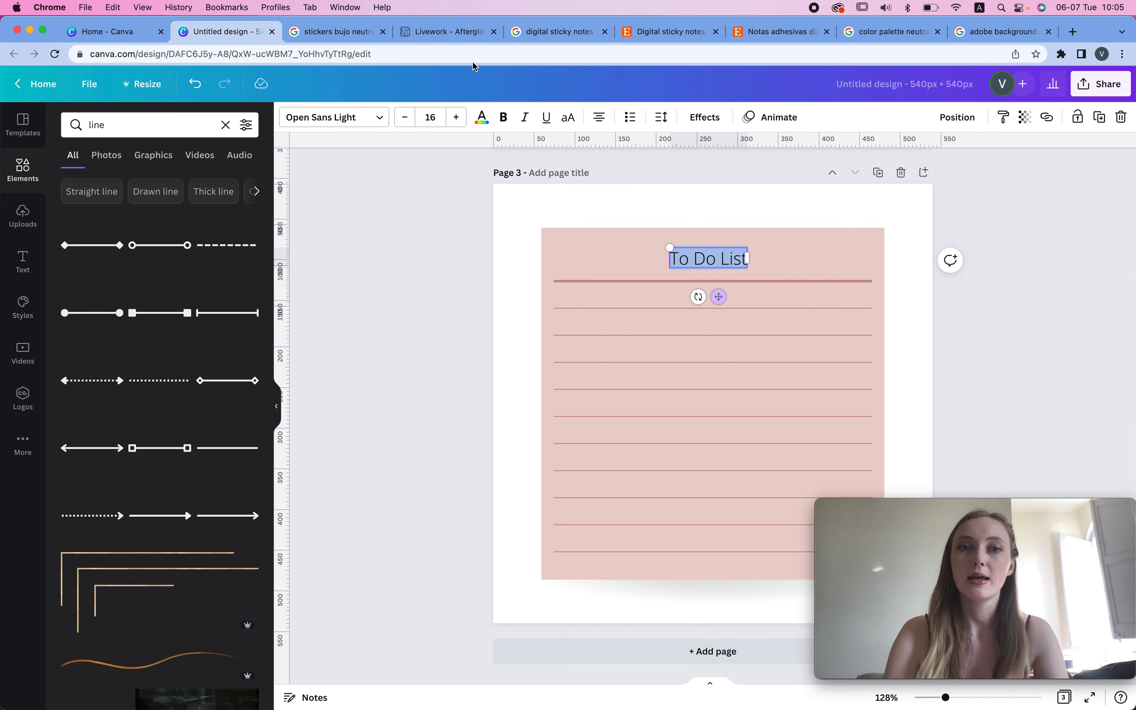
Try the Breathing font on the "To Do List" heading, and set it to Moontime.
click(361, 123)
click(228, 211)
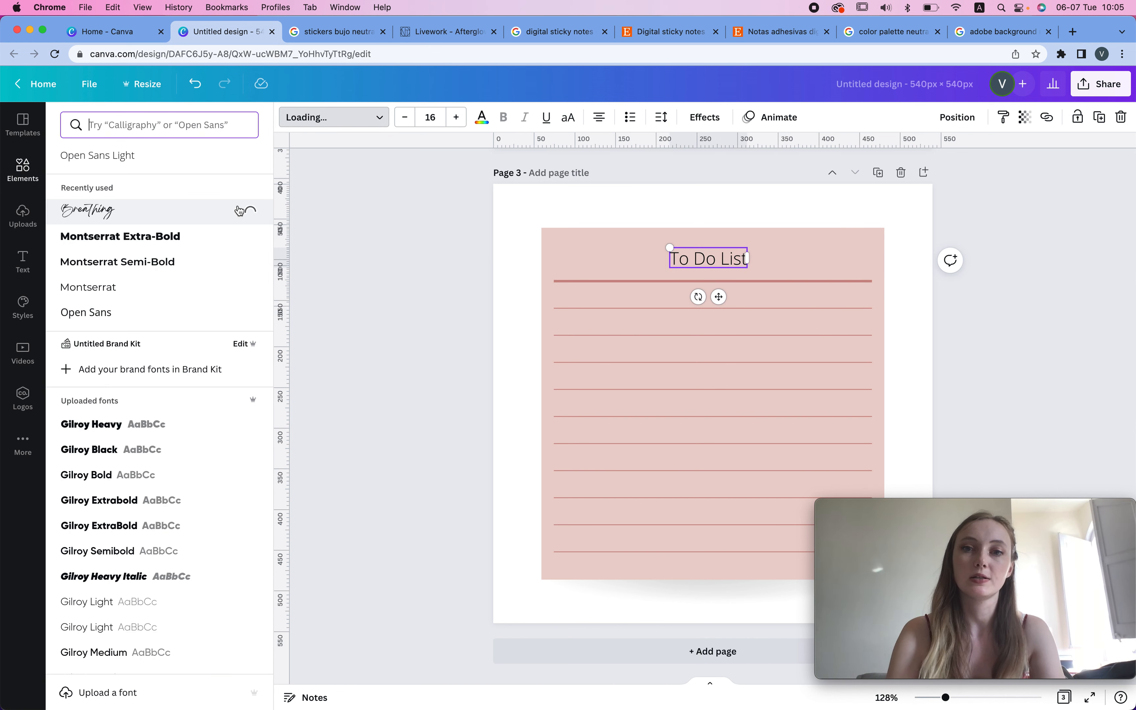
click(155, 126)
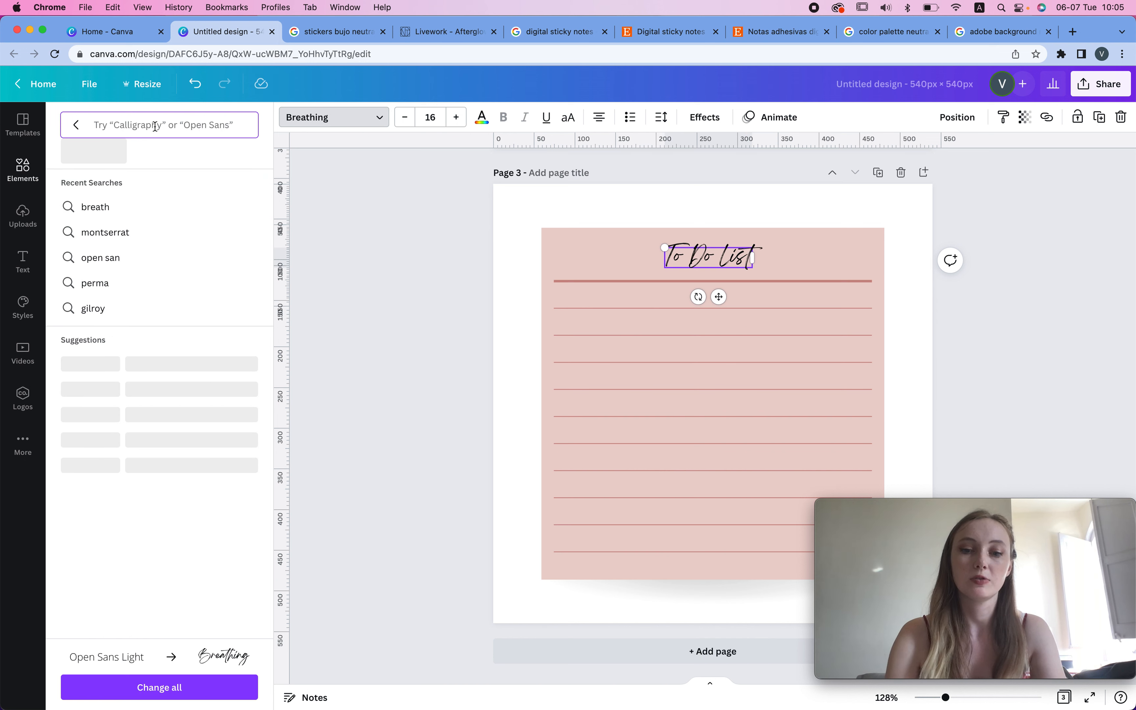
text(moonti)
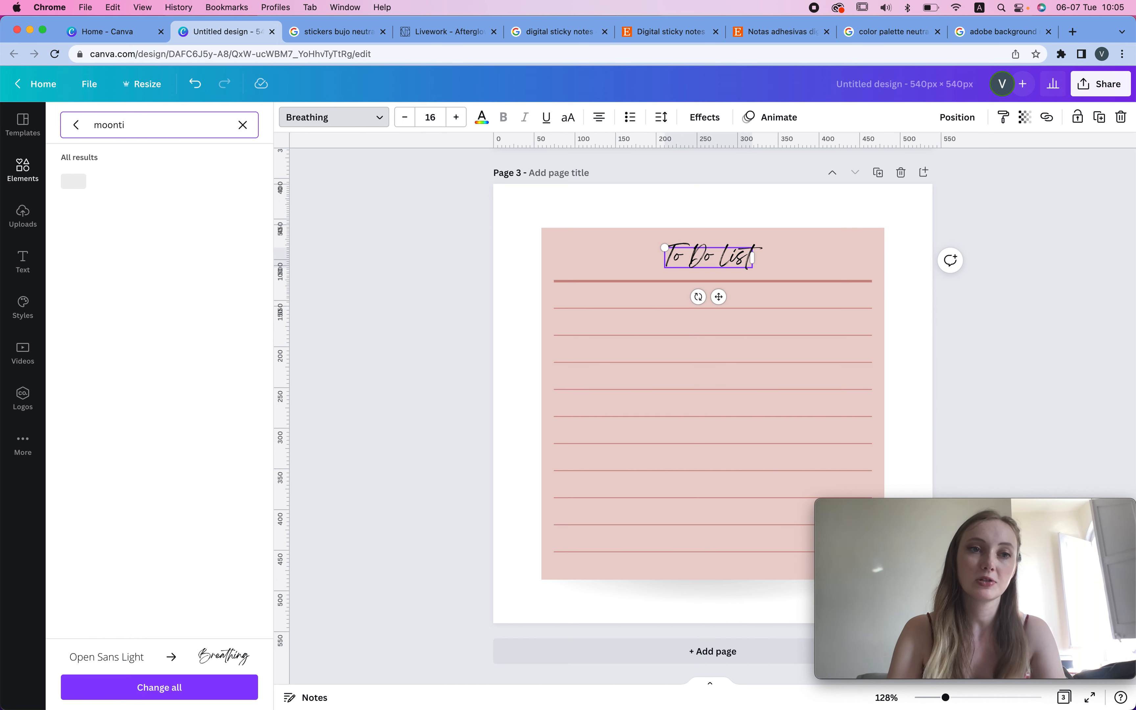
click(153, 183)
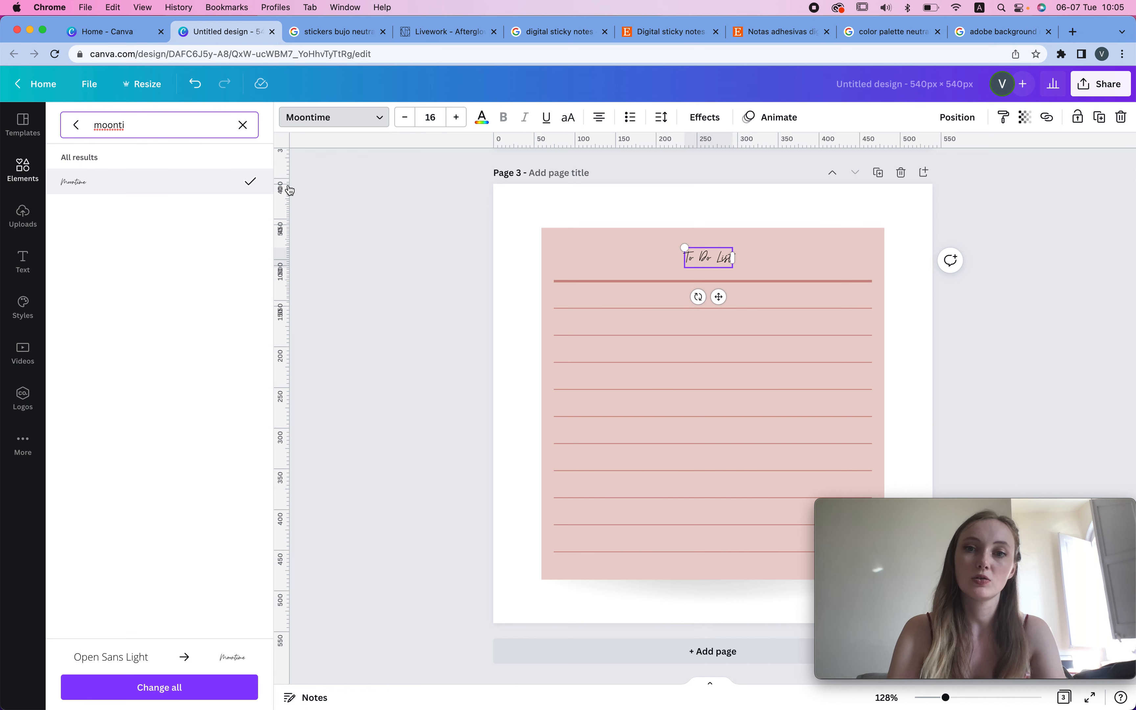
Enlarge the "To Do List" heading to a font size of about 39.3 and colour it white.
drag(734, 268, 768, 282)
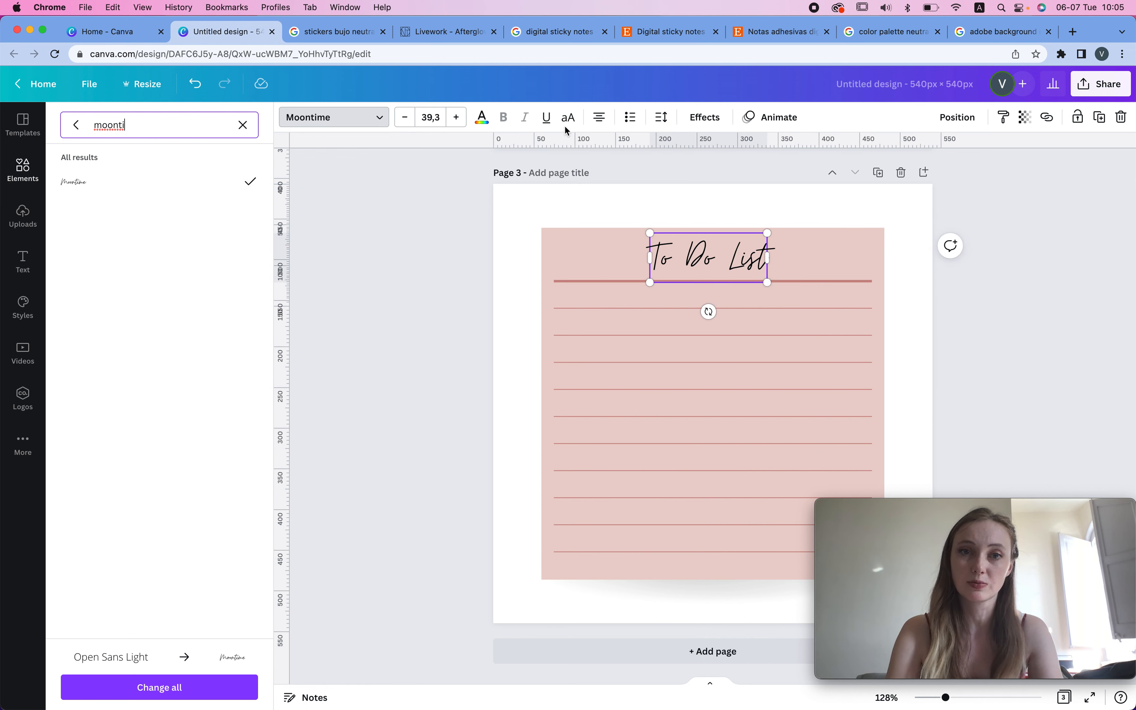
click(482, 117)
click(211, 184)
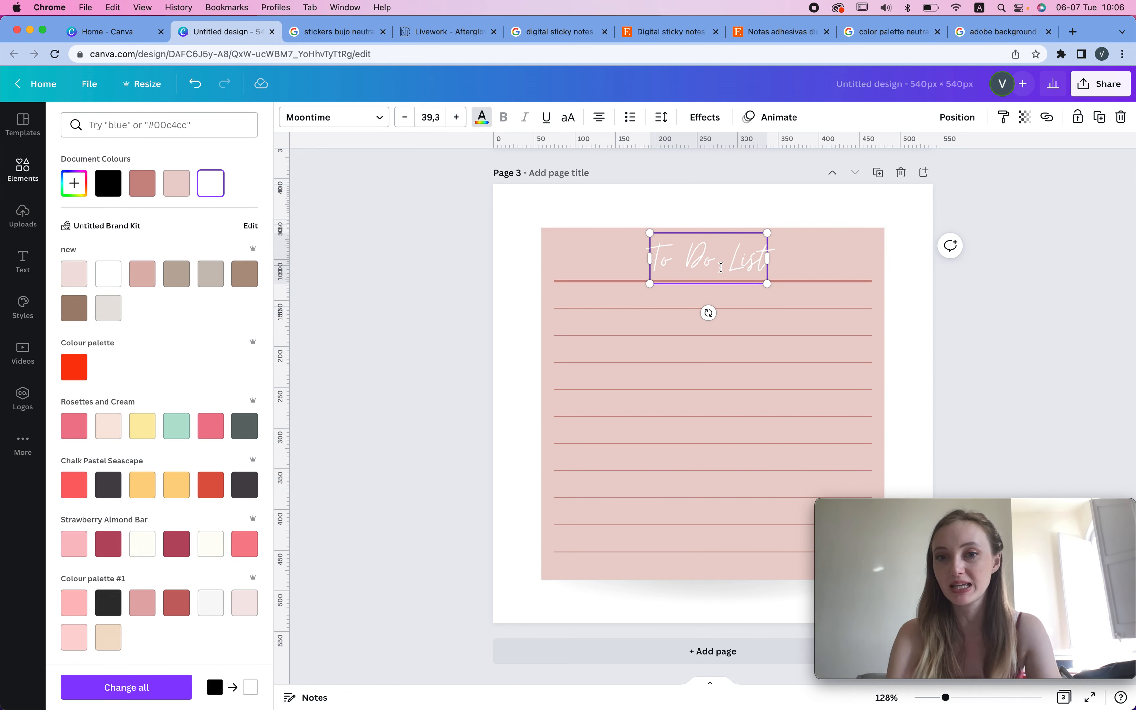
Recolour the "To Do List" heading on page 3 with the dark reddish brown #804D47 sampled from page 1's palette picture.
click(142, 183)
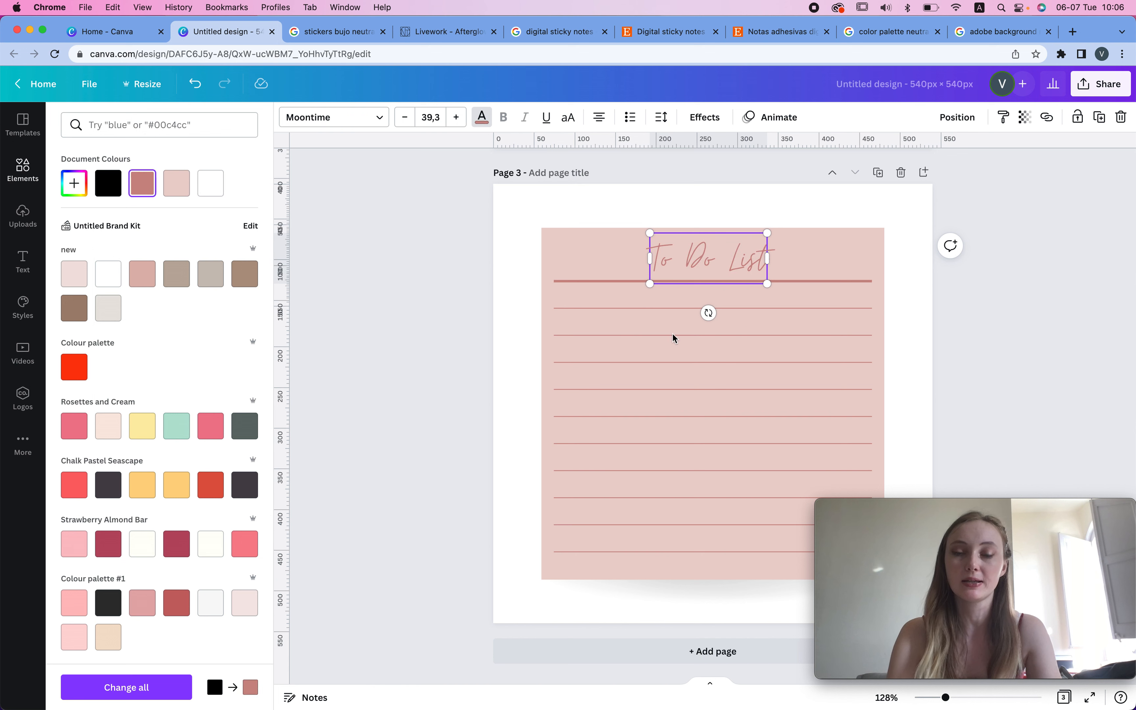
scroll(725, 364, up, 3)
scroll(725, 364, up, 10)
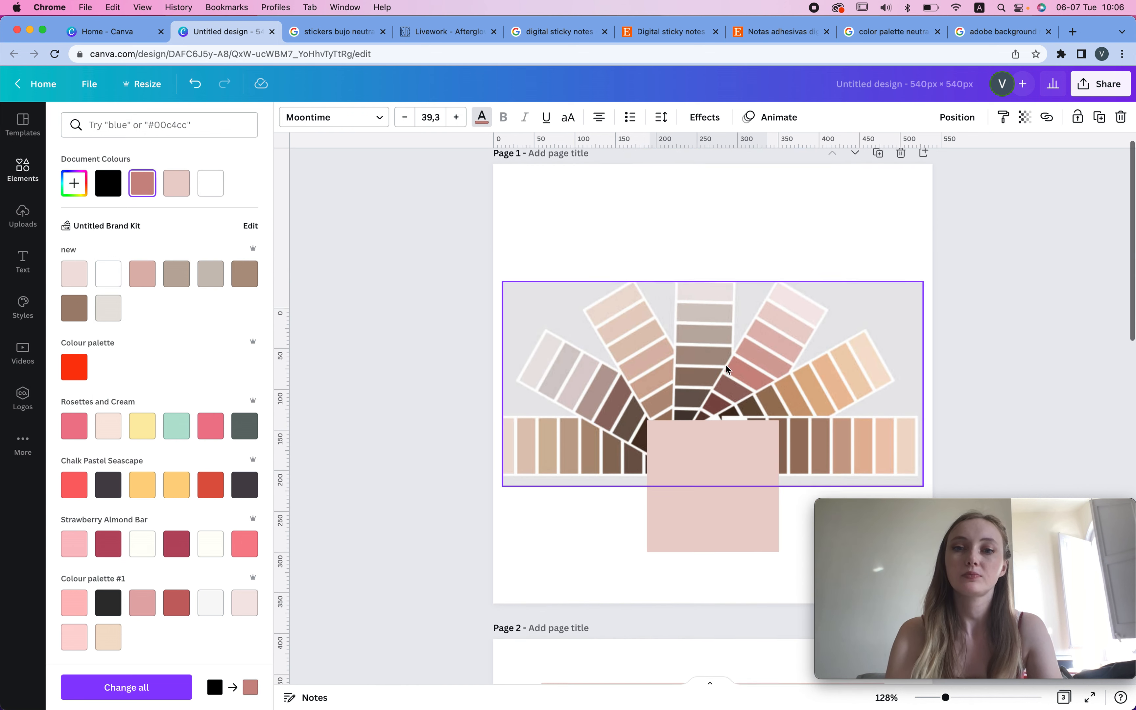
click(64, 189)
click(230, 313)
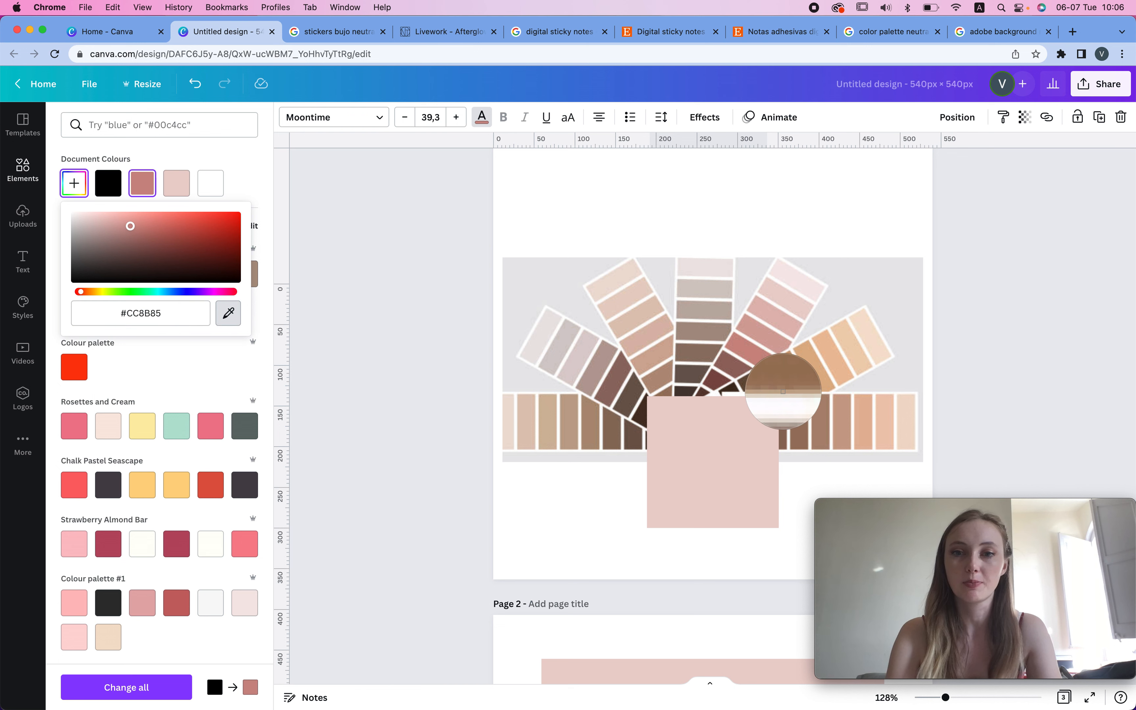
click(718, 377)
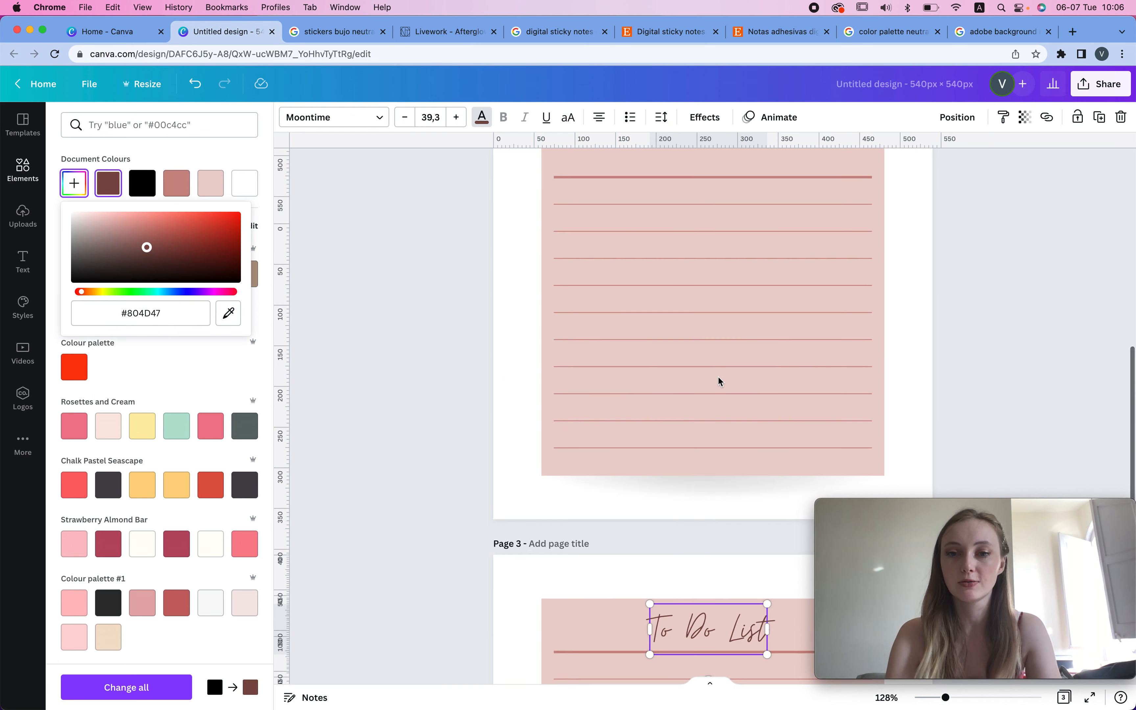
scroll(997, 361, down, 5)
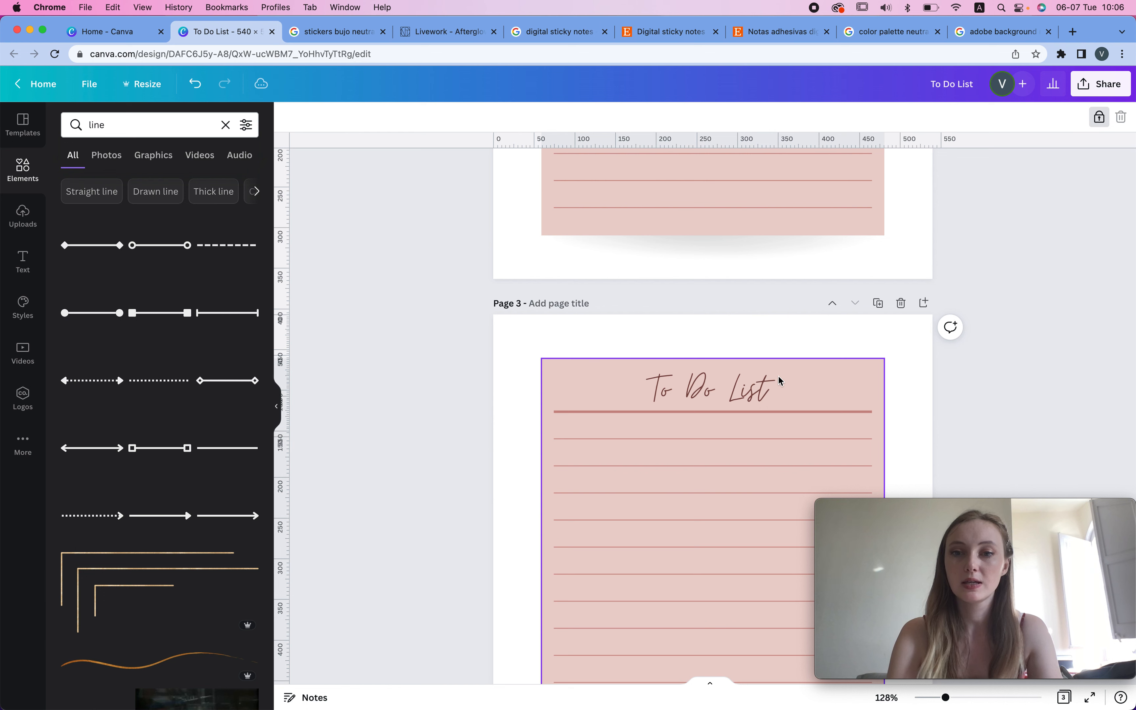
Shrink the "To Do List" heading to a font size of about 26.7 and align it with the left end of the thick line.
click(762, 390)
drag(766, 413, 608, 432)
click(1070, 352)
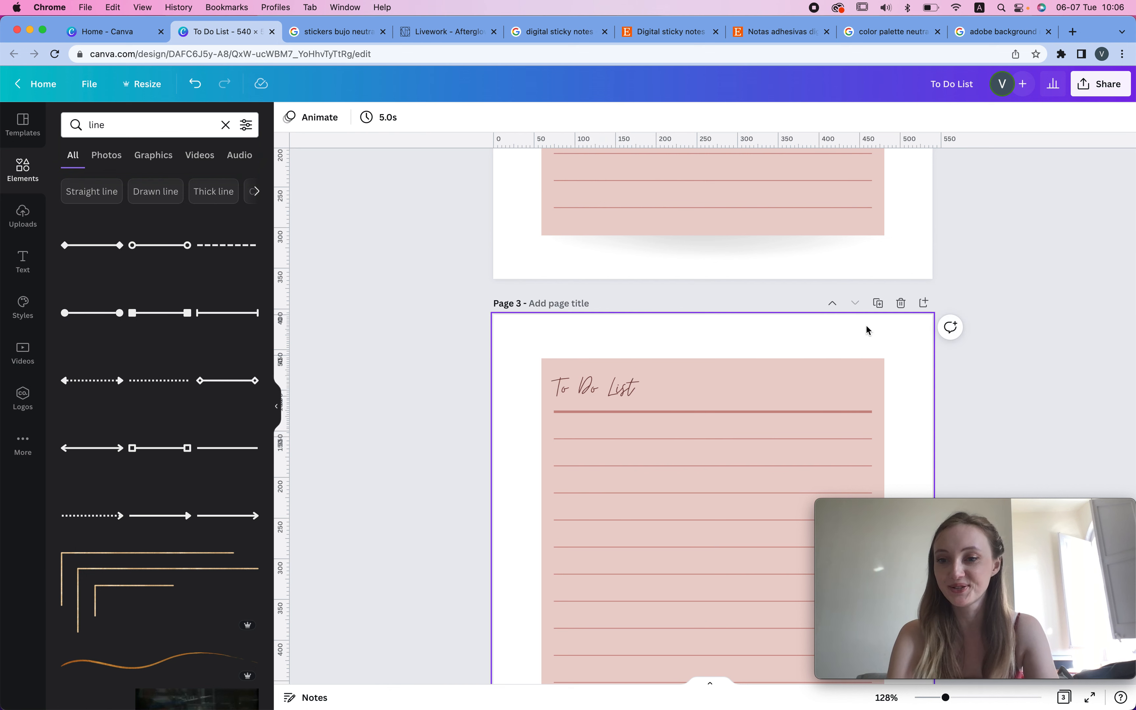
Duplicate page 3 and colour the "To Do List" heading on the copy white.
click(879, 304)
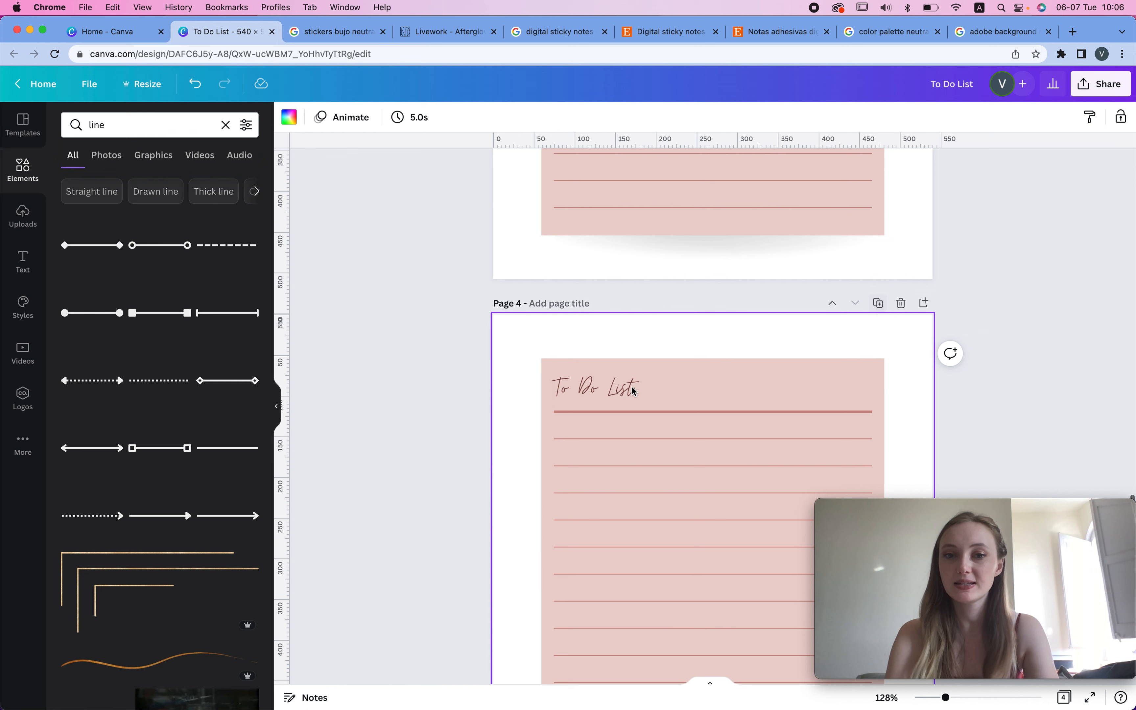
double_click(611, 388)
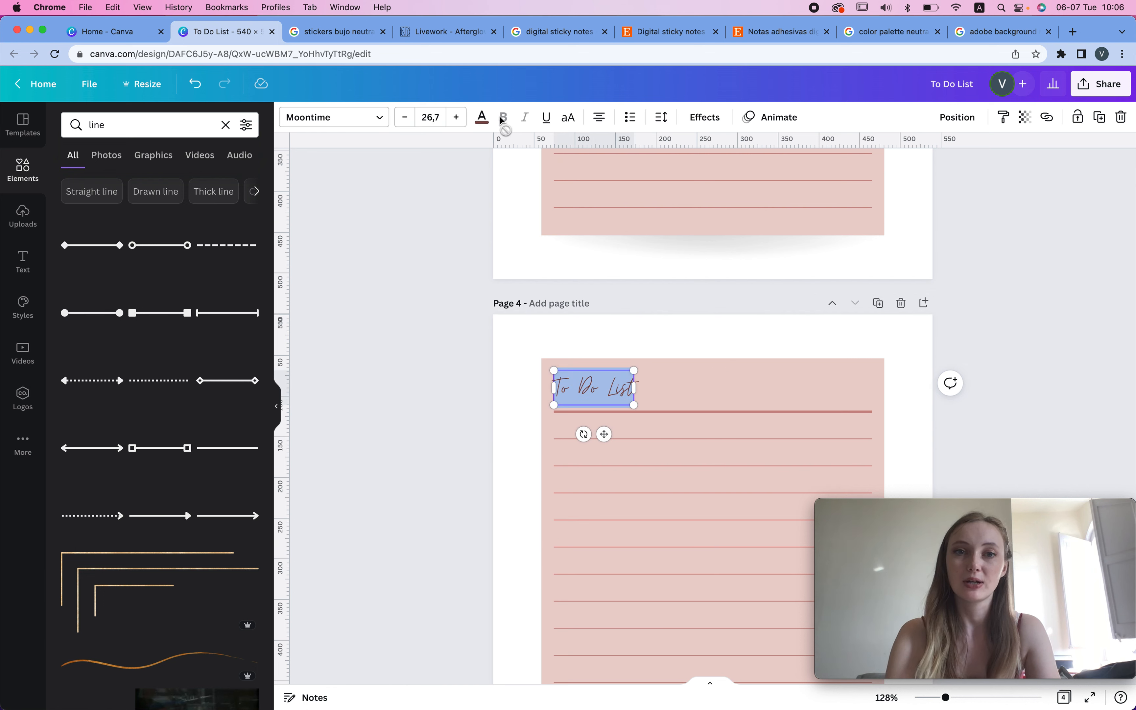
click(481, 117)
click(242, 184)
key(Escape)
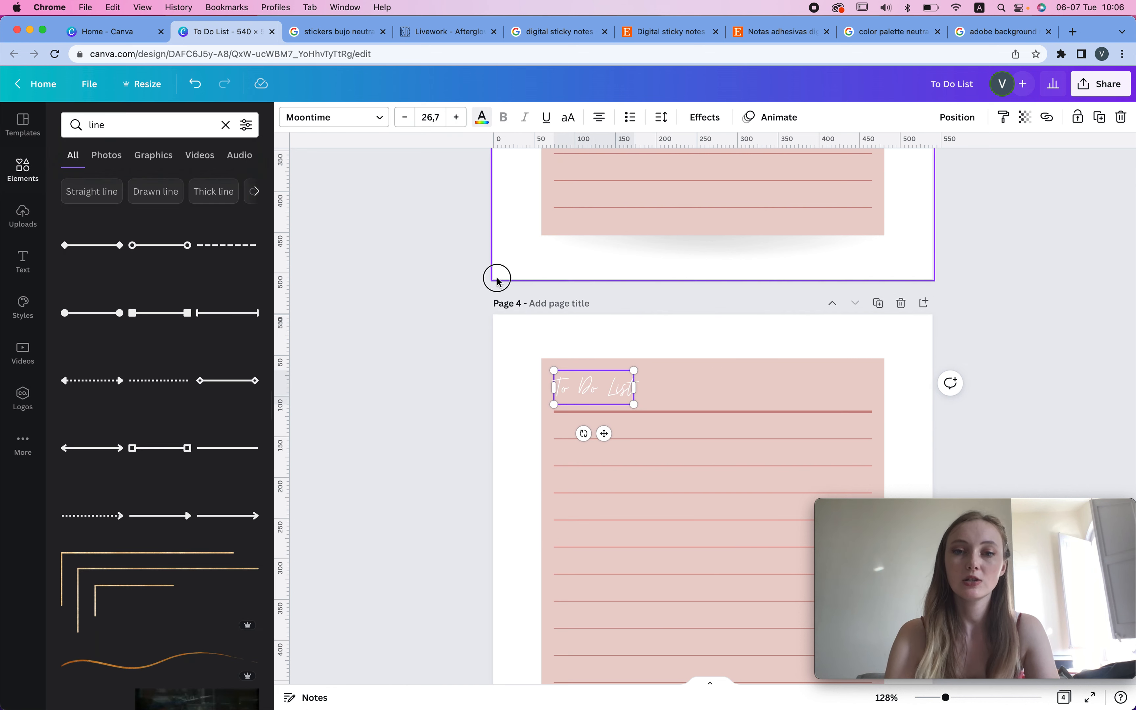
click(499, 282)
Unlock the note background on page 4, recolour it a darker dusty pink, and lock it again.
click(791, 376)
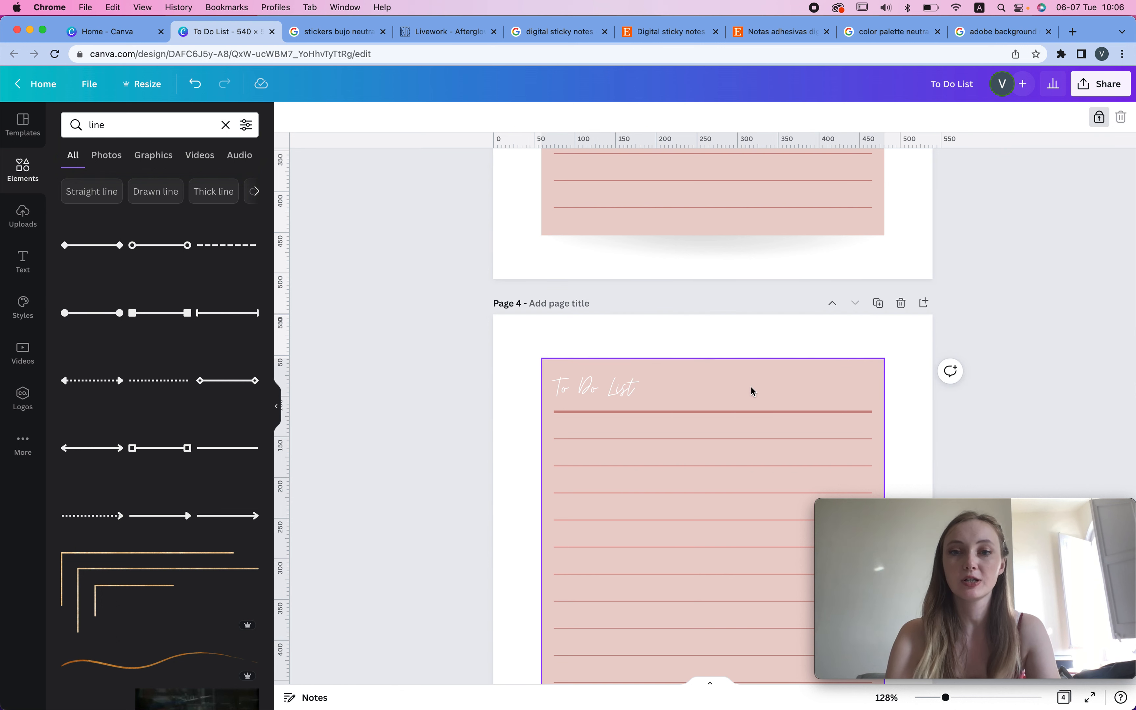
click(1099, 118)
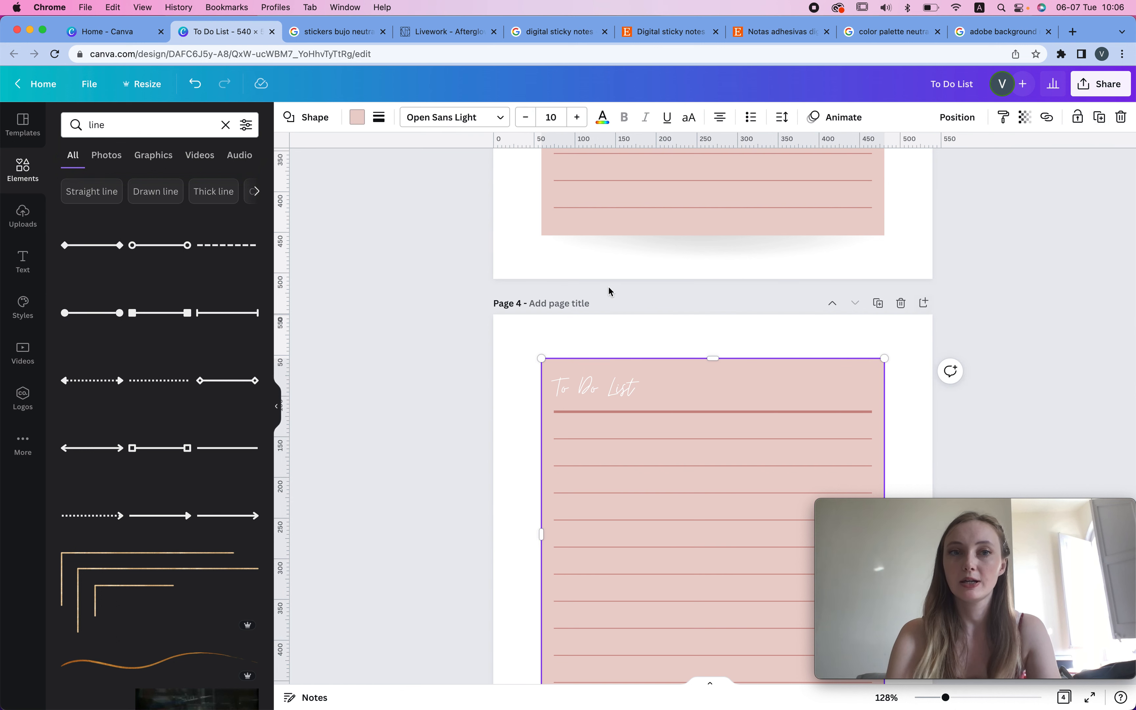
click(361, 119)
click(74, 183)
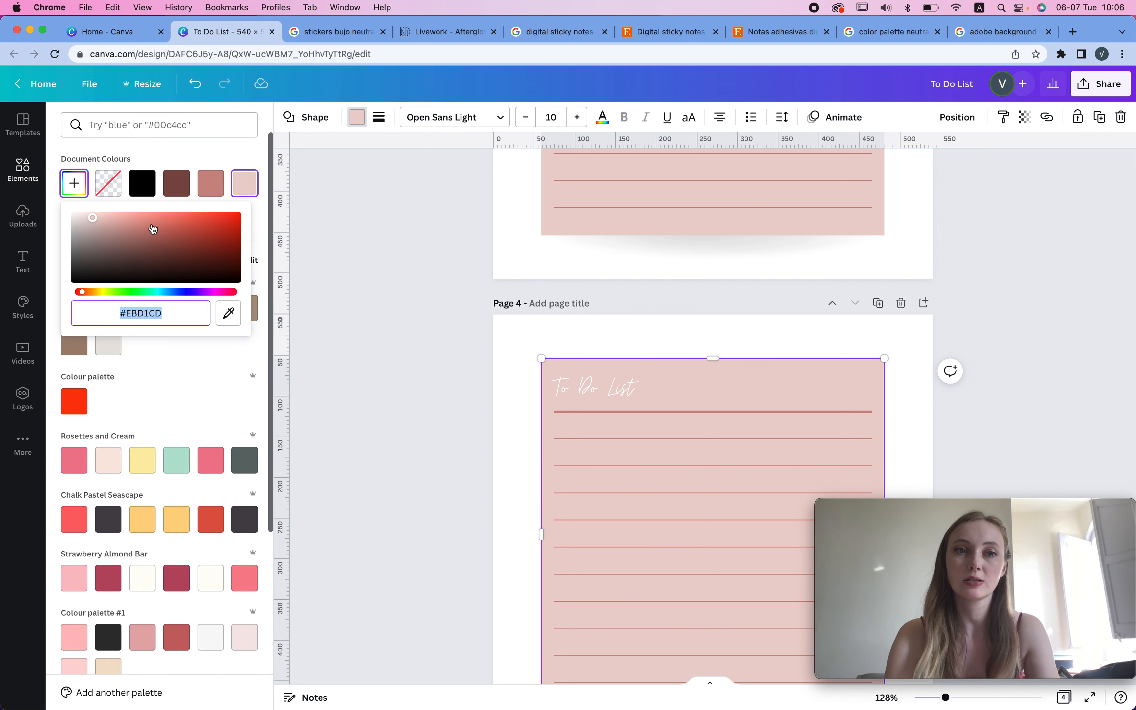
drag(92, 223, 95, 221)
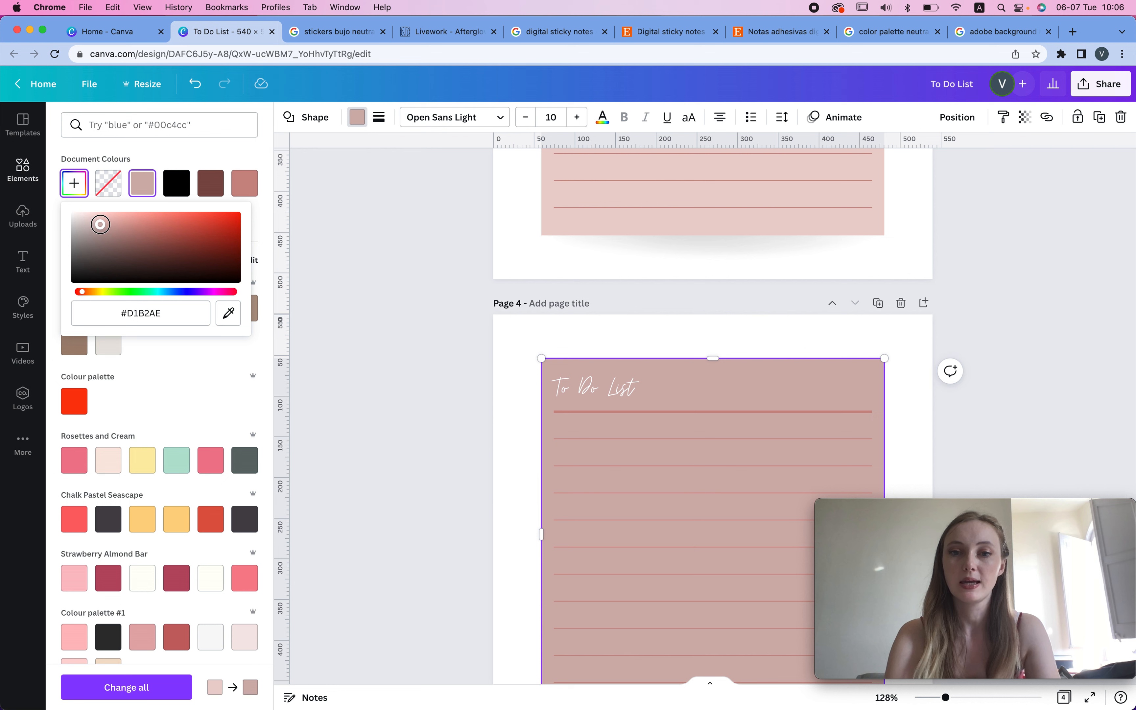
click(1041, 356)
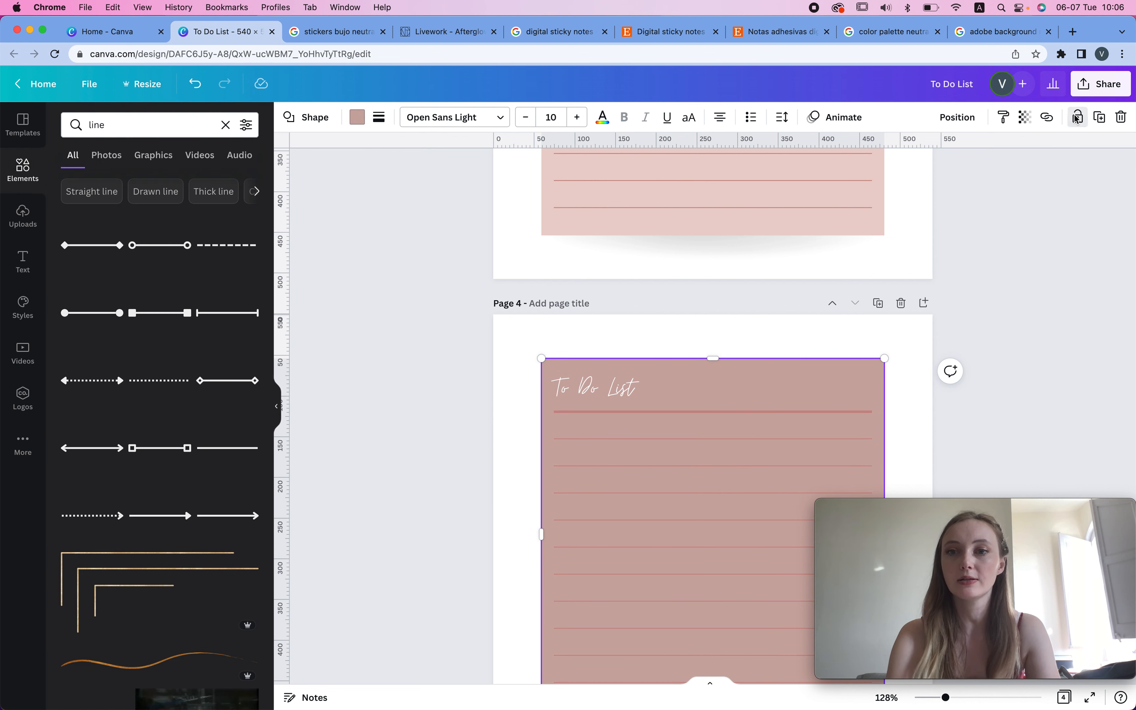
click(1077, 118)
click(1058, 402)
Colour all the writing lines on page 4 white and open their transparency setting.
scroll(1058, 402, down, 3)
drag(812, 245, 679, 621)
click(289, 117)
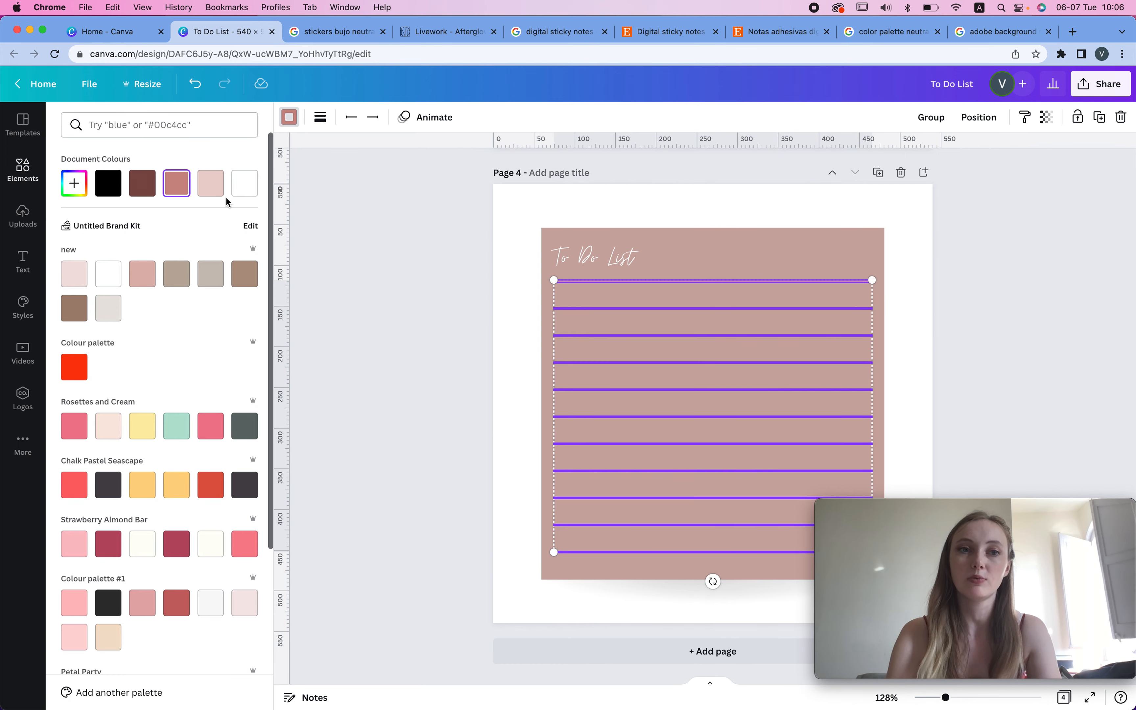
click(238, 194)
click(1055, 298)
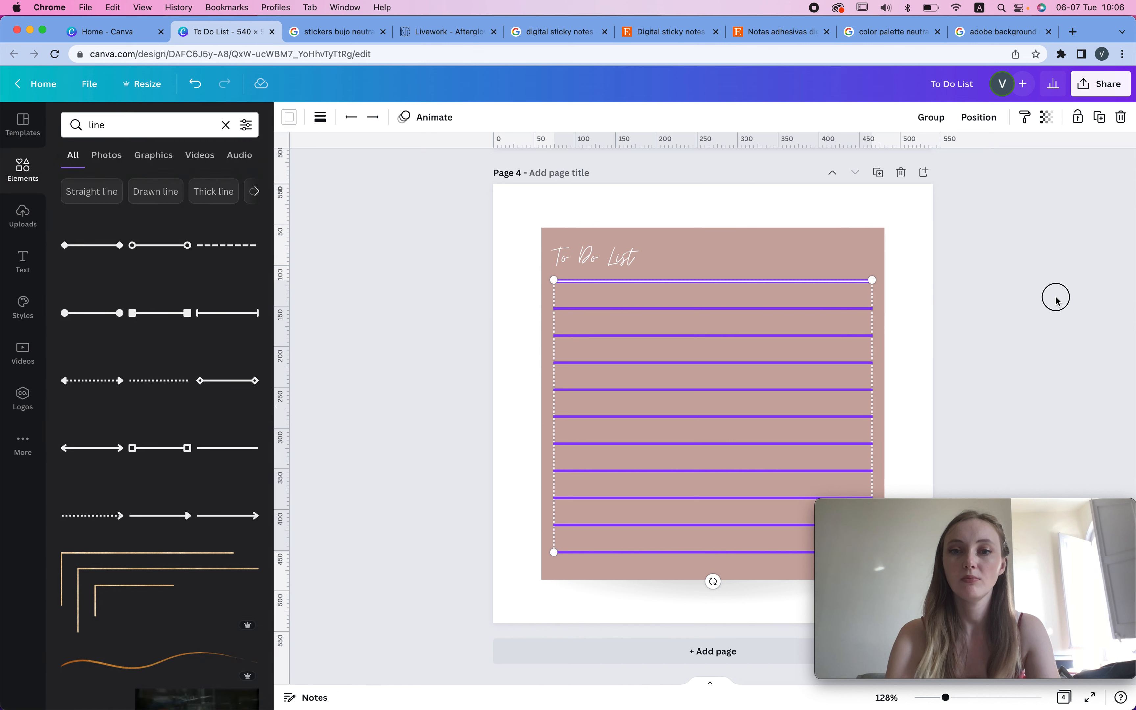
drag(782, 204, 762, 597)
click(1048, 120)
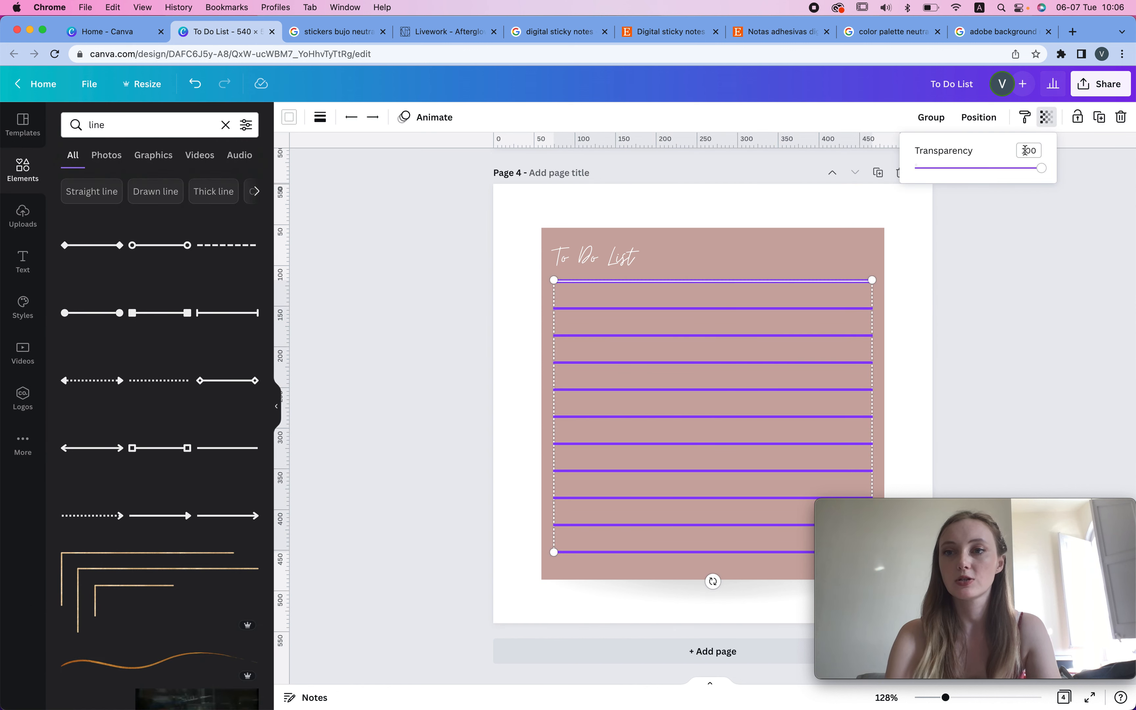
click(1019, 227)
click(1039, 305)
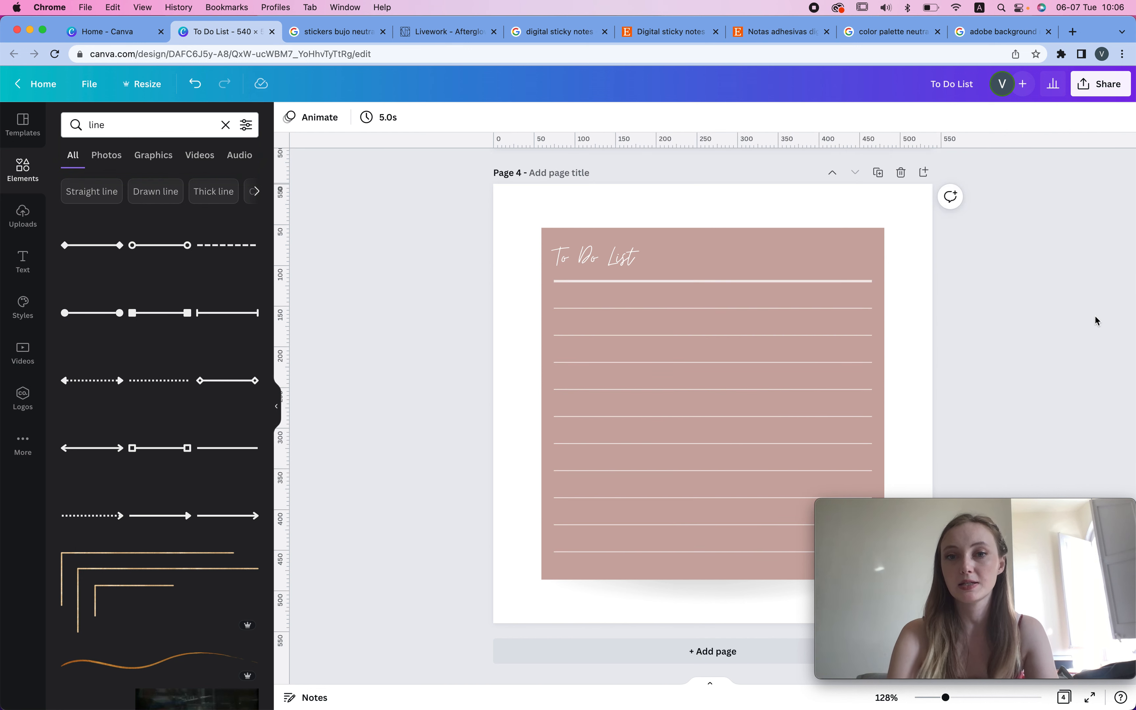
Duplicate page 4 and replace the heading on the copy with "Schedule".
scroll(1097, 321, up, 15)
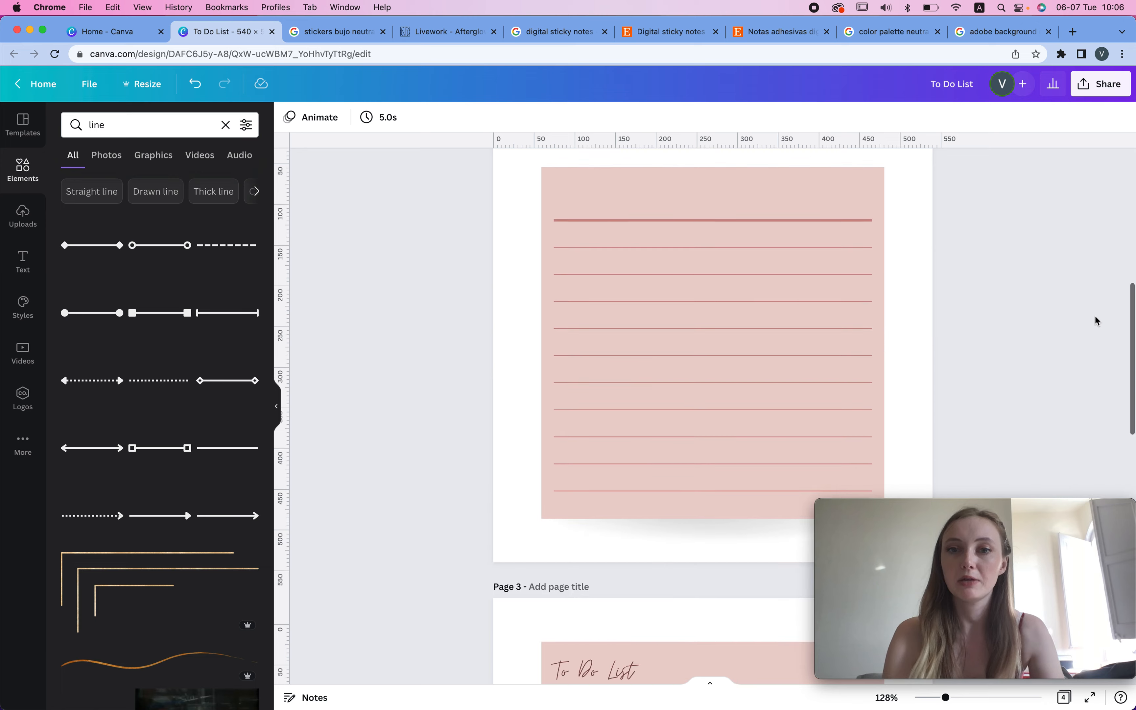
scroll(1096, 321, down, 15)
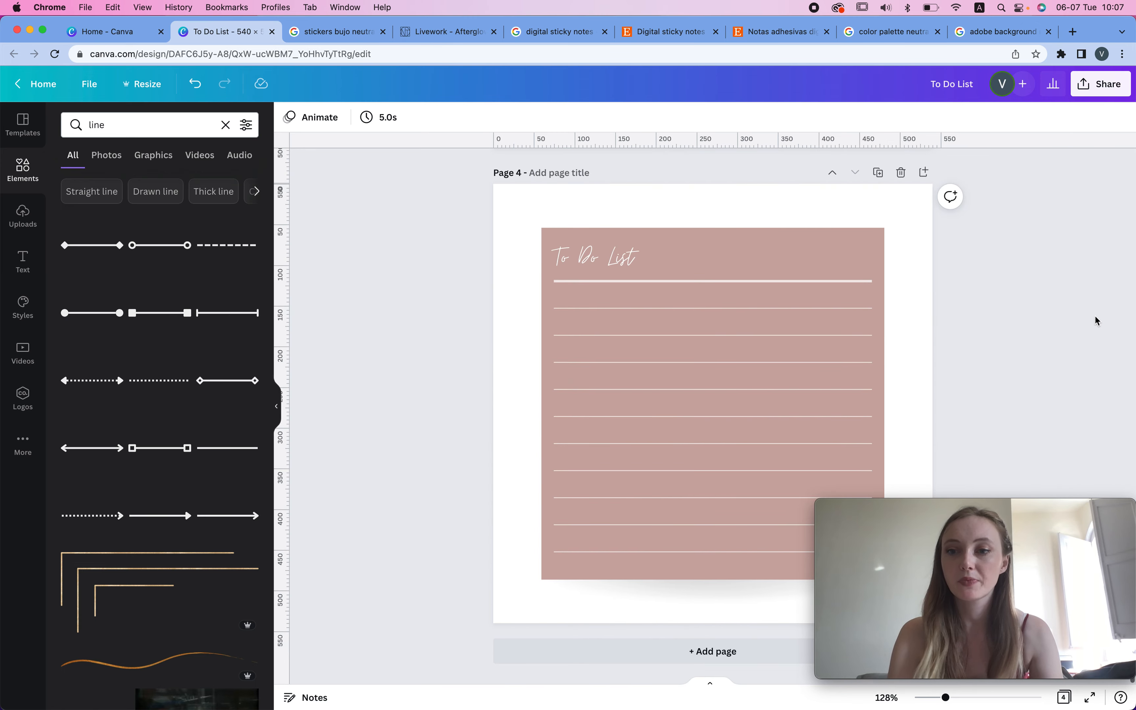
click(878, 177)
click(573, 269)
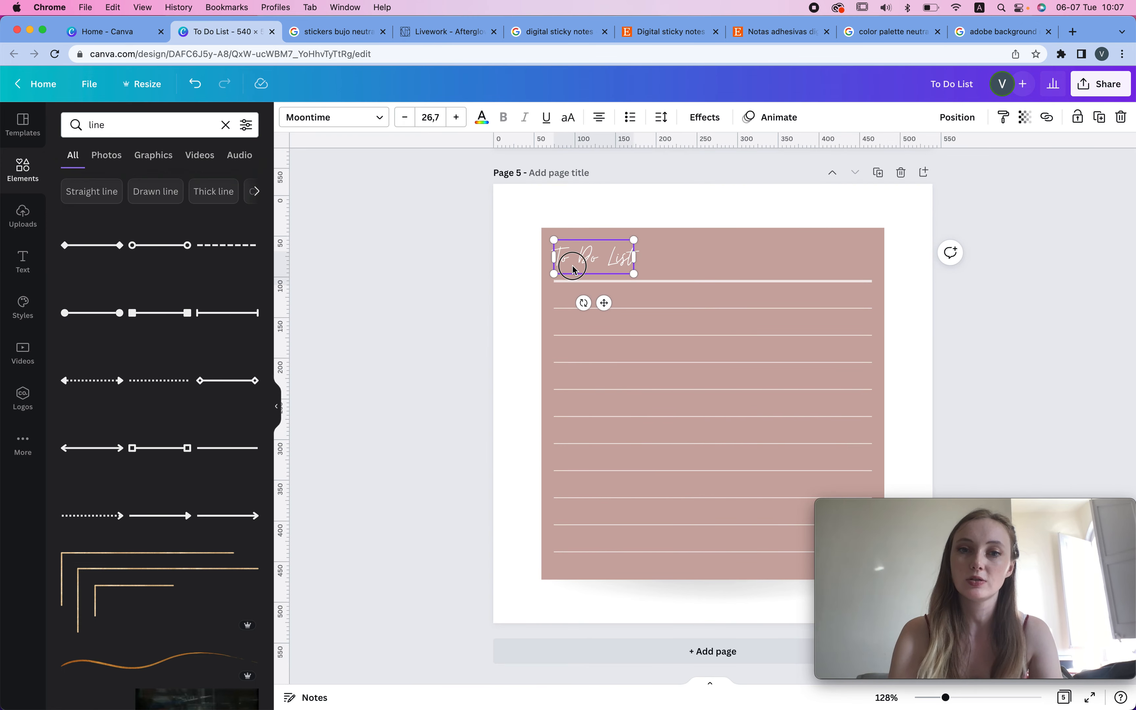
text(Schedule)
click(312, 286)
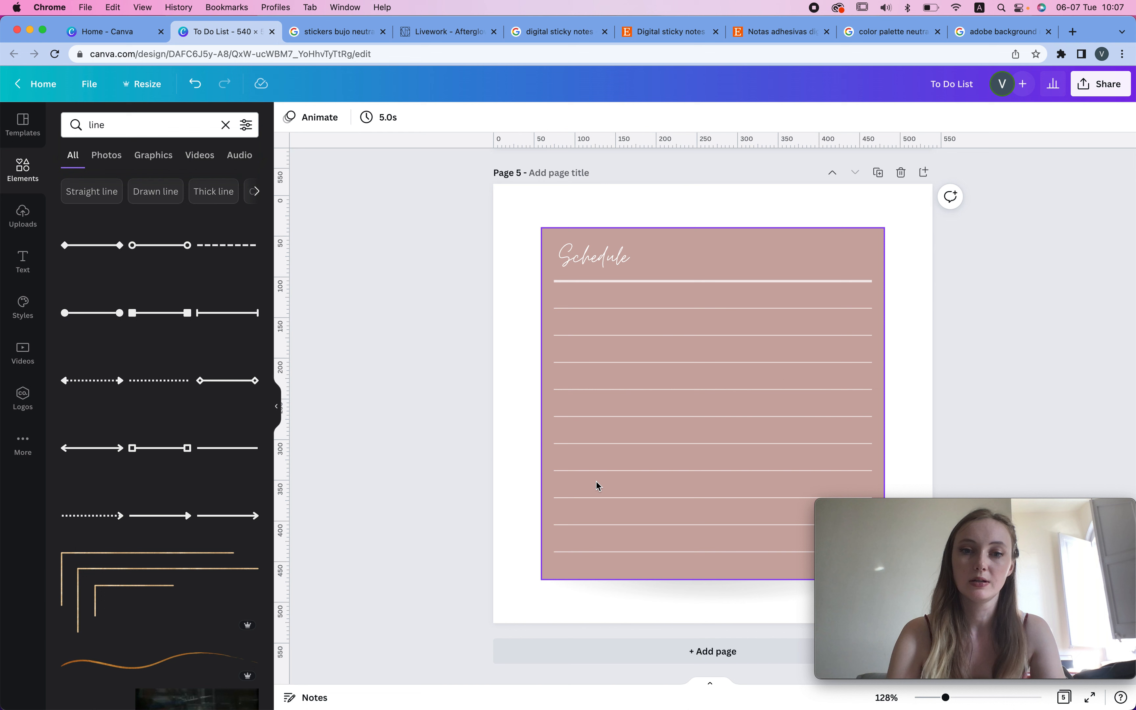
Add a thin white vertical divider to page 5, forming a narrow left column from the thick line to just above the note's lower edge.
click(616, 479)
drag(644, 477, 645, 429)
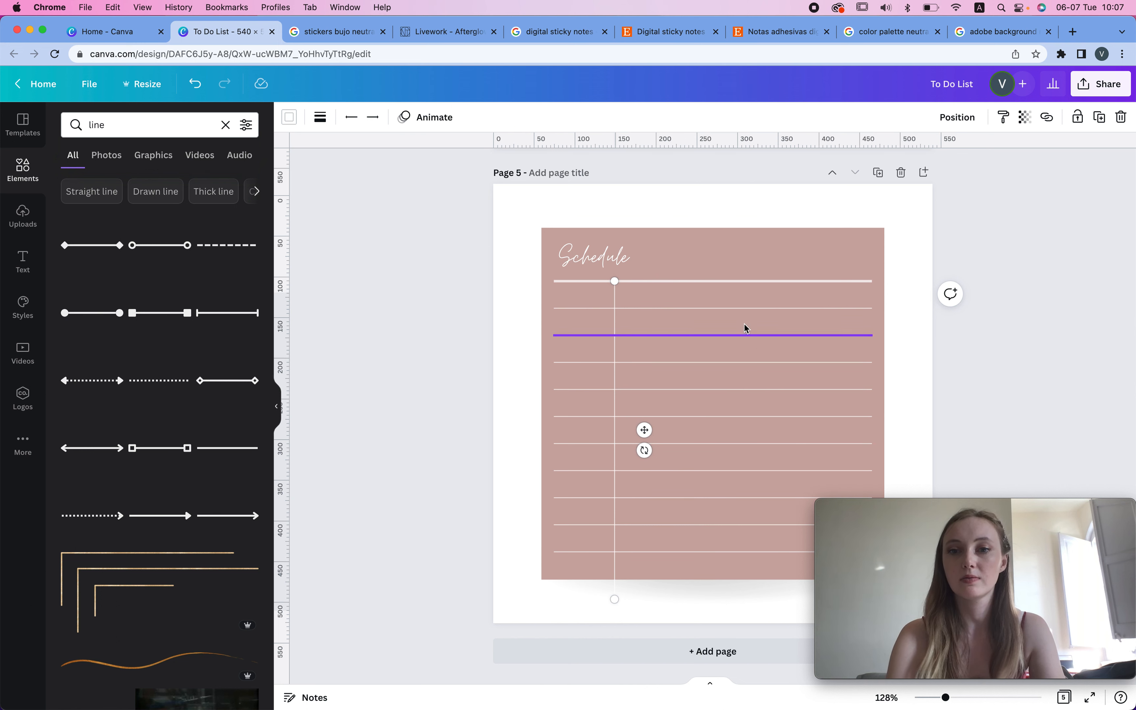
click(1004, 302)
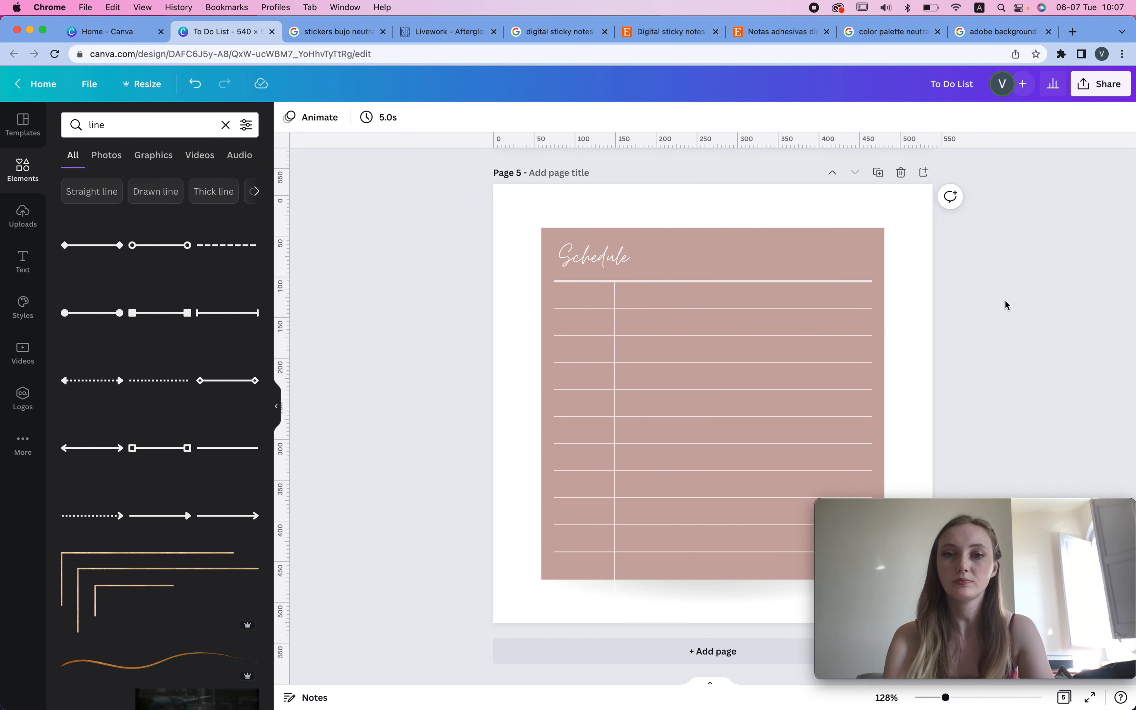
click(612, 578)
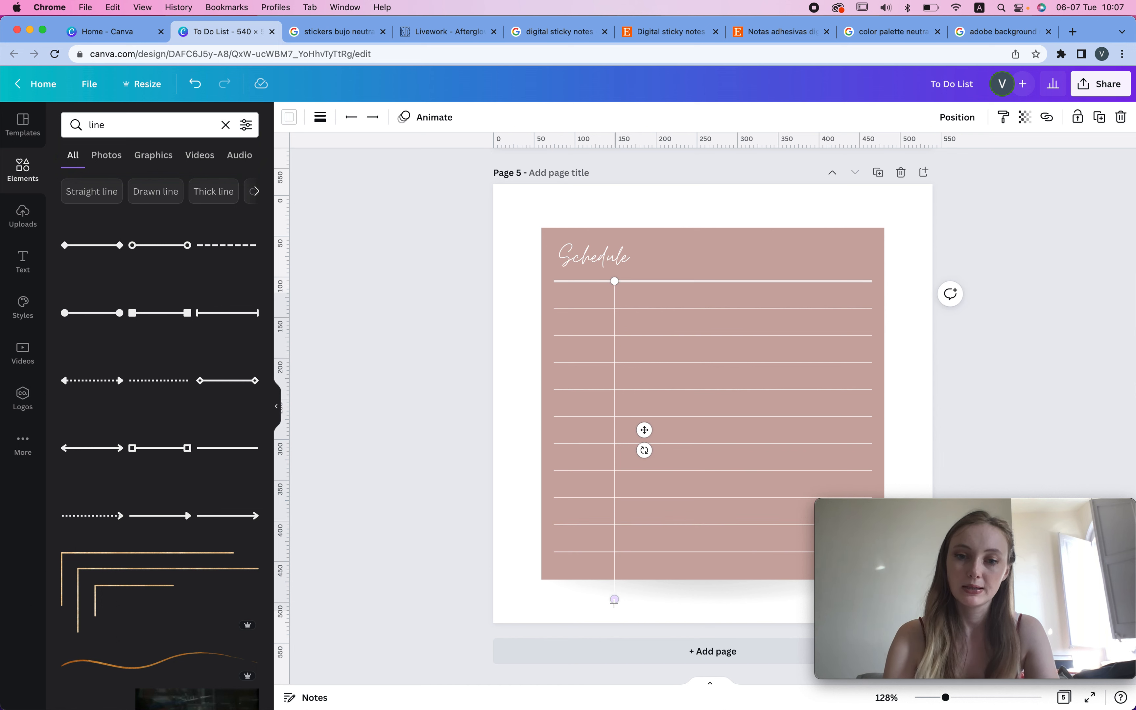
drag(615, 588, 613, 570)
click(1057, 381)
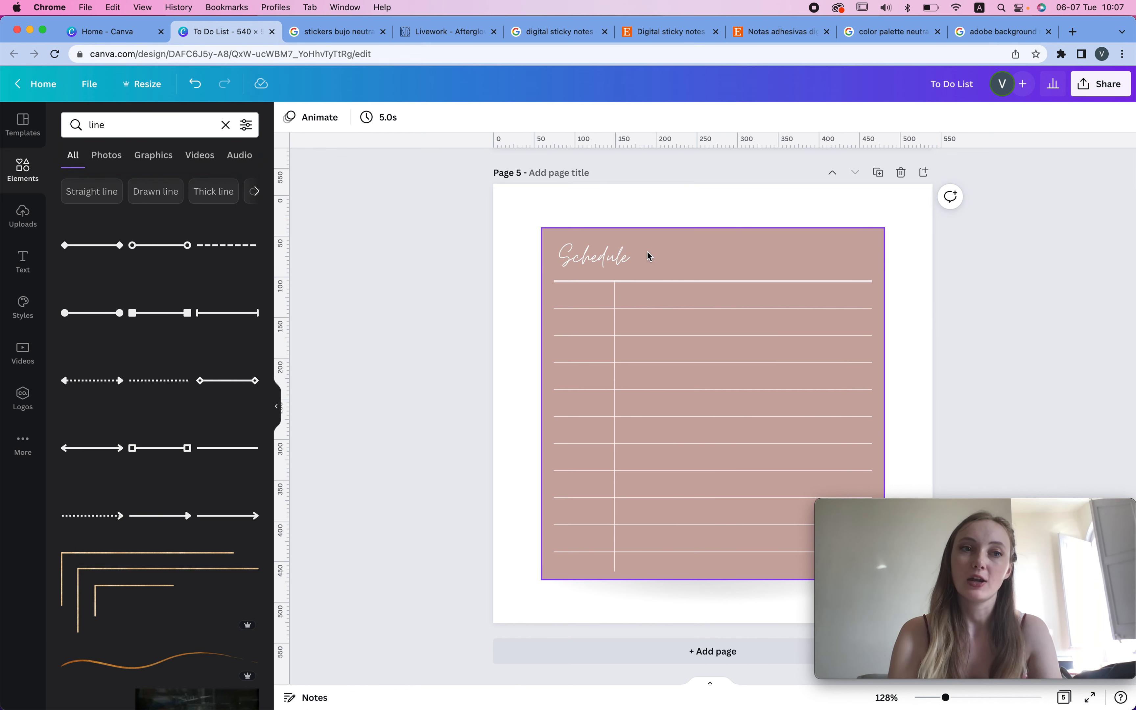
Search the graphics for "clock", add the Roman-numeral clock face to page 5, and enlarge it to about 300 px, centred over the writing lines.
text(clock)
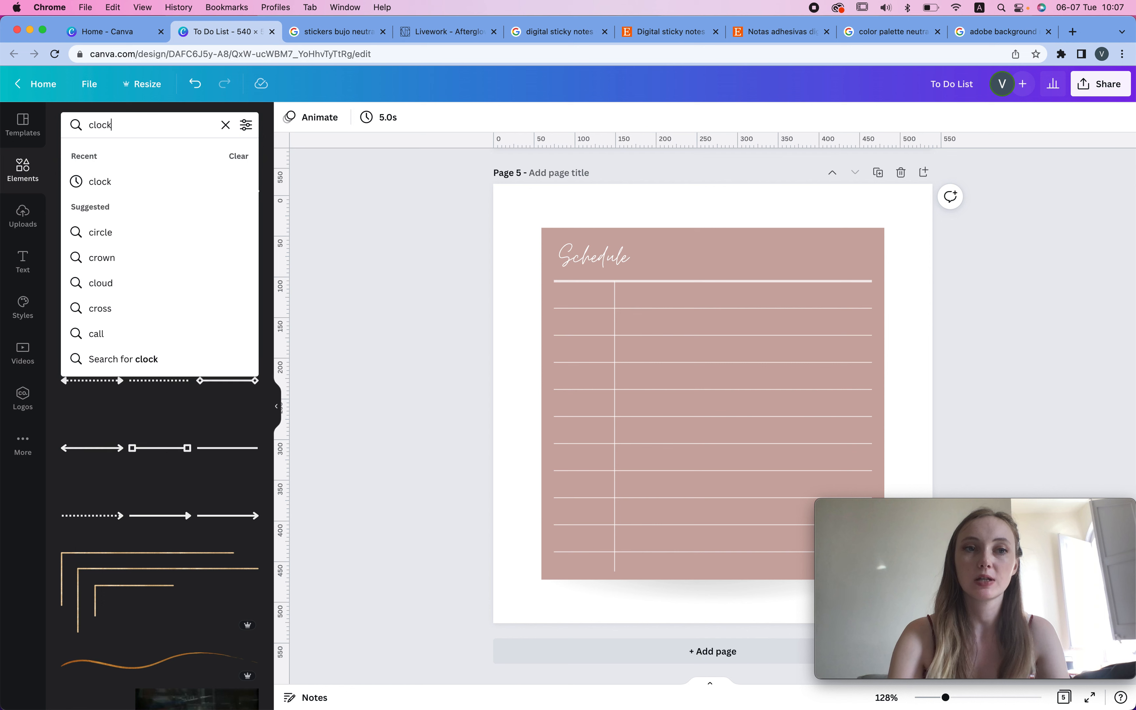
key(Return)
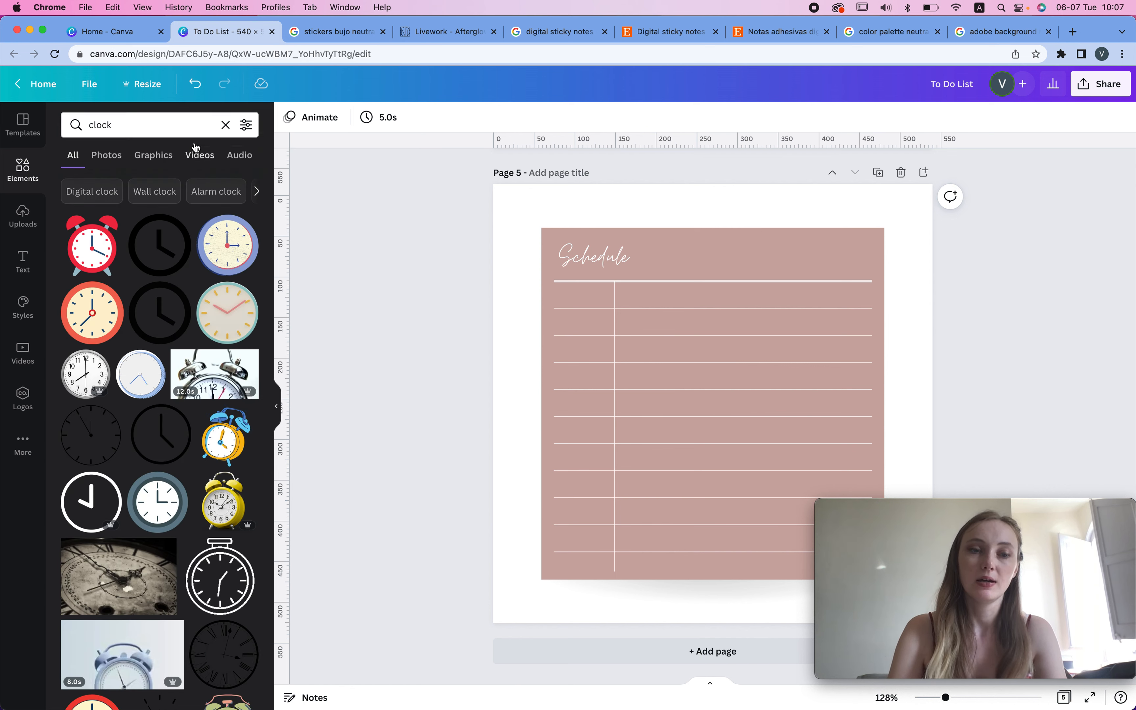
click(167, 161)
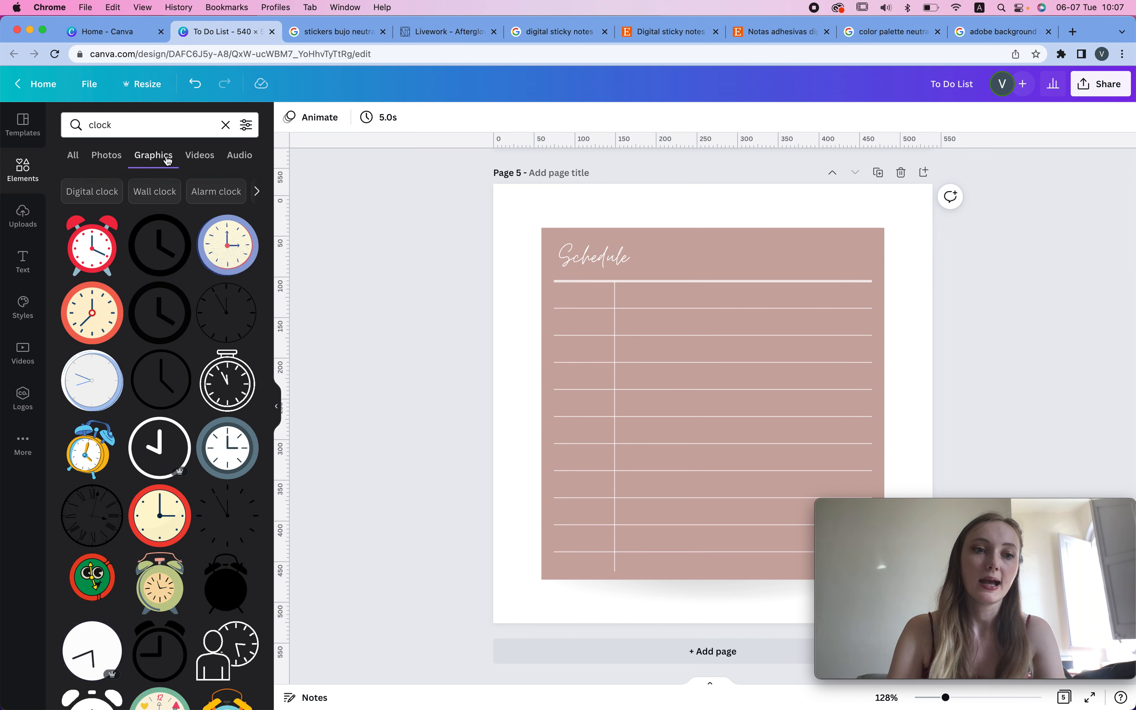
click(83, 527)
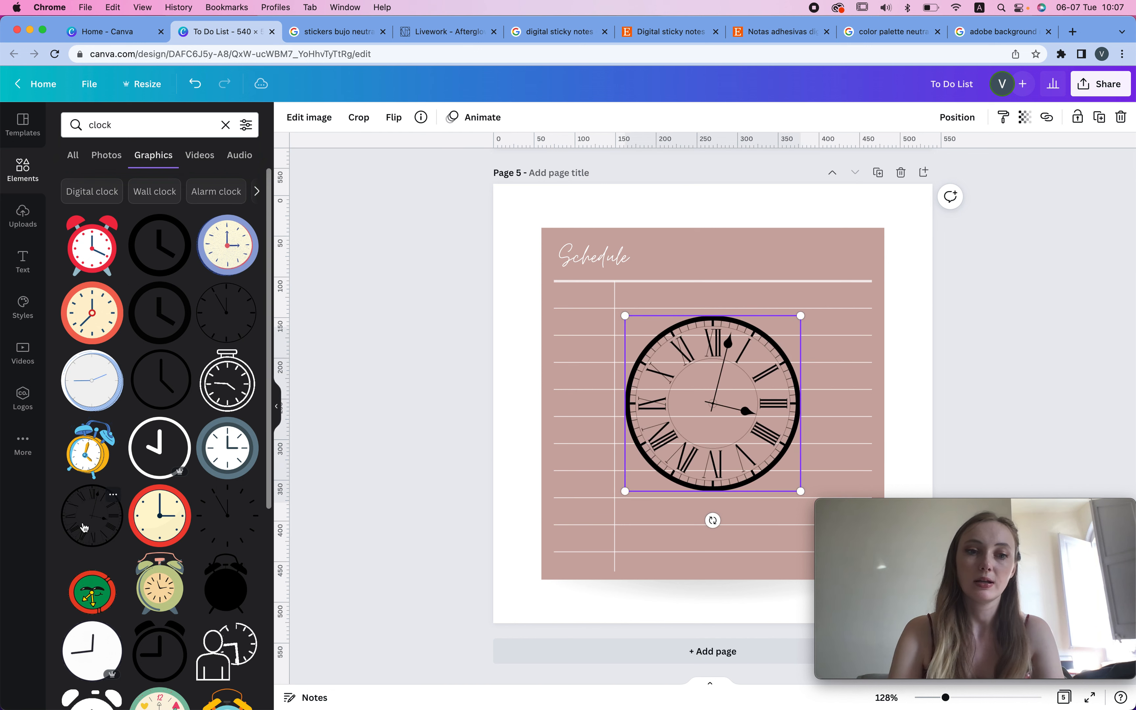
drag(778, 337, 900, 343)
drag(761, 308, 758, 334)
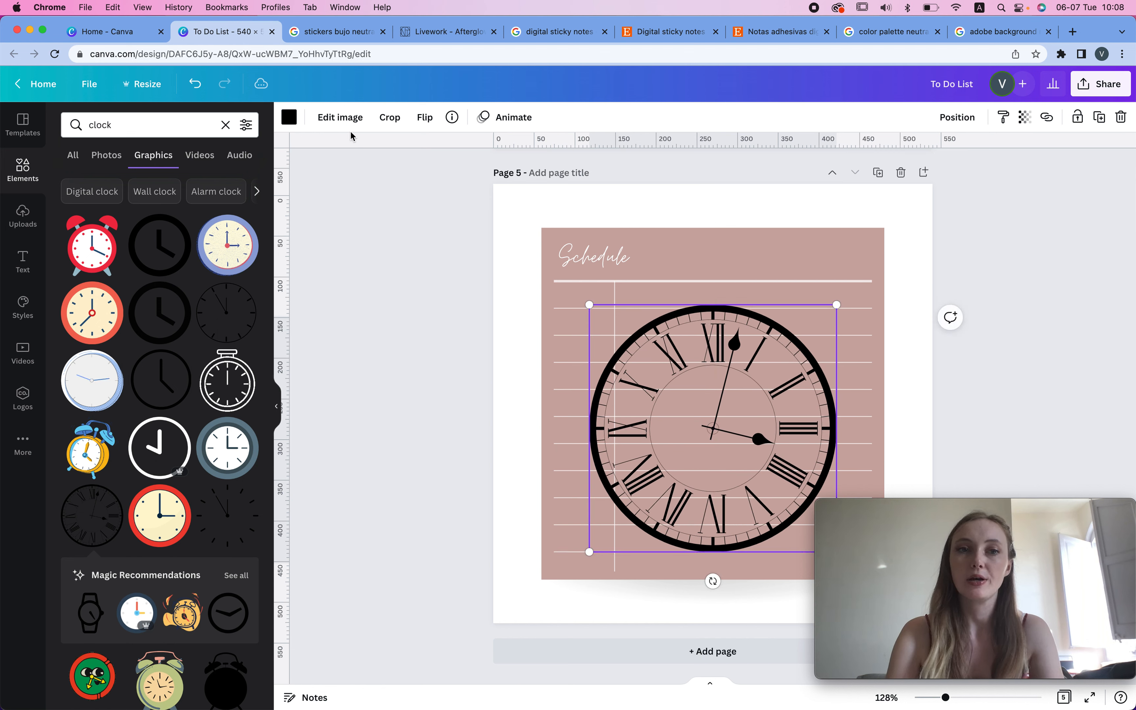
Colour the clock face on page 5 white and make it mostly transparent, like a faint watermark behind the lines.
click(289, 121)
click(243, 191)
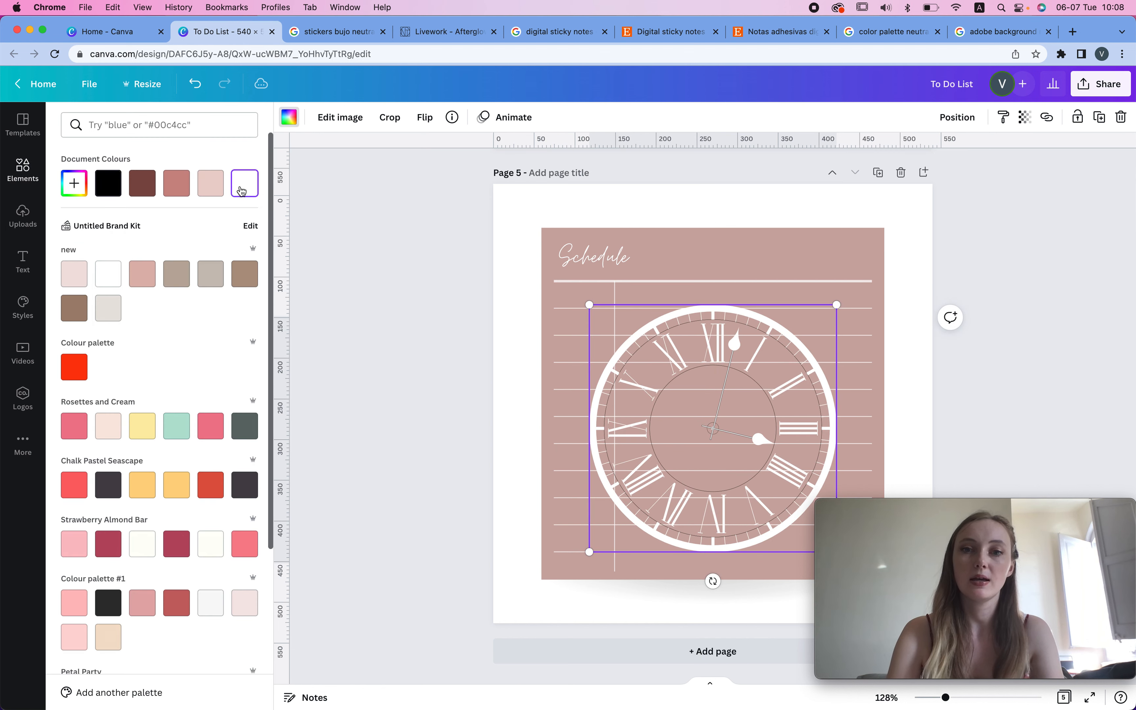
click(1025, 117)
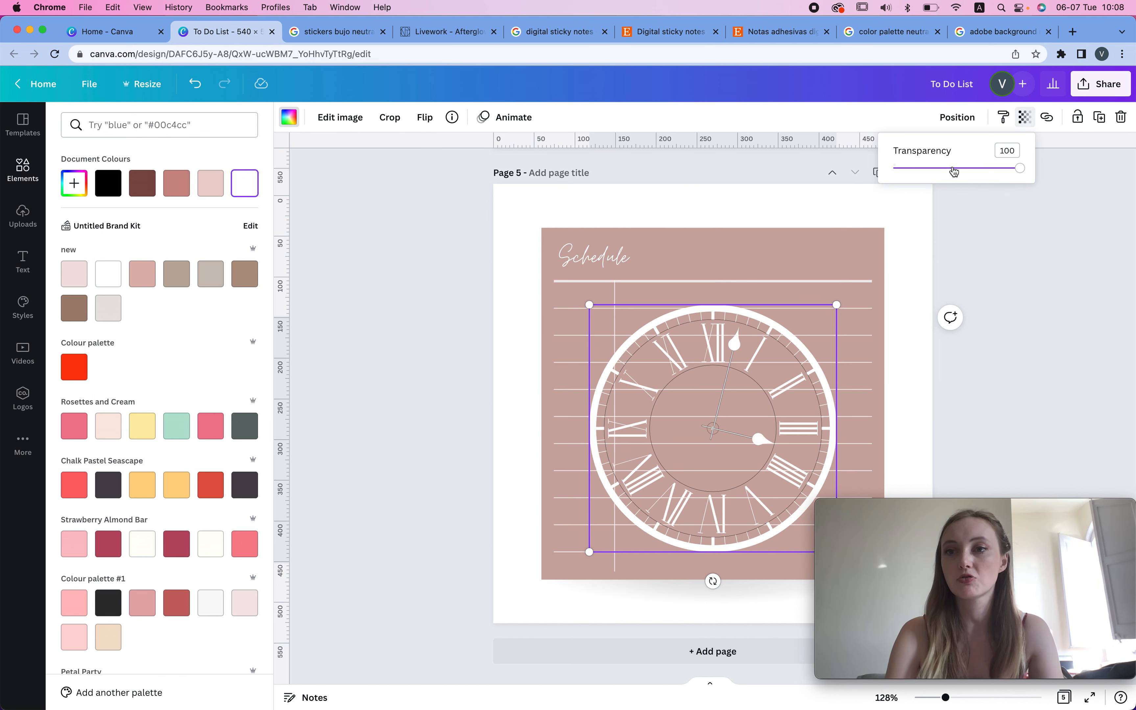
click(910, 171)
click(991, 283)
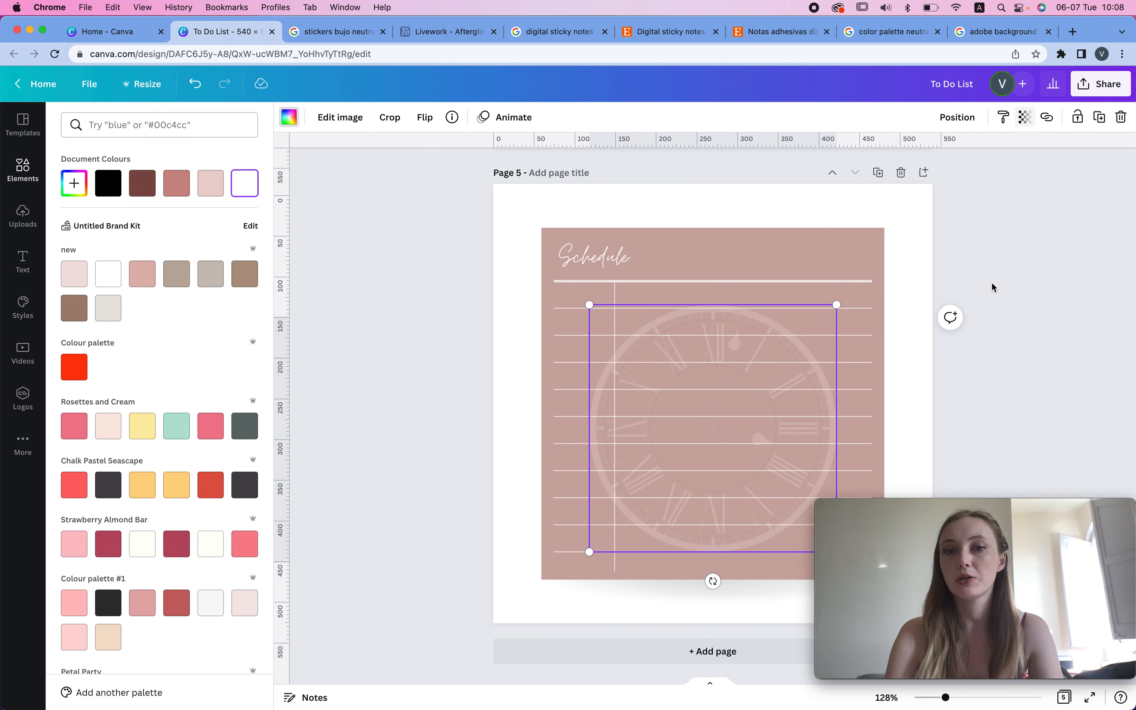
click(1129, 199)
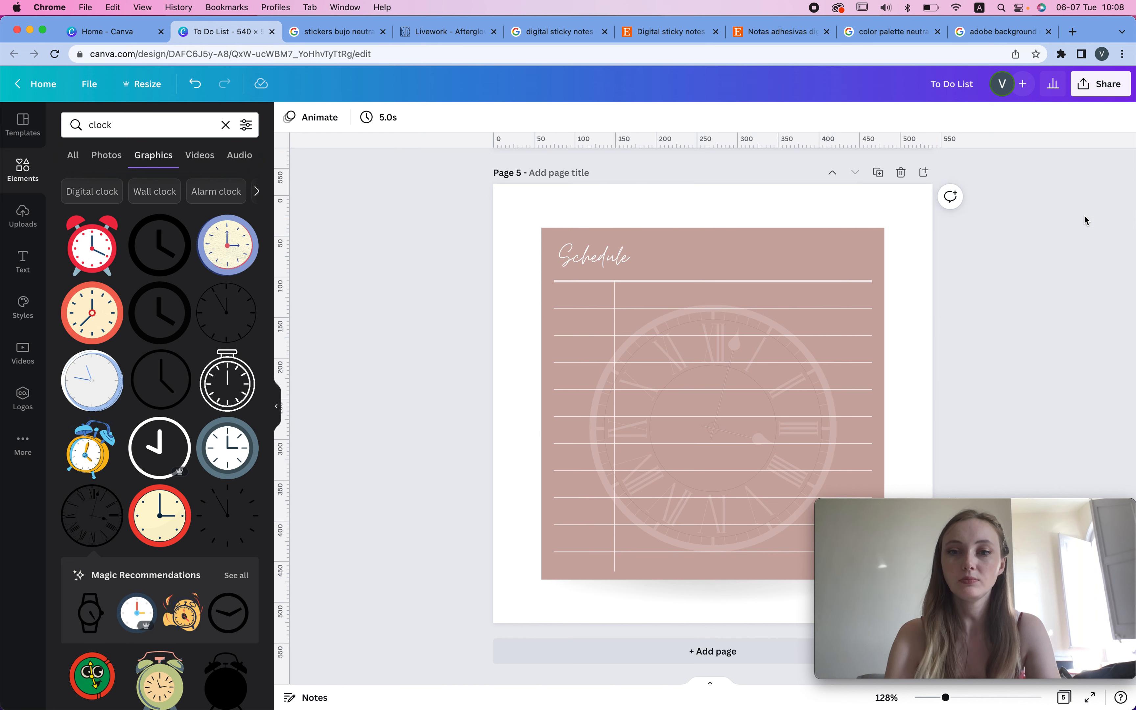
Duplicate page 5 and shrink the clock on the copy to about 42 px, placed just after the "Schedule" heading.
click(766, 333)
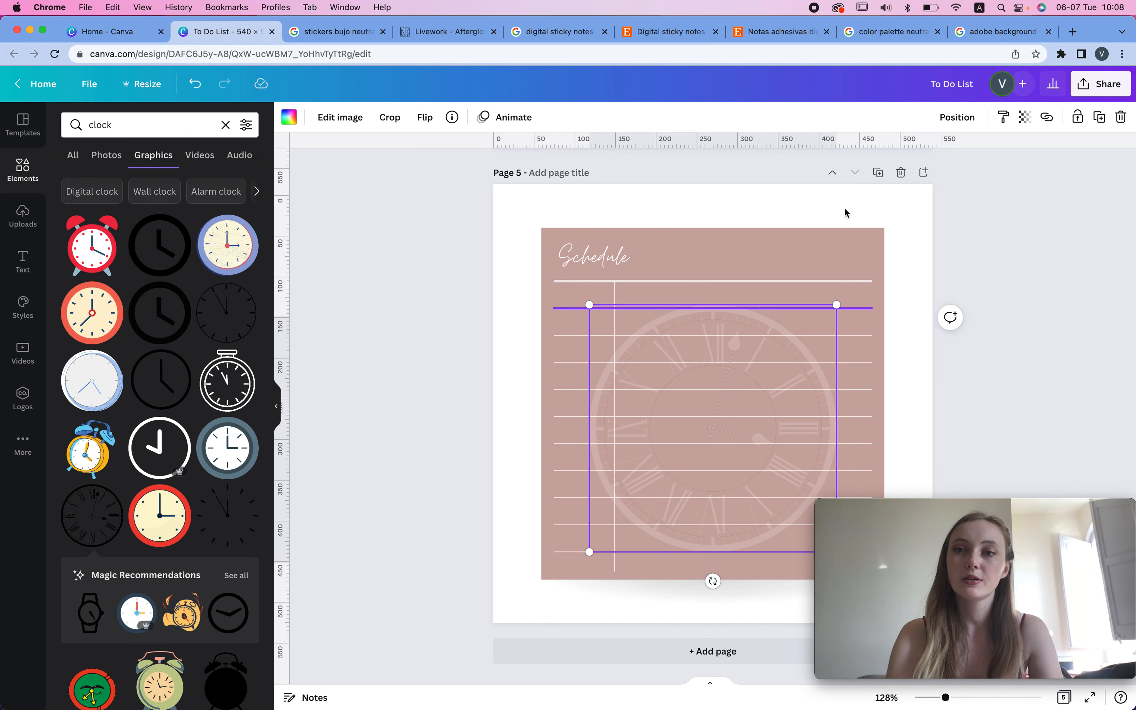
click(878, 172)
click(735, 357)
key(Delete)
click(701, 253)
key(super+z)
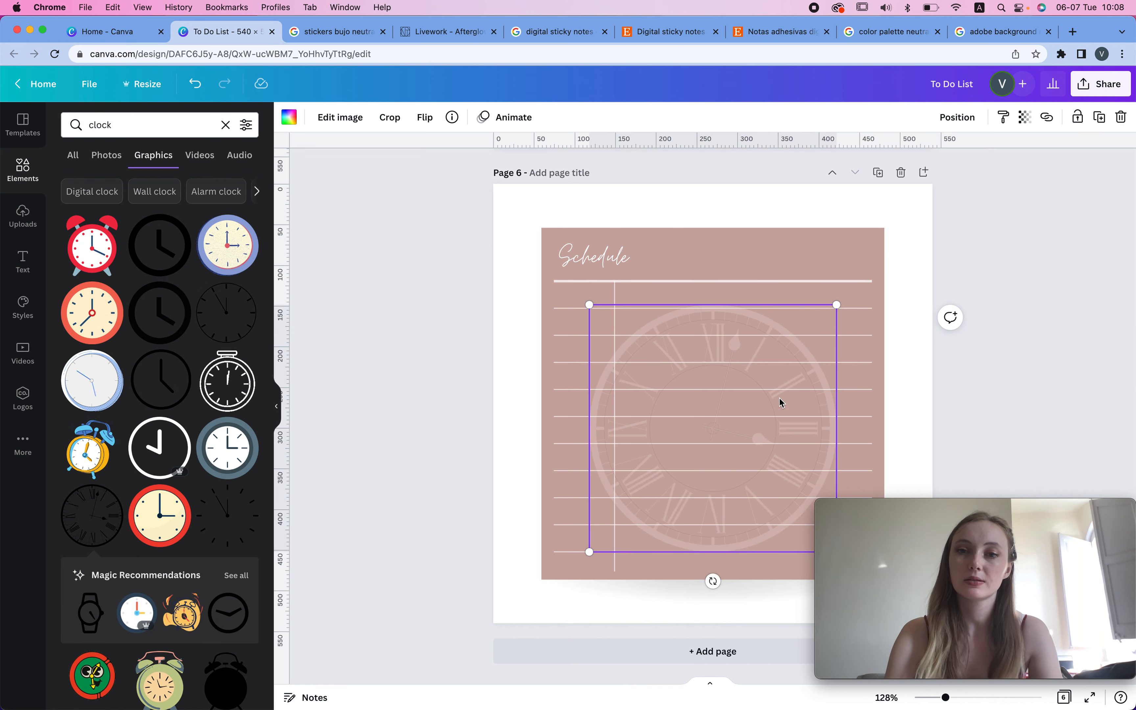
drag(589, 551, 682, 239)
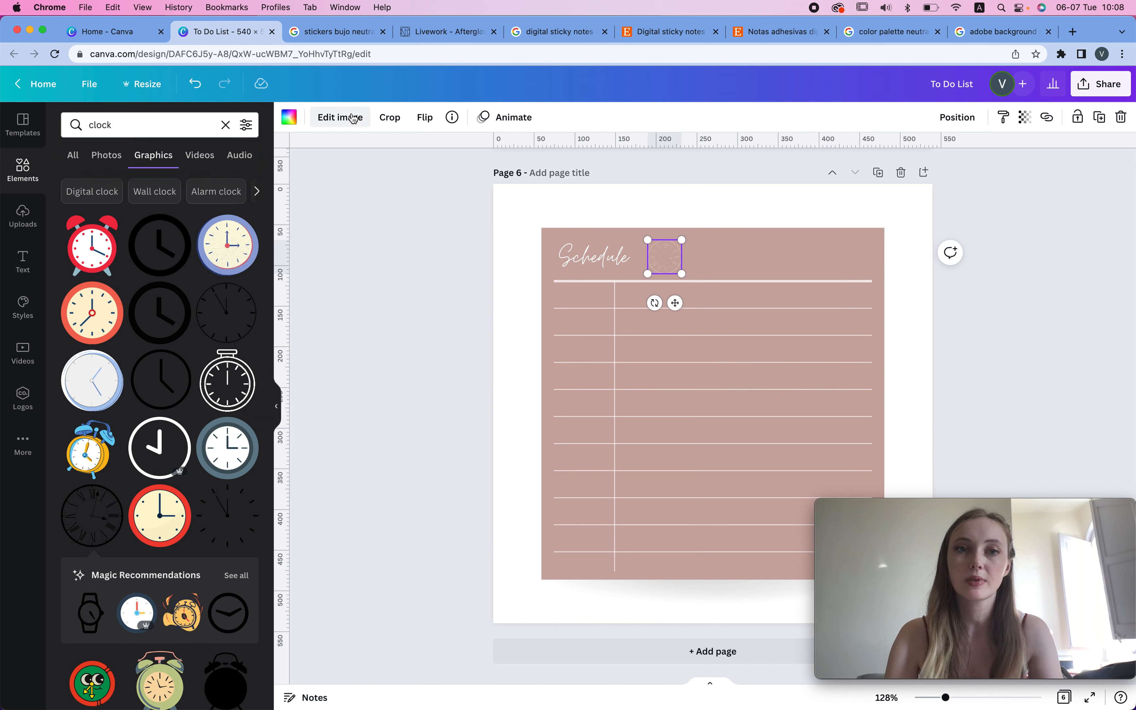
Colour the small clock on page 6 white and raise its opacity until it looks solid.
click(284, 128)
click(245, 183)
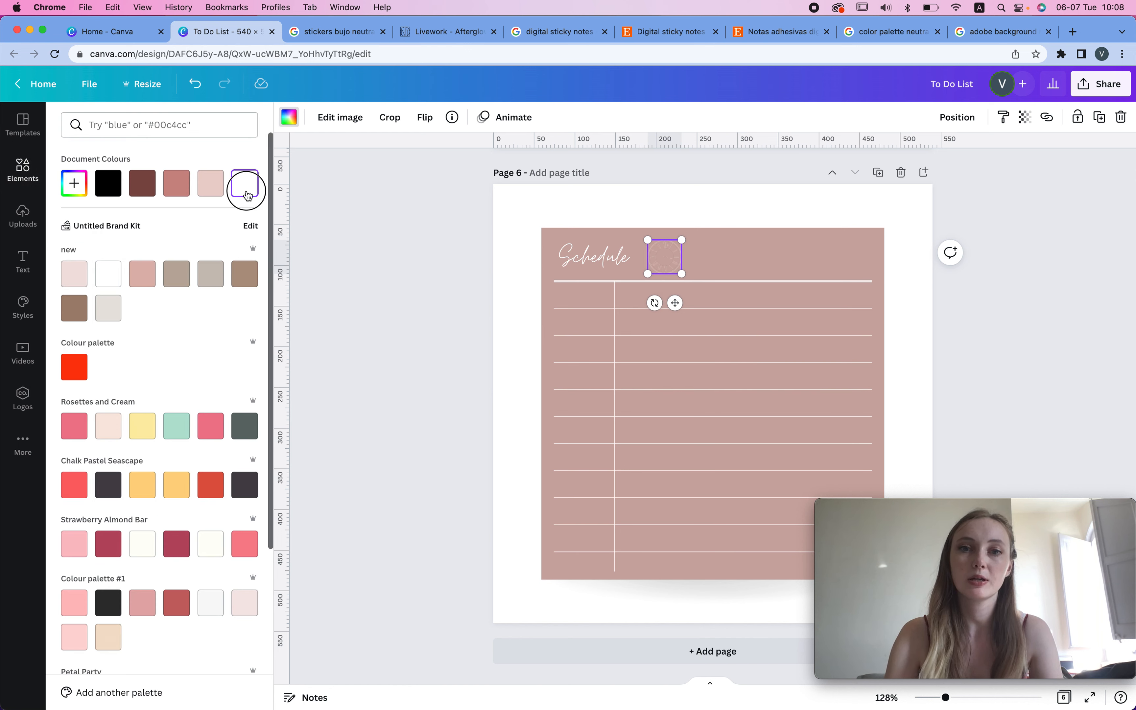
click(1026, 116)
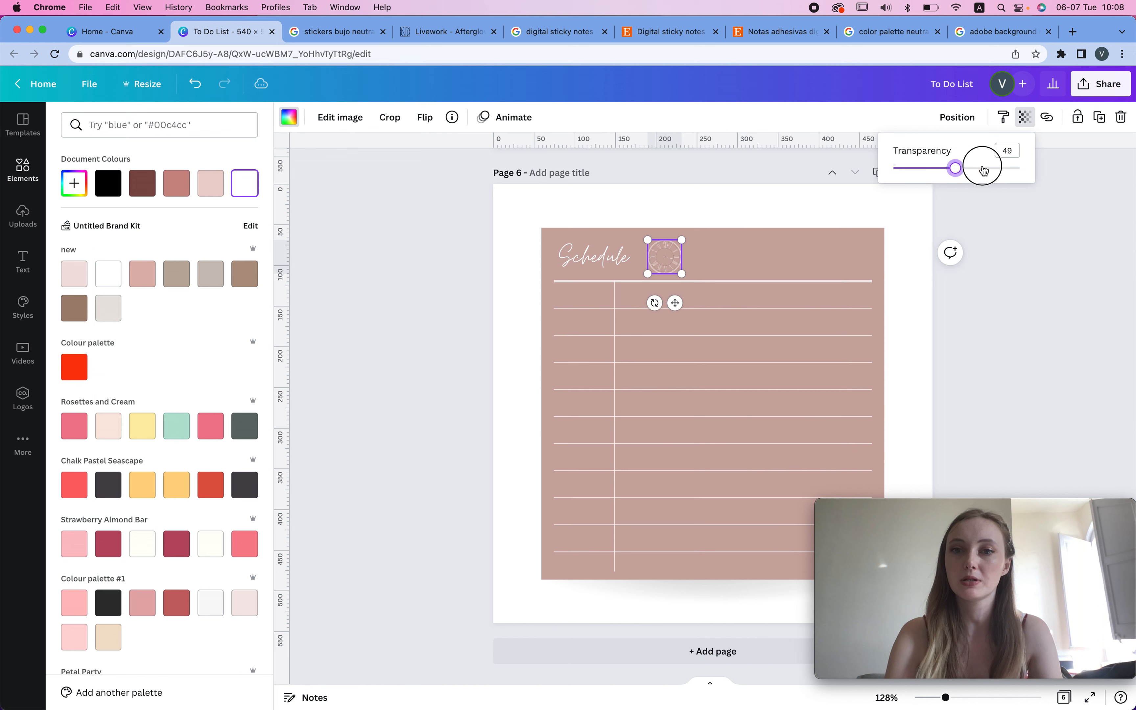
click(1089, 220)
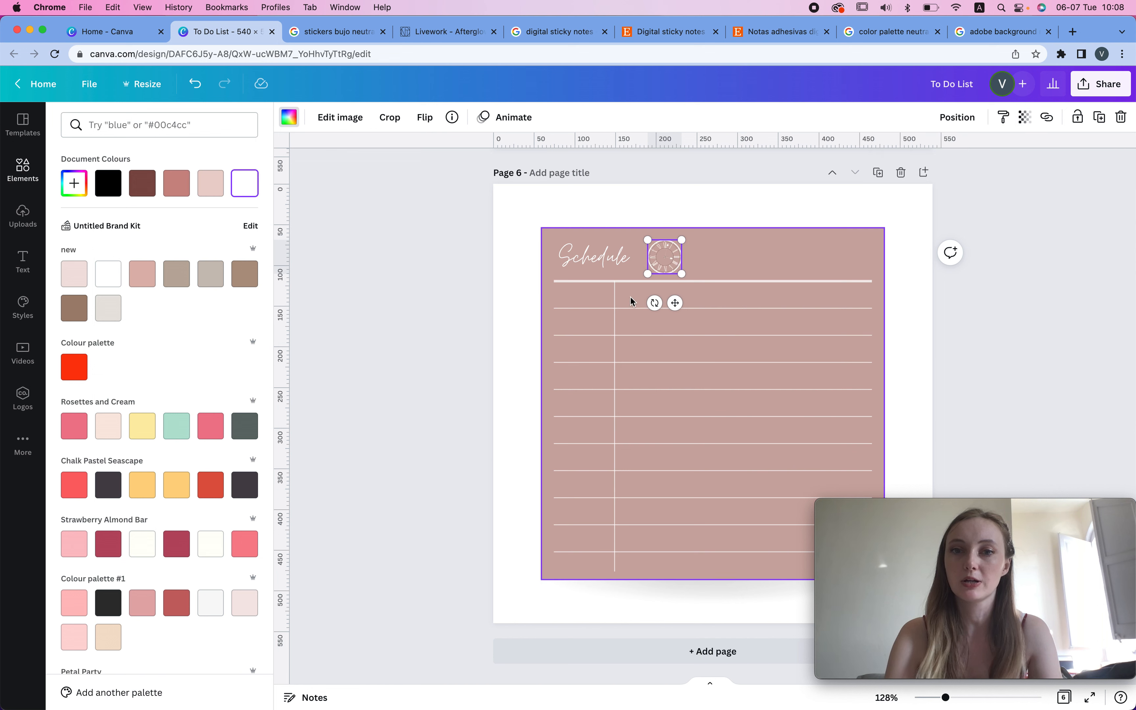
Move the "Schedule" heading on page 6 to the right of the small clock and group the two.
click(601, 257)
drag(784, 262, 709, 262)
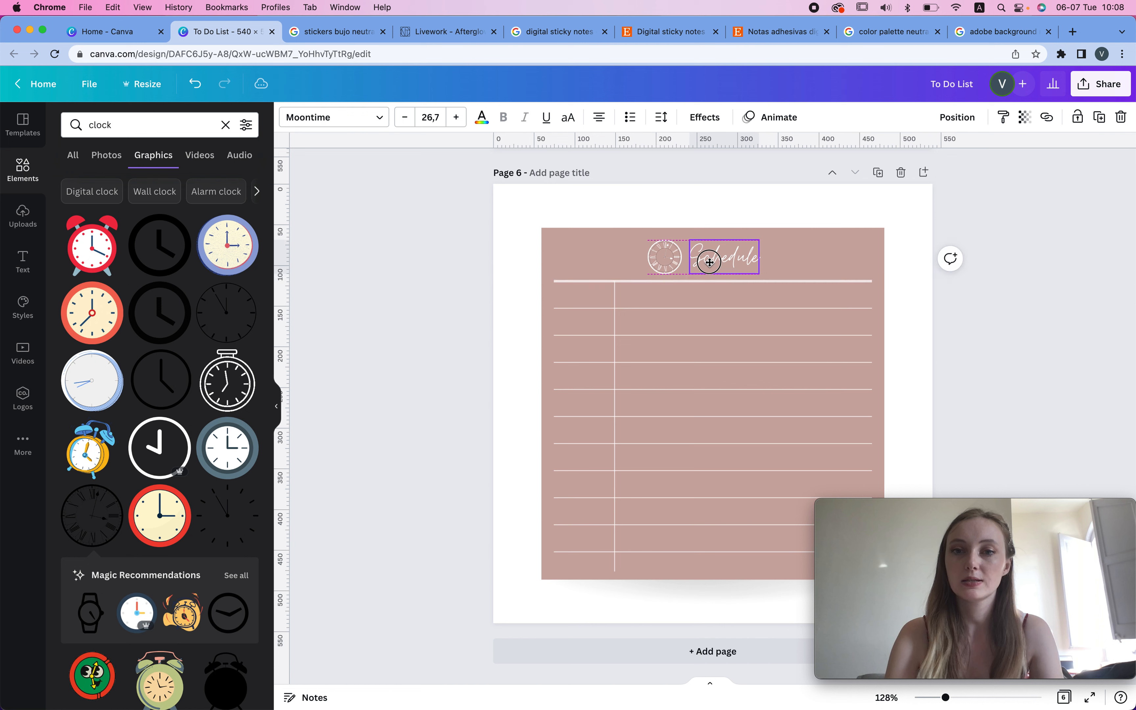
shift+click(664, 257)
click(935, 117)
Unlock the note background on page 6, centre the clock-and-heading group horizontally on it, and shift the group slightly upwards.
click(797, 269)
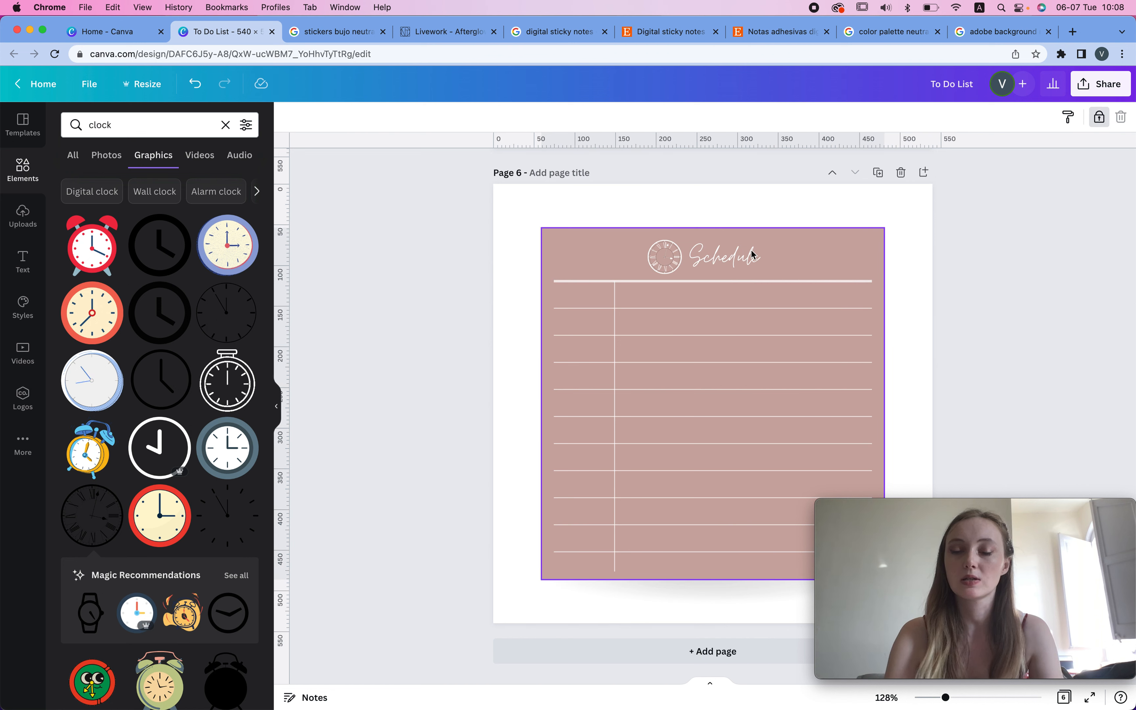
click(1100, 118)
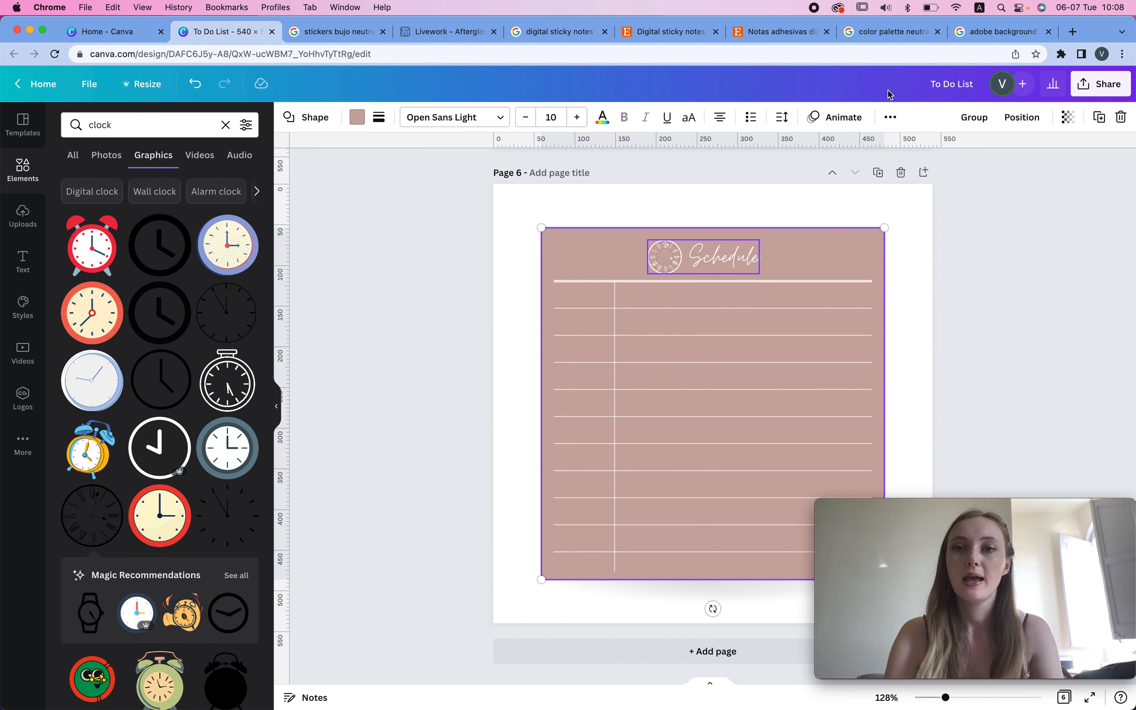
click(1022, 126)
click(981, 260)
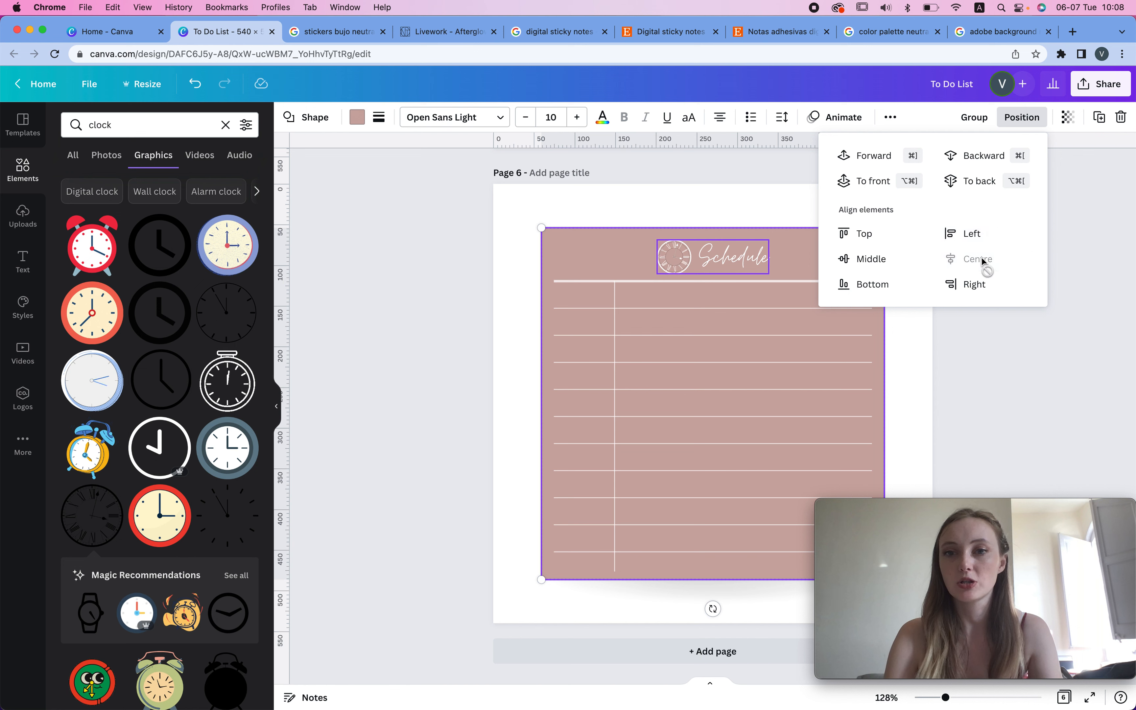
click(1016, 350)
click(738, 258)
drag(737, 261, 739, 256)
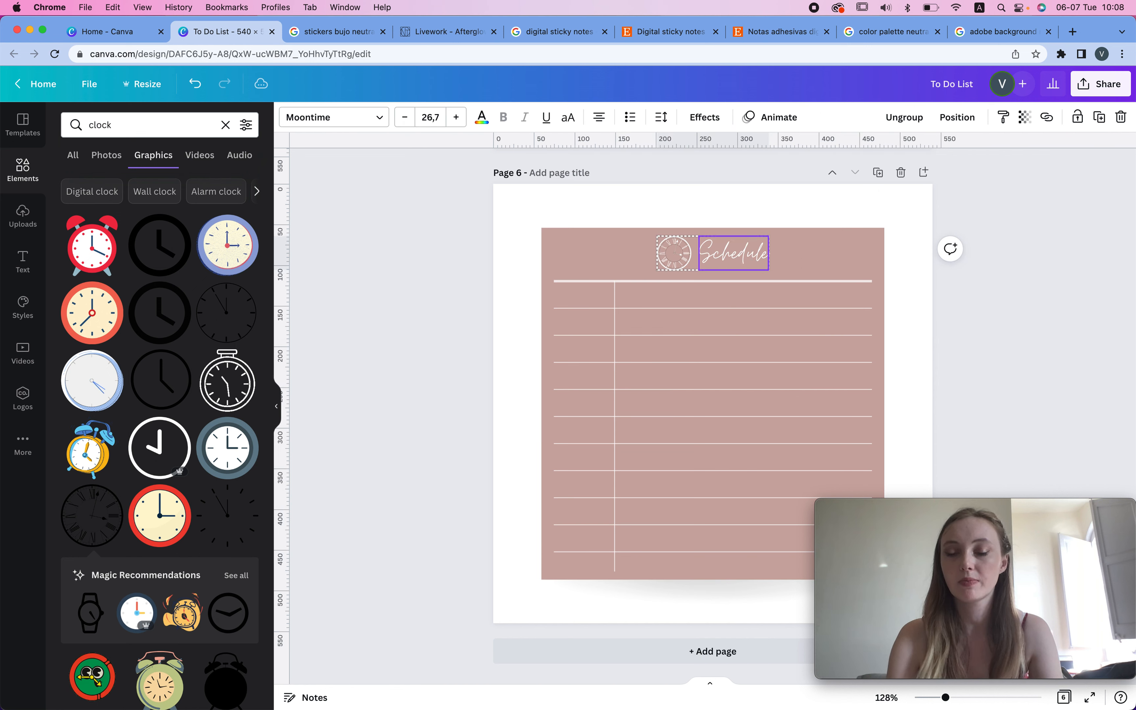
click(1042, 268)
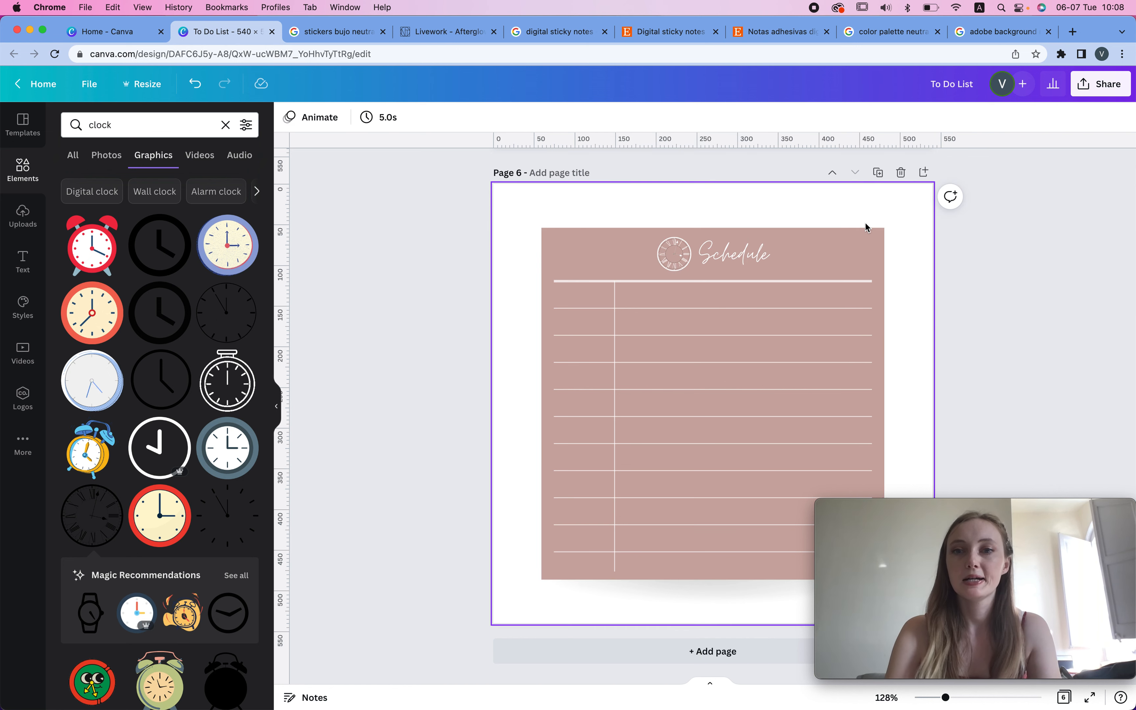
Look through the "stickers bujo neutral" image results and preview the "Digital Stickers - vol 1" sheet for ideas.
scroll(864, 222, up, 15)
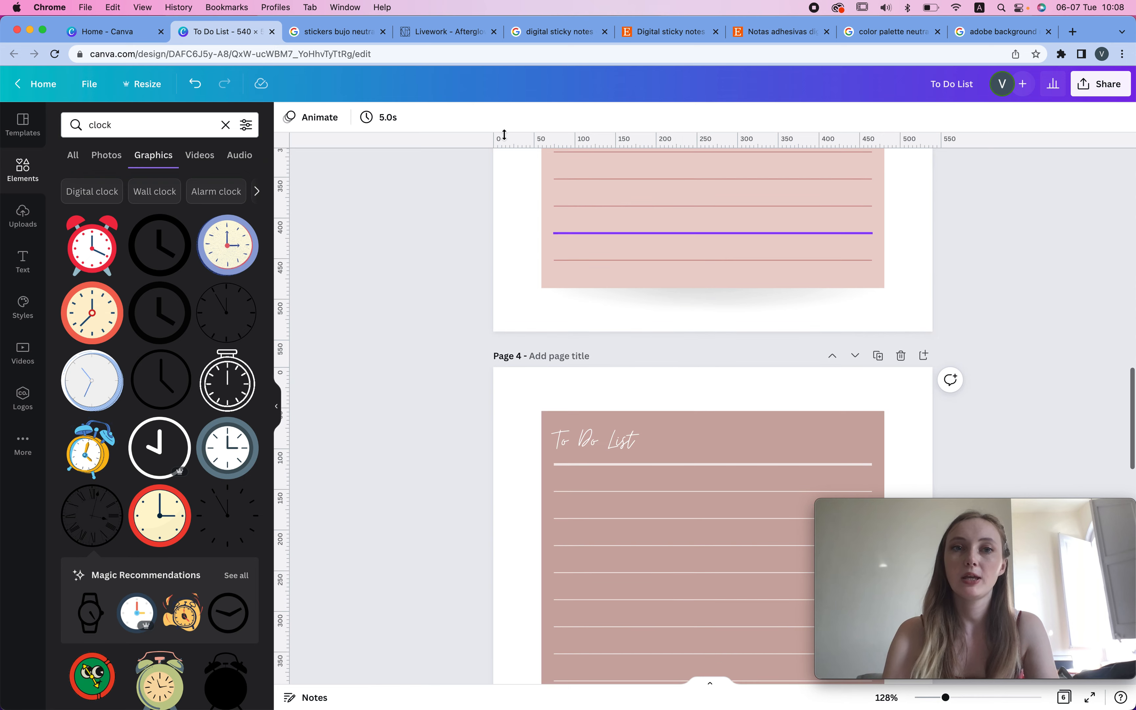
click(346, 31)
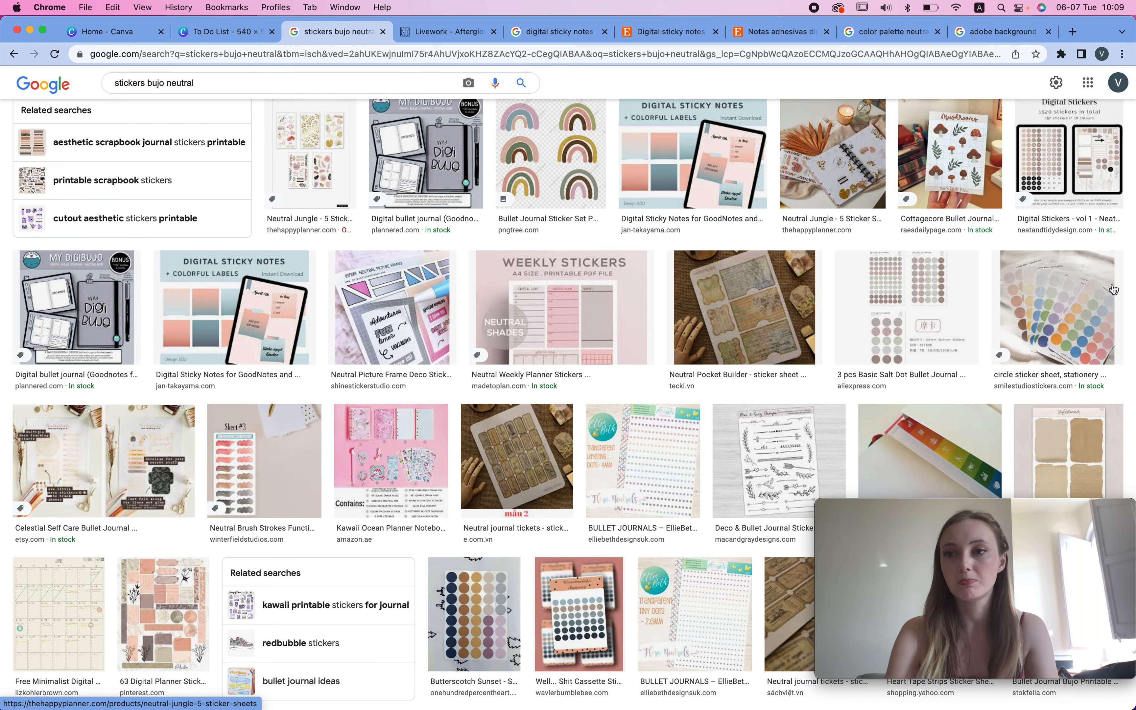
click(1065, 182)
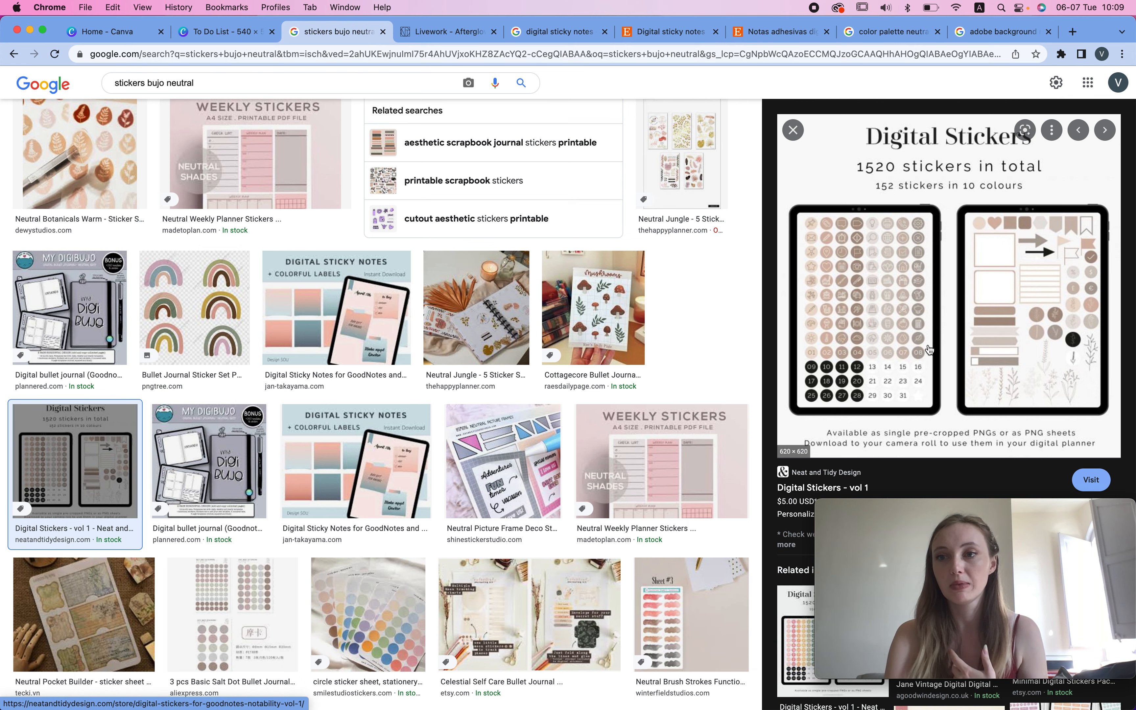
Search the web for "creativemarket digital stickers" in a new browser tab.
click(1074, 32)
text(creativ)
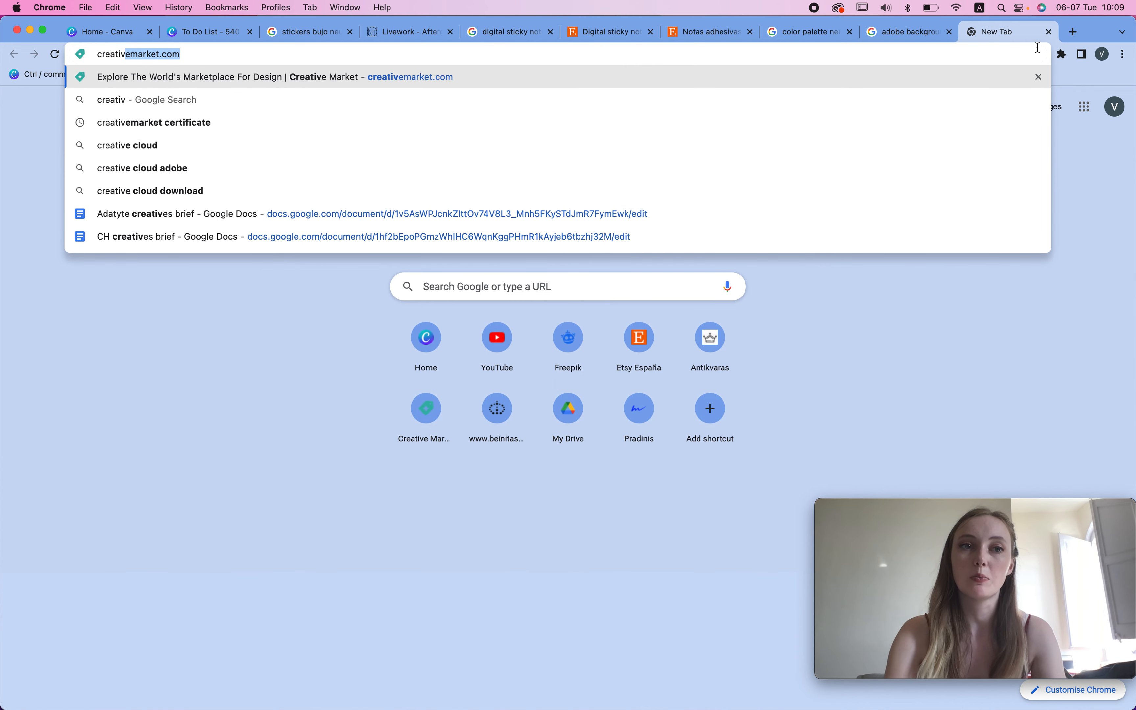
text(emarket dufut)
key(BackSpace)
key(BackSpace)
key(BackSpace)
key(BackSpace)
text(igital )
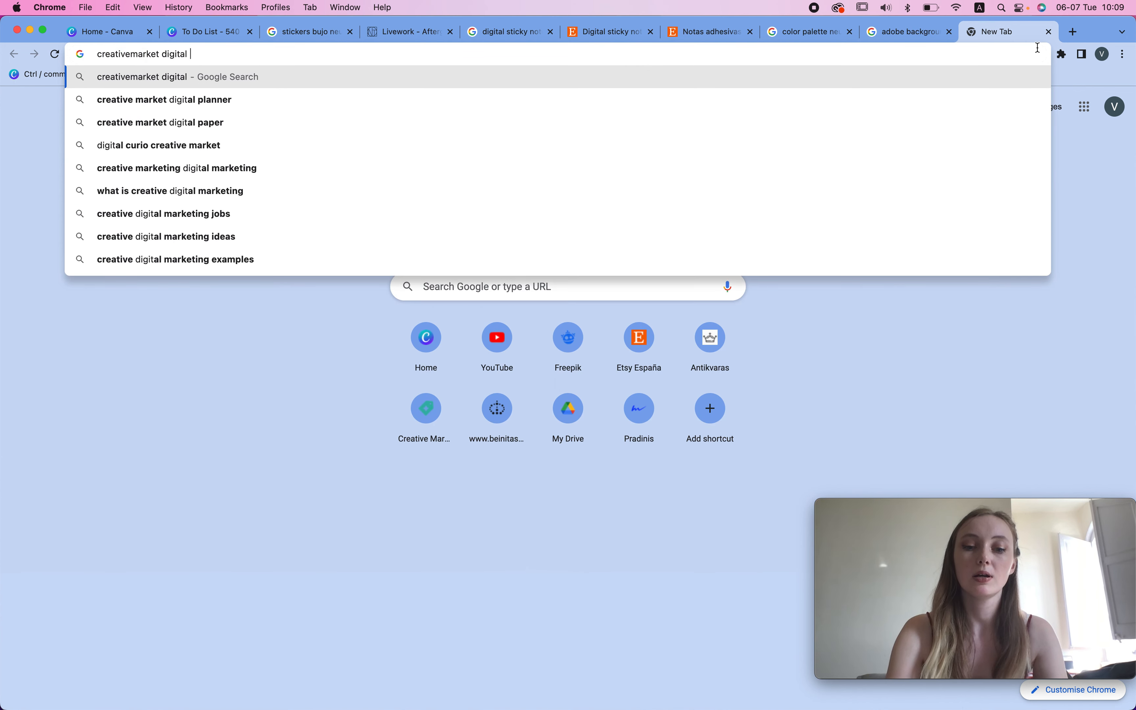
text(stickers)
key(Return)
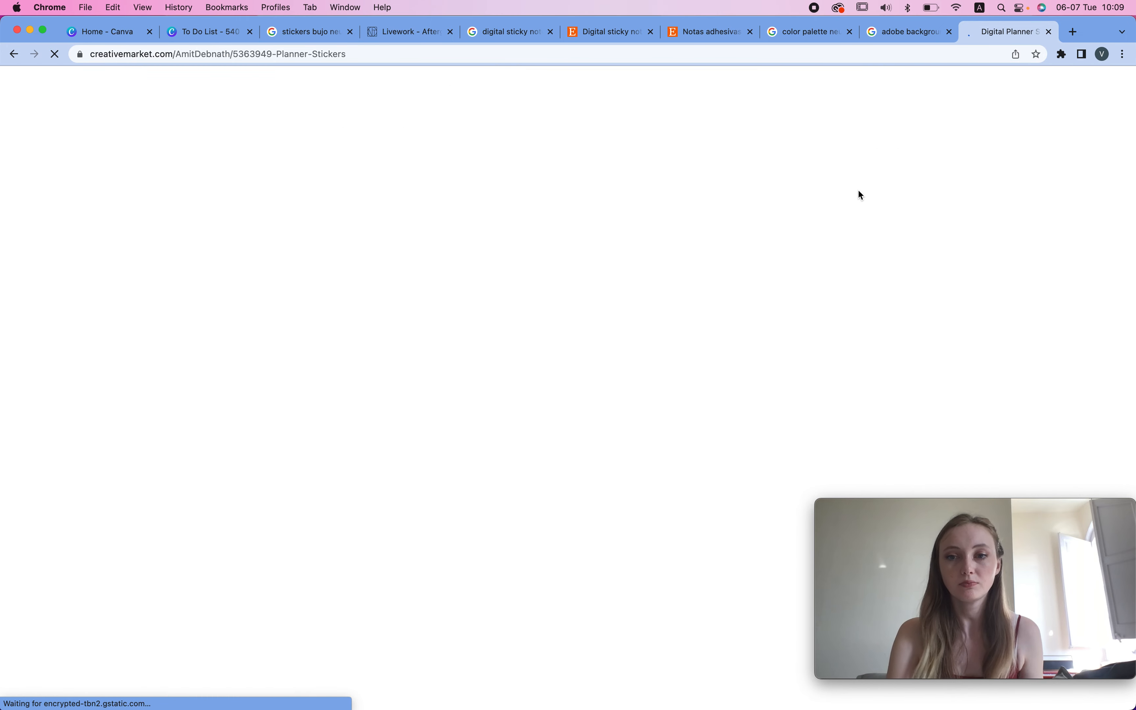
Examine the Creative Market planner sticker listing and the enlarged preview of Etsy's boho Celestial Animal Digital Sticker Pack.
scroll(812, 220, down, 5)
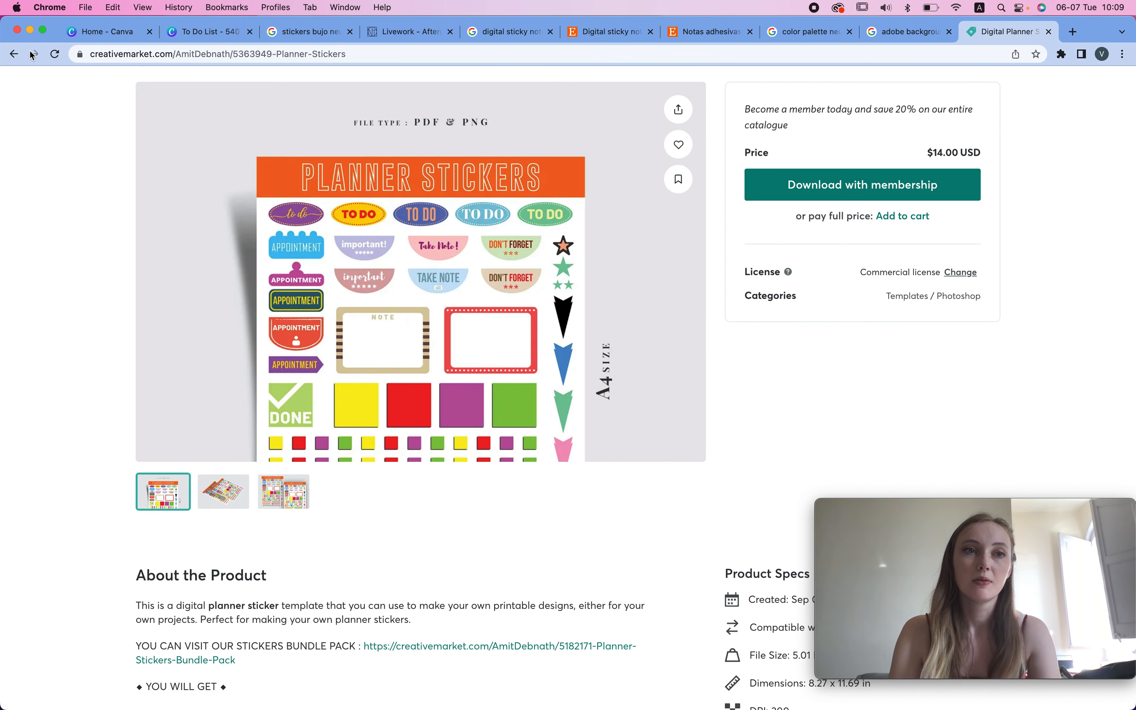
click(14, 54)
mouse_move(485, 264)
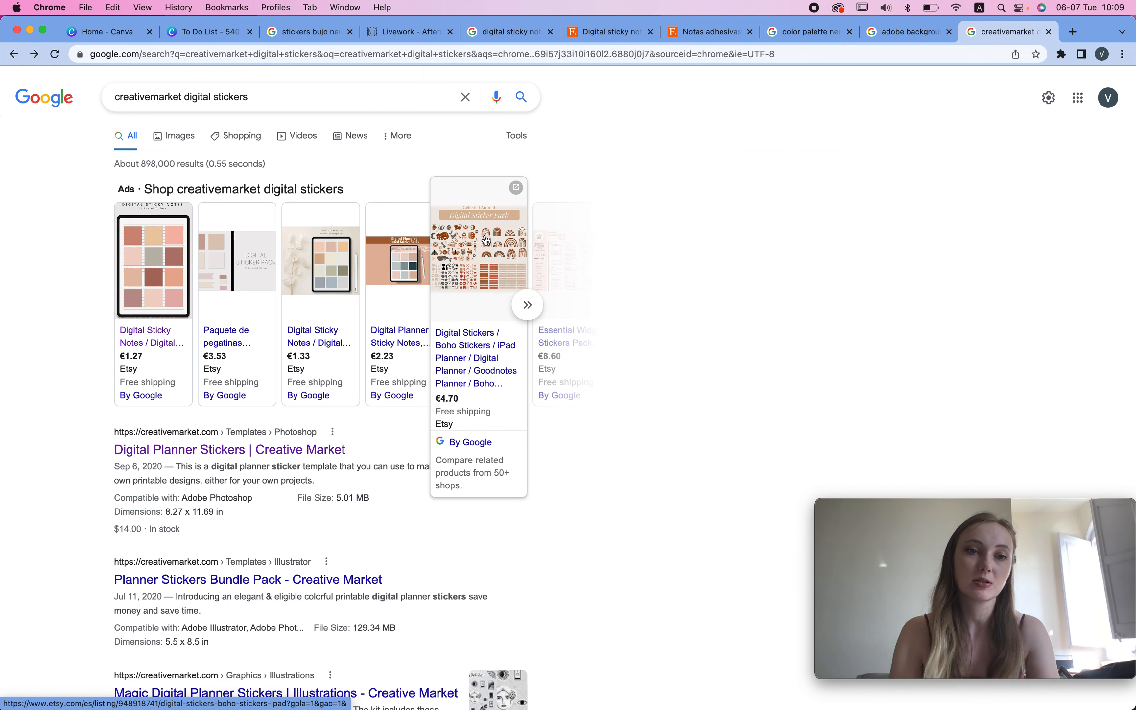
click(495, 239)
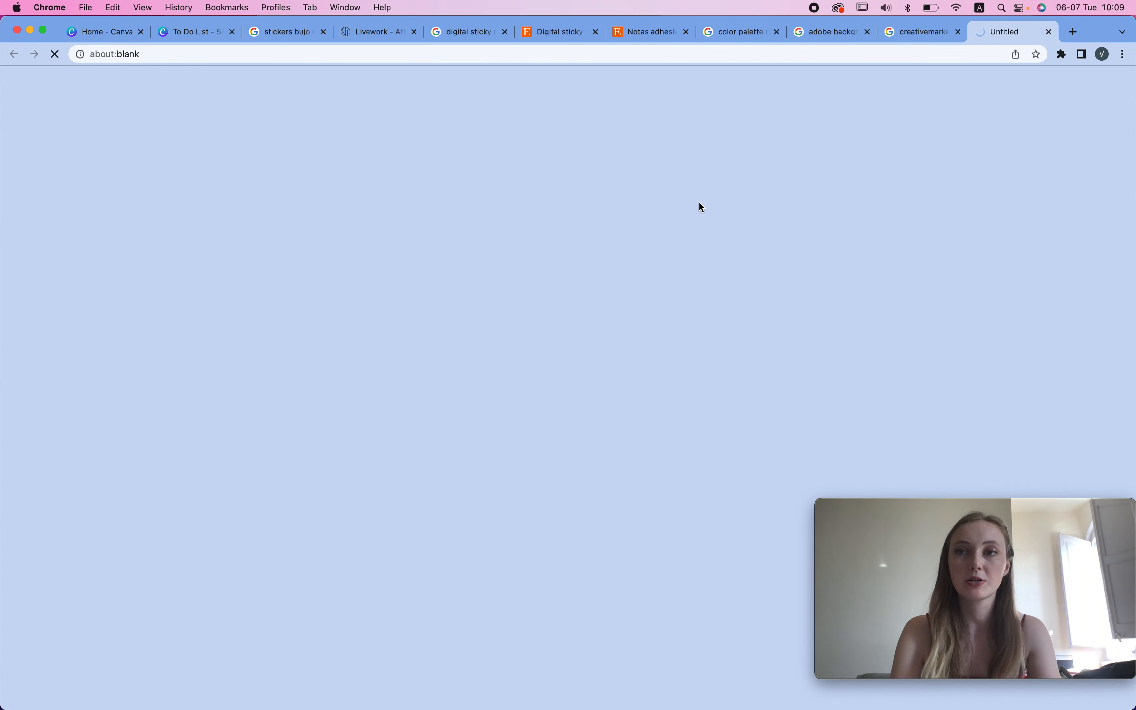
scroll(702, 208, down, 10)
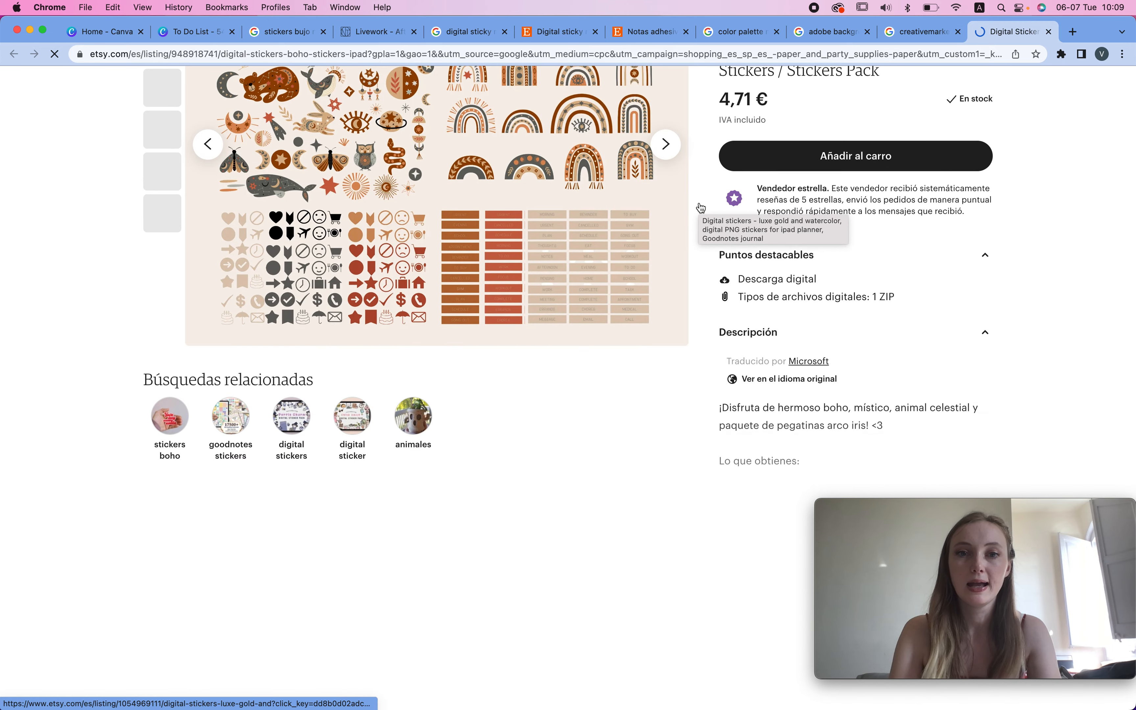
click(469, 225)
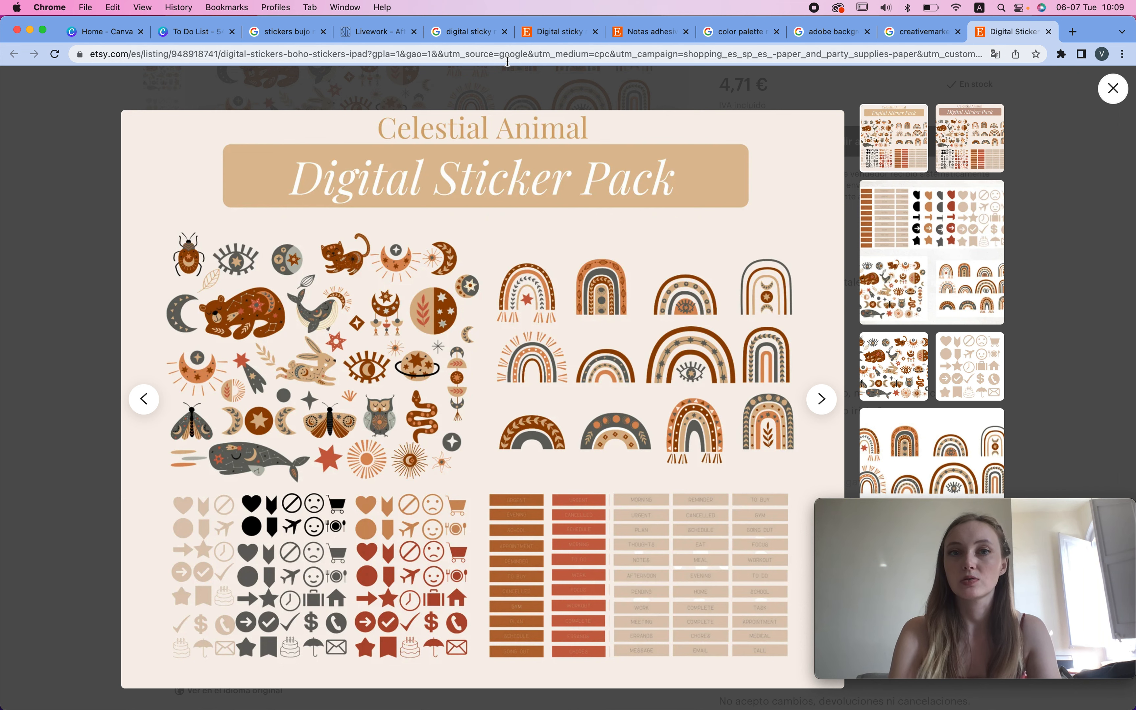
Return to the Canva design, add a blank page 7, and paste a copy of page 6's note rectangle onto it.
click(207, 31)
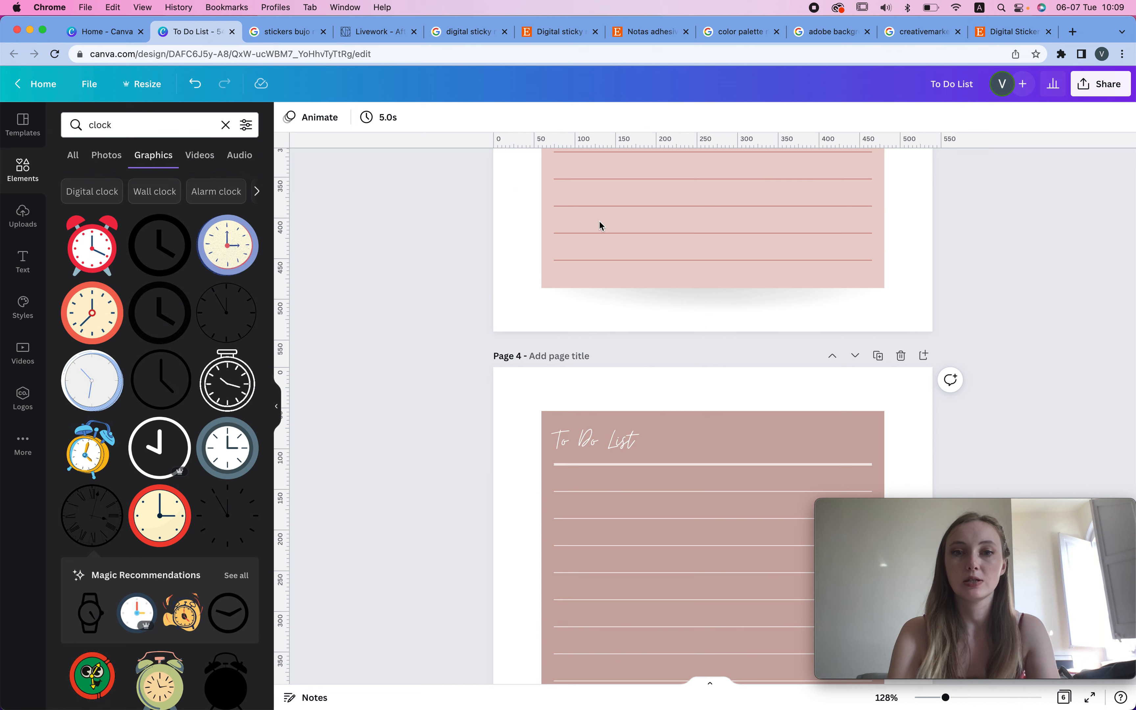
scroll(972, 297, down, 15)
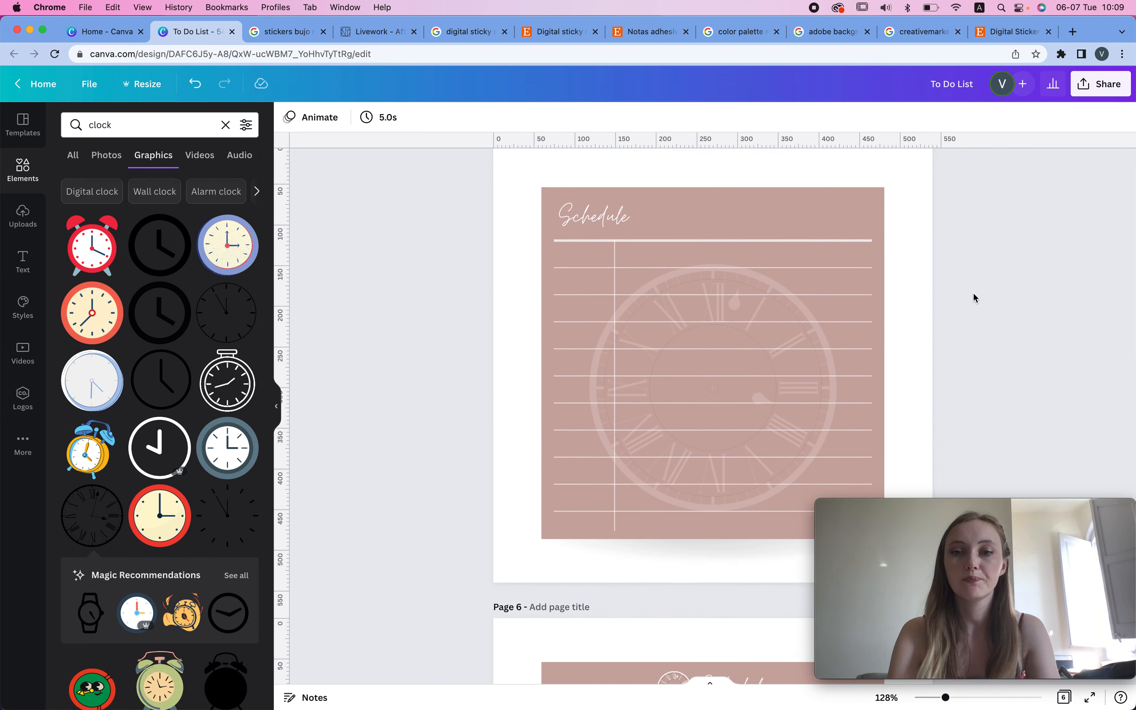
scroll(972, 292, down, 5)
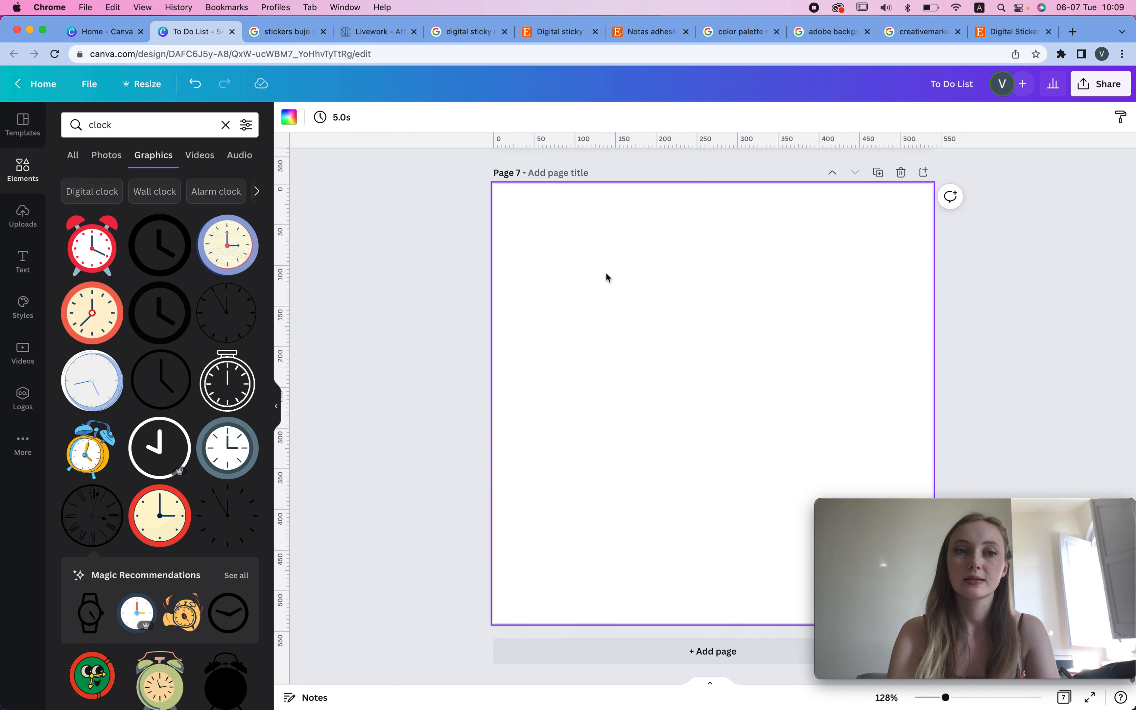
scroll(605, 271, up, 8)
scroll(605, 273, up, 2)
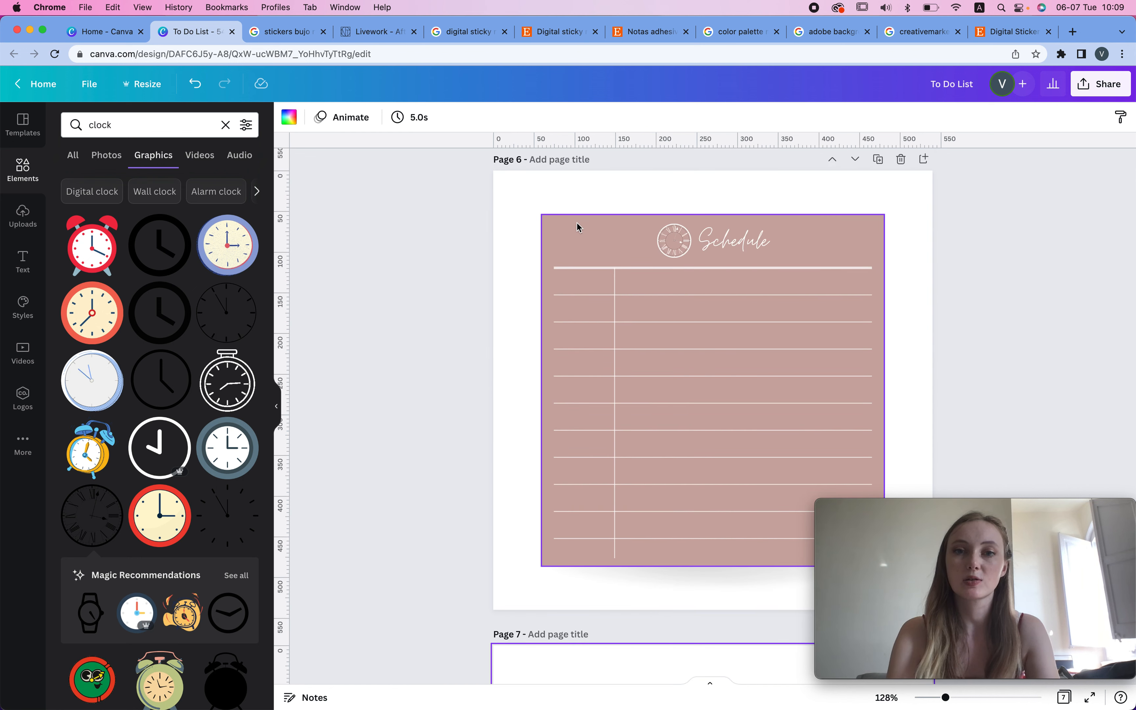
click(594, 224)
scroll(596, 224, down, 8)
scroll(611, 263, down, 3)
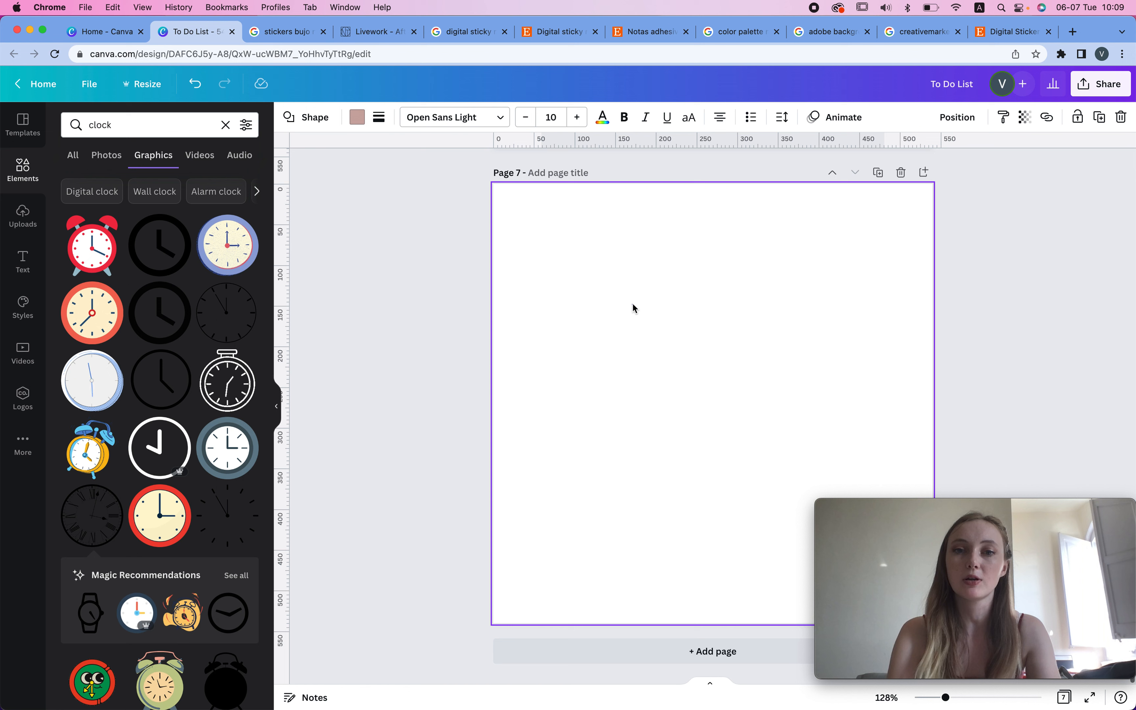
key(ctrl+v)
Shrink the pasted rectangle to a label of about 210 × 55 px and copy it down page 7 into a column of seven.
drag(714, 579, 698, 271)
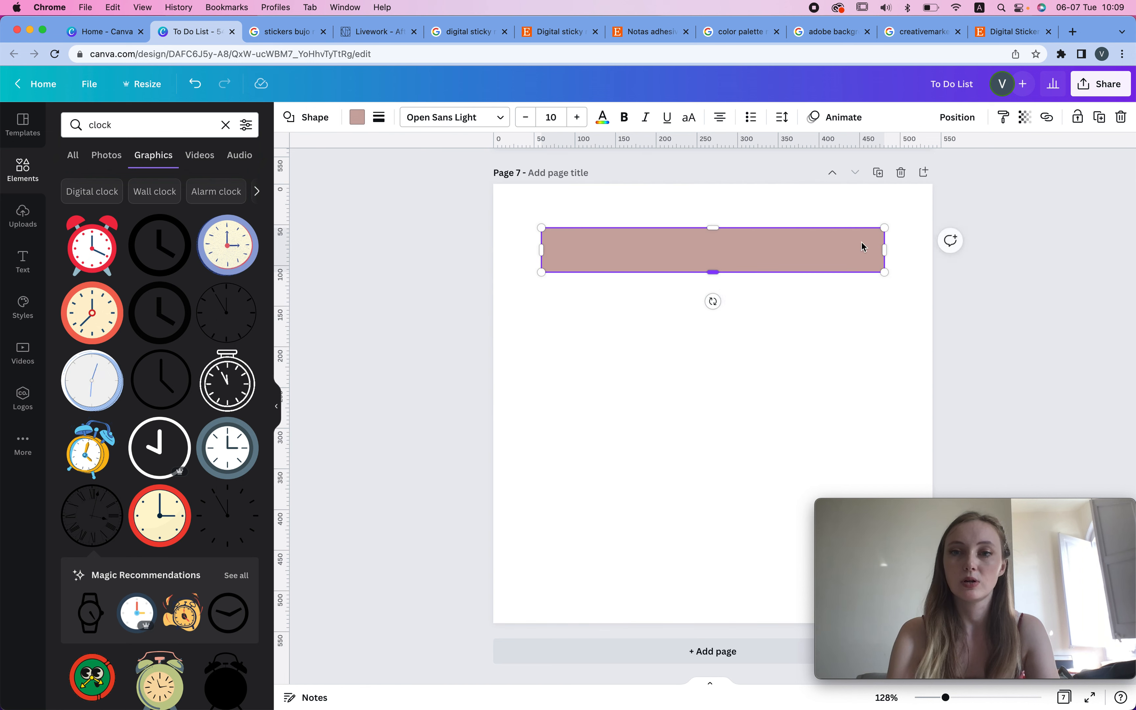
drag(884, 248, 713, 241)
click(784, 256)
drag(643, 247, 633, 470)
Space the seven labels evenly in the vertical direction and move the column up to the vertical centre of page 7.
drag(642, 206, 641, 656)
click(1009, 123)
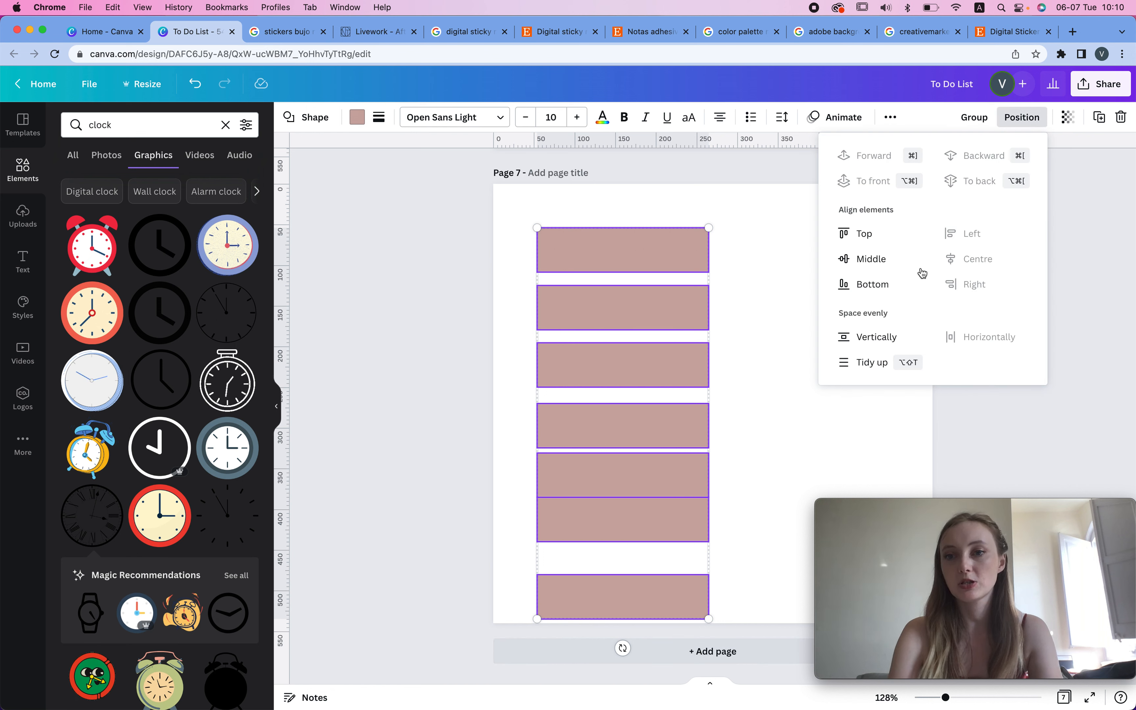
click(893, 335)
click(642, 356)
drag(620, 340, 623, 334)
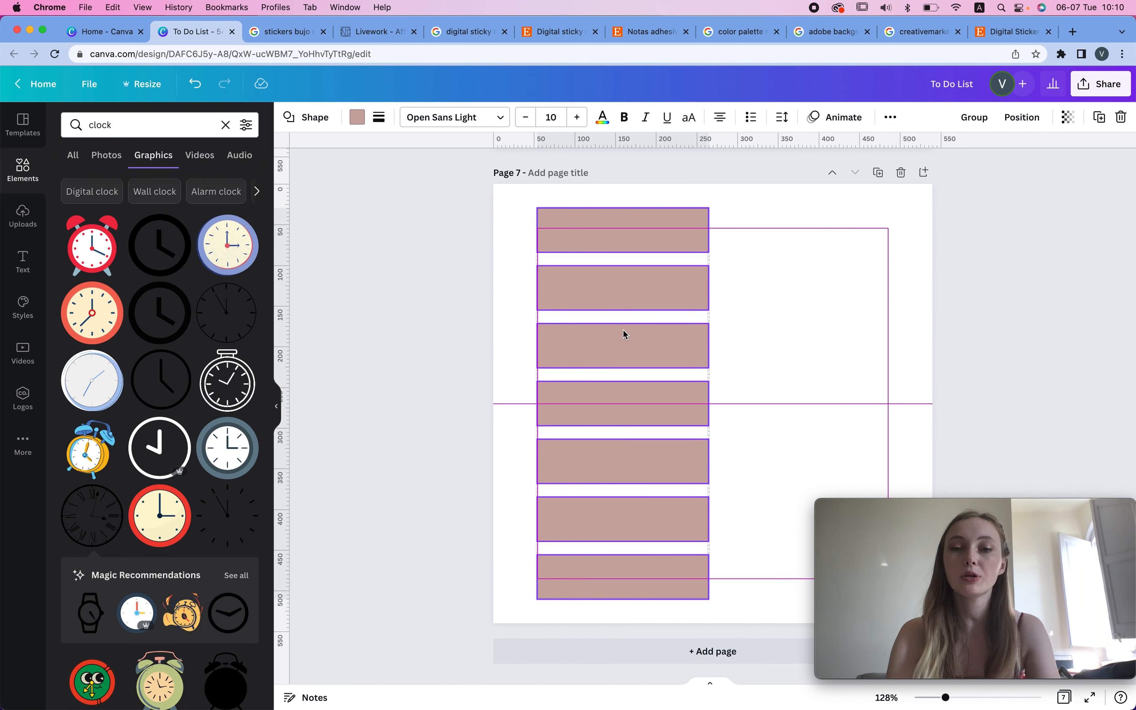
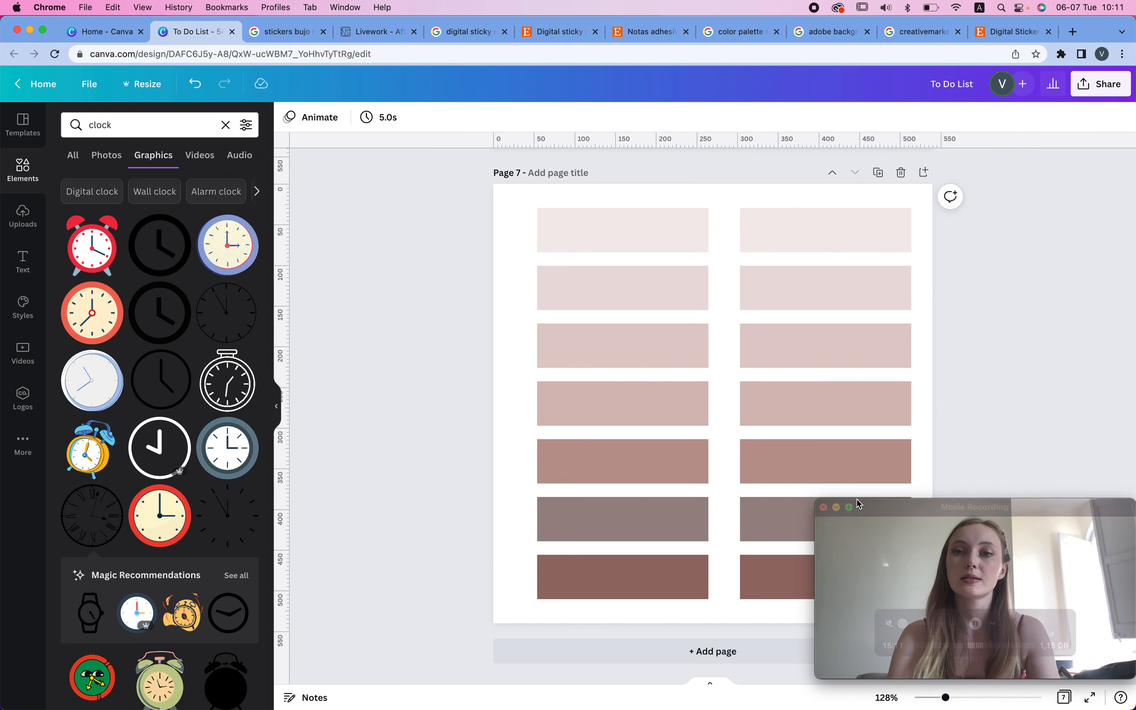
Shift both columns of coloured labels slightly left so they sit with equal side margins on page 7.
drag(607, 231, 601, 602)
drag(654, 469, 644, 473)
drag(807, 198, 766, 681)
drag(823, 384, 809, 383)
Open the design's download settings, and switch to the "adobe background remover" search results in the browser.
click(1117, 86)
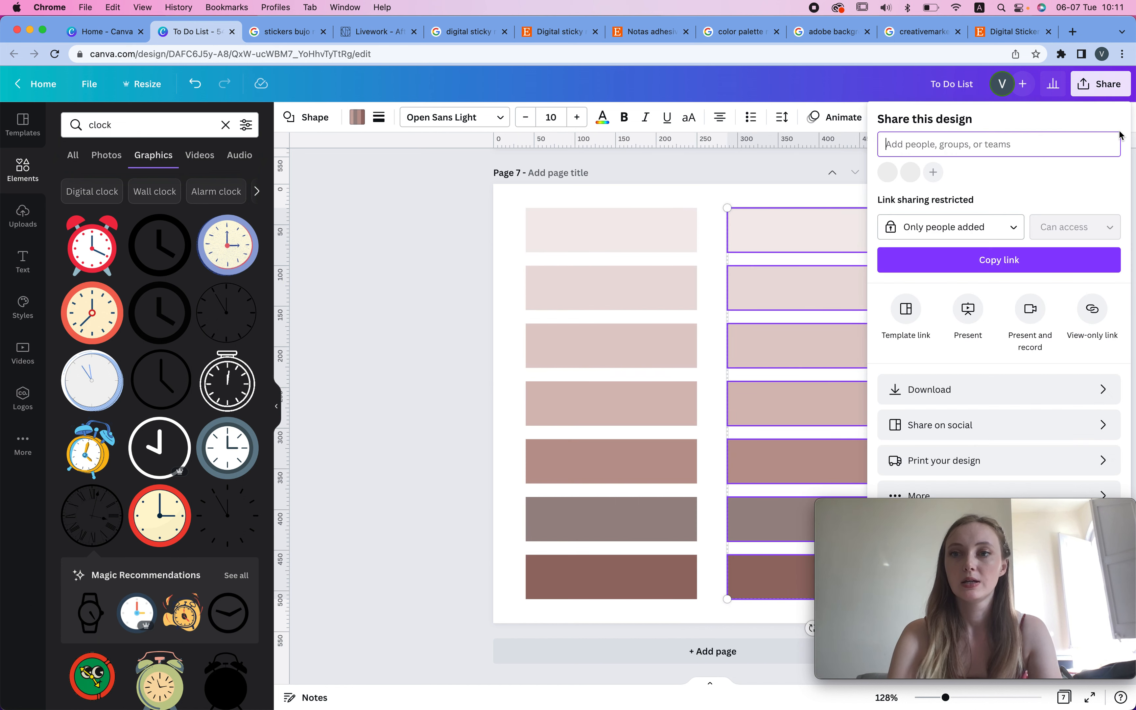
click(1030, 396)
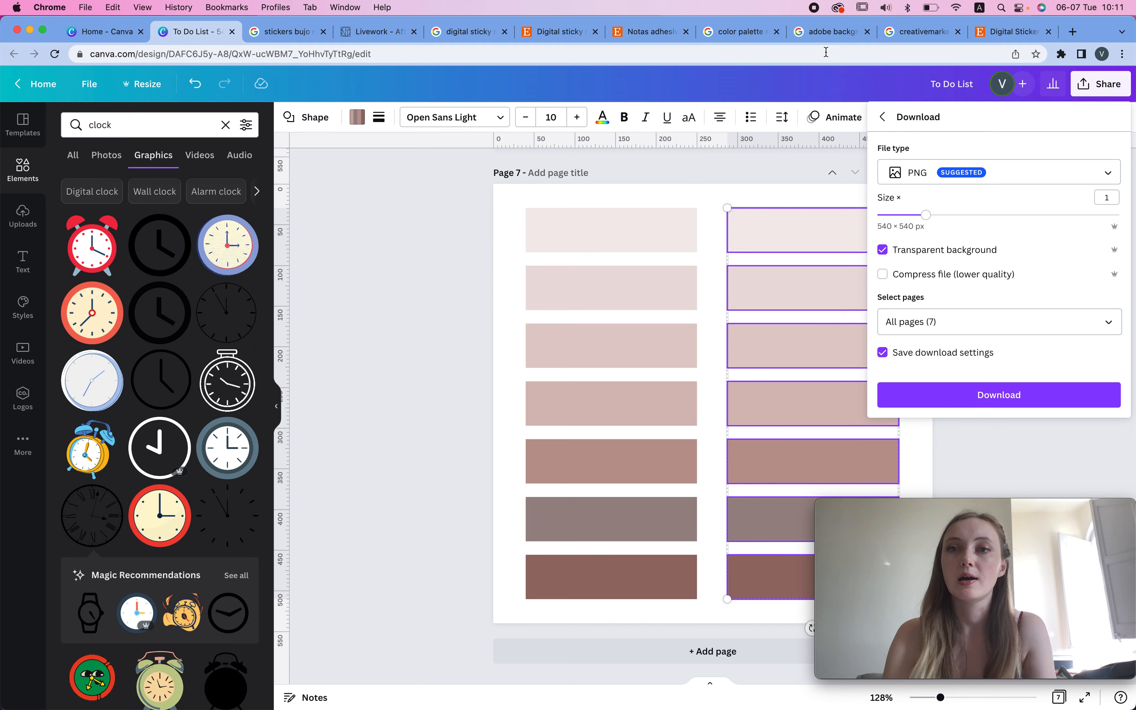
click(827, 32)
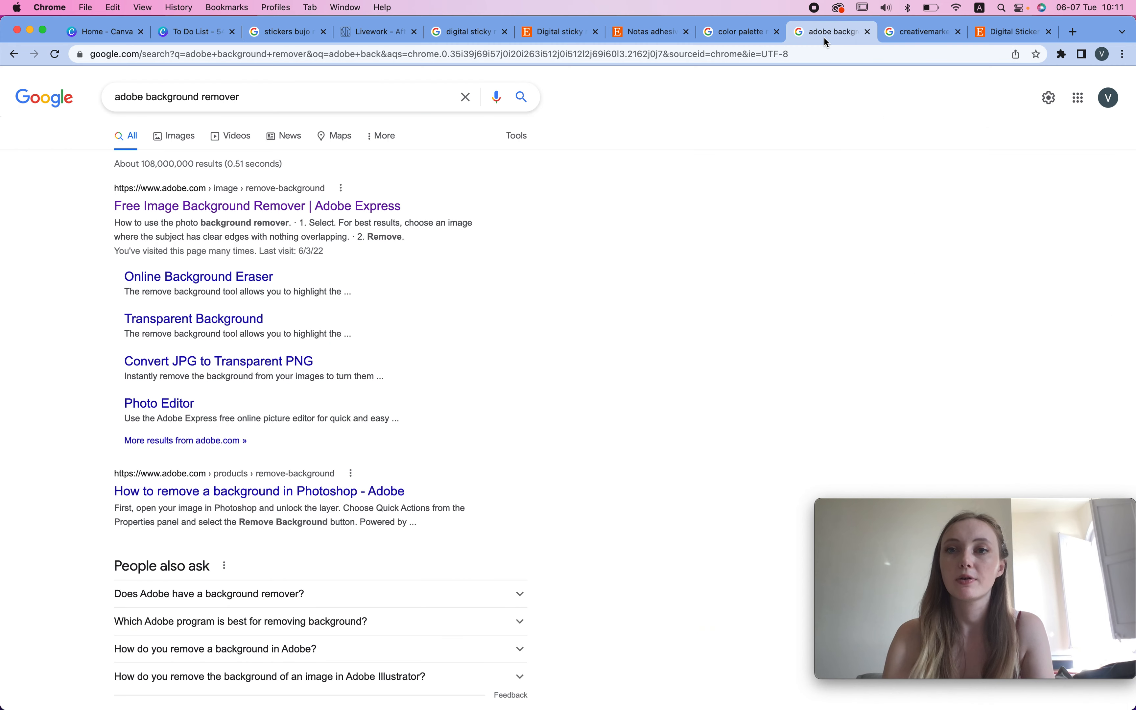
Open Adobe's Free Image Background Remover page, and return to the To Do List design with its download settings closed.
click(361, 208)
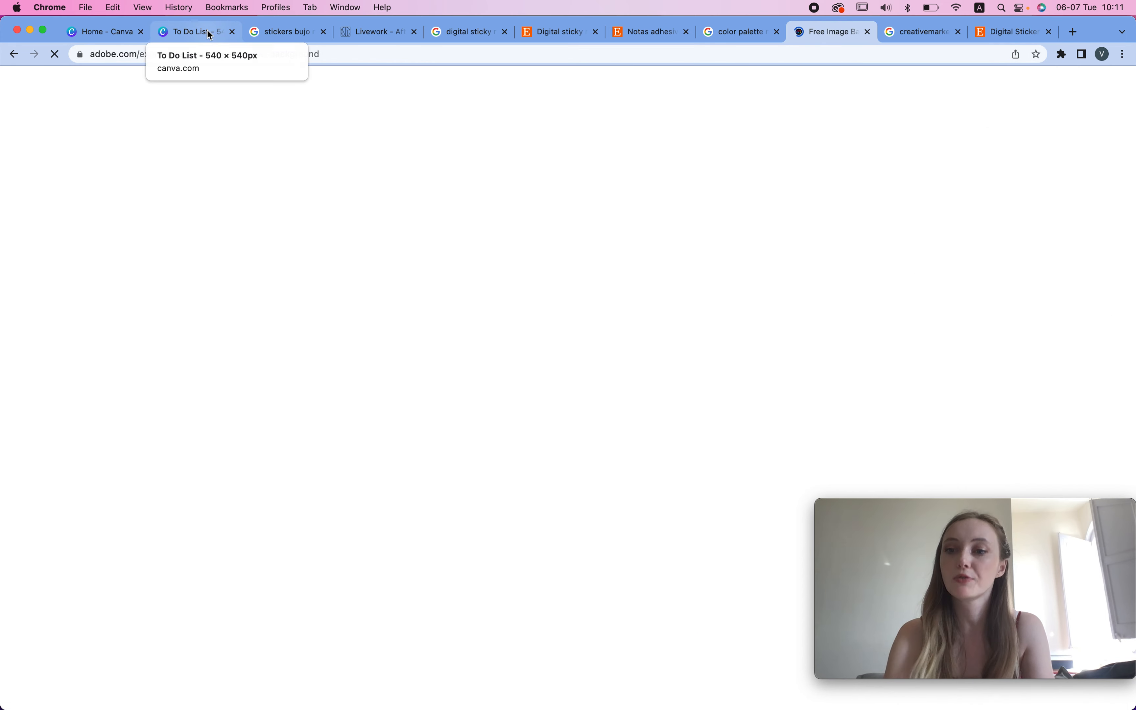
click(197, 32)
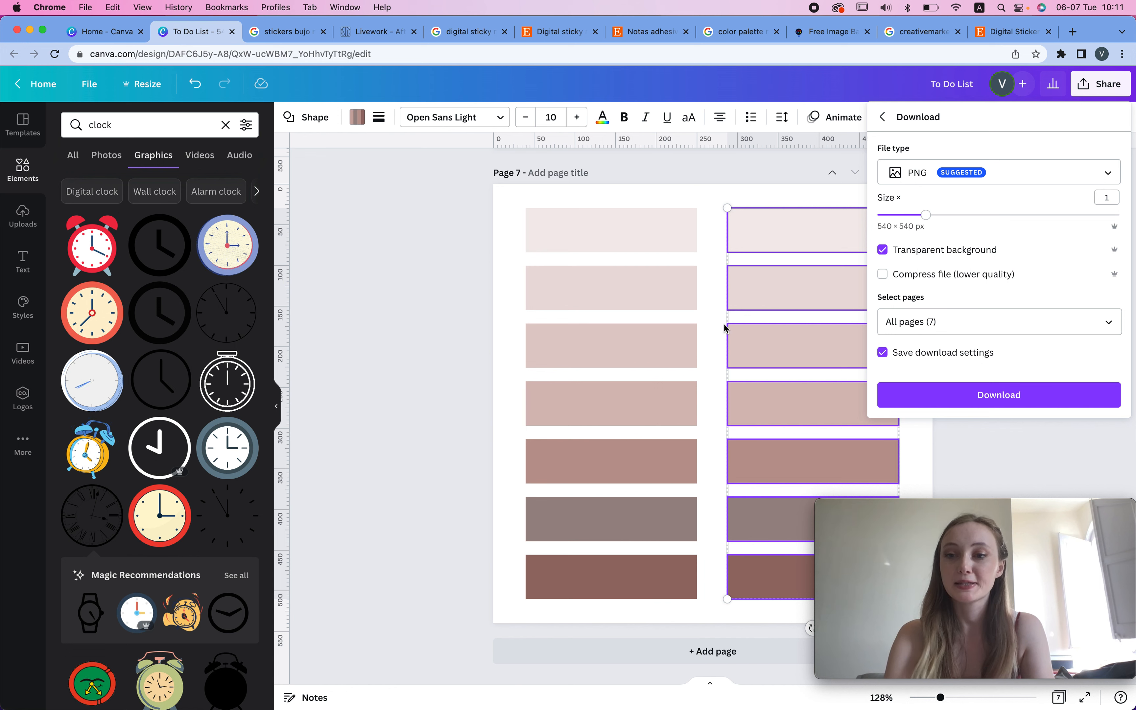
click(401, 374)
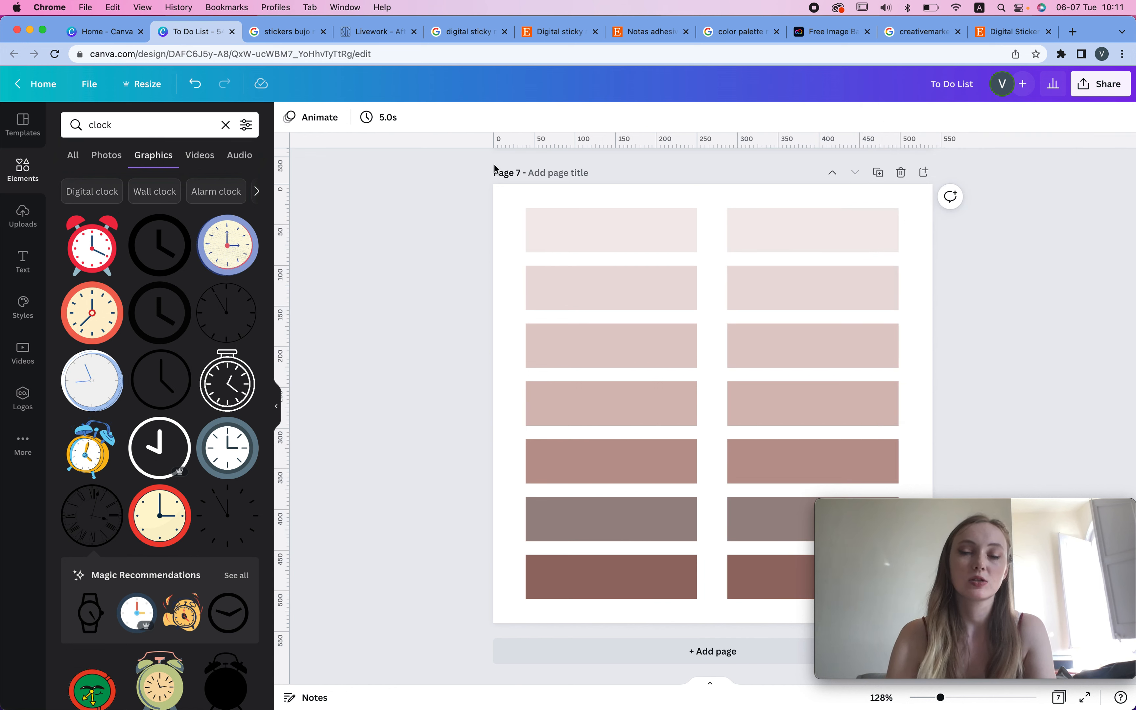
Add the text "Monday" in the Moontime font on the first label of page 7's right-hand column.
key(t)
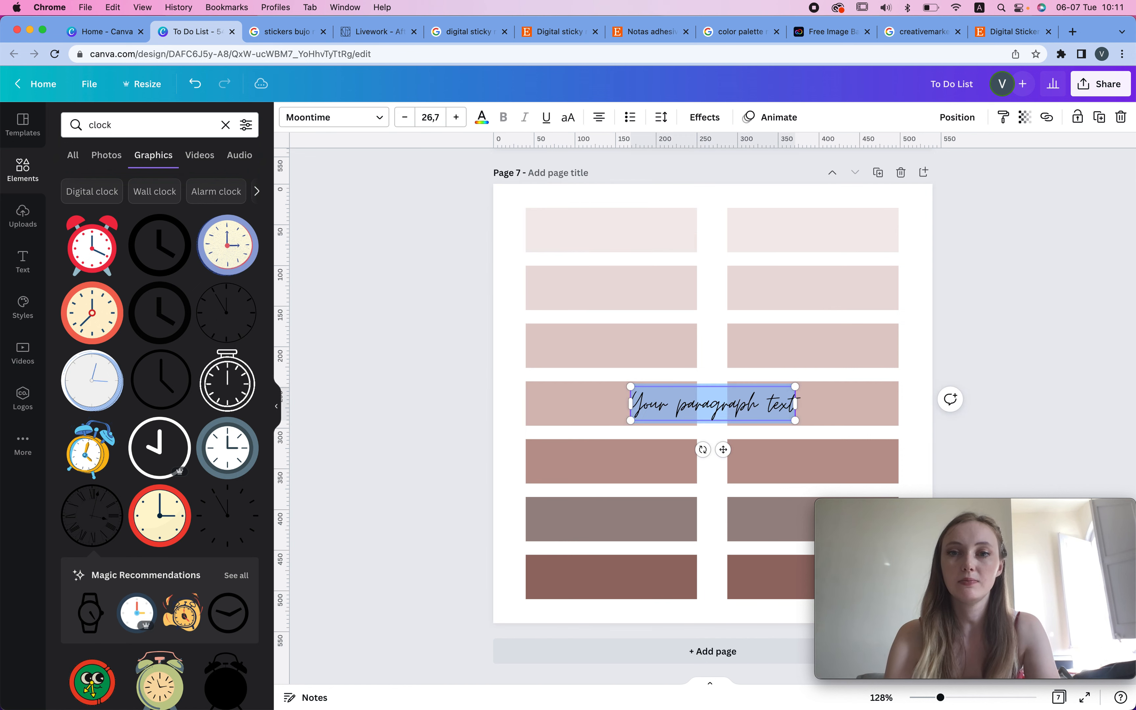
drag(785, 388, 824, 273)
text(Mo)
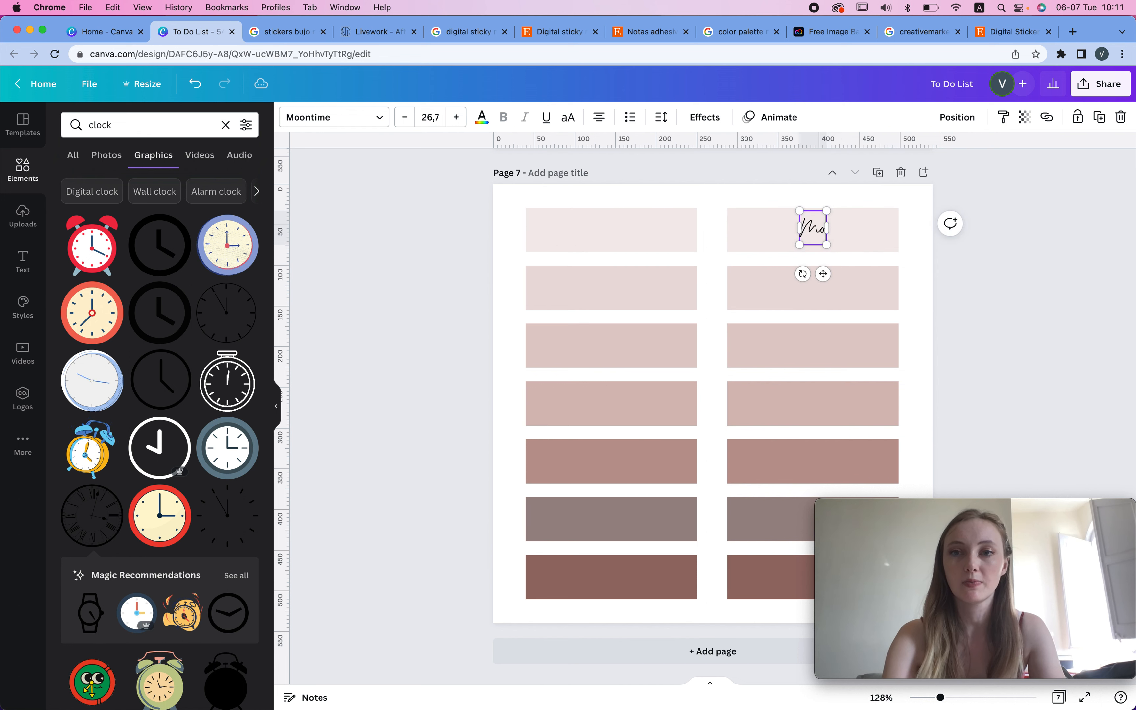
text(nday)
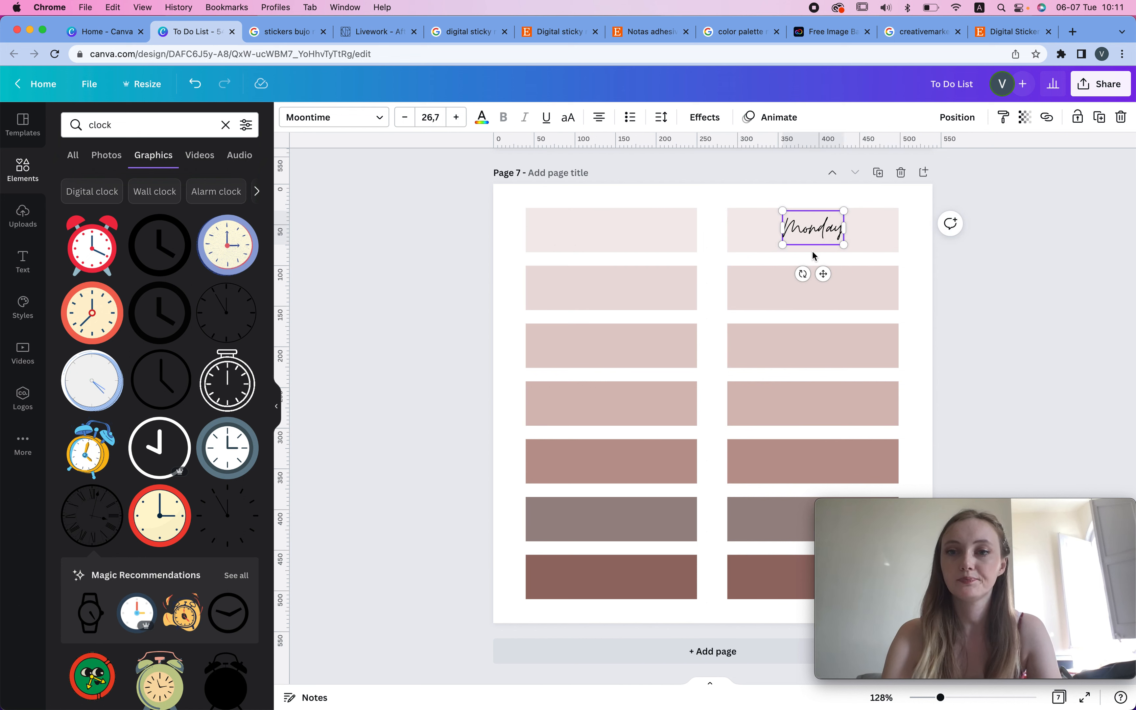
Copy the Monday text onto the second and third labels and change the copies to "Tuesday" and "Wed".
drag(821, 273, 823, 333)
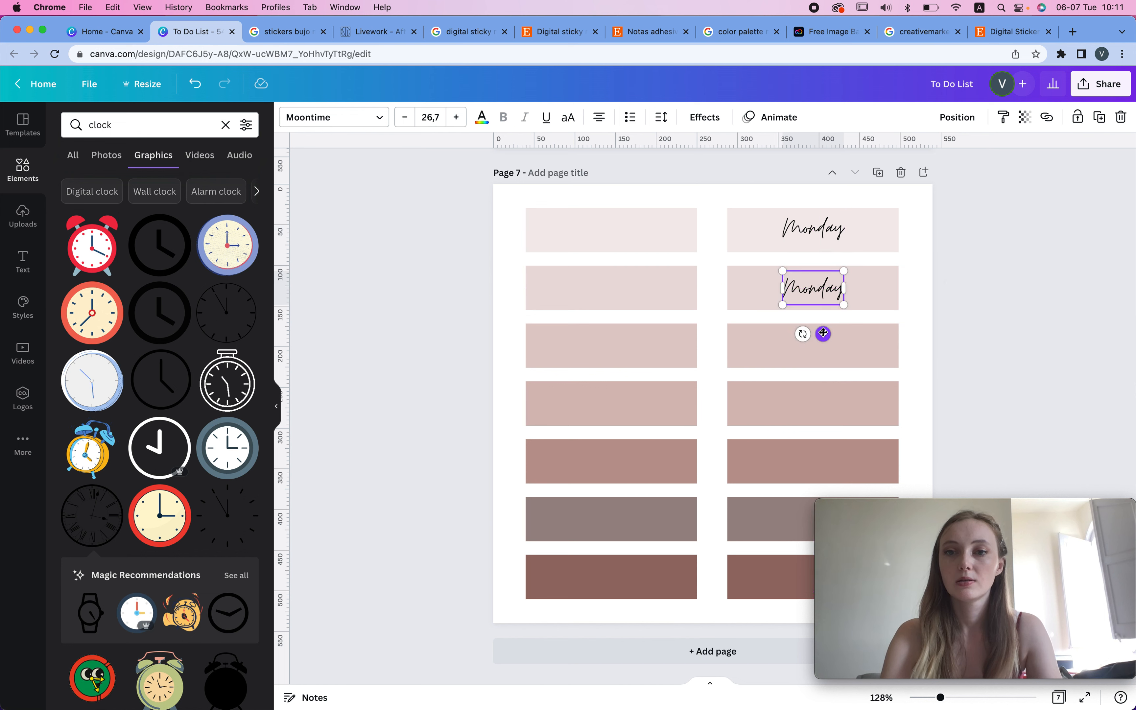
double_click(818, 294)
text(Tuesday)
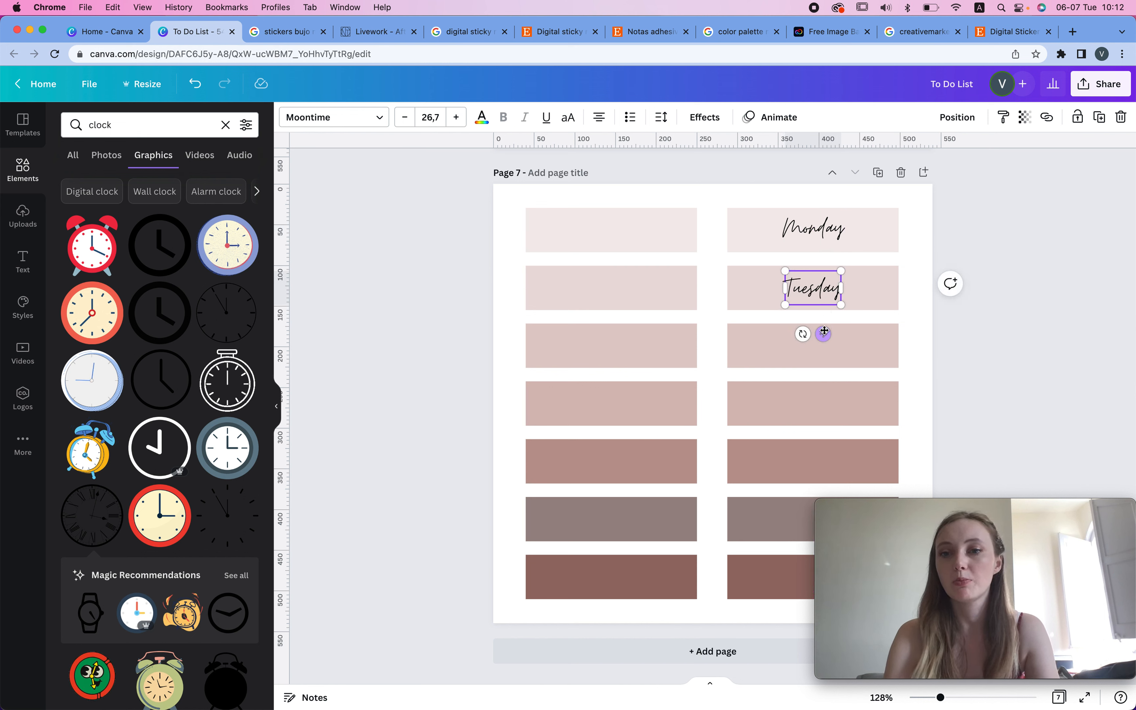
drag(824, 331, 822, 385)
double_click(816, 341)
text(Wed)
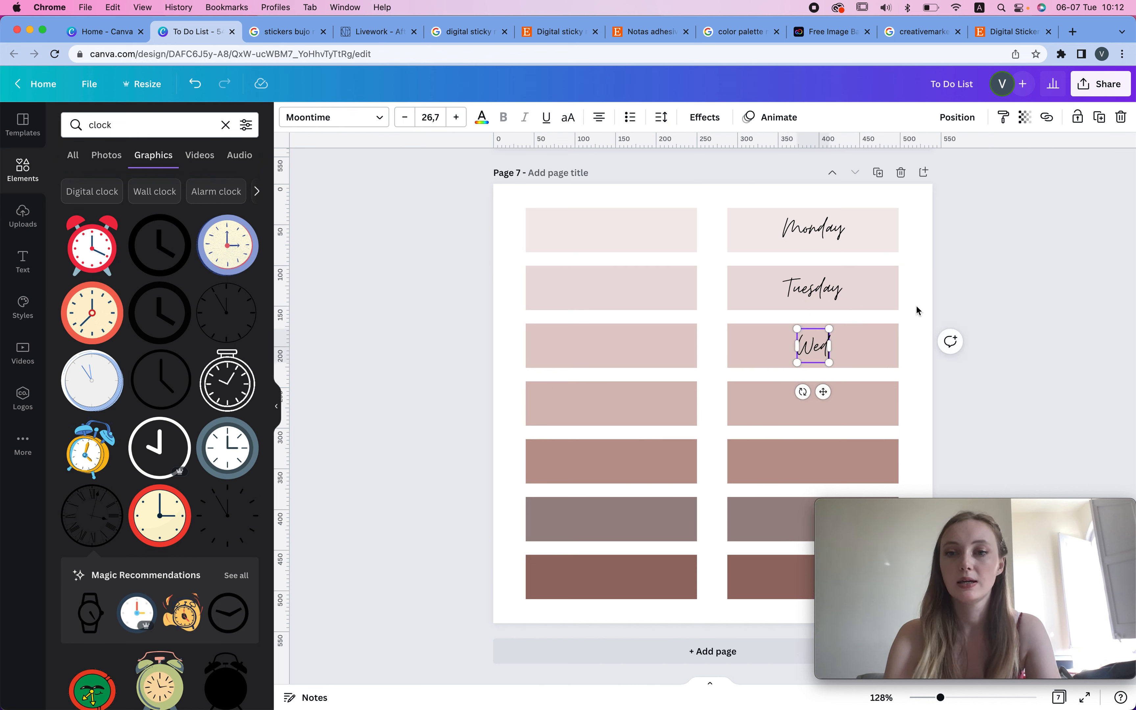
click(1126, 246)
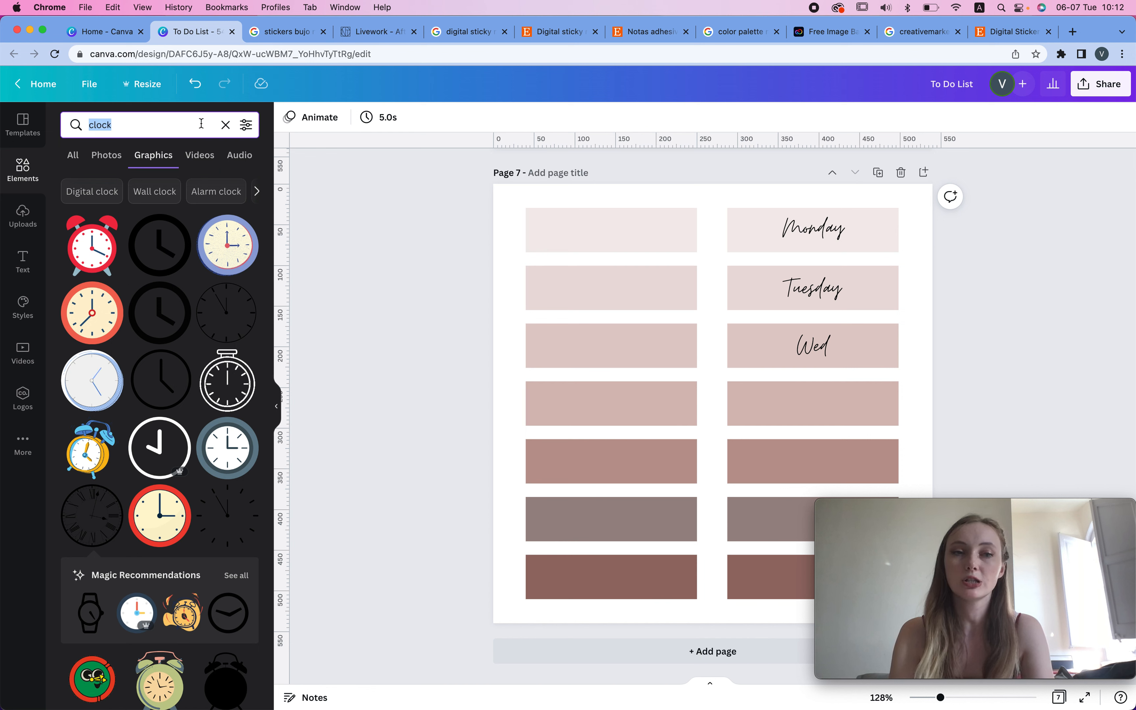
Search all element types for "noise" and add the white speckle texture to page 7.
text(noise)
key(Return)
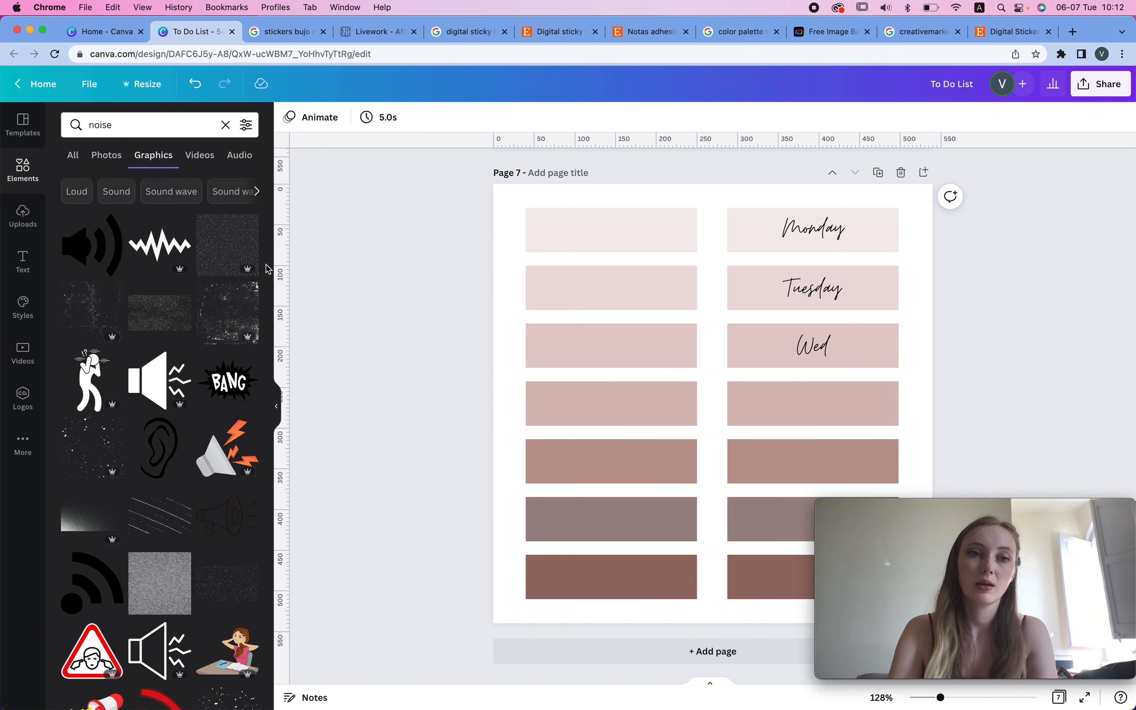
click(74, 156)
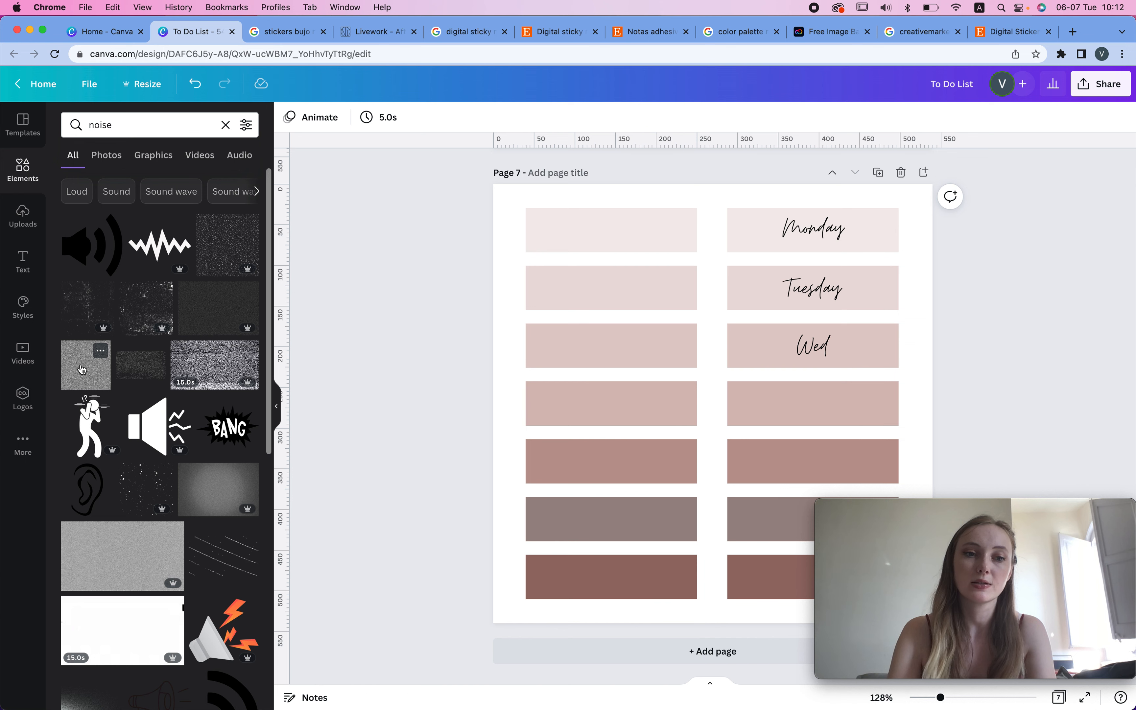
click(227, 244)
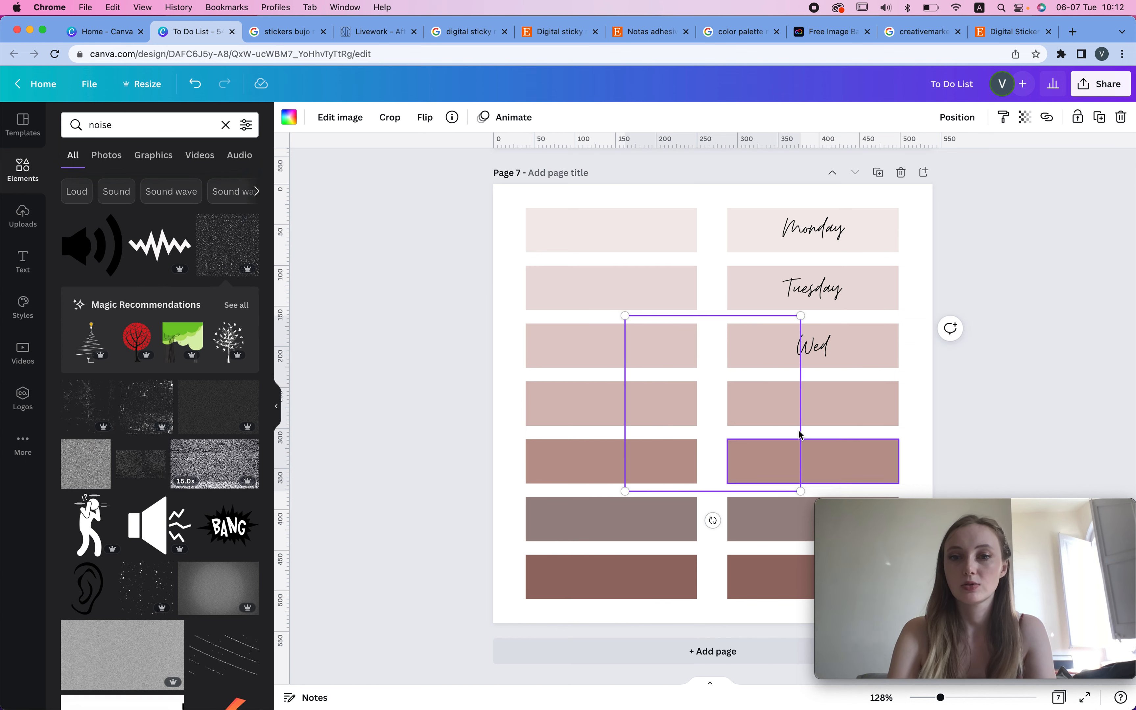
Shrink the speckle texture to the label height and place it at the left end of the right-hand column's fifth label.
drag(757, 397, 858, 510)
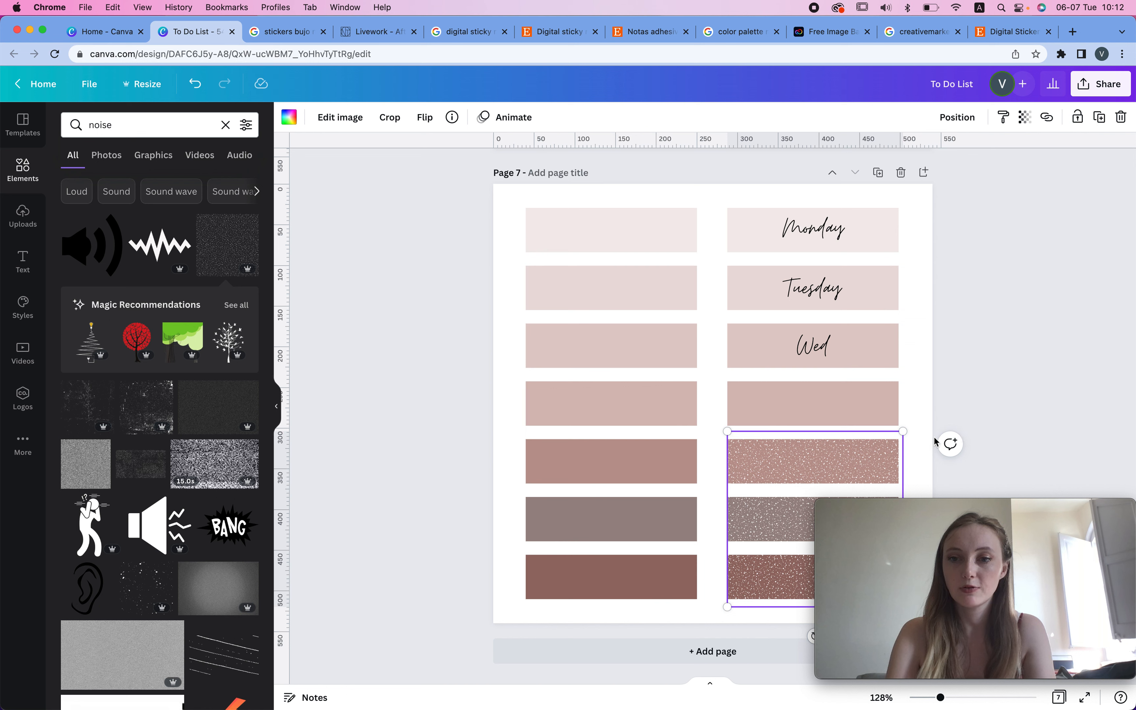
drag(796, 477, 797, 396)
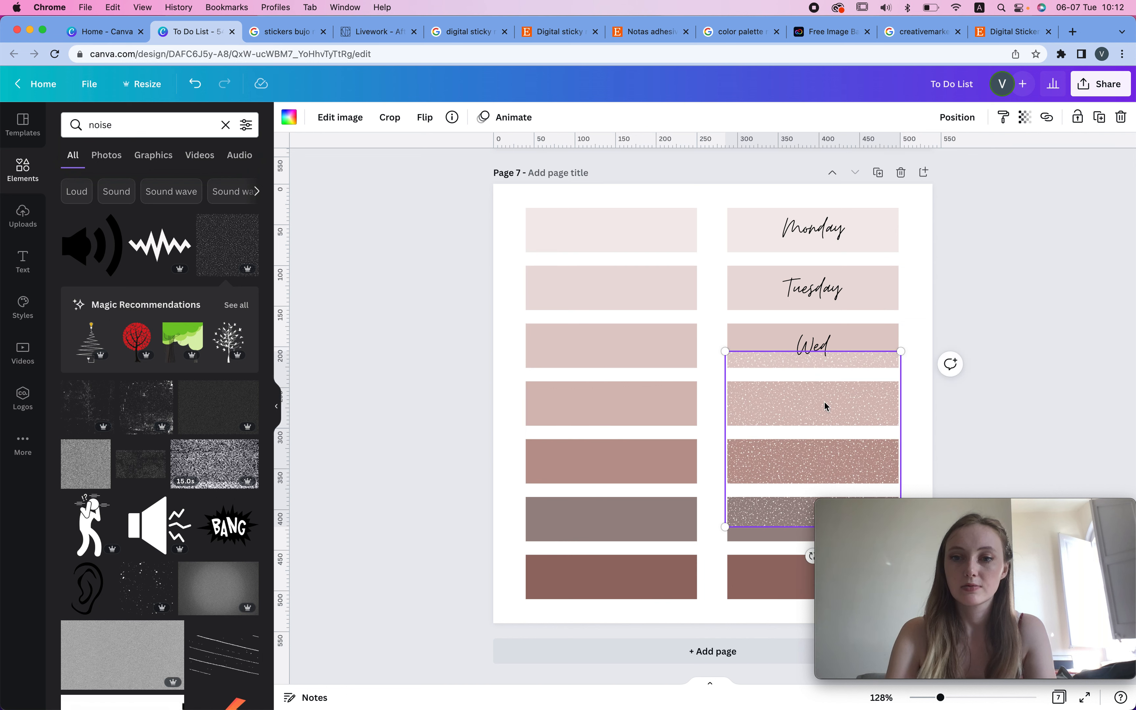
drag(902, 351, 880, 499)
click(981, 368)
scroll(1037, 342, up, 10)
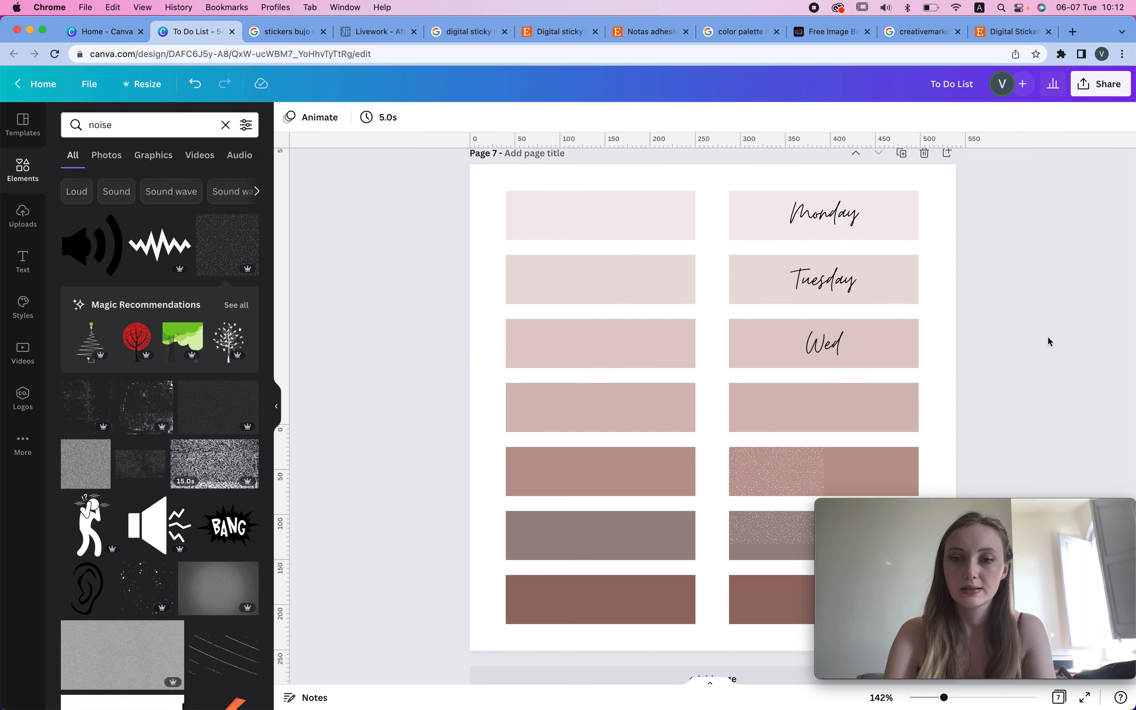
scroll(799, 390, down, 5)
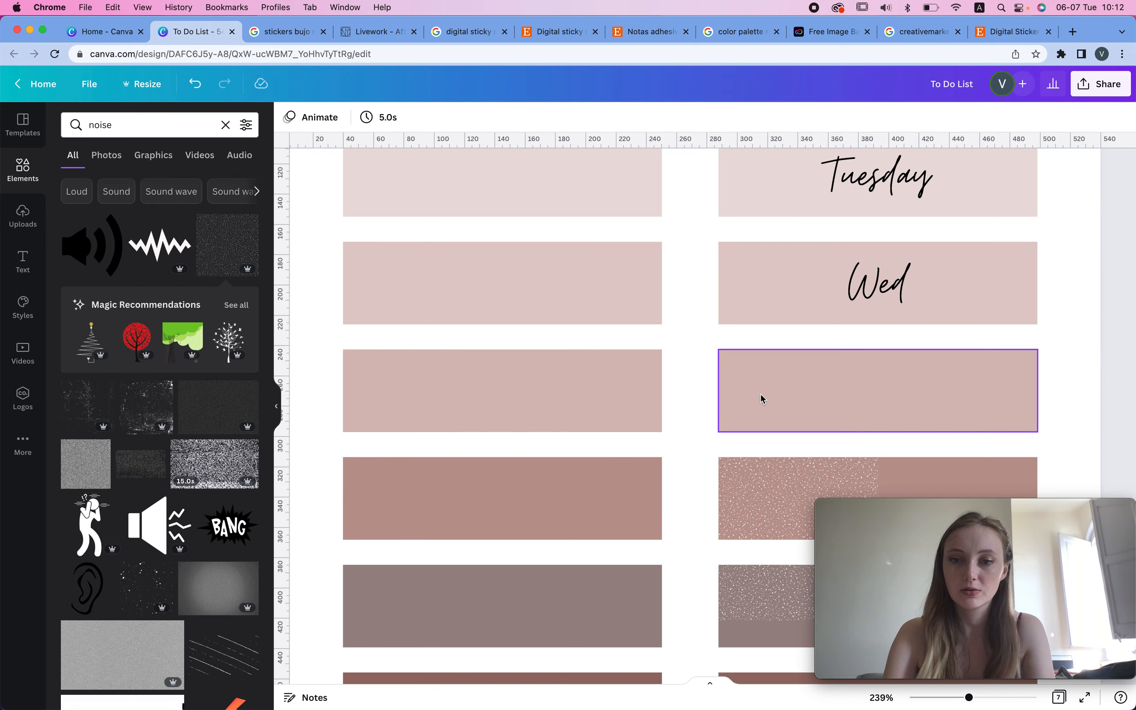
click(751, 371)
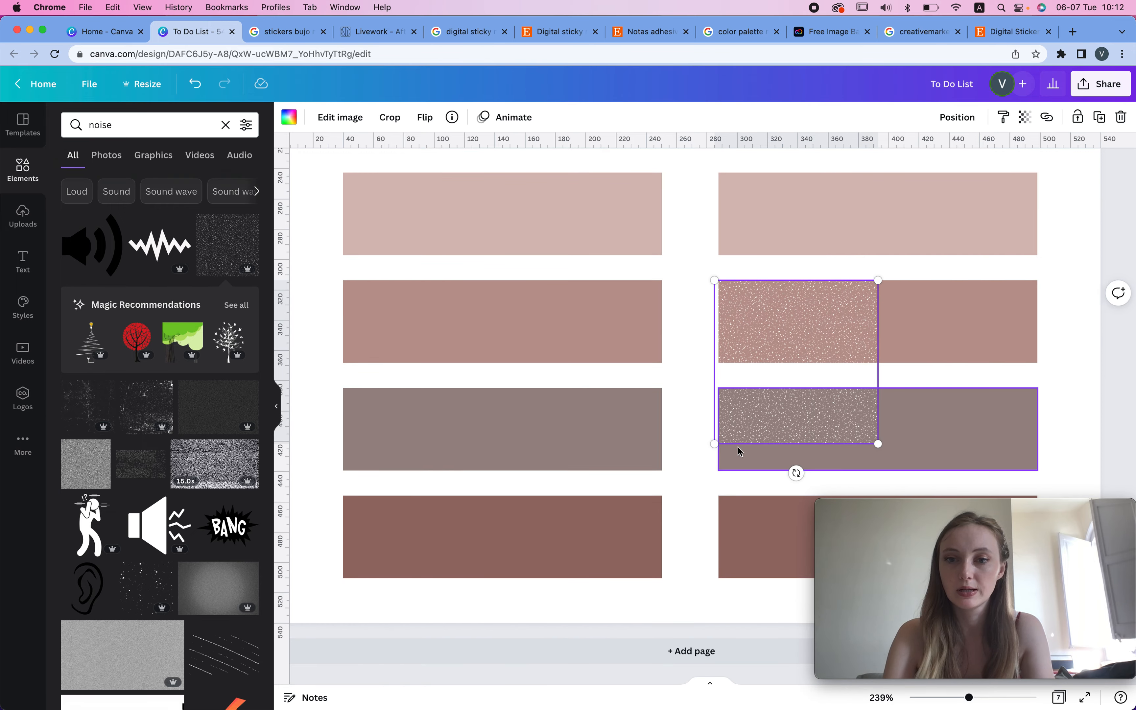
drag(714, 444, 776, 359)
Copy the speckle tile along the fifth label until four adjoining tiles cover its full width.
drag(836, 330, 997, 315)
shift+click(759, 319)
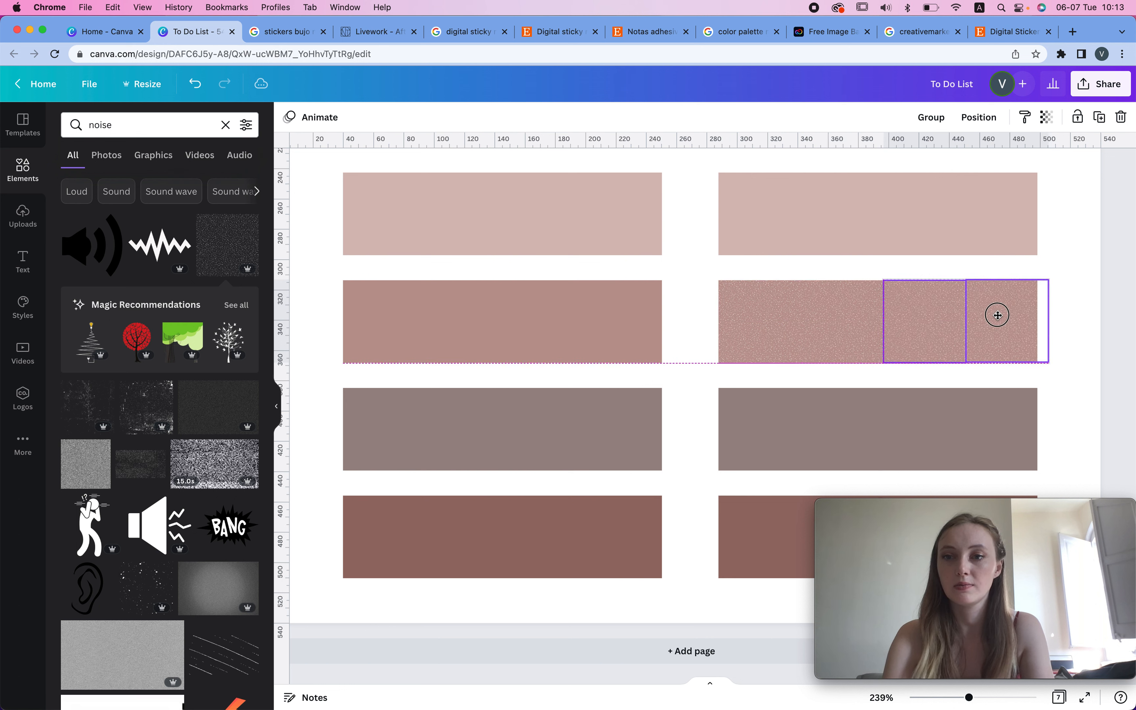
click(1023, 318)
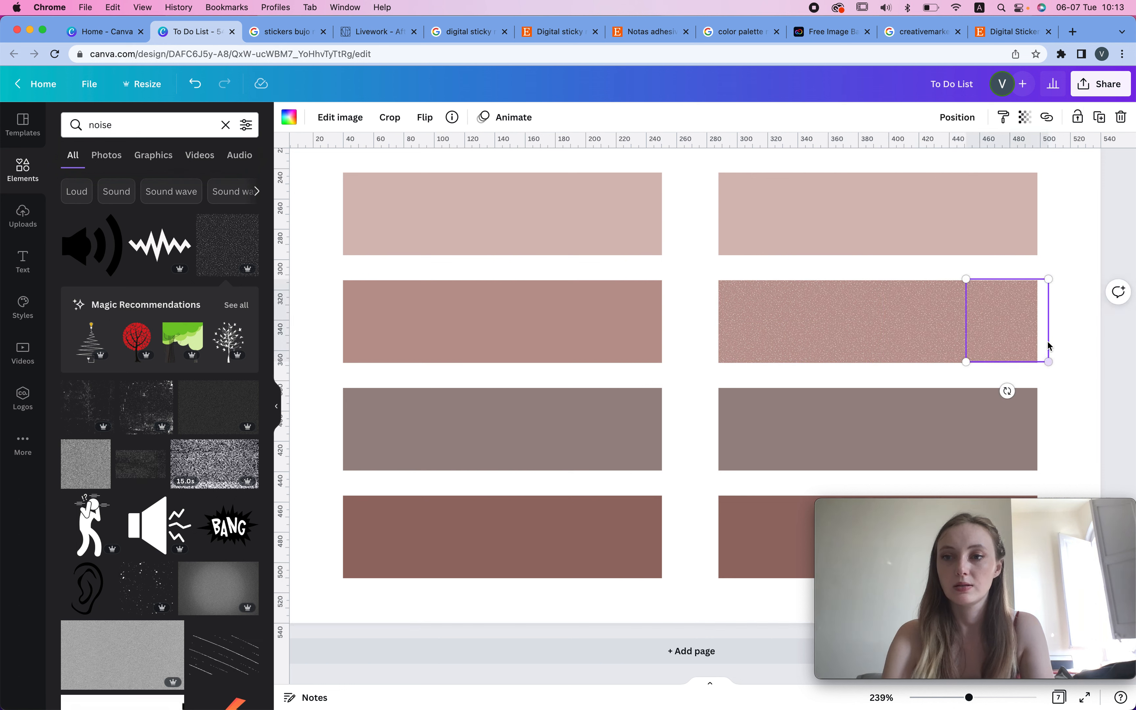
click(1059, 281)
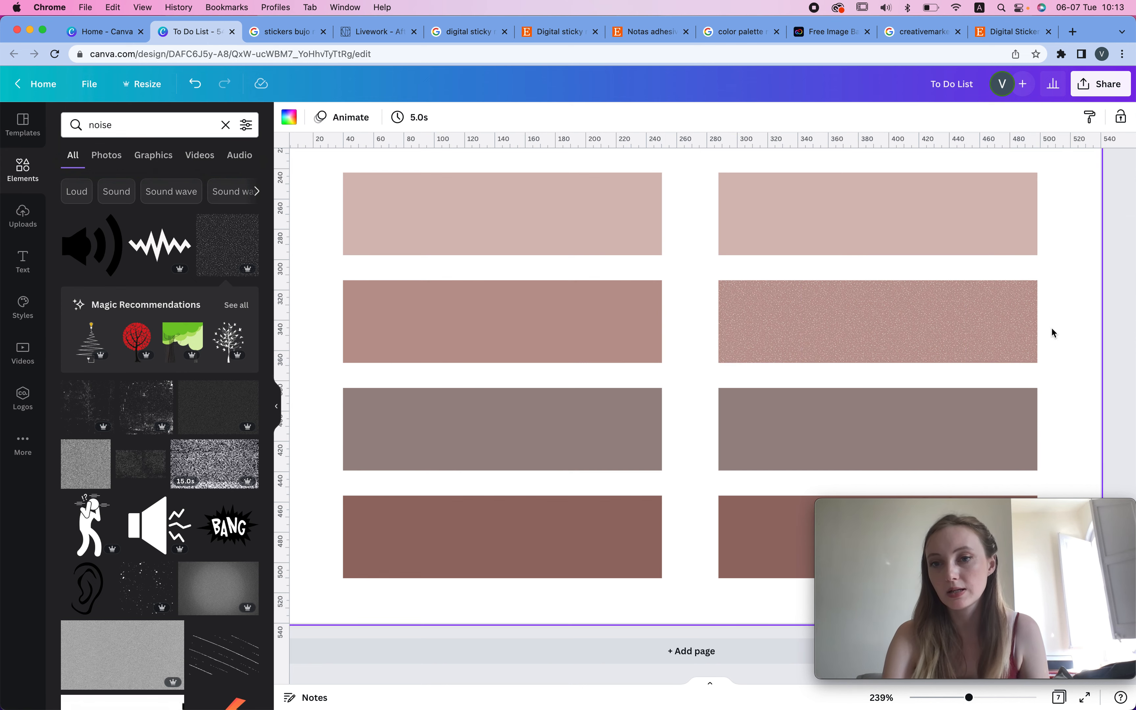
Select the four speckle tiles together and make them semi-transparent over the fifth label.
scroll(1080, 310, up, 2)
scroll(1100, 302, up, 4)
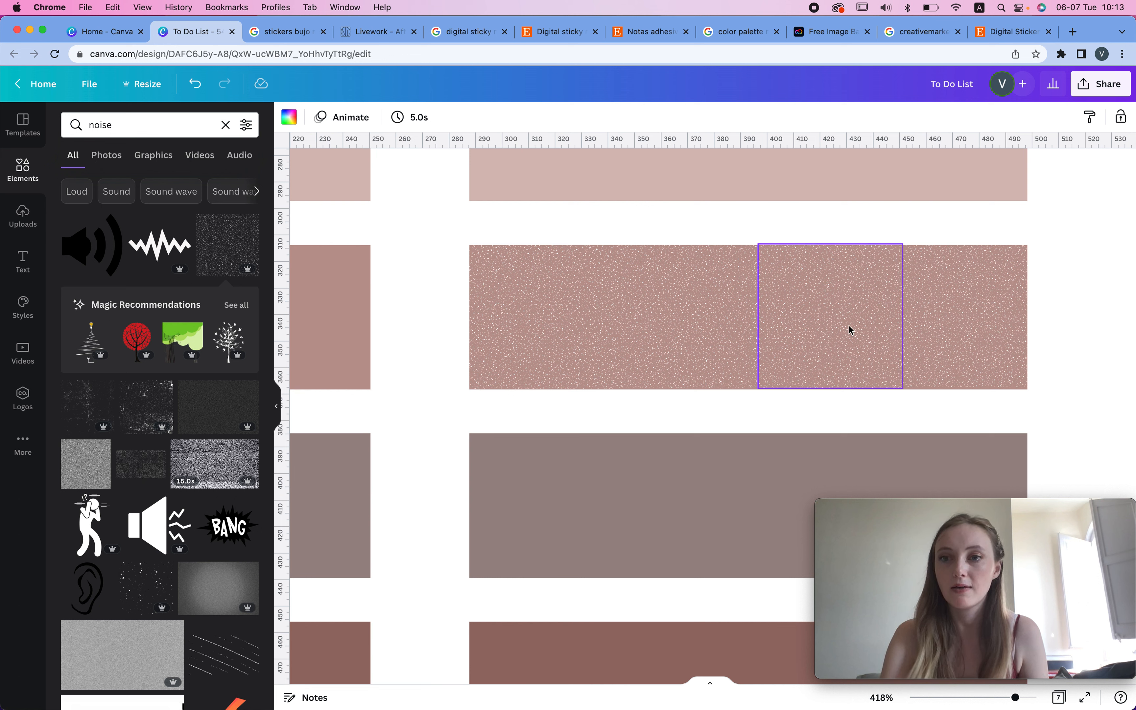
drag(1059, 331, 587, 300)
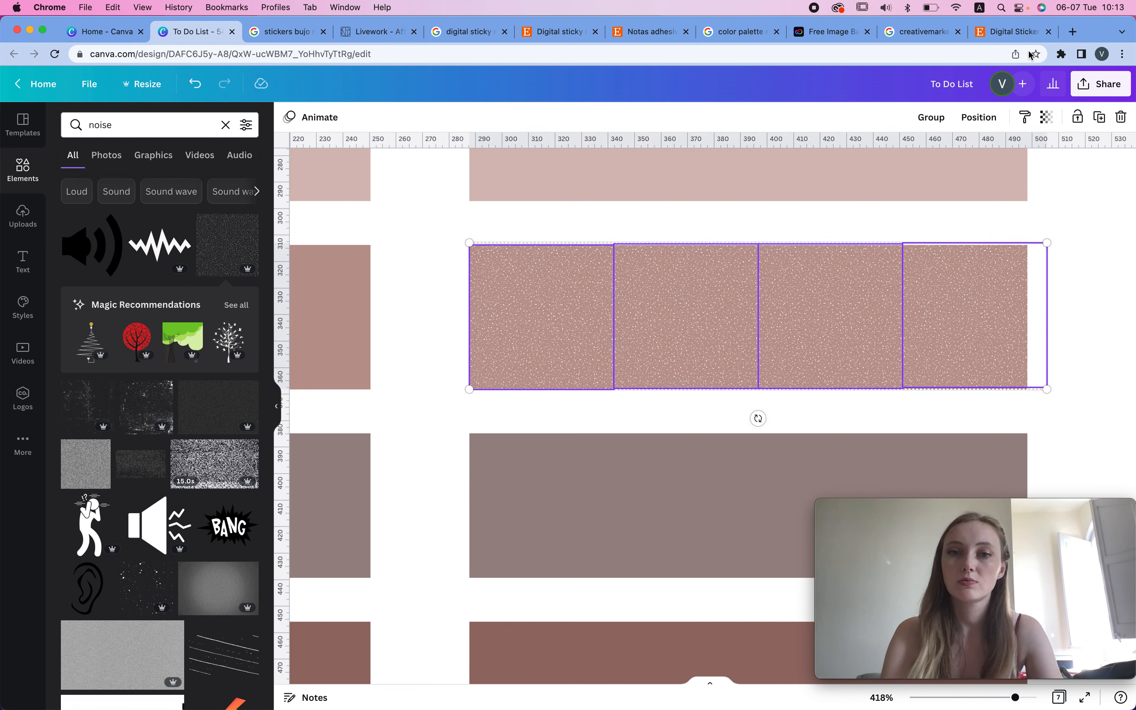
click(1046, 119)
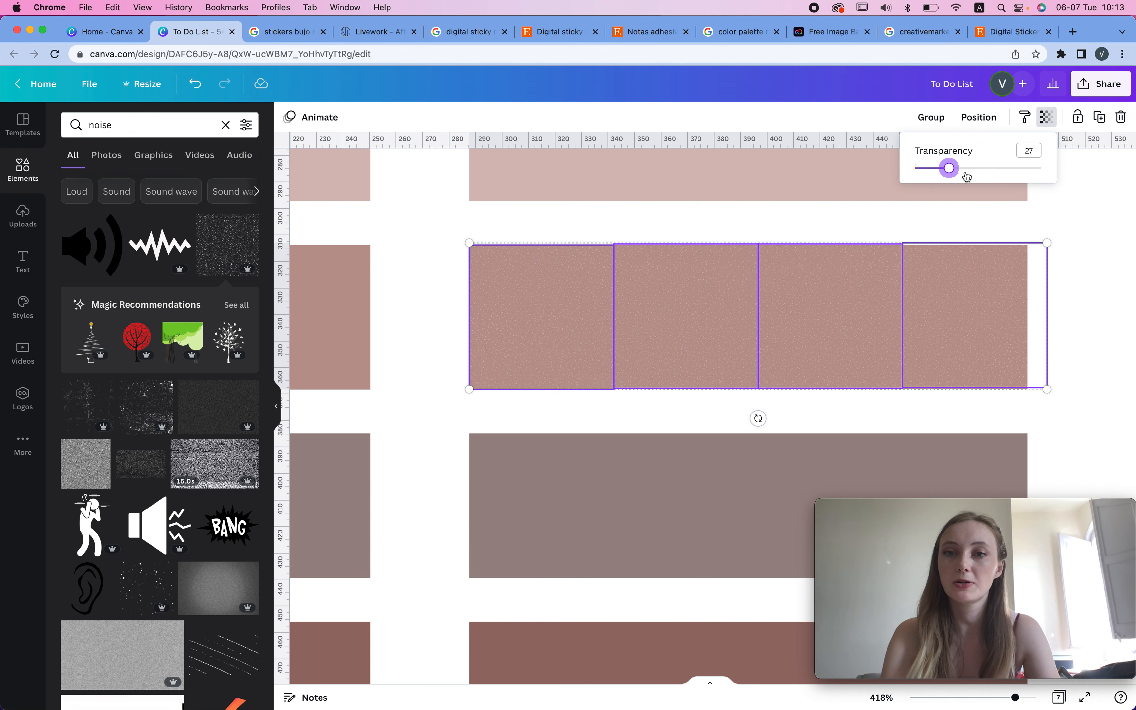
click(1088, 253)
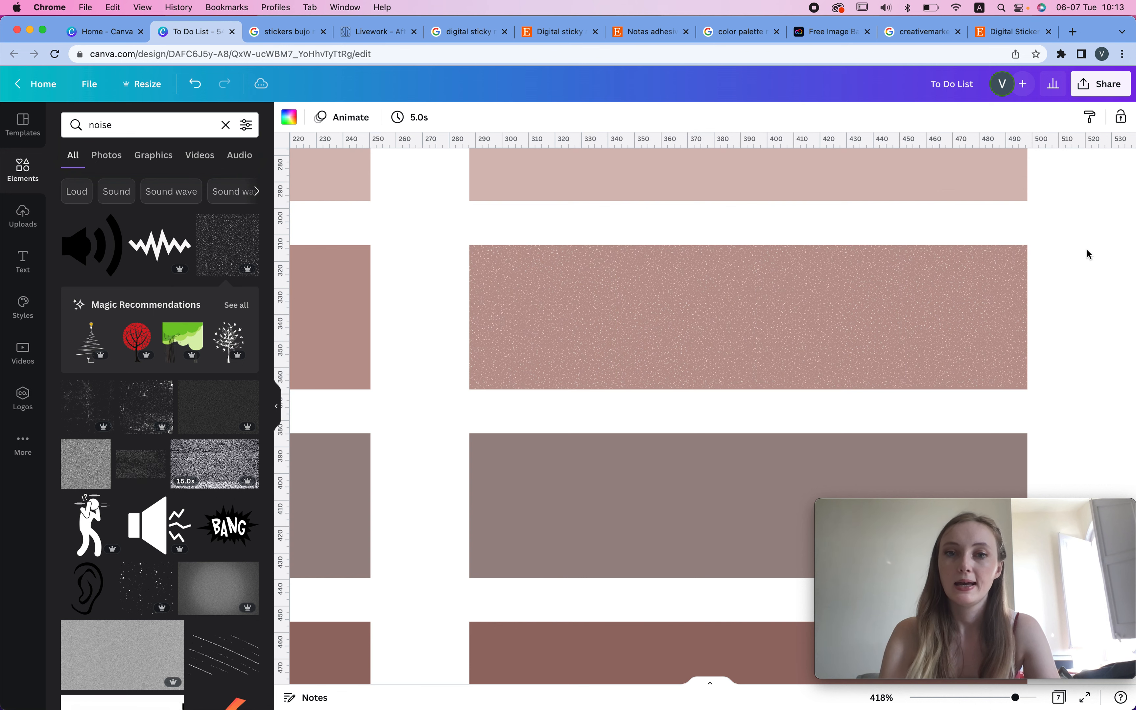
Search the element photos for "paper" and add the white crumpled paper photo to page 7.
click(115, 123)
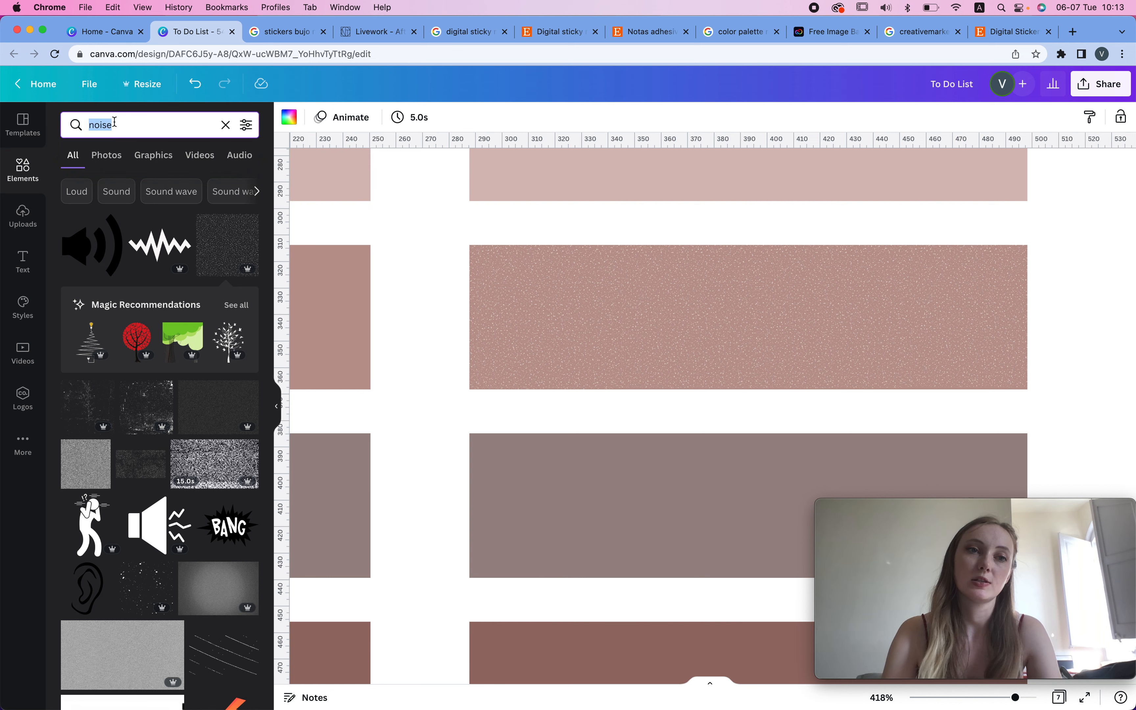
text(paper)
key(Return)
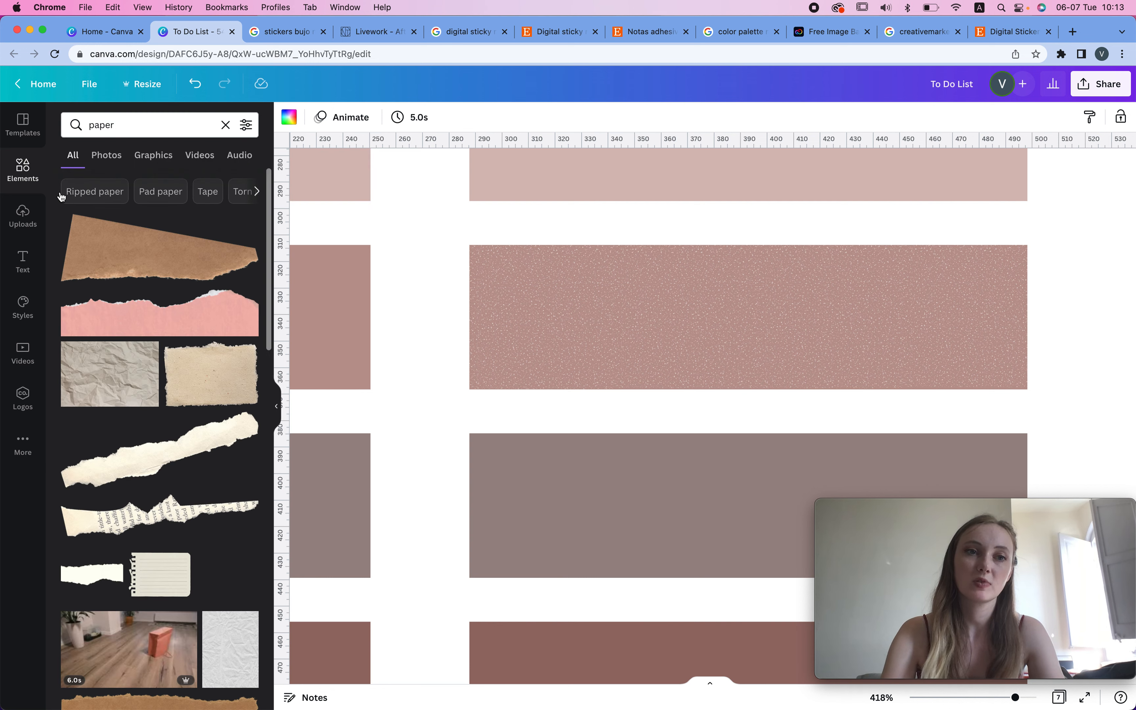
click(99, 162)
scroll(435, 260, down, 5)
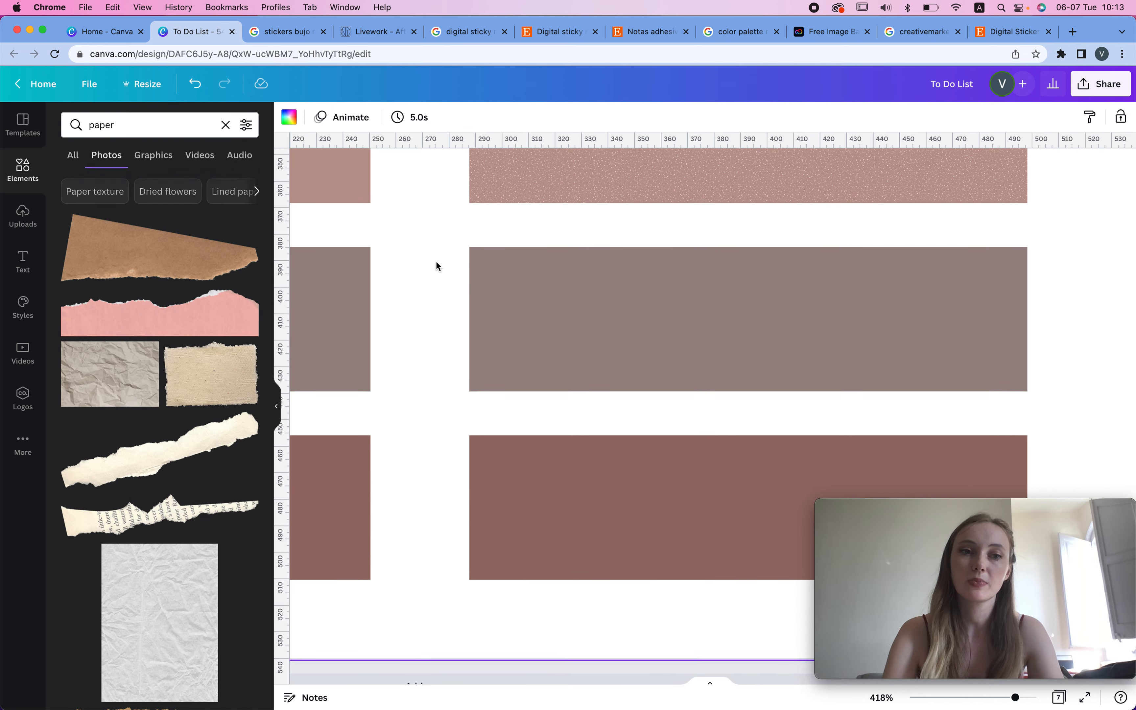
scroll(201, 467, down, 8)
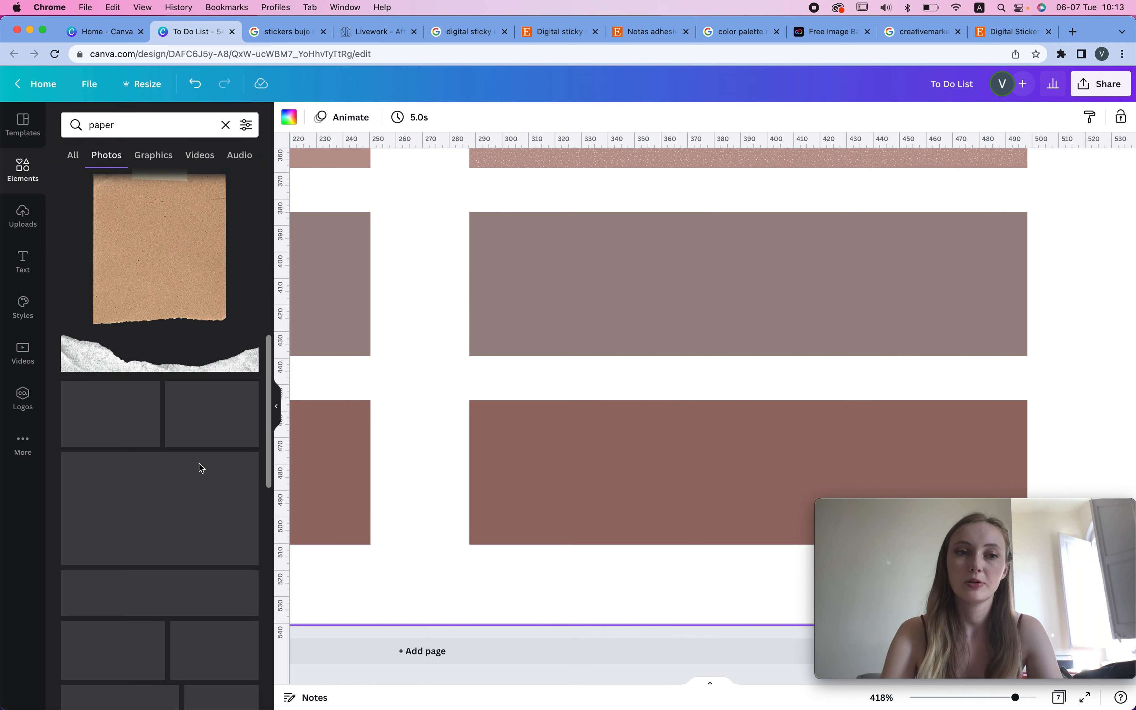
scroll(199, 468, up, 2)
click(170, 294)
Move the crumpled paper photo over the right-hand column and shrink it to start at the fifth label's upper left corner.
drag(588, 221, 824, 324)
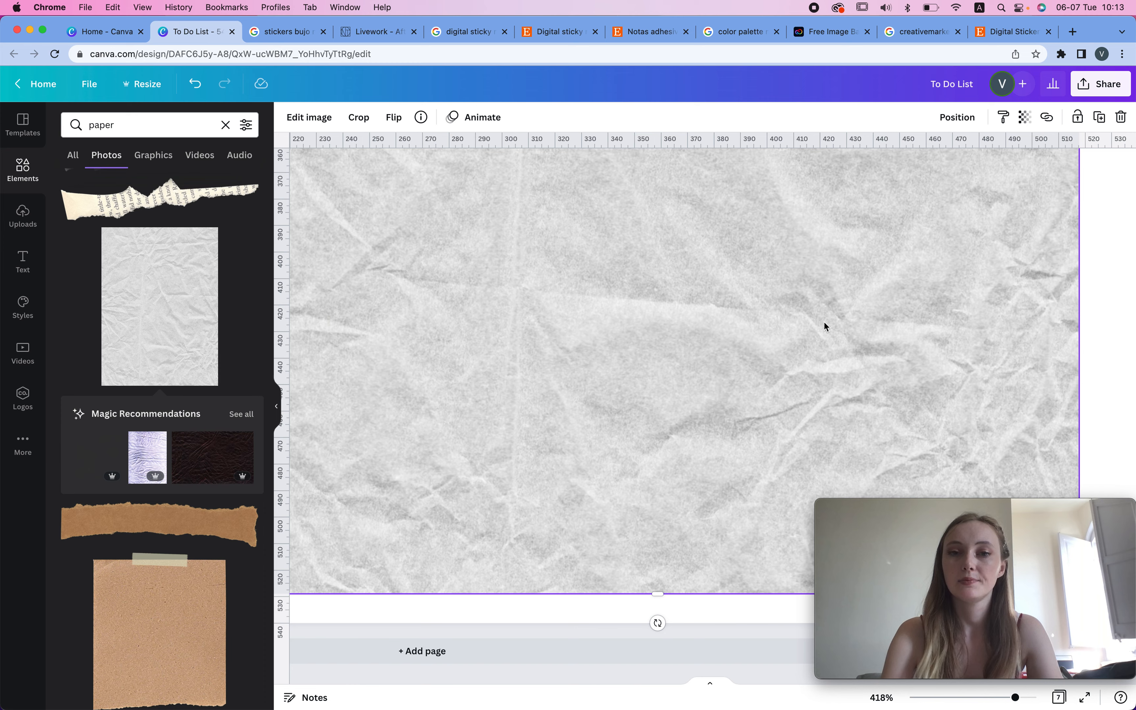
scroll(826, 328, down, 3)
scroll(826, 328, down, 6)
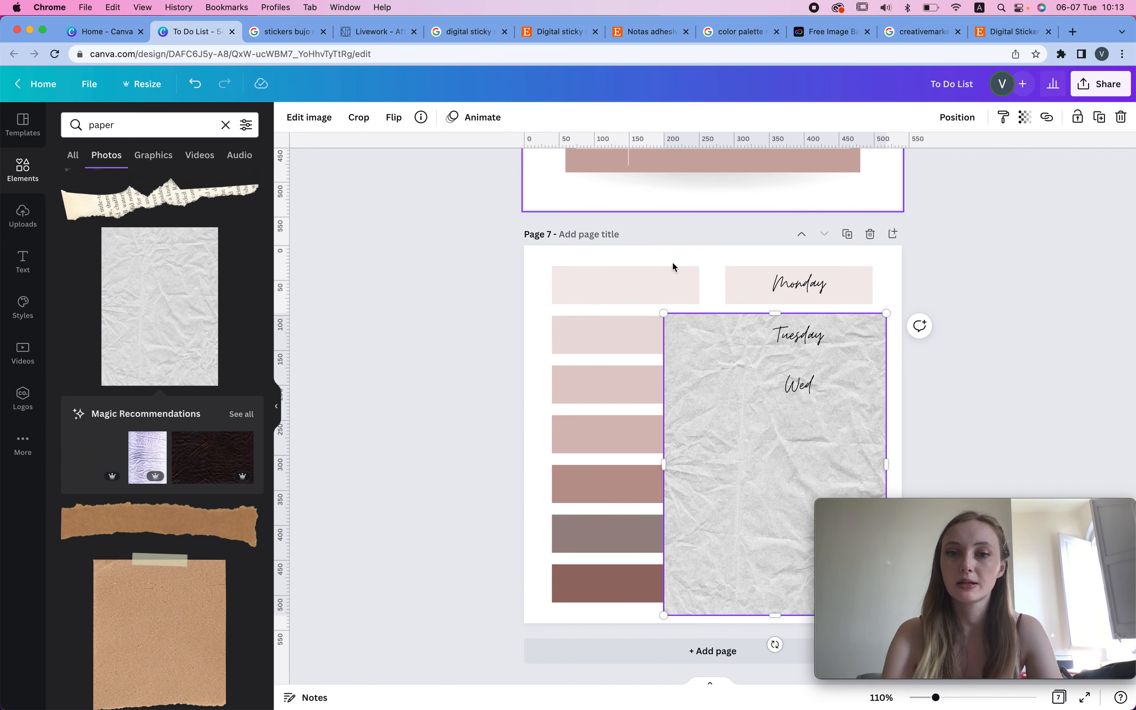
drag(662, 316, 735, 505)
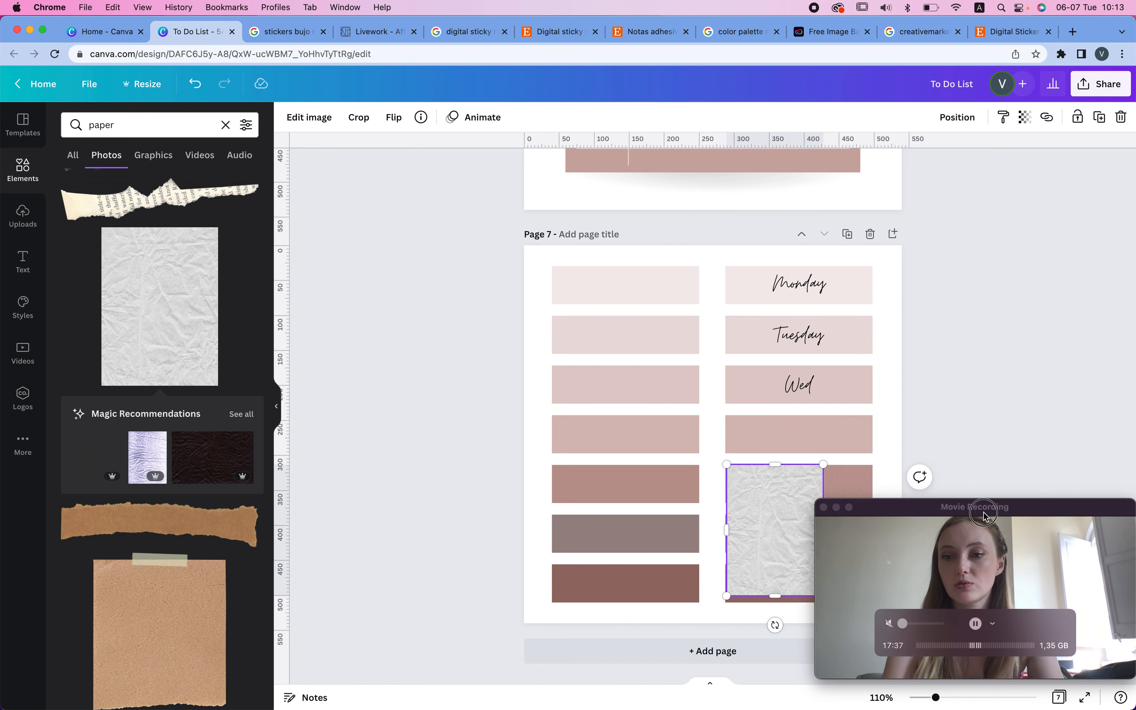
Crop the crumpled paper photo so it exactly covers the fifth label in the right-hand column.
drag(982, 511, 982, 223)
click(825, 532)
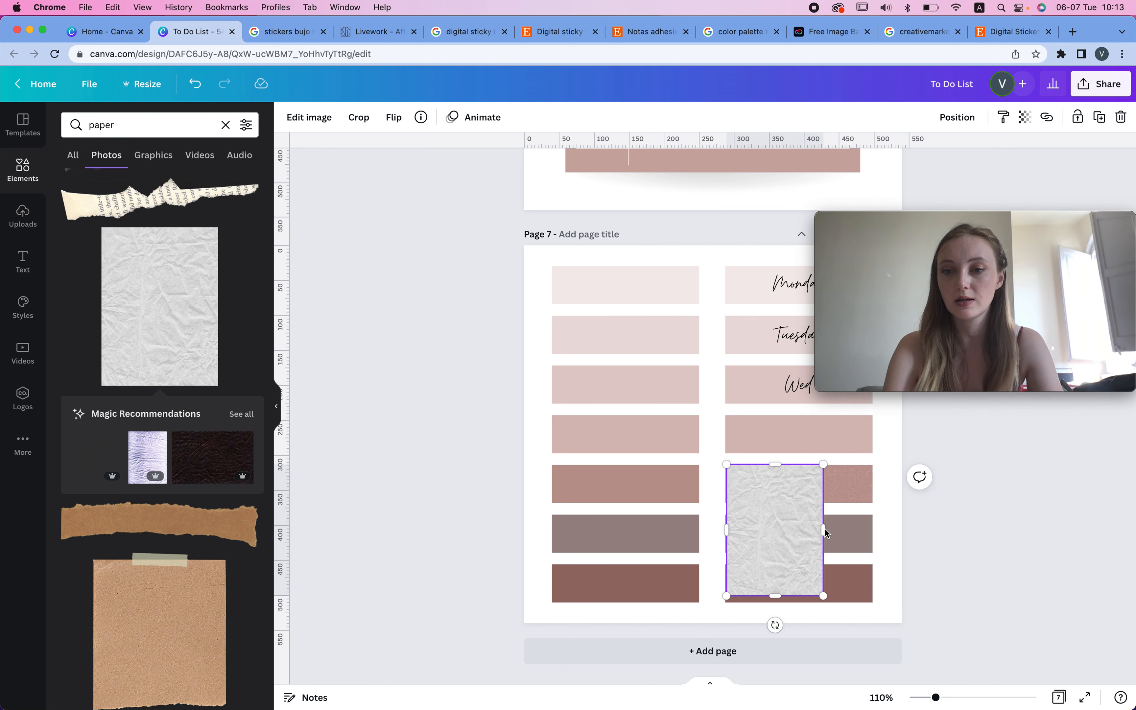
mouse_move(849, 529)
mouse_down()
mouse_move(880, 527)
mouse_move(870, 532)
mouse_up()
drag(800, 573, 791, 530)
click(957, 492)
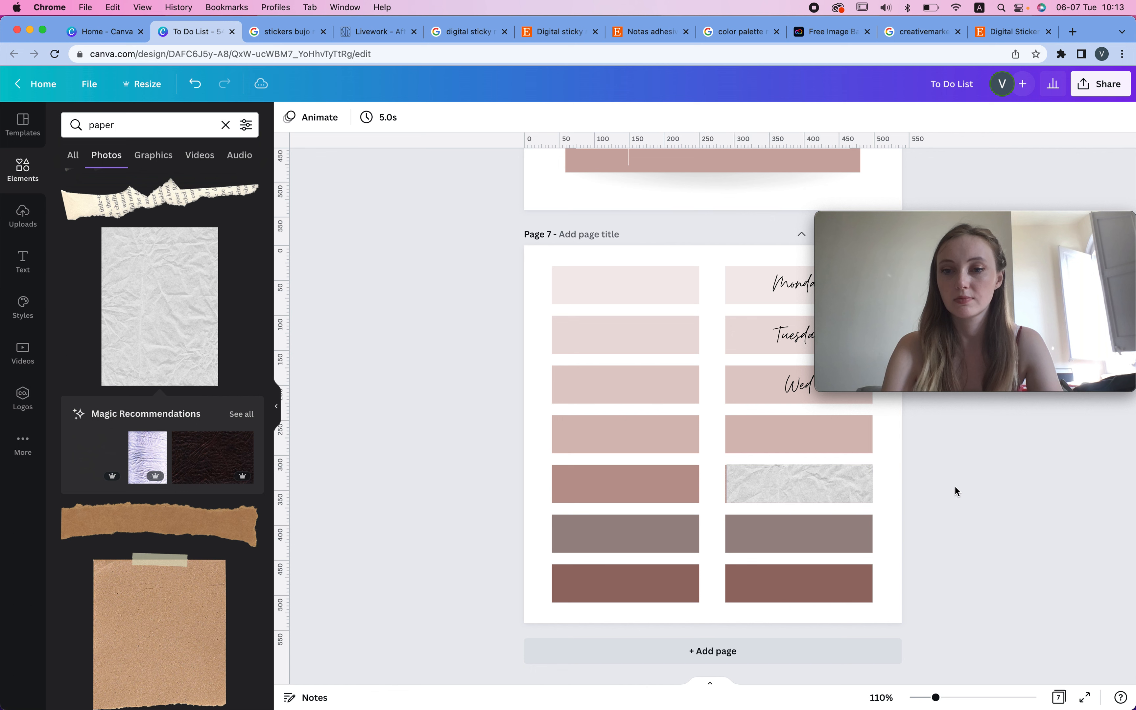
click(741, 492)
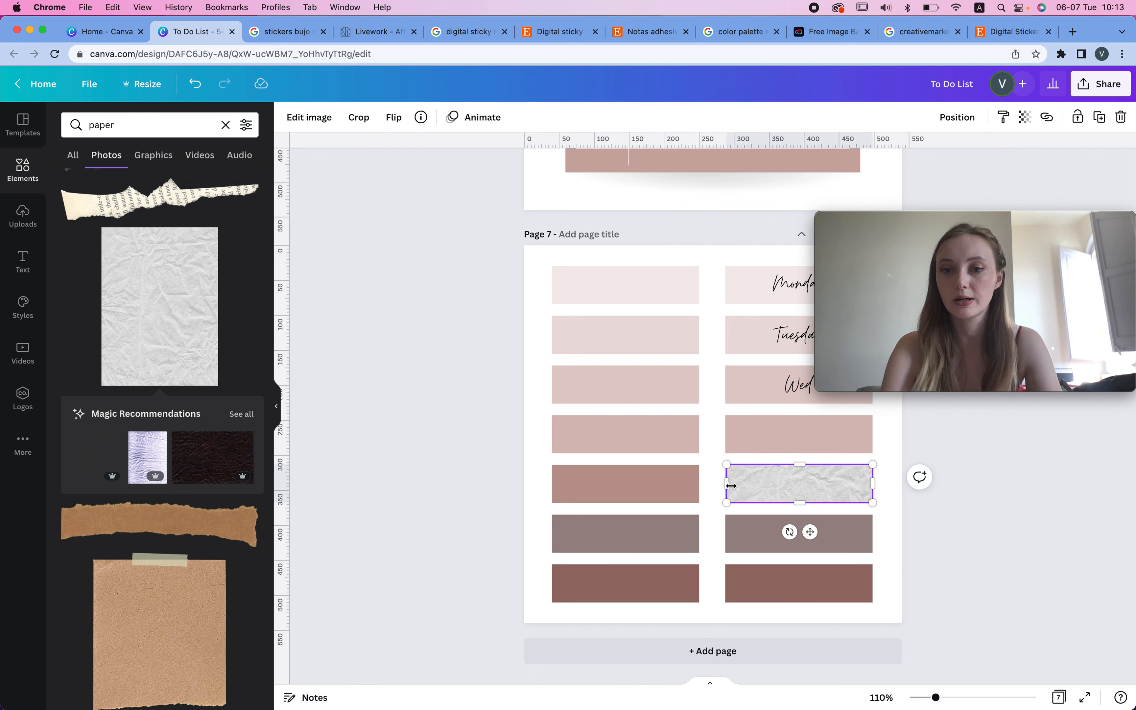
drag(729, 485, 726, 484)
click(932, 496)
Copy the paper strip onto the sixth label in the right-hand column and set its transparency to 40.
click(774, 484)
drag(776, 522, 772, 540)
click(1025, 118)
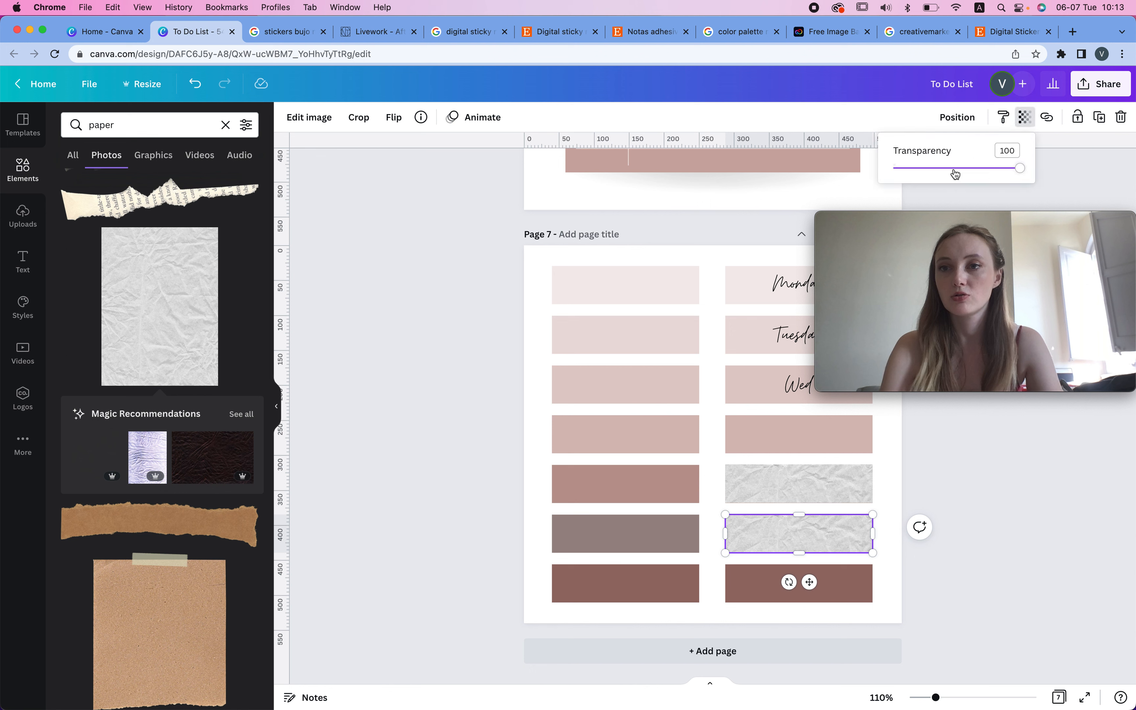
click(943, 168)
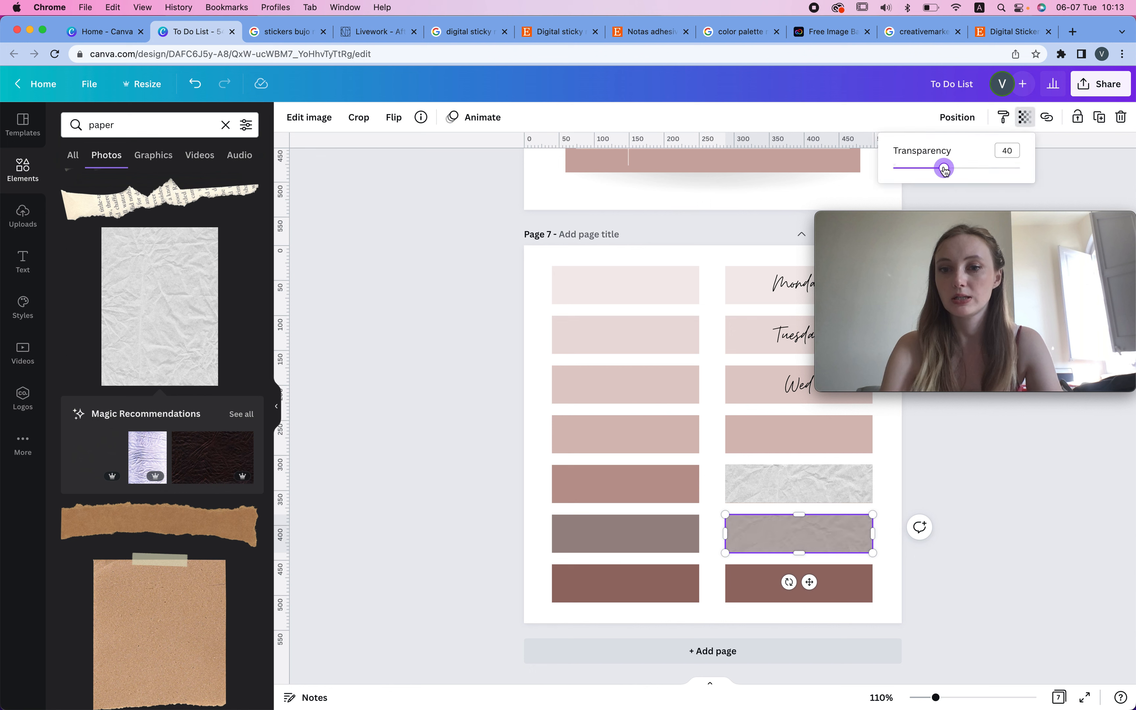
click(991, 528)
Copy the semi-transparent paper strip onto the seventh label in the right-hand column.
click(845, 532)
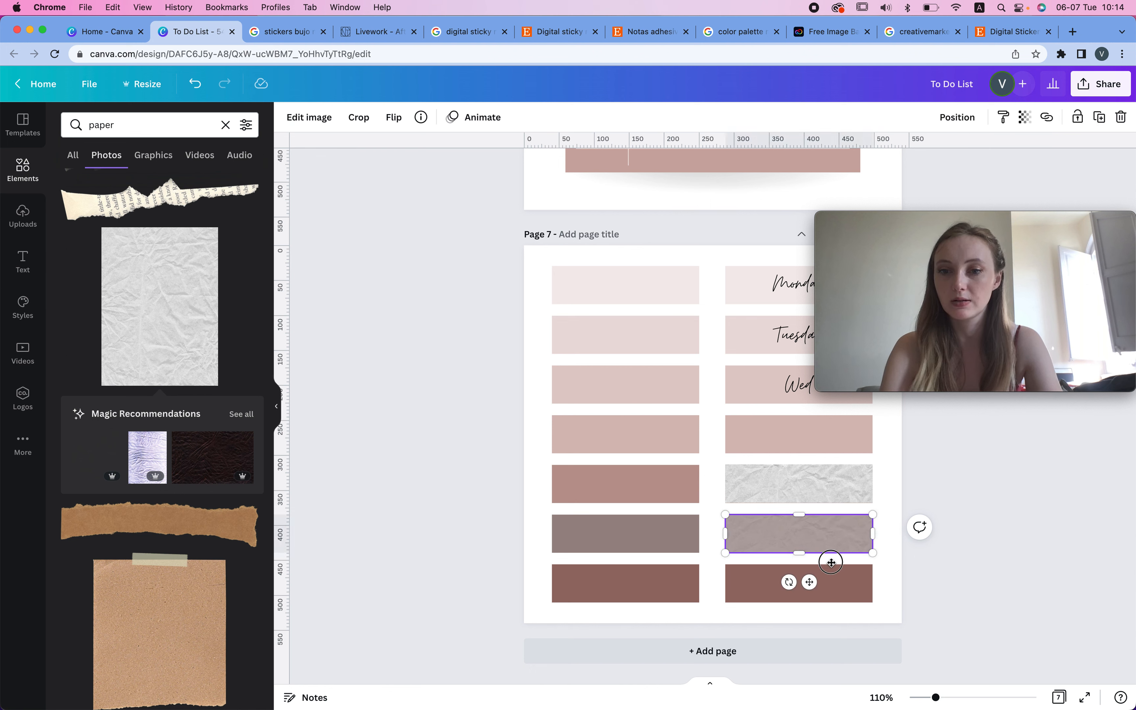
drag(831, 562, 830, 580)
click(1002, 546)
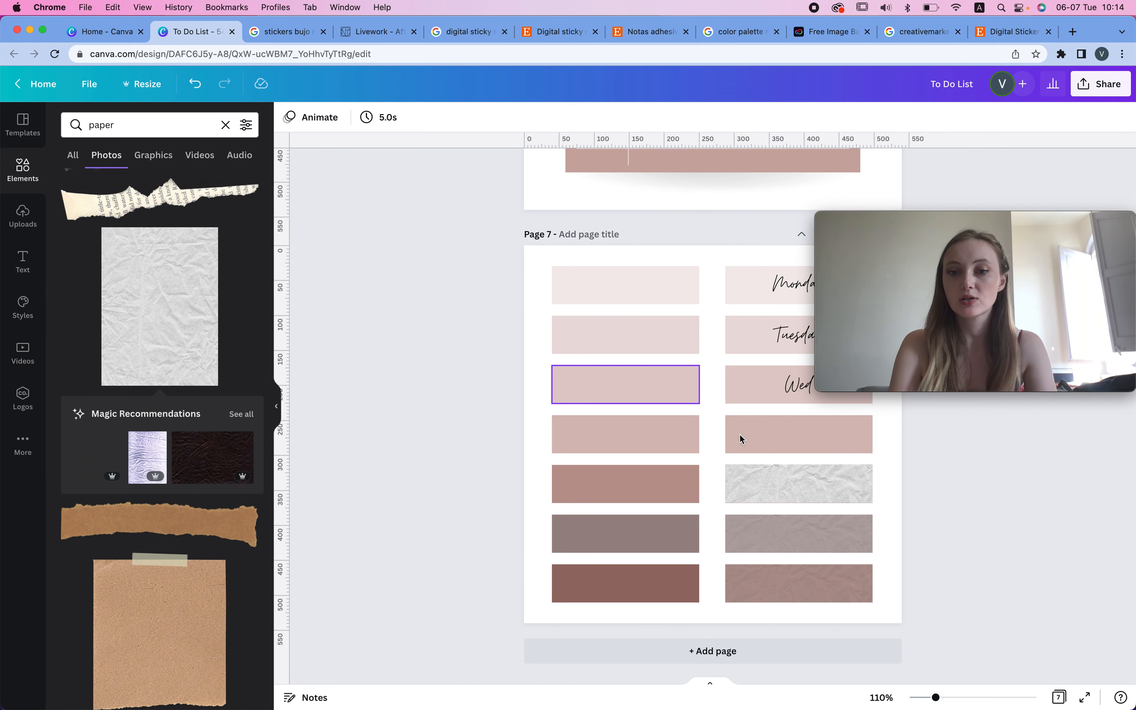
Add page 8 with a brown circle, copy it into a vertical column of three, and select all three circles.
click(757, 647)
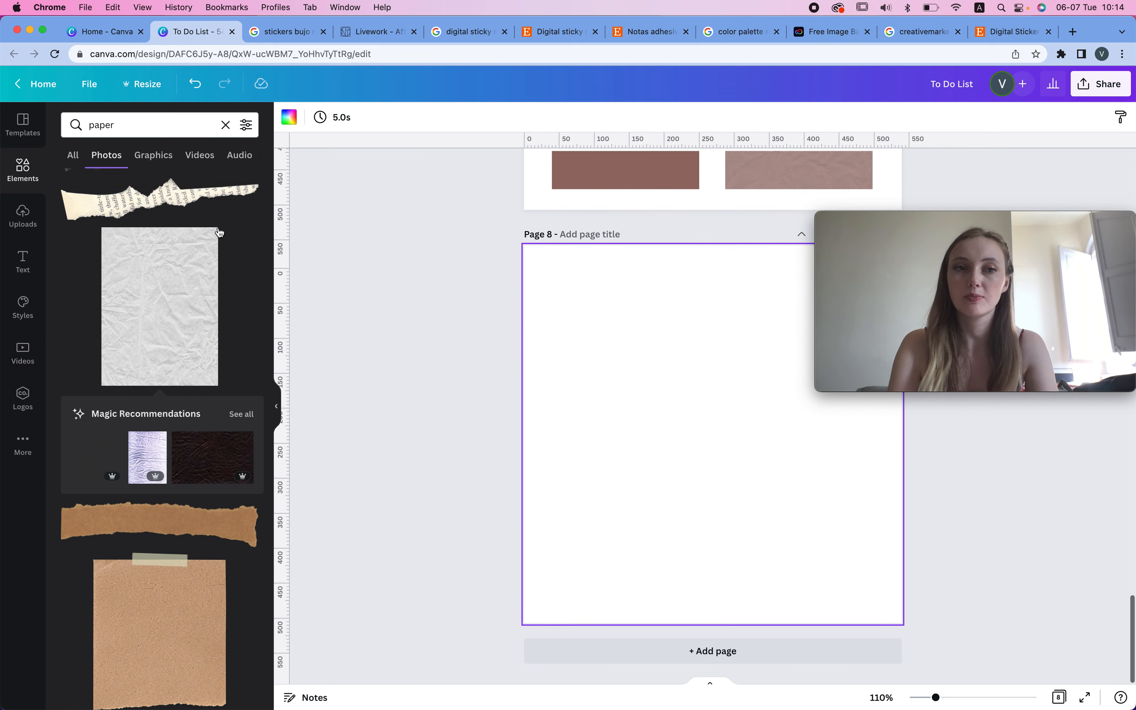
key(c)
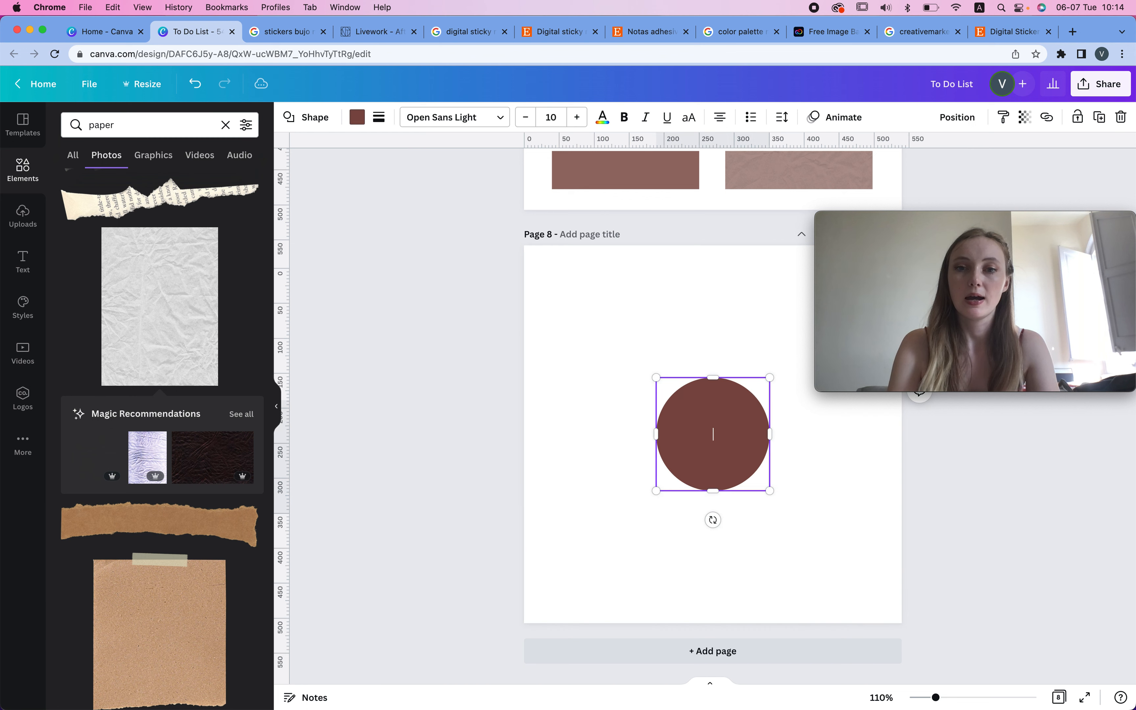
click(814, 492)
drag(720, 408, 623, 649)
drag(532, 272, 665, 690)
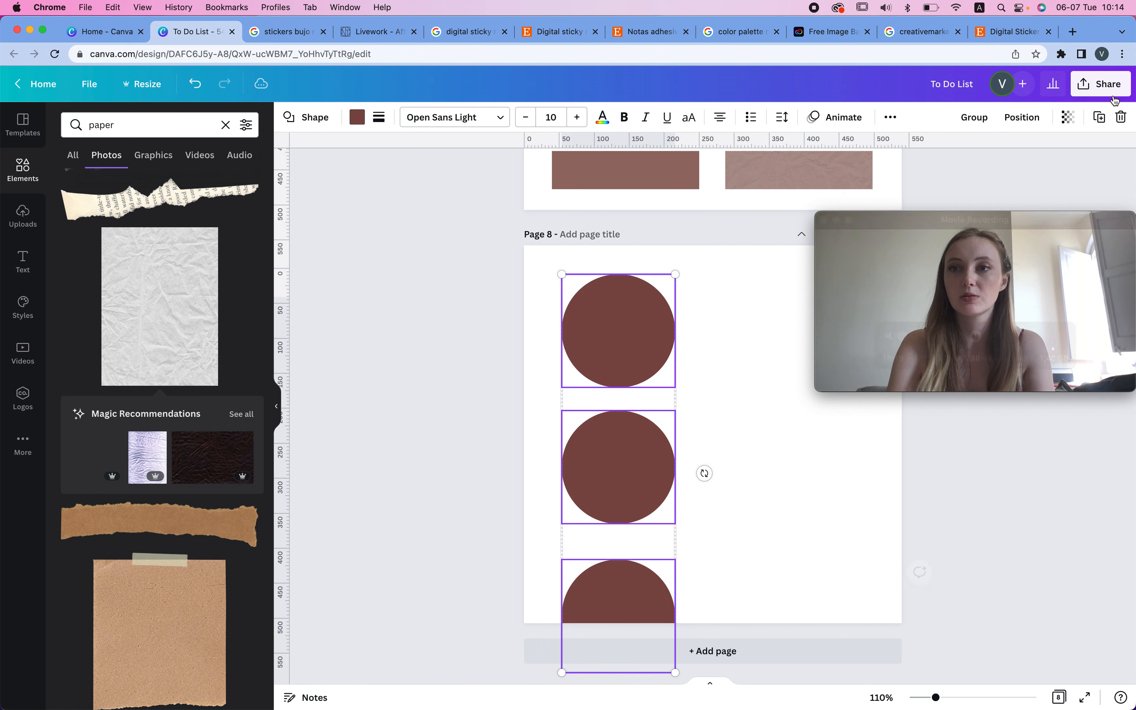
Space the three selected circles evenly in the vertical direction.
click(1022, 118)
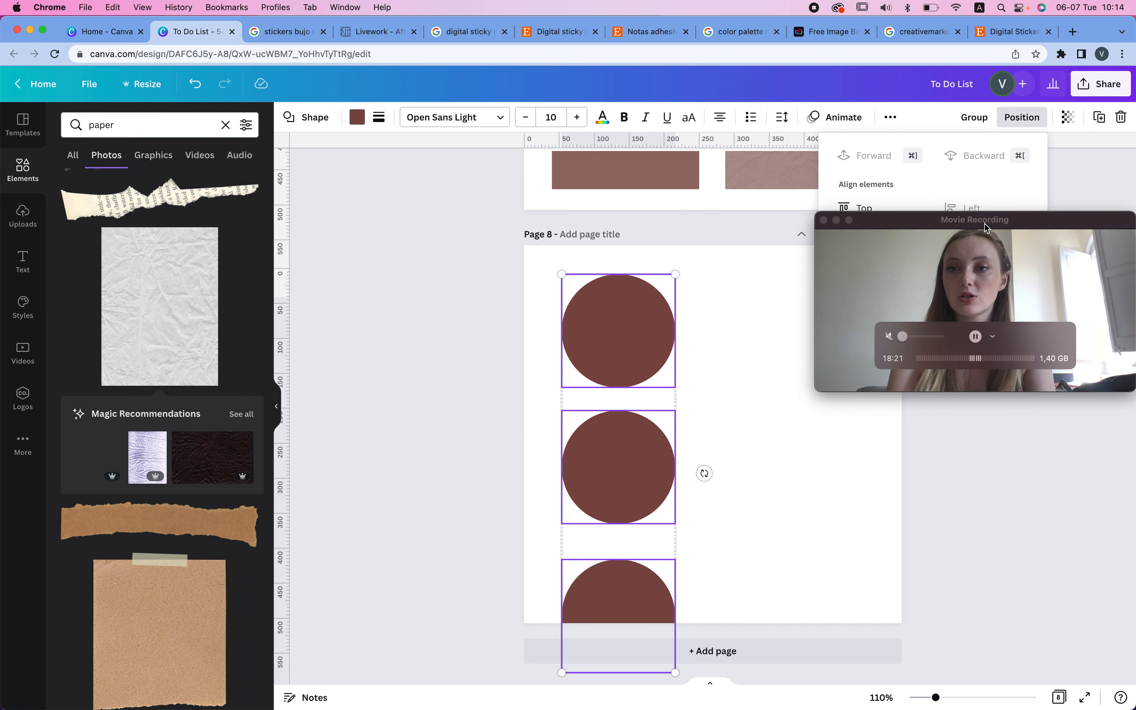
drag(986, 227, 985, 479)
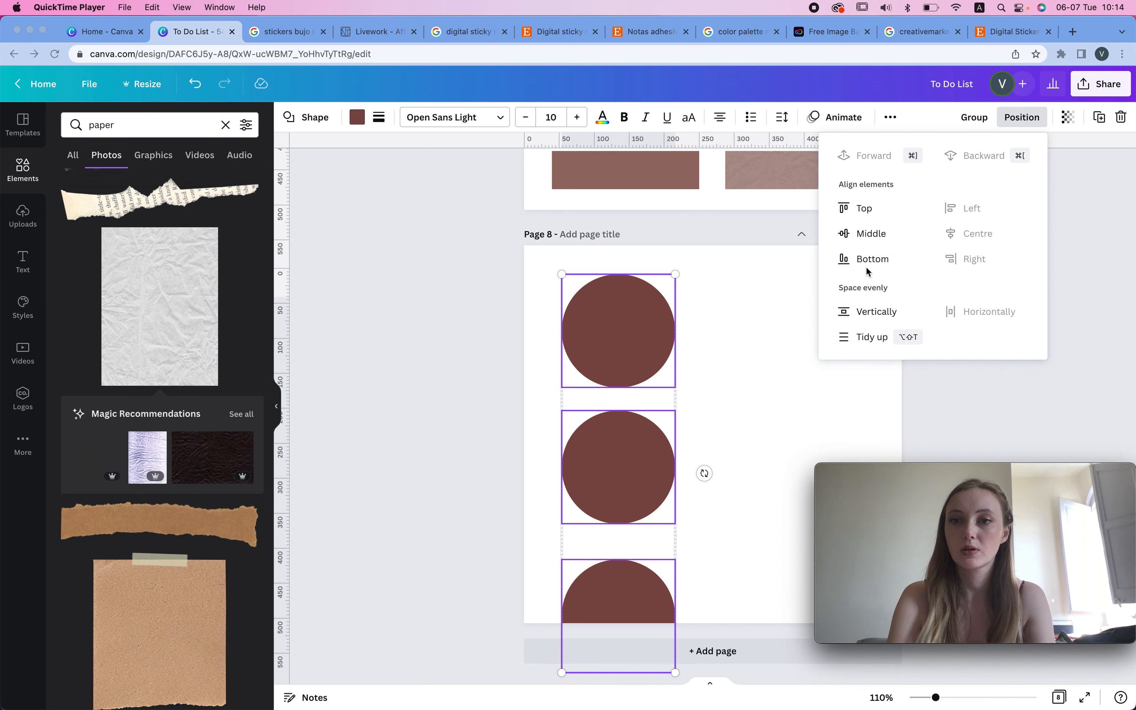
click(870, 311)
click(870, 311)
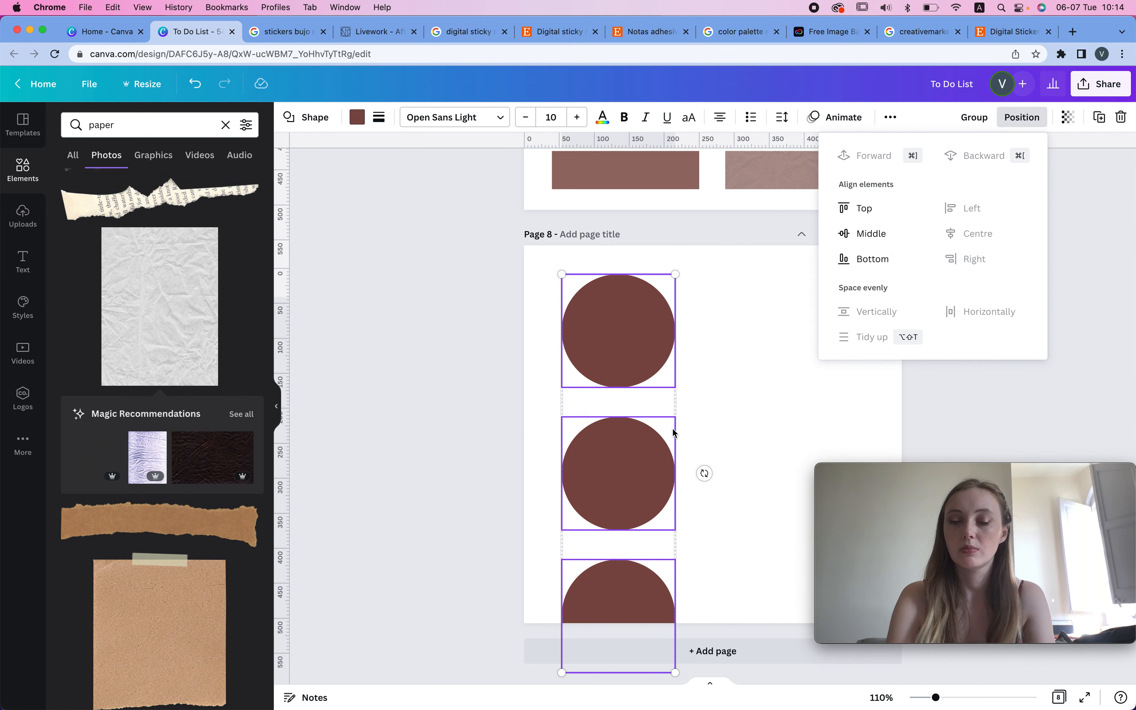
Shrink the circle column and copy it twice sideways to form a three-by-three grid.
drag(675, 273, 724, 332)
drag(724, 335, 831, 335)
click(975, 328)
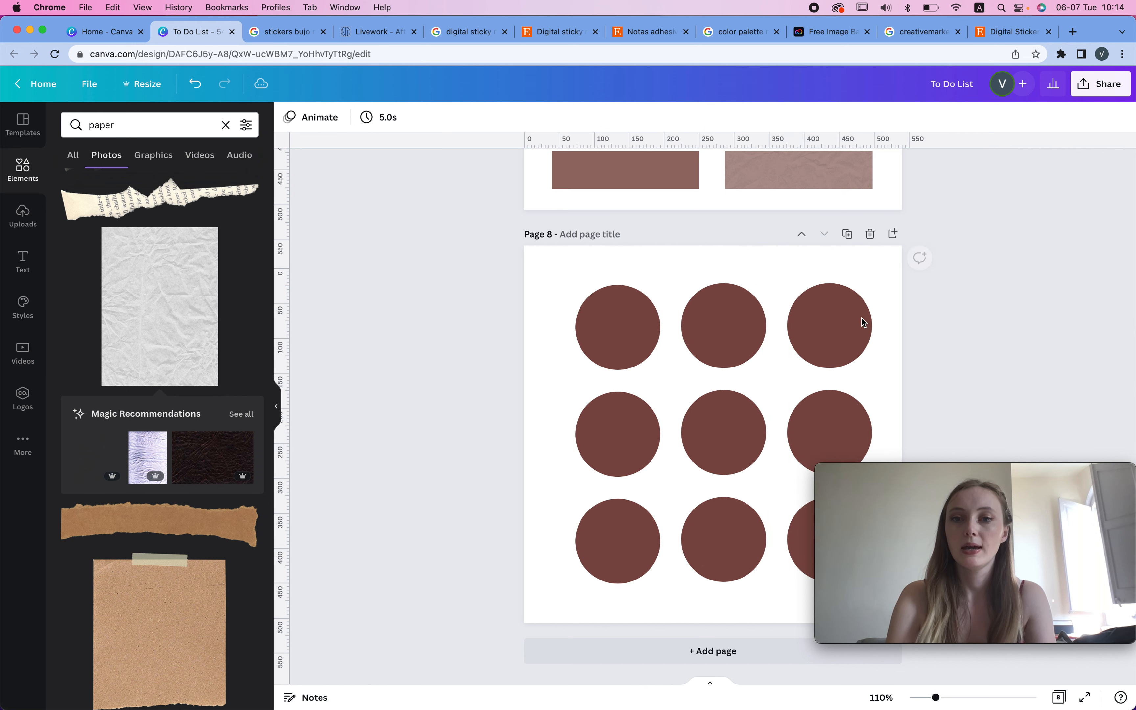
Select all nine circles and centre the grid horizontally on page 8.
drag(526, 263, 804, 580)
drag(735, 460, 728, 458)
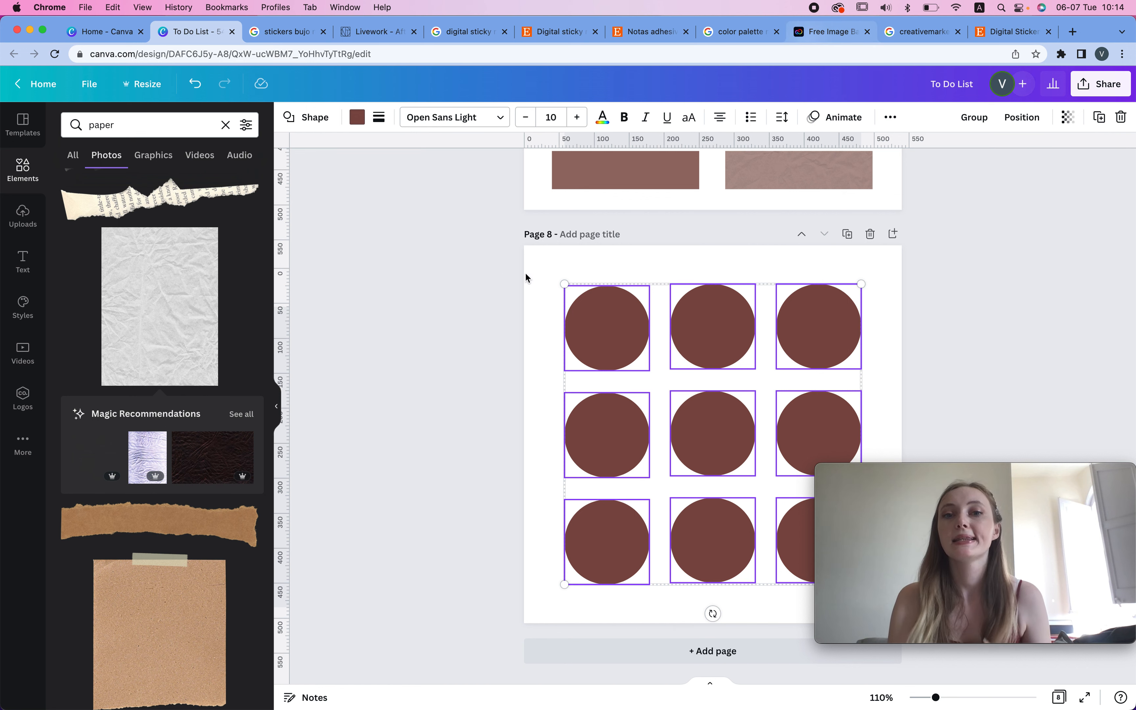
click(548, 261)
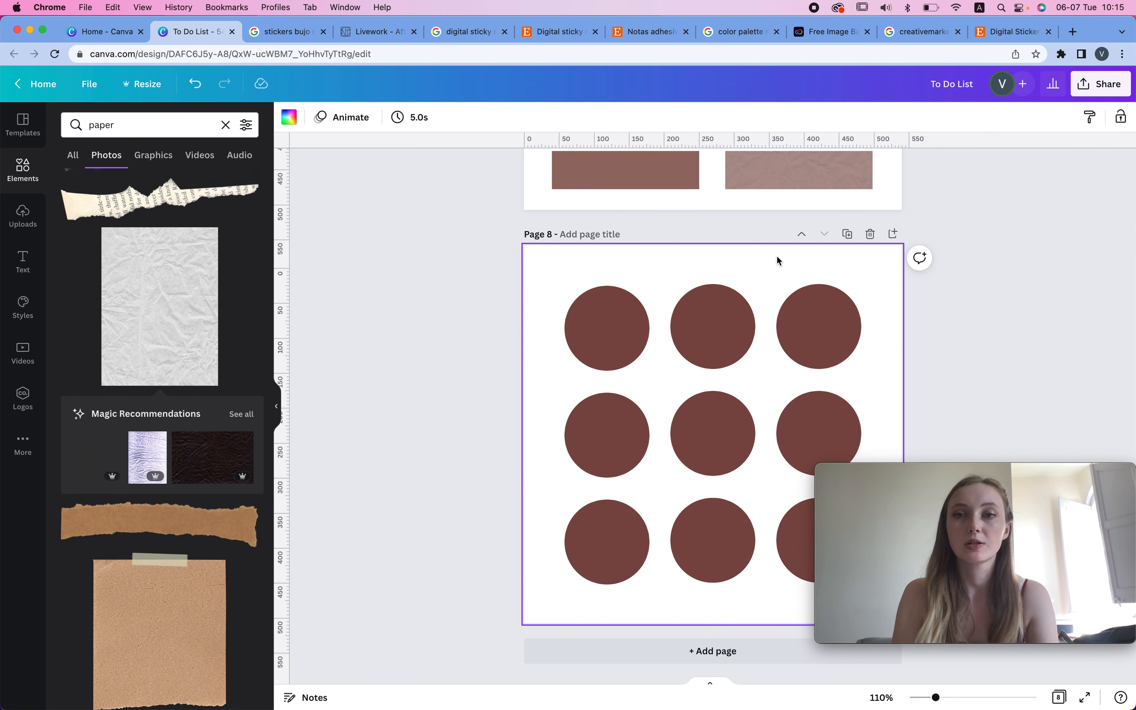
Recolour the first row of circles light pink, dusty rose and greyish pink using the document colours.
scroll(777, 261, up, 7)
scroll(680, 388, down, 5)
click(638, 392)
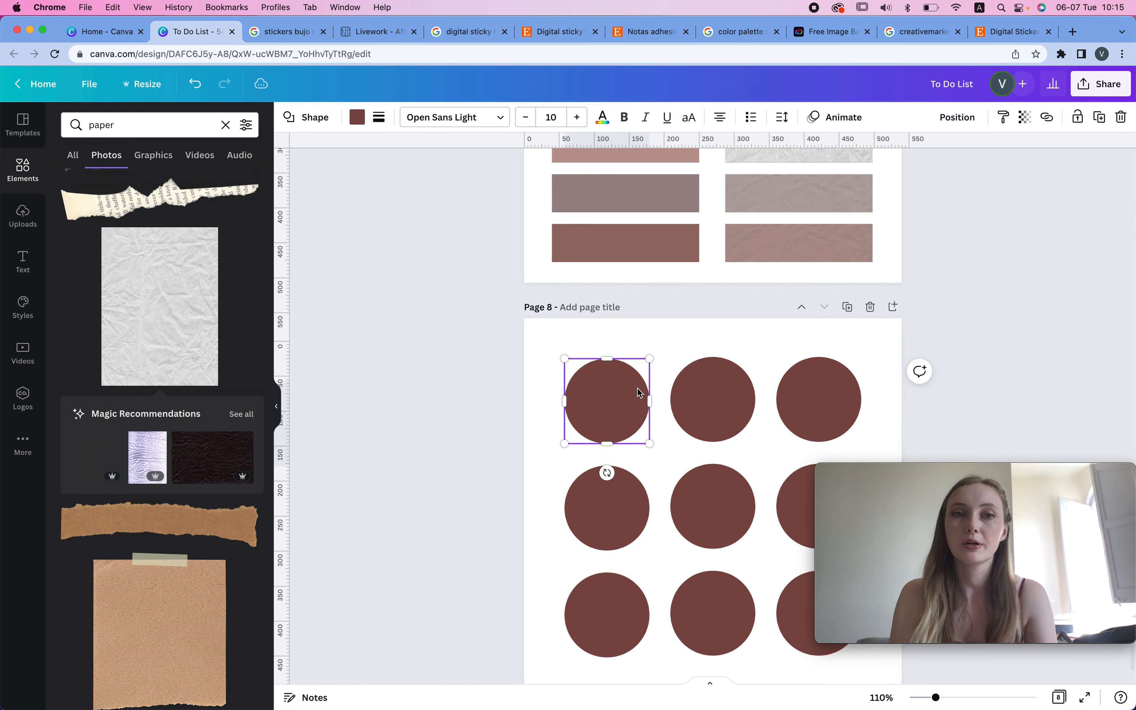
click(356, 118)
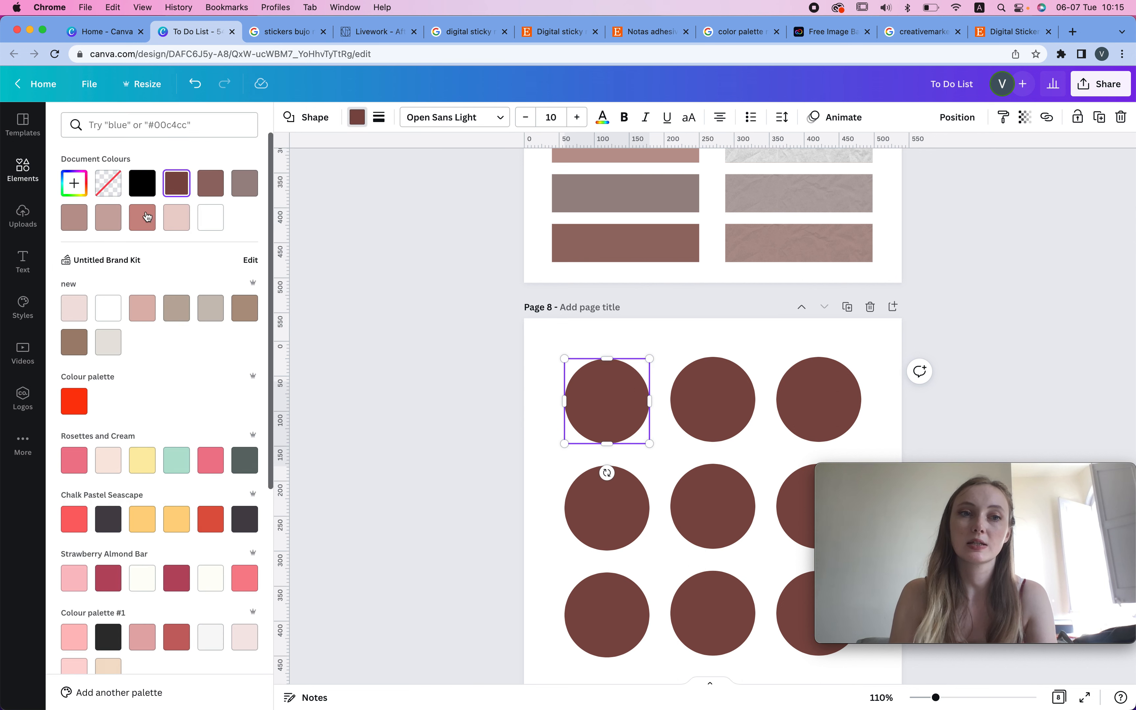
click(176, 217)
click(704, 414)
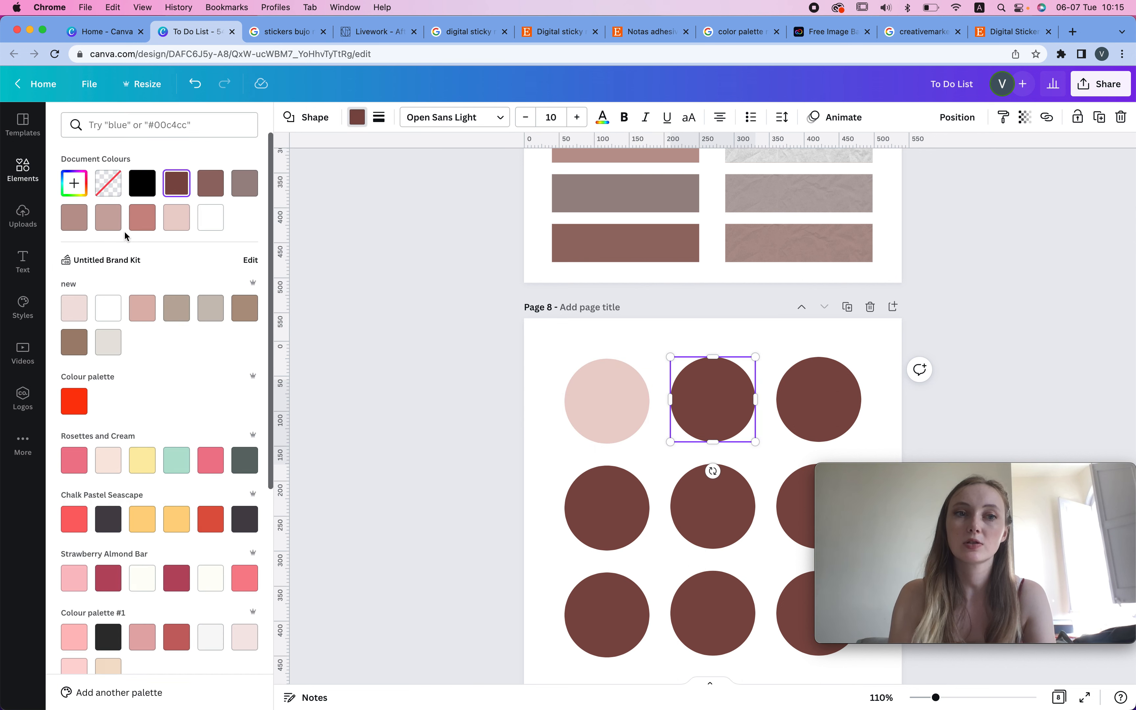
click(807, 409)
click(107, 215)
Recolour the second row of circles reddish brown, grey-mauve and dusty pink-brown using the document colours.
click(591, 498)
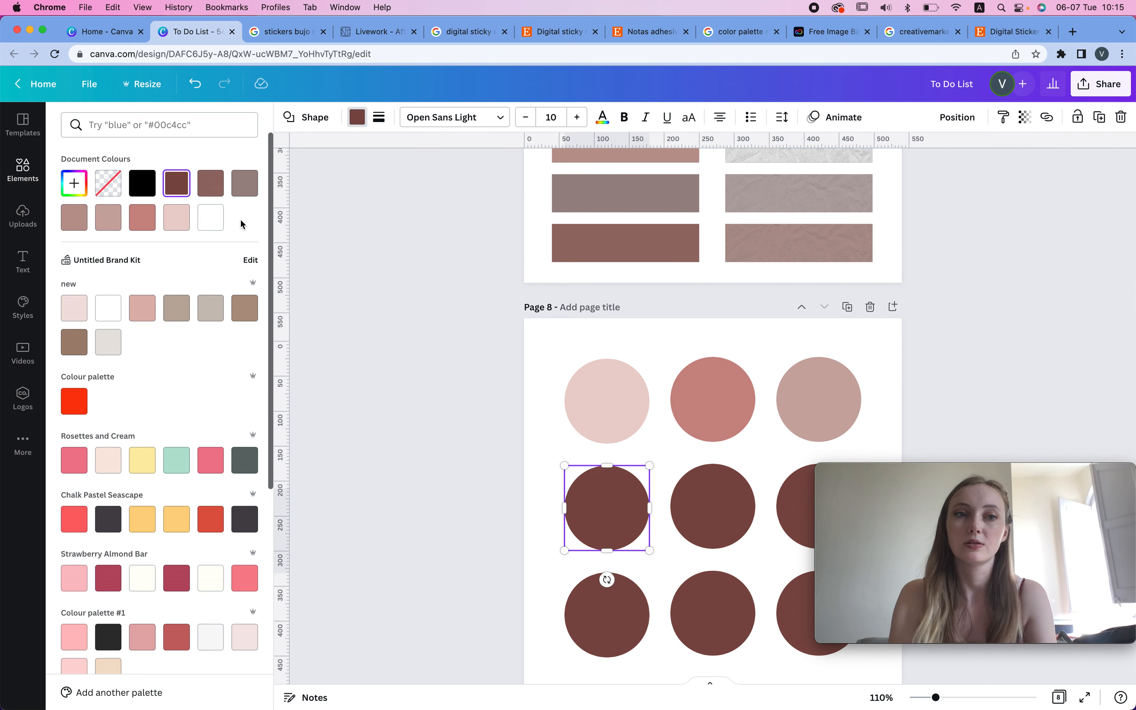
click(209, 188)
click(713, 507)
click(245, 183)
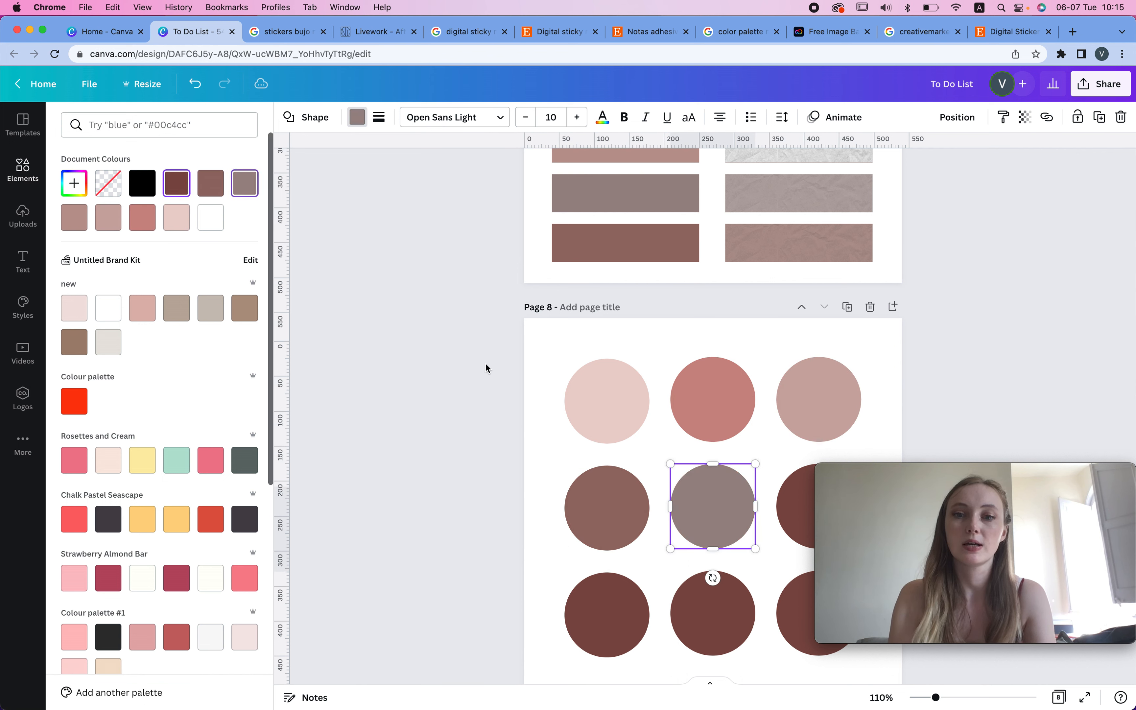
click(782, 520)
click(75, 217)
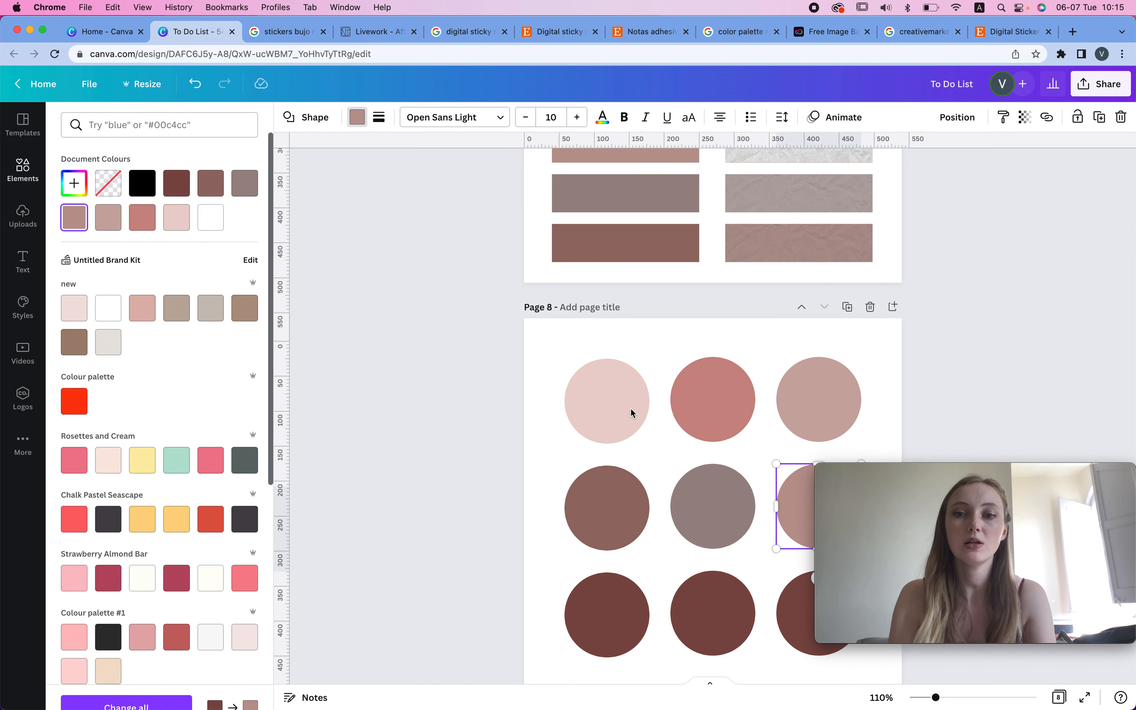
Give the third row's first circle the custom colour #EFE5E3 and its second circle #F1CFCC.
scroll(625, 414, down, 3)
click(613, 526)
click(75, 184)
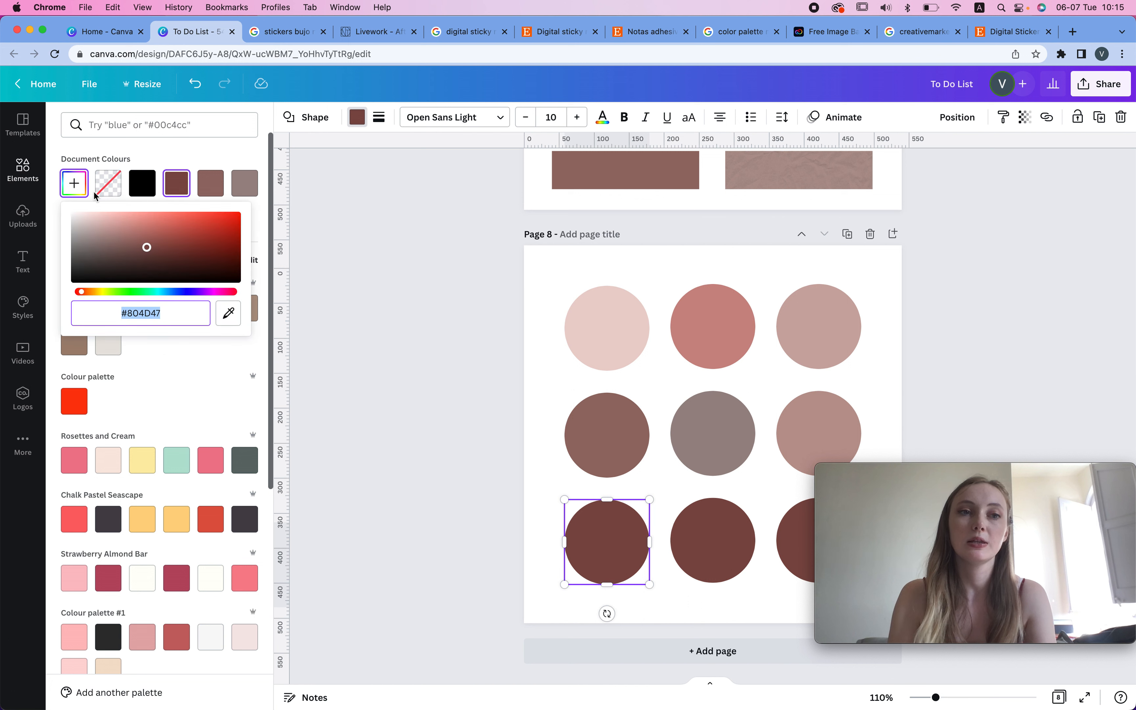
click(99, 222)
drag(96, 218, 94, 217)
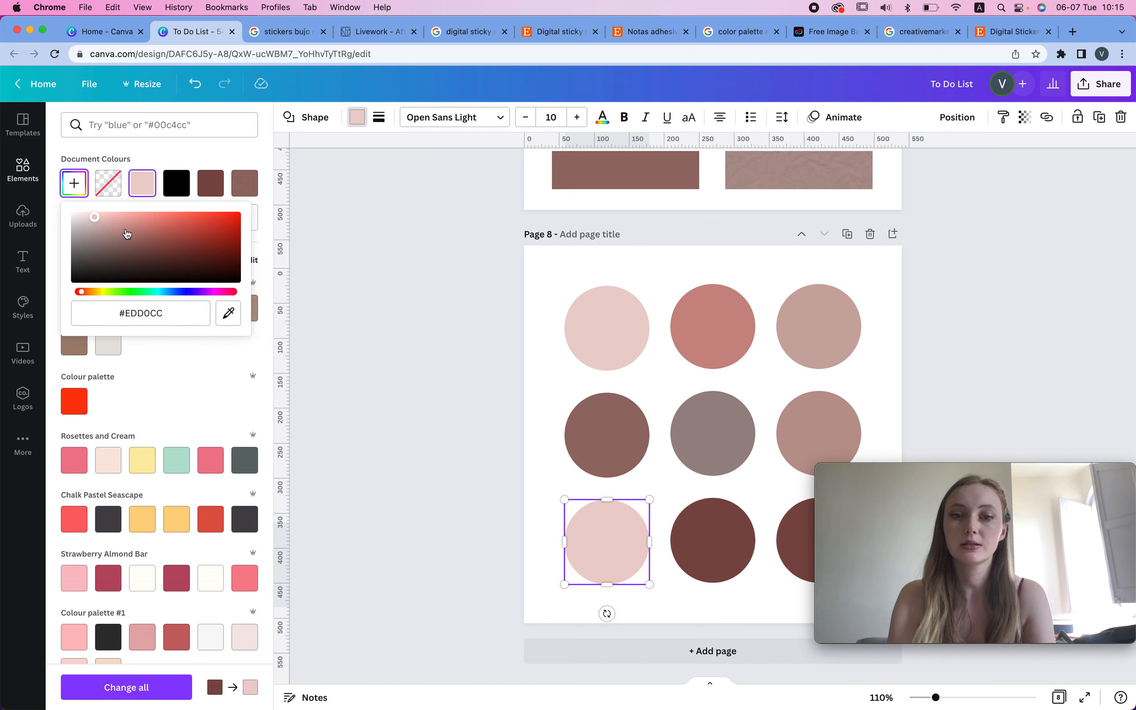
click(711, 552)
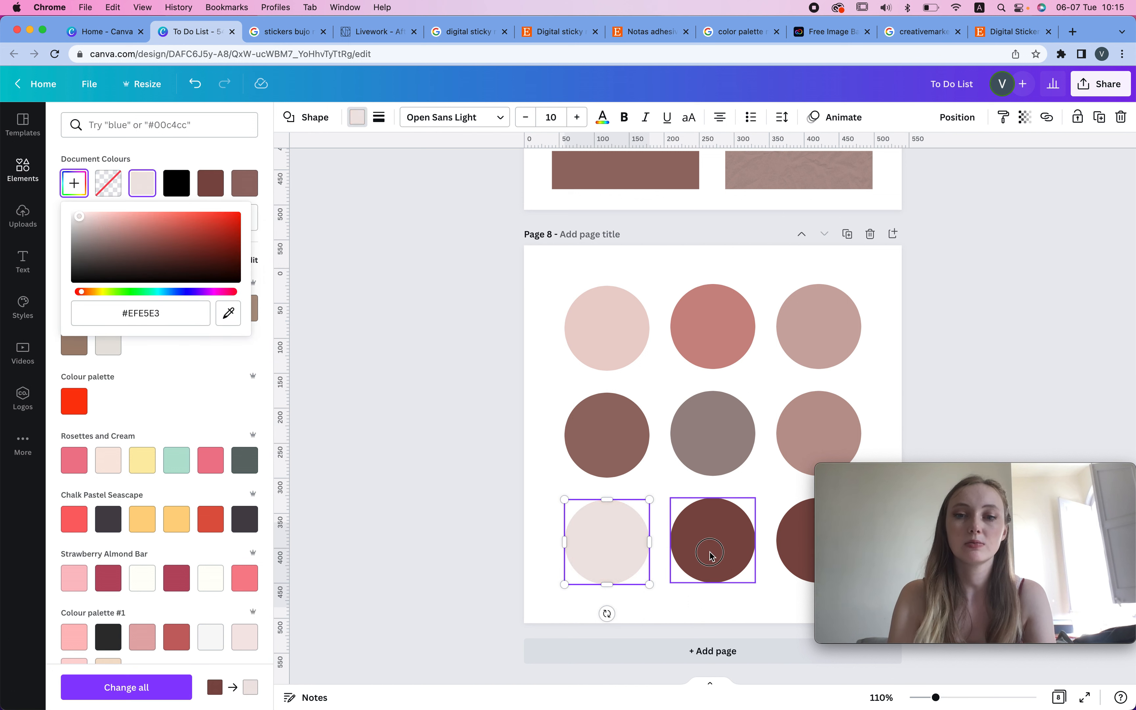
click(72, 184)
click(107, 220)
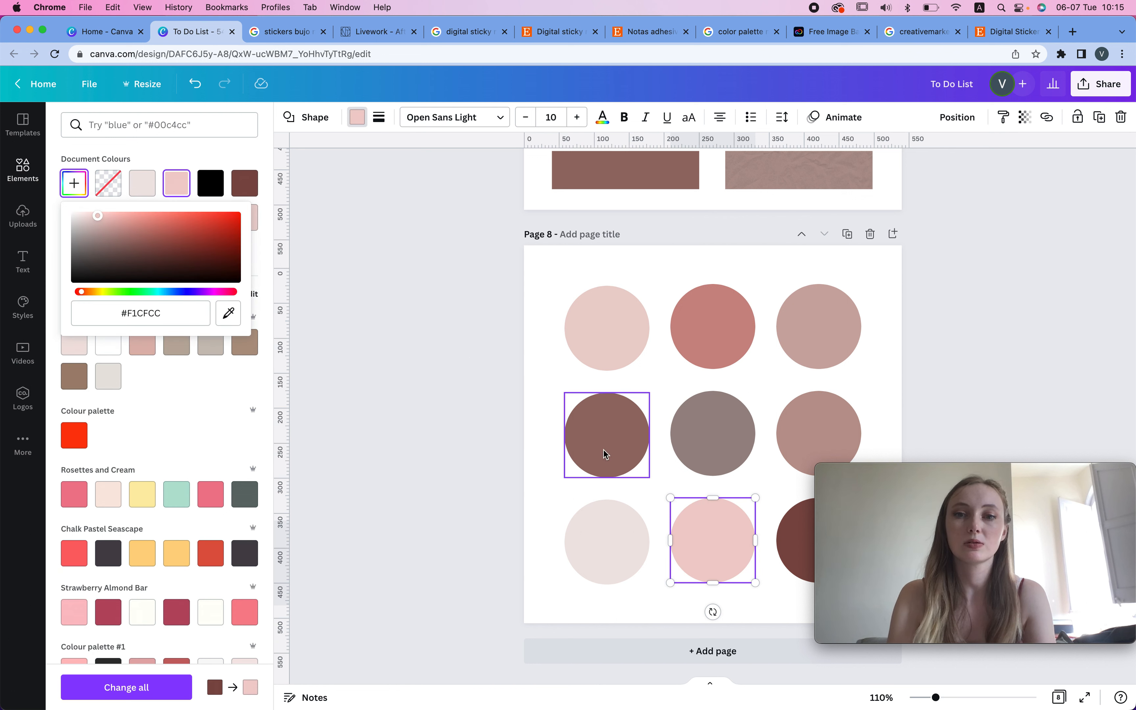
Give the third row's last circle a custom dark grey-brown colour.
click(779, 537)
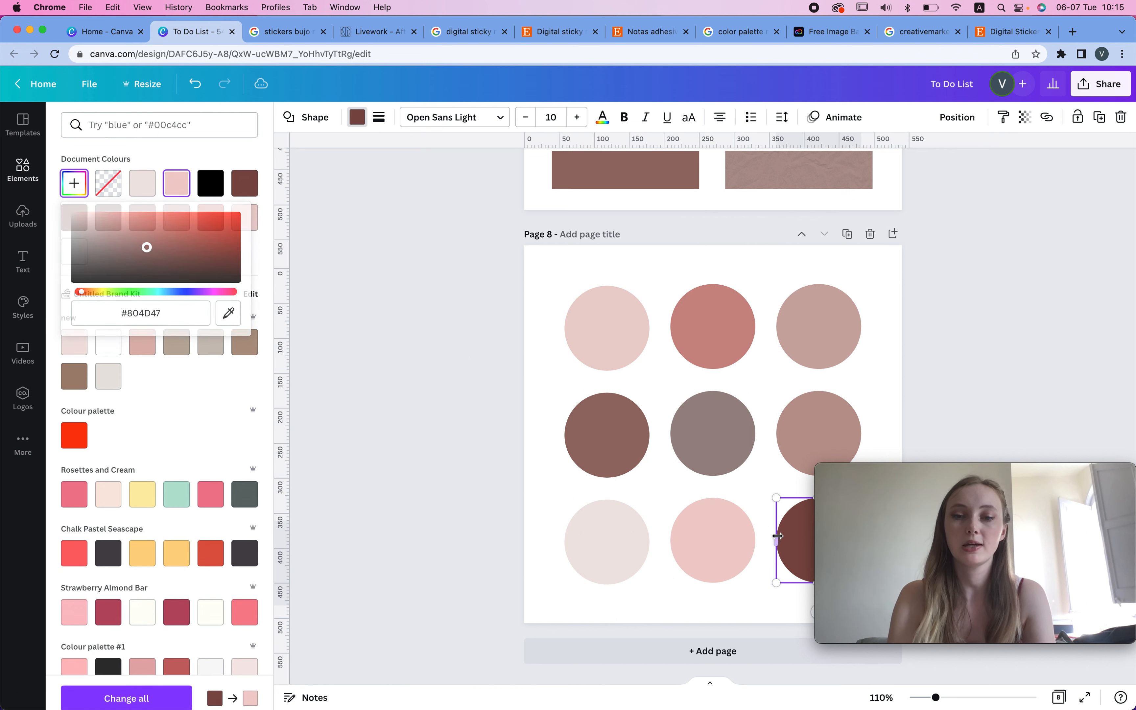
click(76, 184)
click(132, 187)
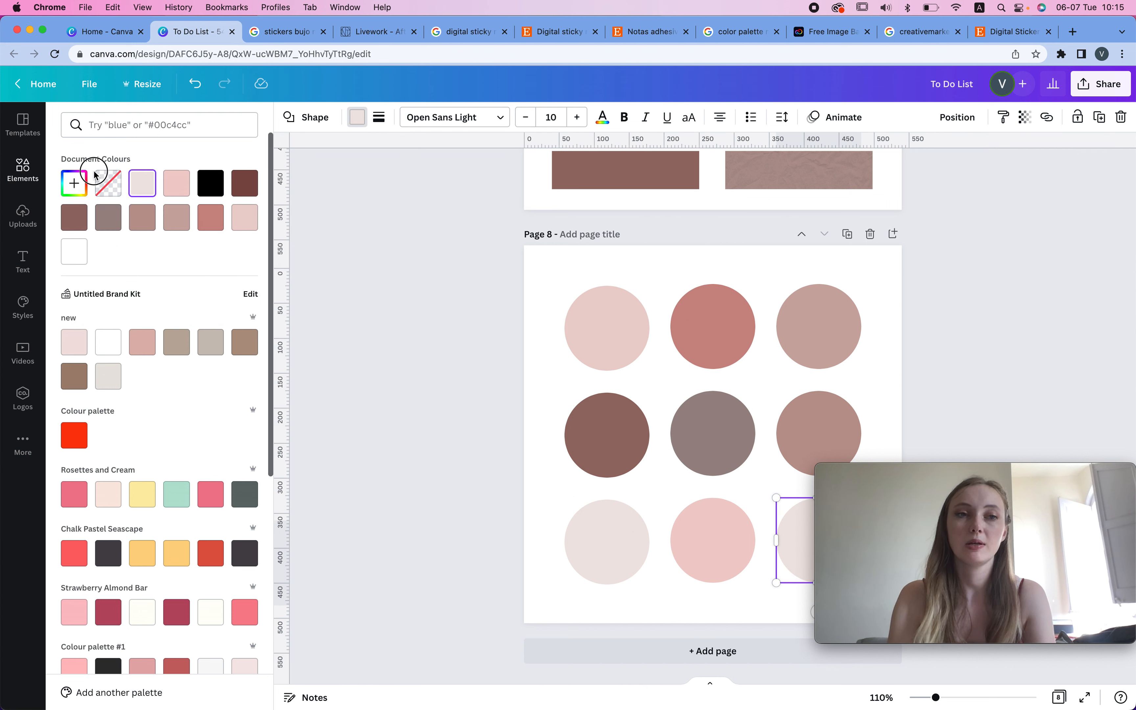
click(86, 180)
mouse_move(97, 241)
mouse_down()
mouse_move(97, 230)
mouse_move(101, 249)
mouse_up()
click(1010, 382)
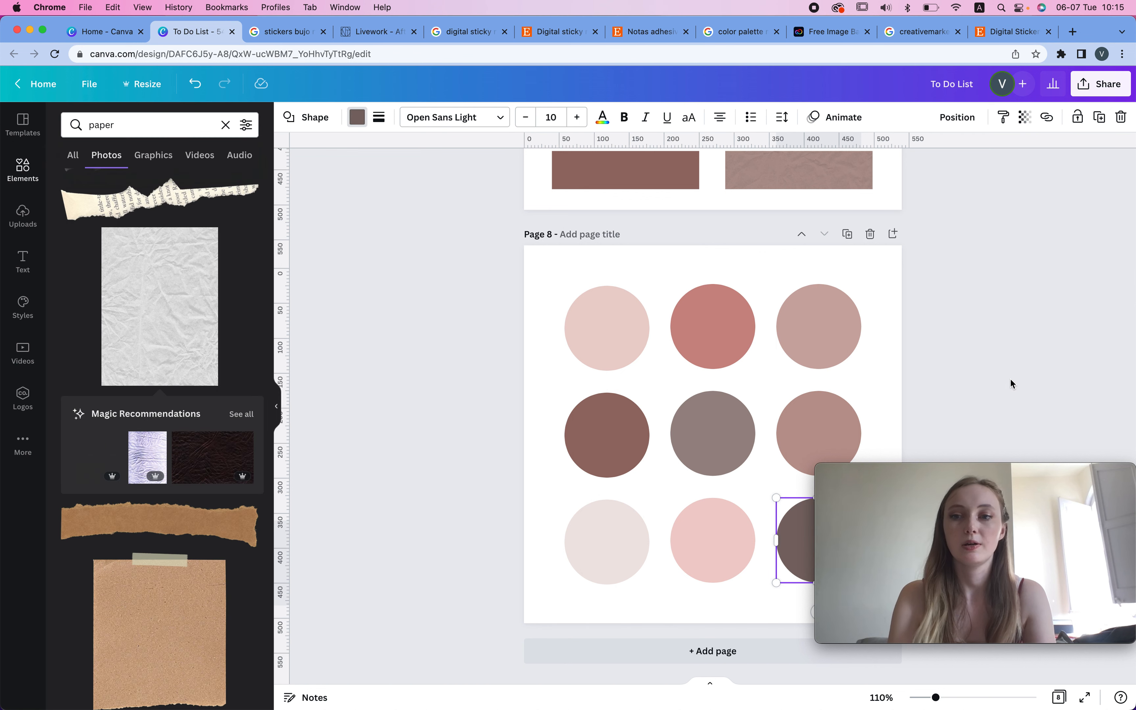
Duplicate page 8 with its nine coloured circles as page 9.
drag(997, 472, 996, 111)
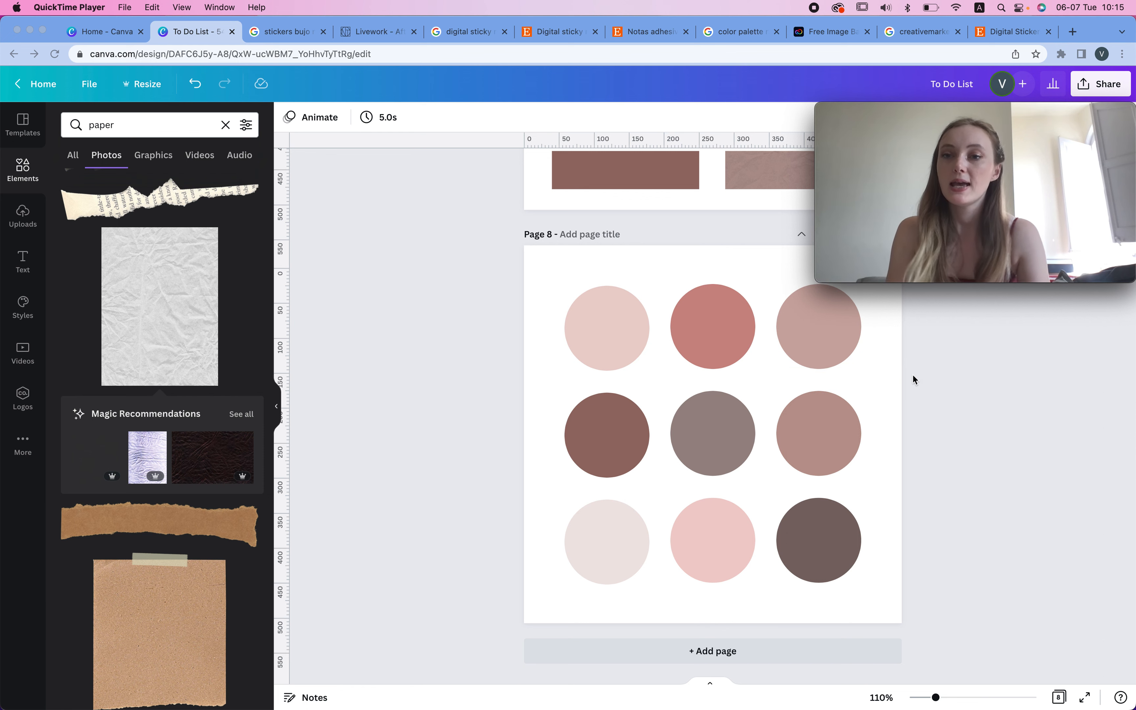
mouse_move(1008, 120)
drag(1009, 120, 400, 119)
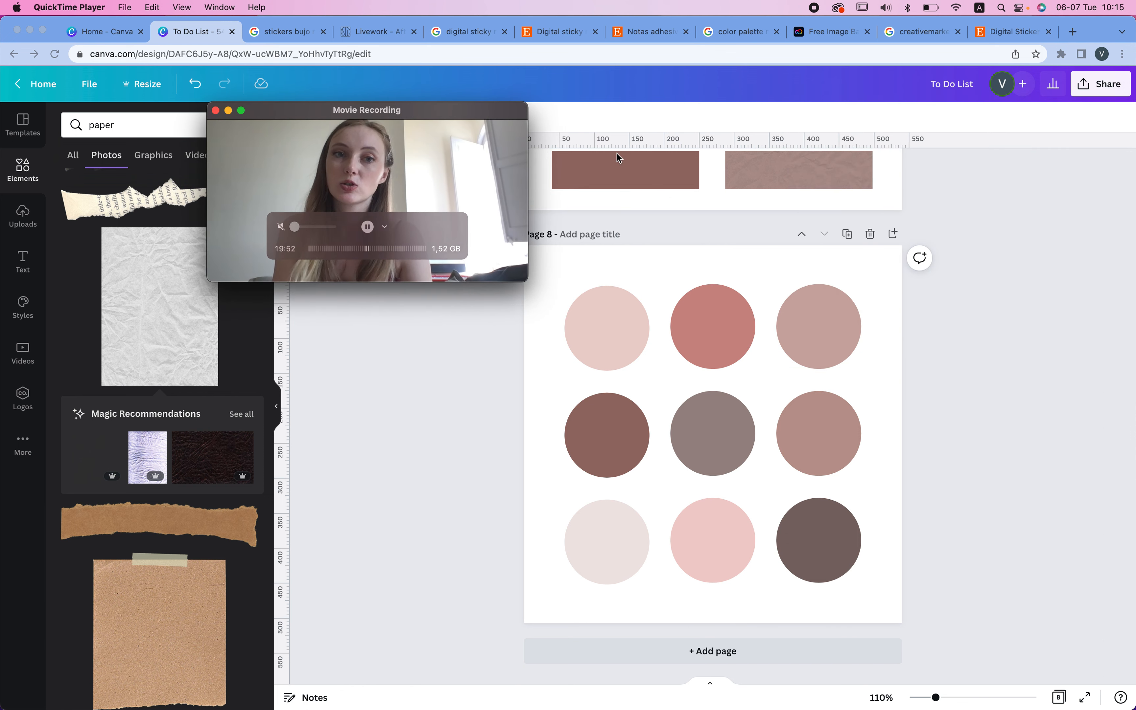
click(848, 235)
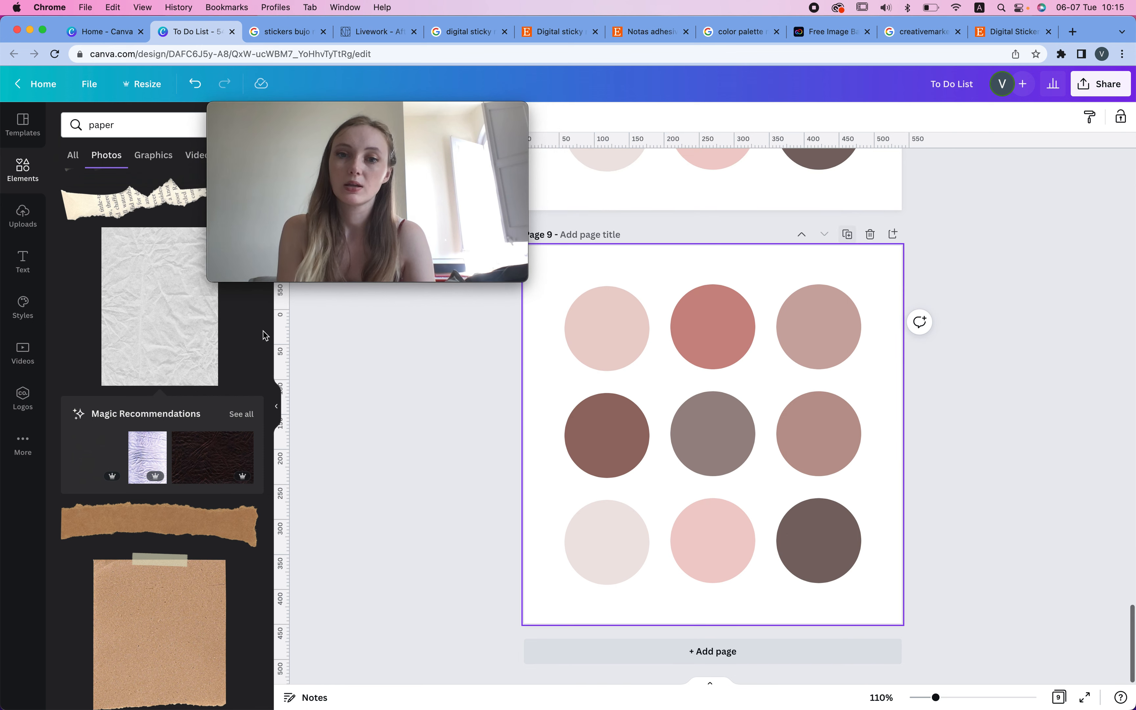
drag(443, 111, 1135, 237)
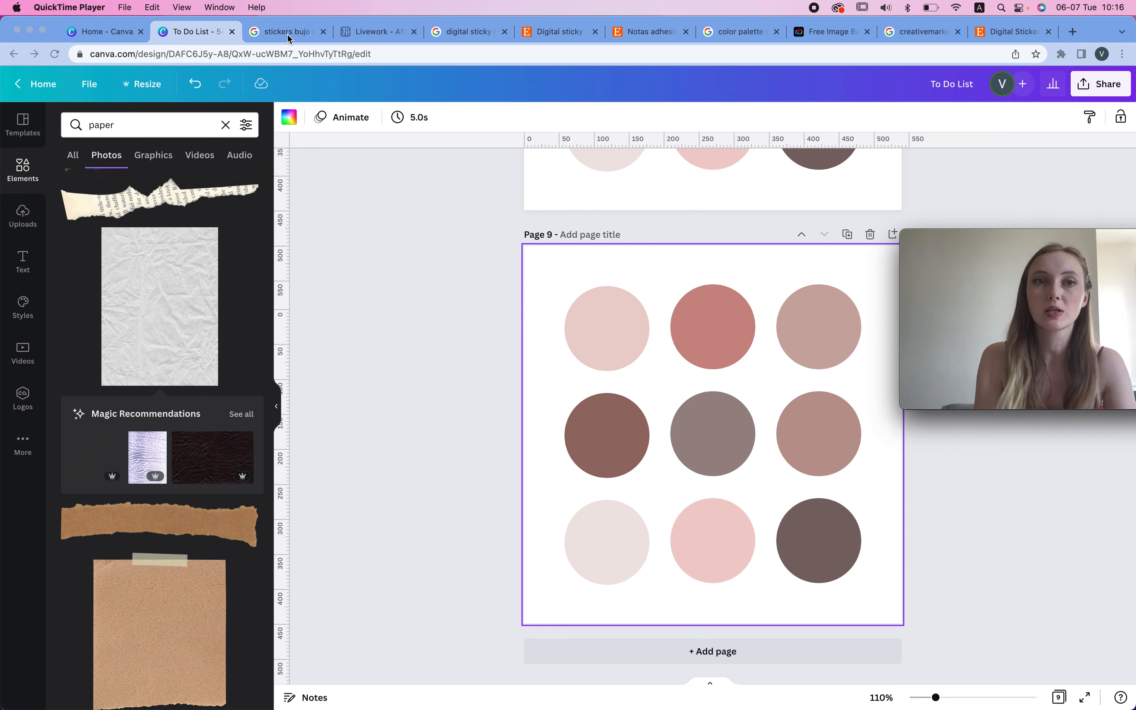
Search the web for "flaticon" in a new browser tab.
click(1074, 33)
text(g)
key(BackSpace)
text(flatic)
key(BackSpace)
text(tic)
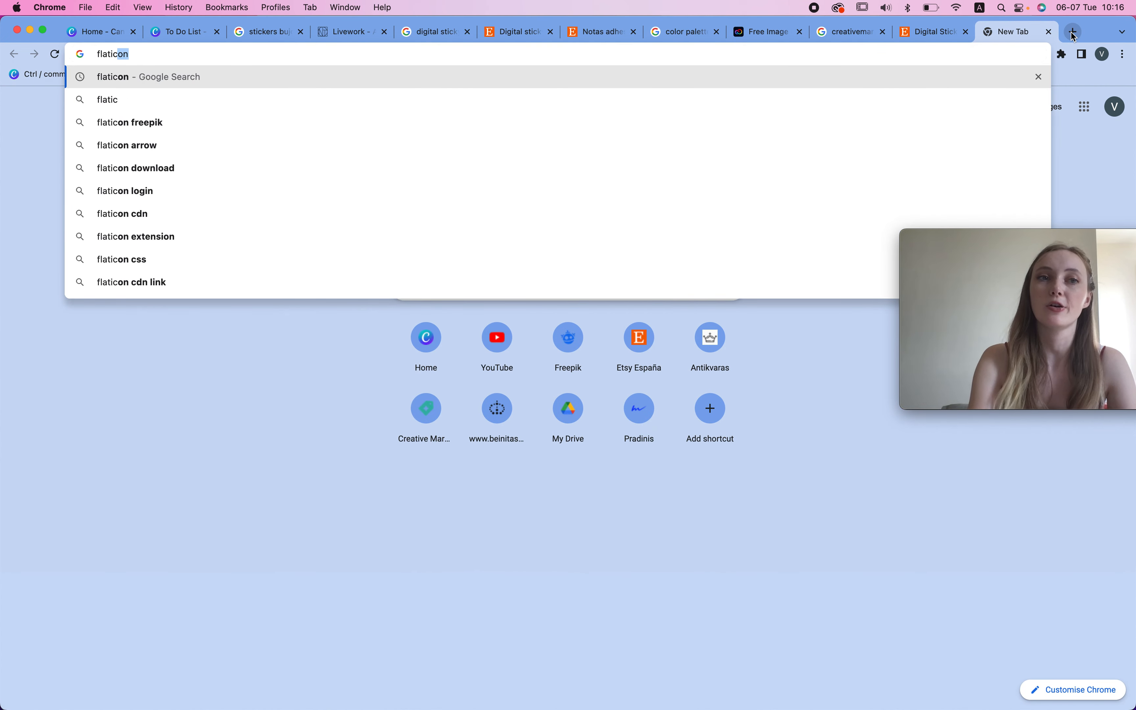
key(Return)
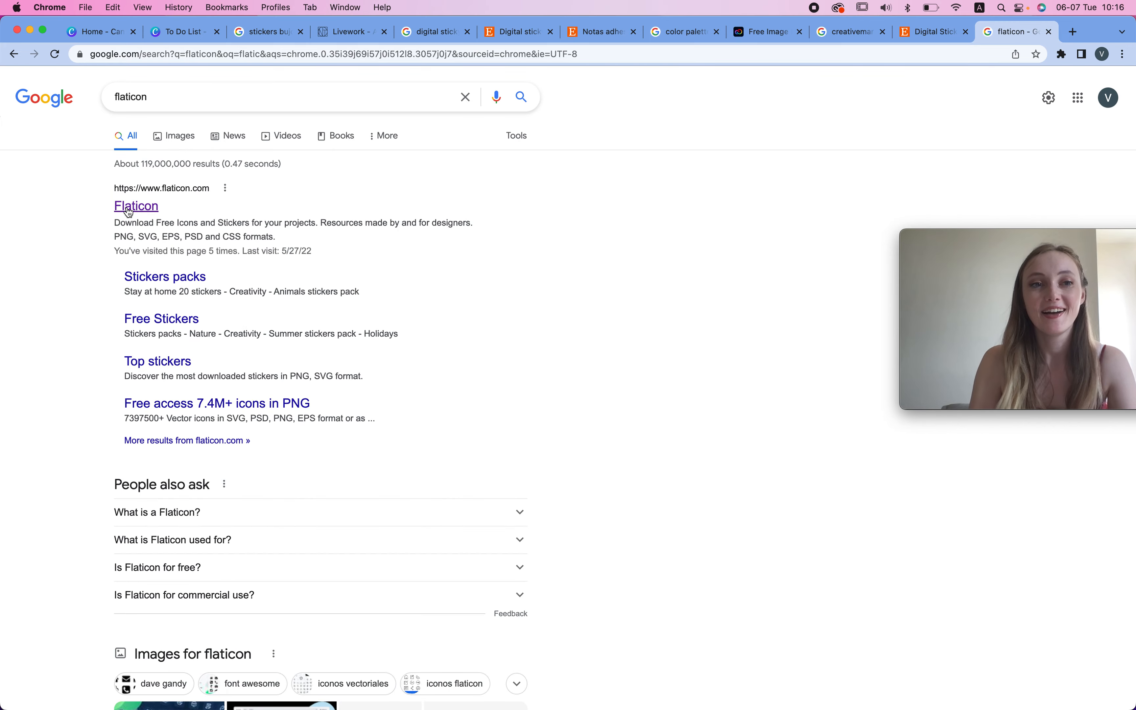
Open the Flaticon website and look at the Celestial Animal Digital Sticker Pack listing for icon ideas.
click(129, 212)
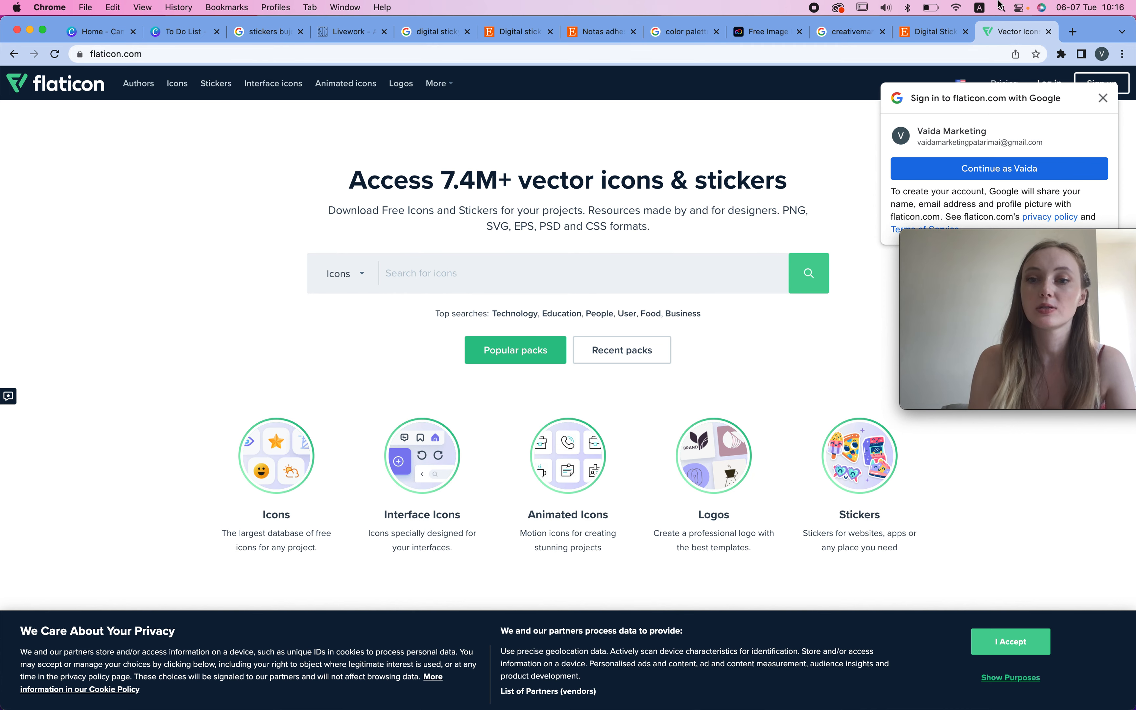
click(941, 37)
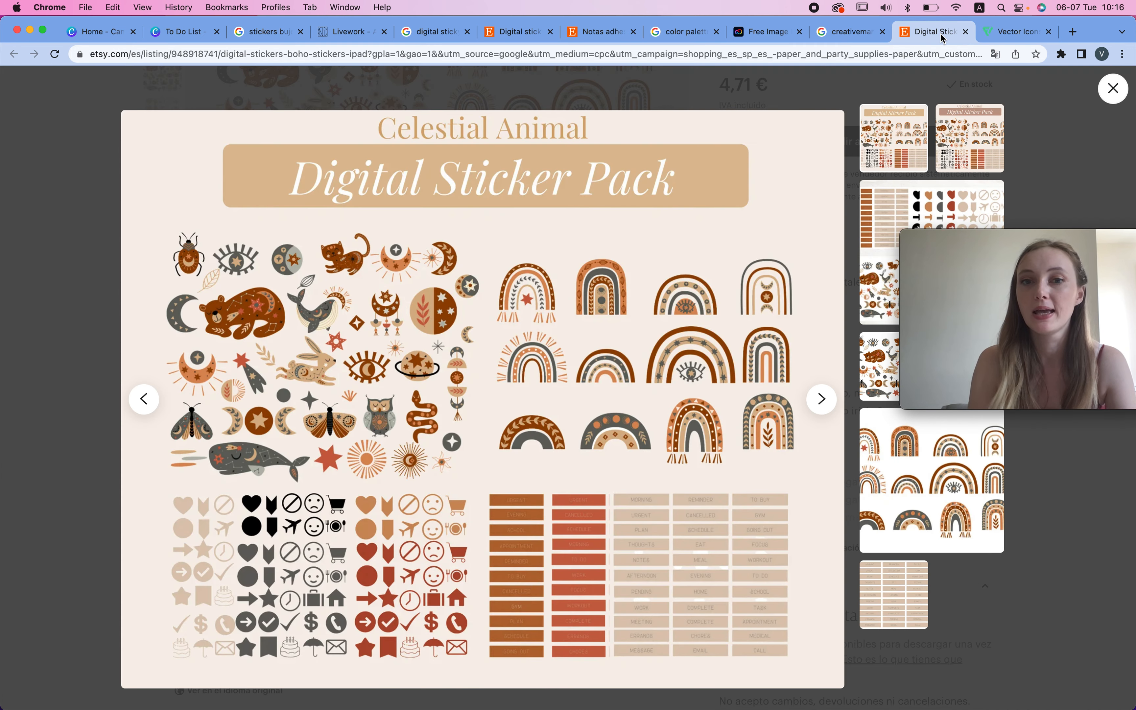
click(829, 38)
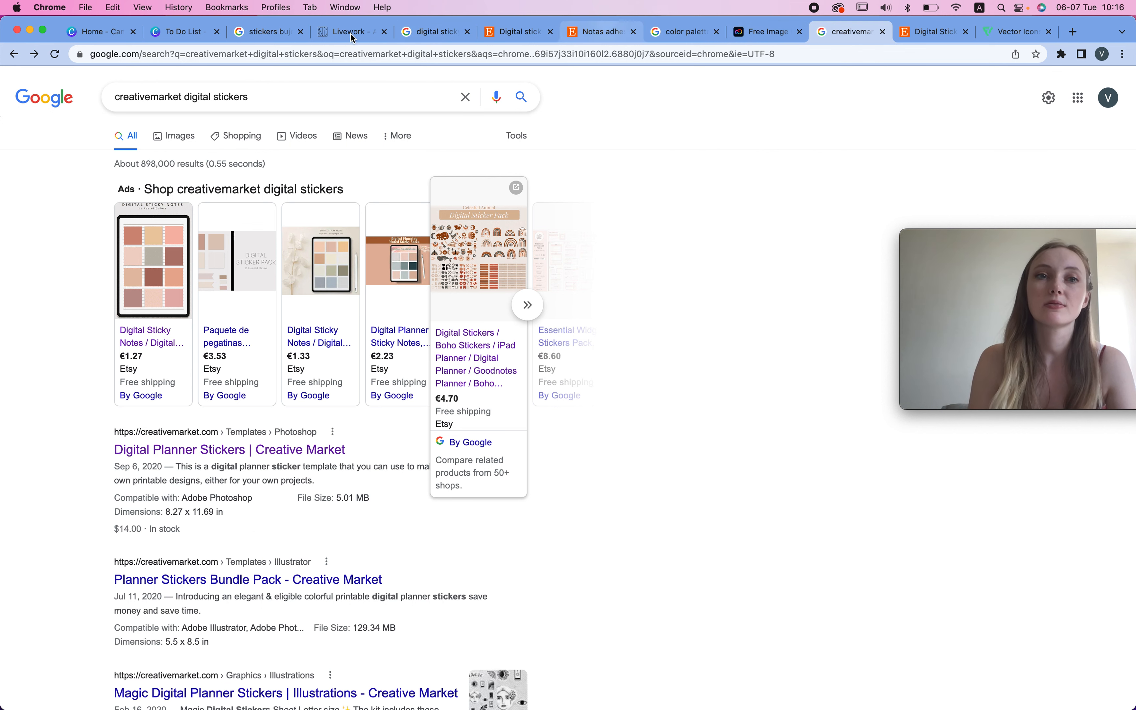
Switch back to the Canva design and add the white text "weekend" in the centre circle of page 9.
click(173, 39)
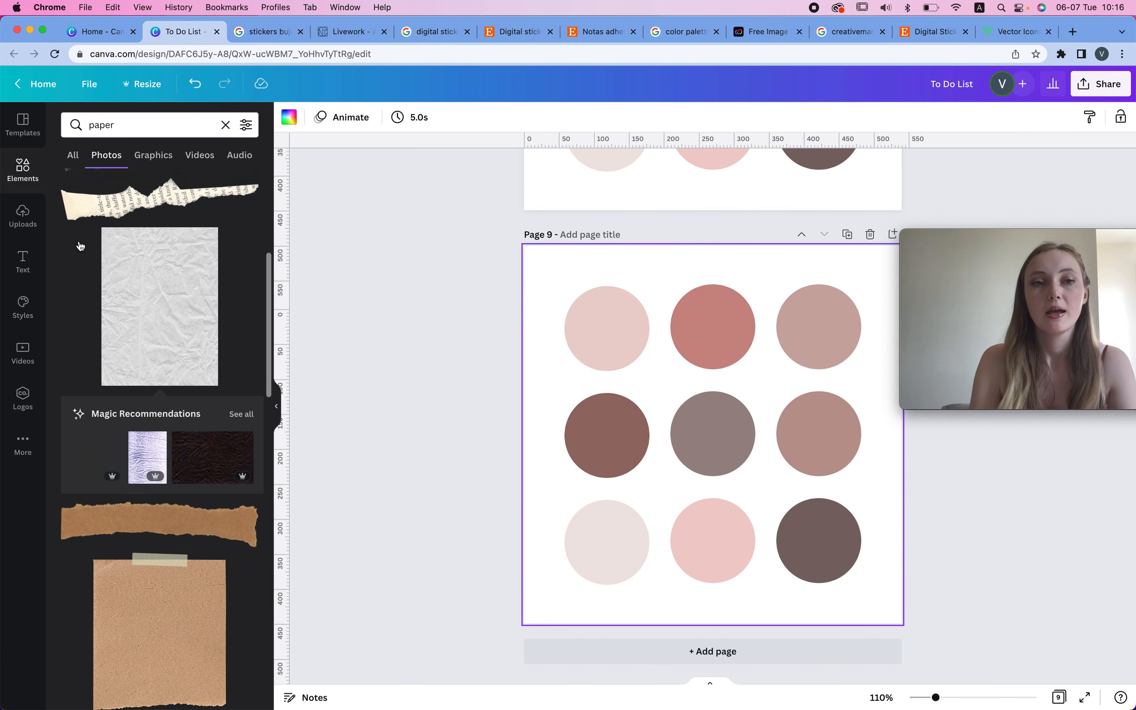
click(605, 276)
key(t)
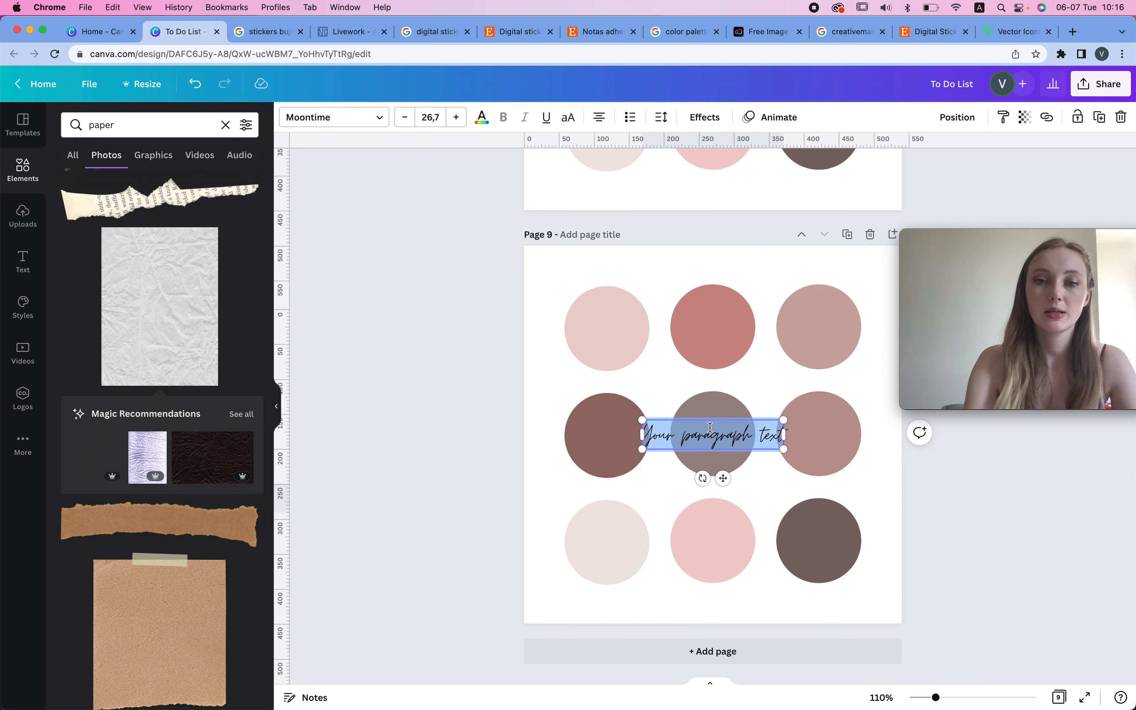
text(weekend)
key(super+a)
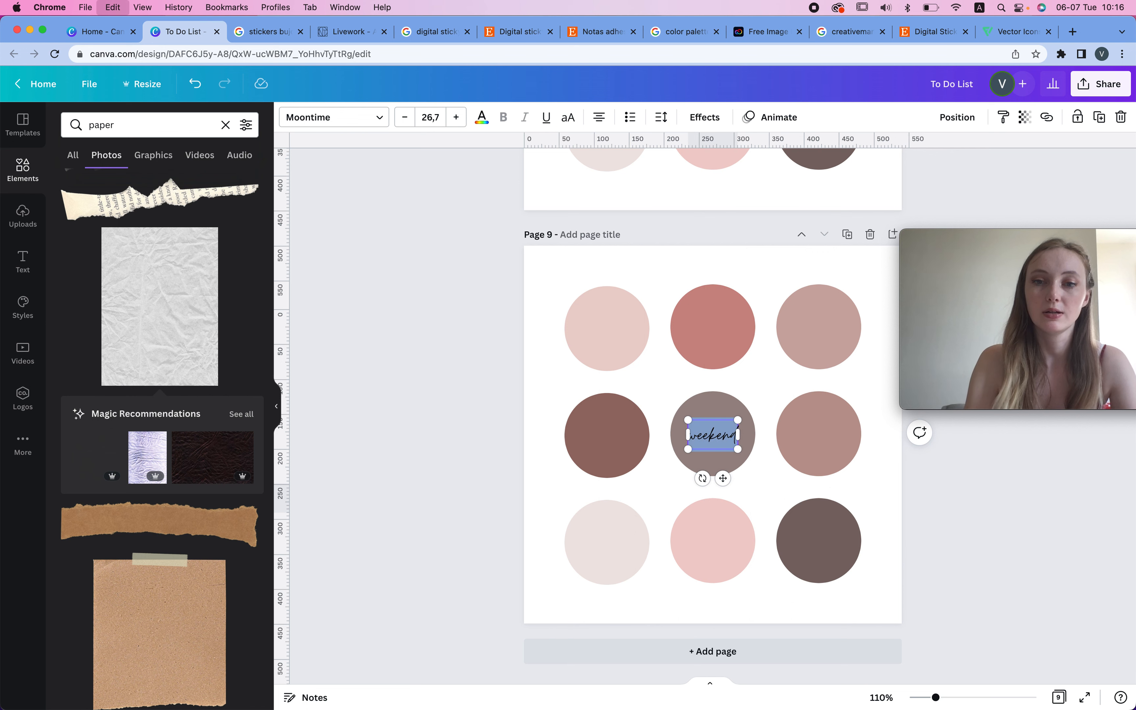
click(482, 117)
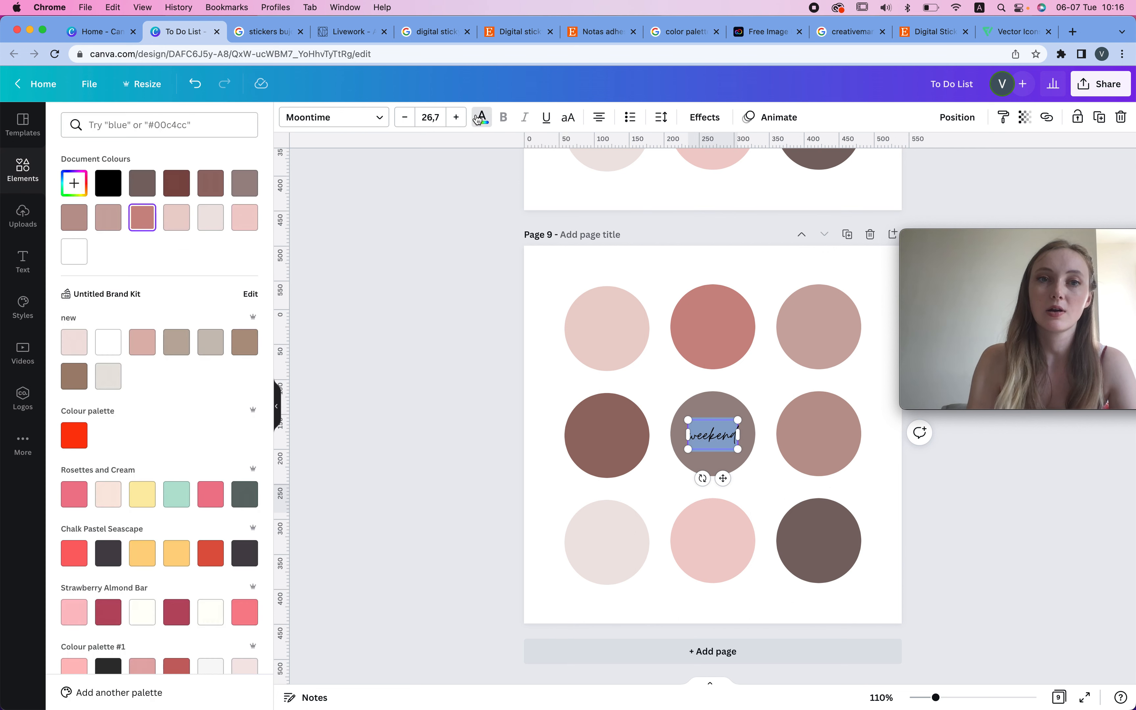
click(102, 339)
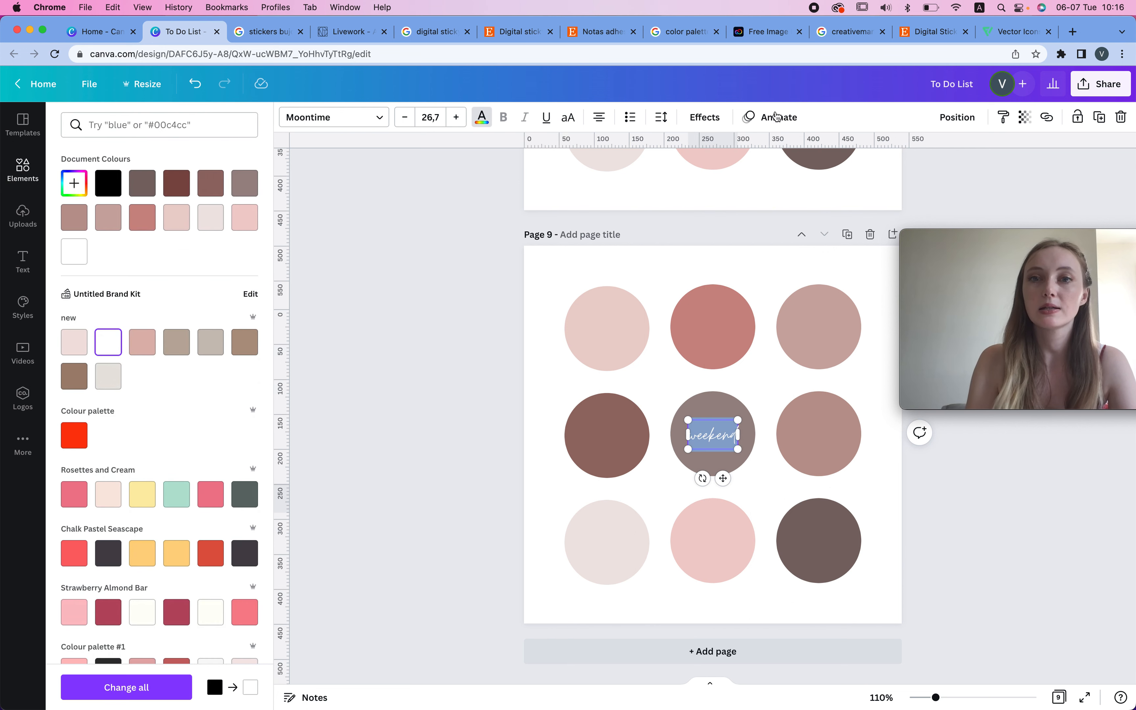
Try the Shadow, Lift, Background and Neon effects on the "weekend" text.
click(704, 121)
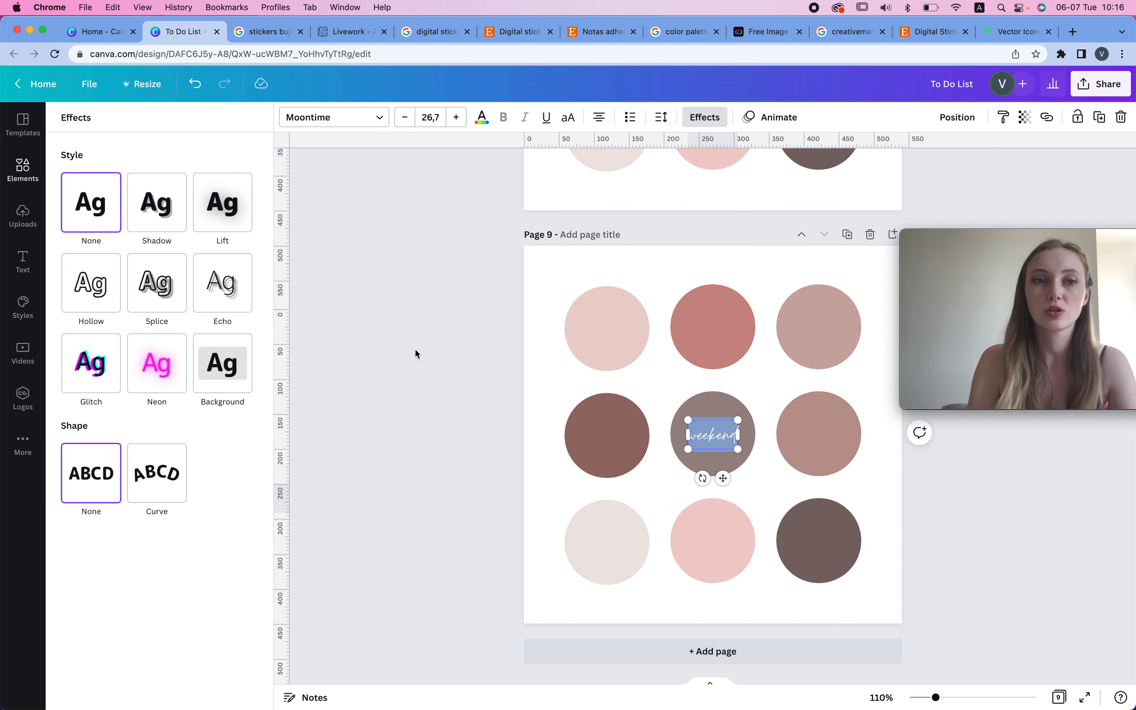
click(160, 205)
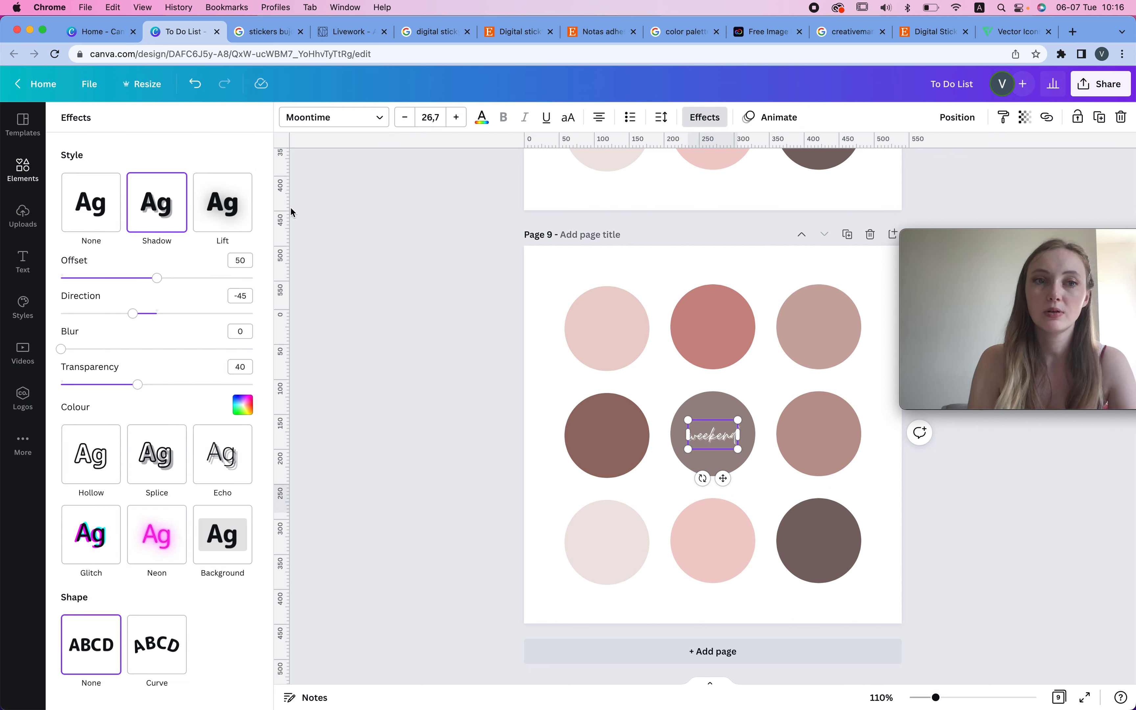
click(216, 211)
click(231, 444)
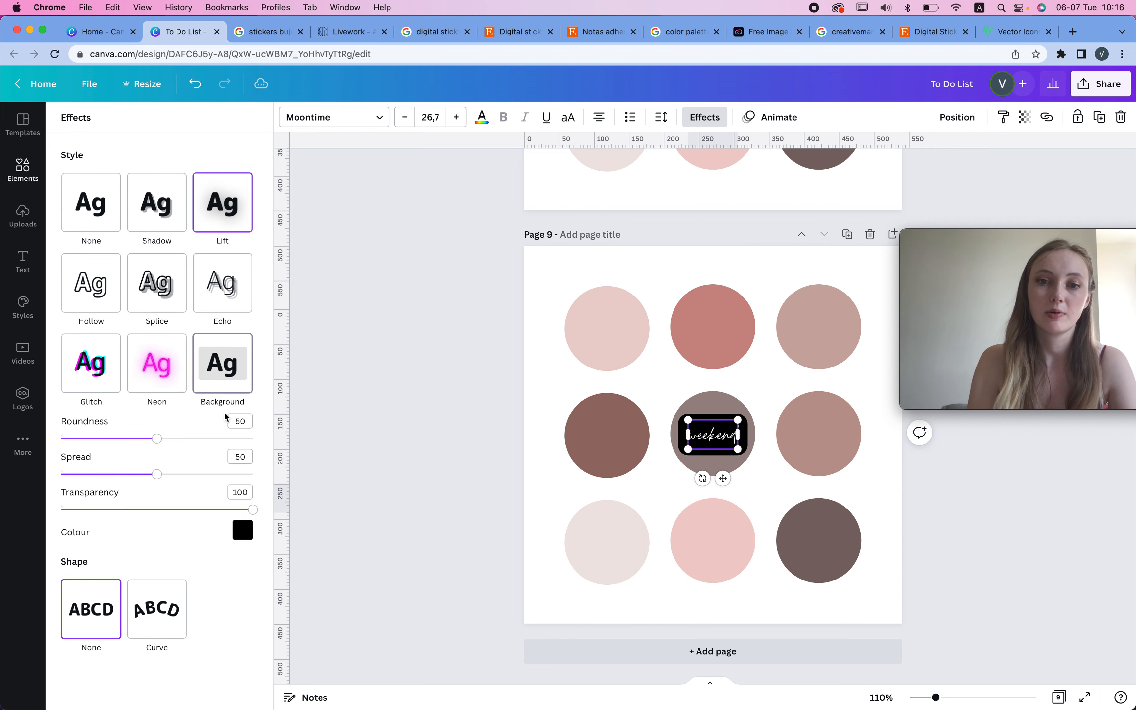
click(160, 384)
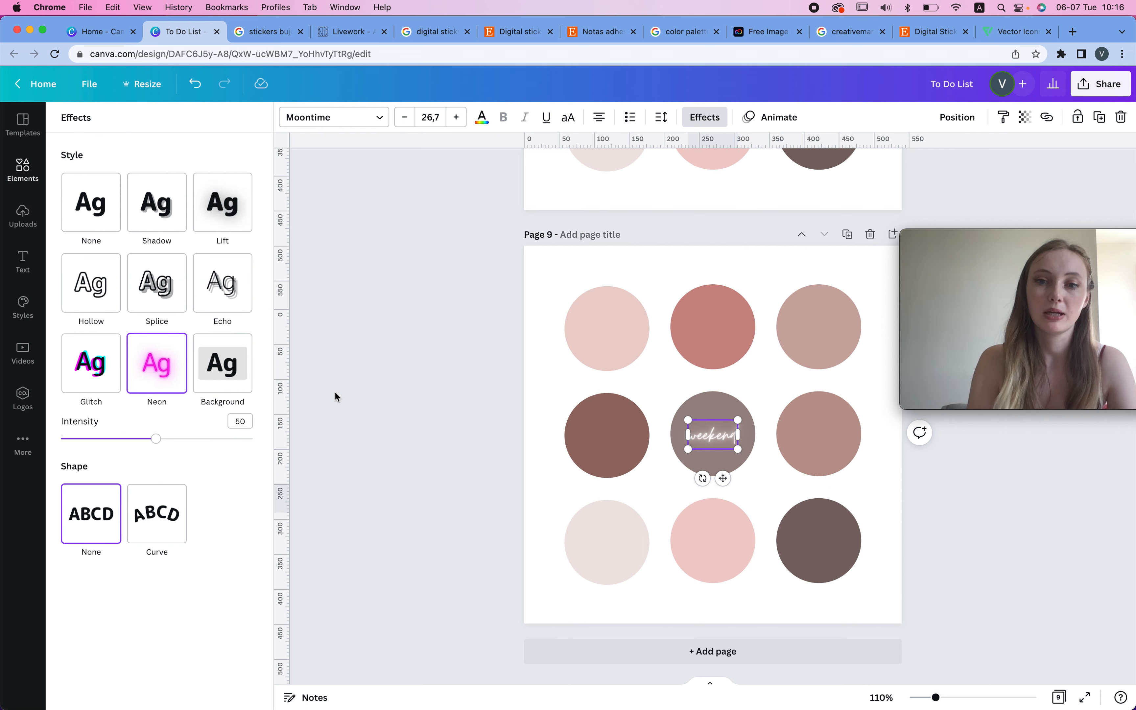
click(387, 385)
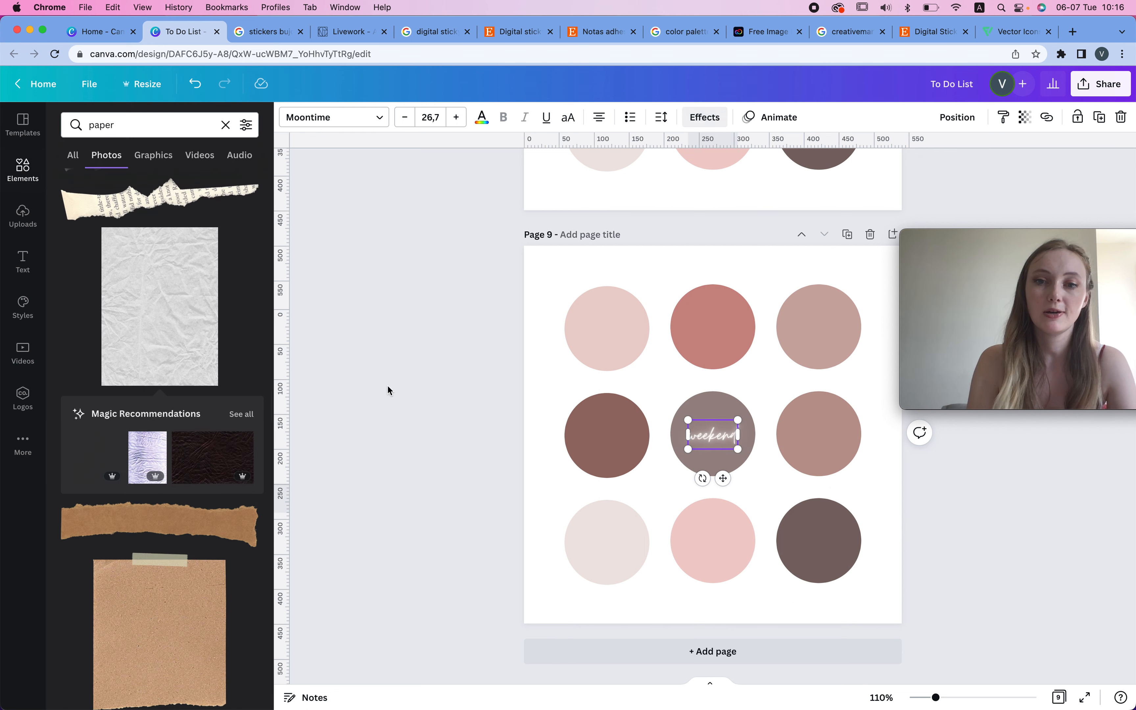
Try the Curve shape on the "weekend" text and reset its effect style and shape to None.
click(735, 451)
click(681, 118)
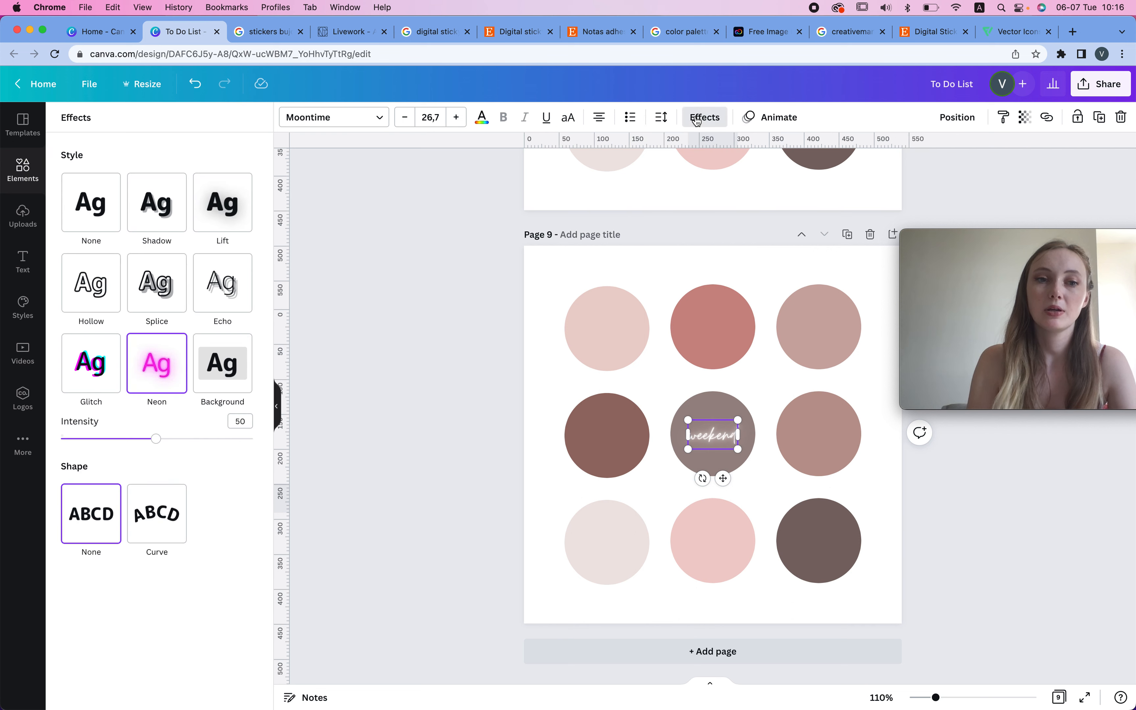
click(175, 516)
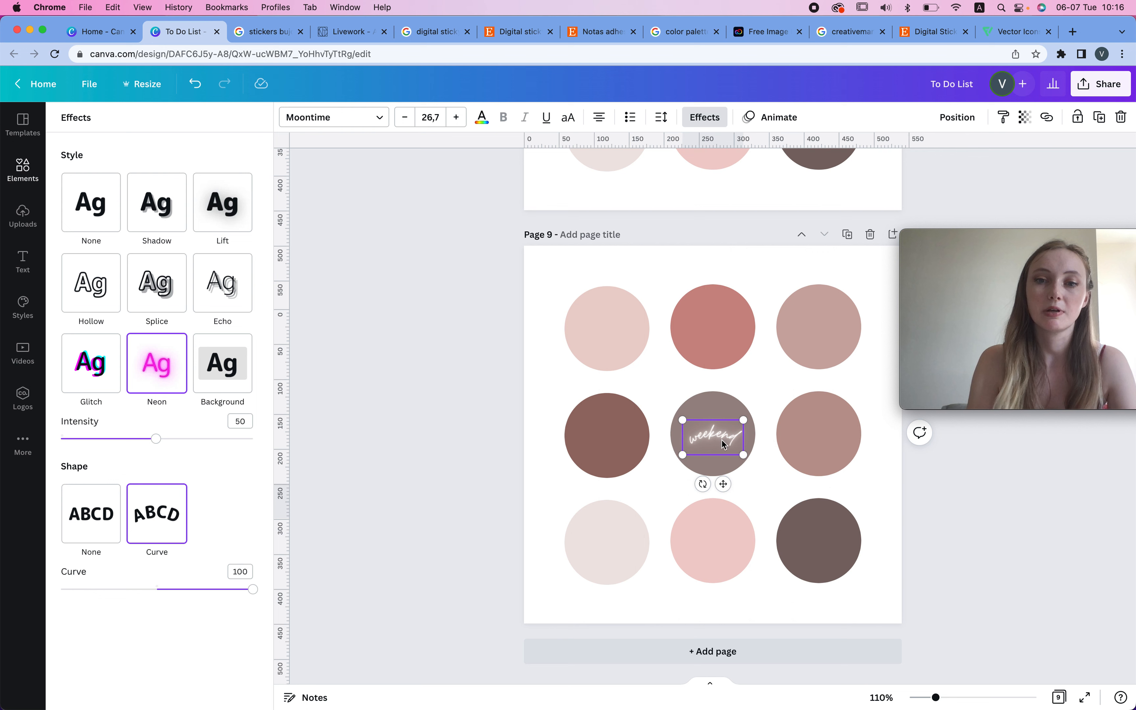
click(84, 222)
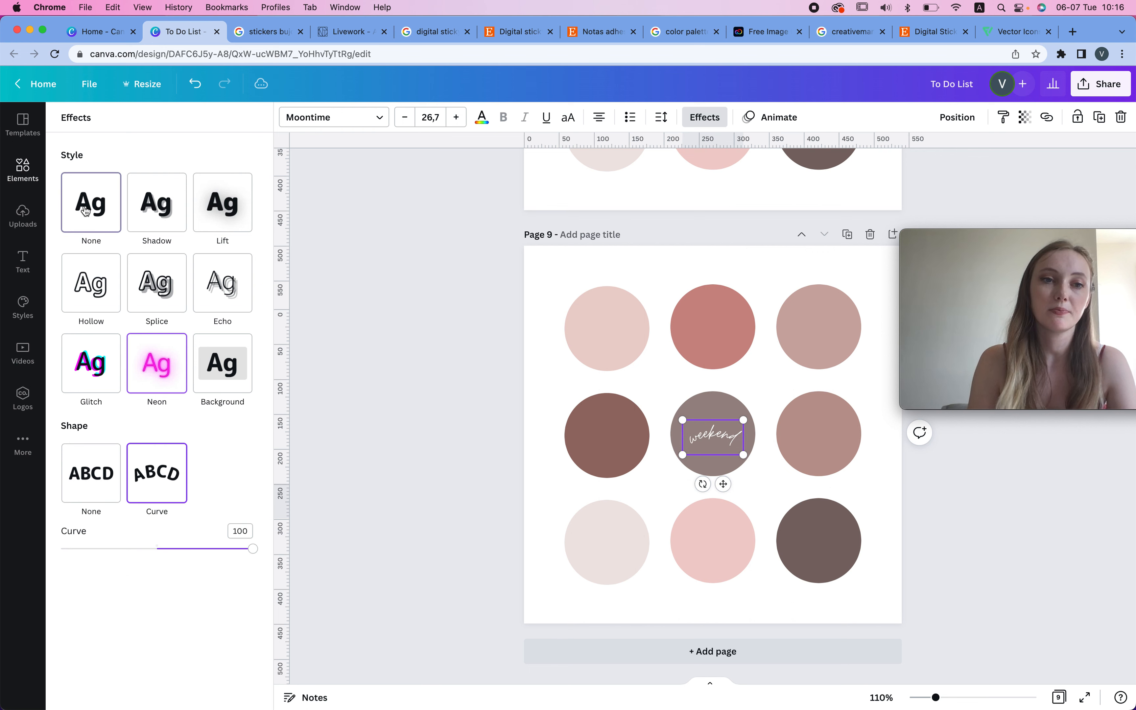
click(91, 480)
click(300, 420)
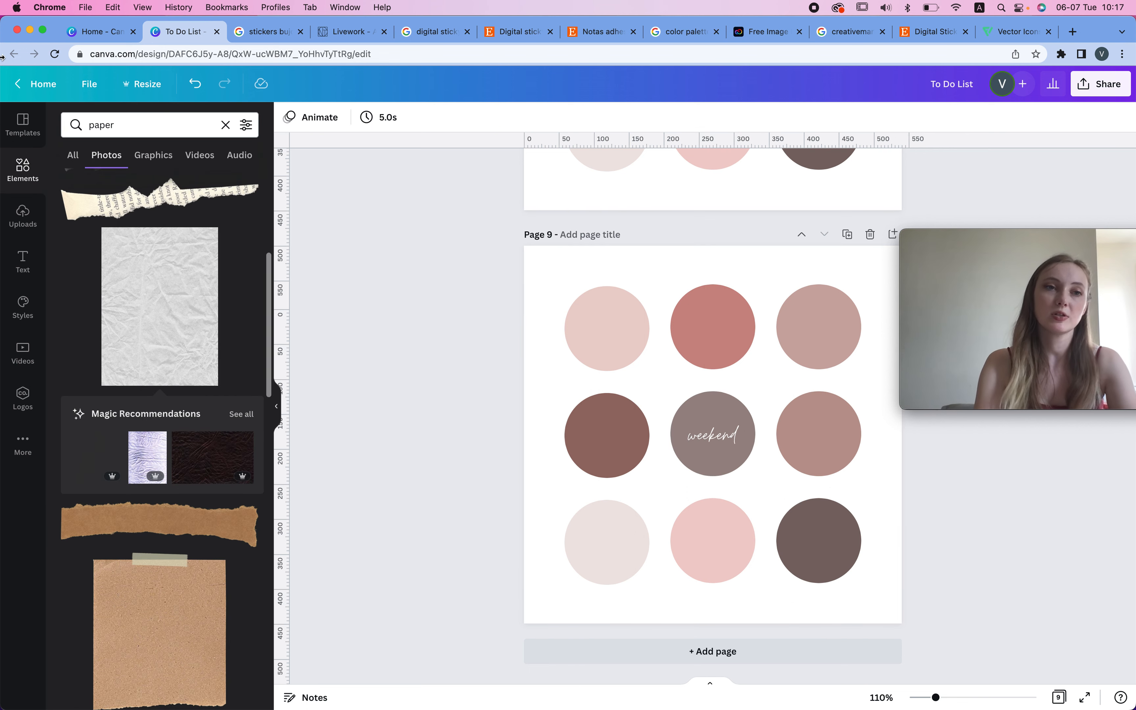
Search the elements for "star" and browse the matching graphics.
click(113, 131)
text(star)
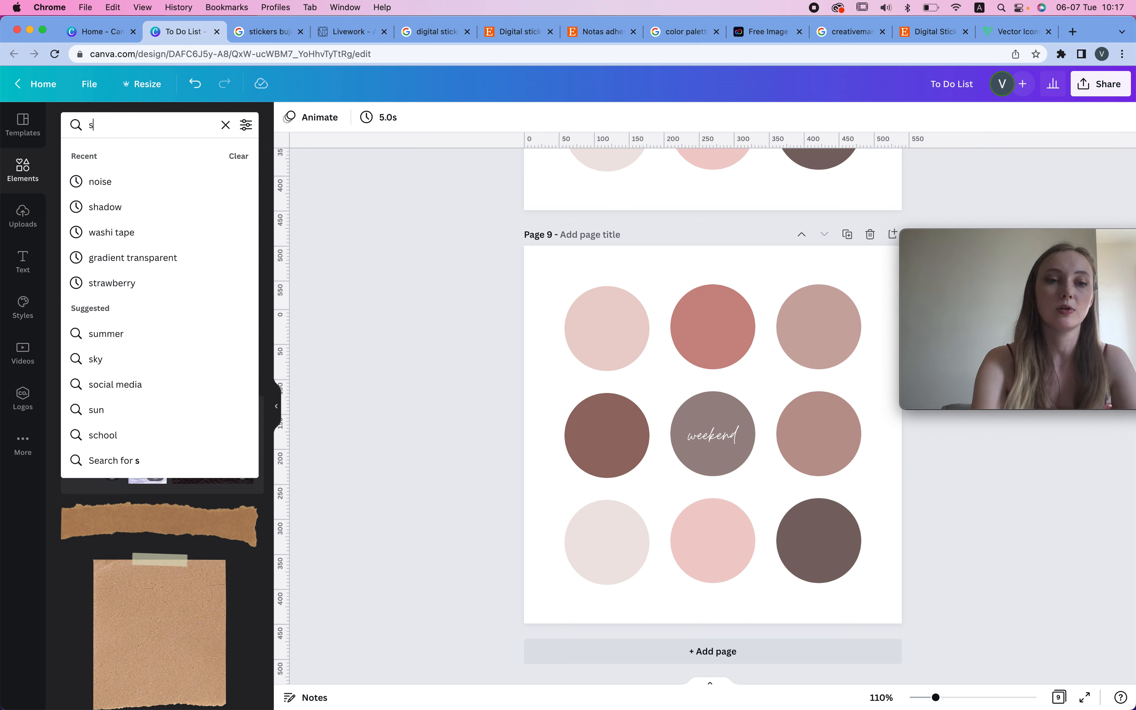
key(Return)
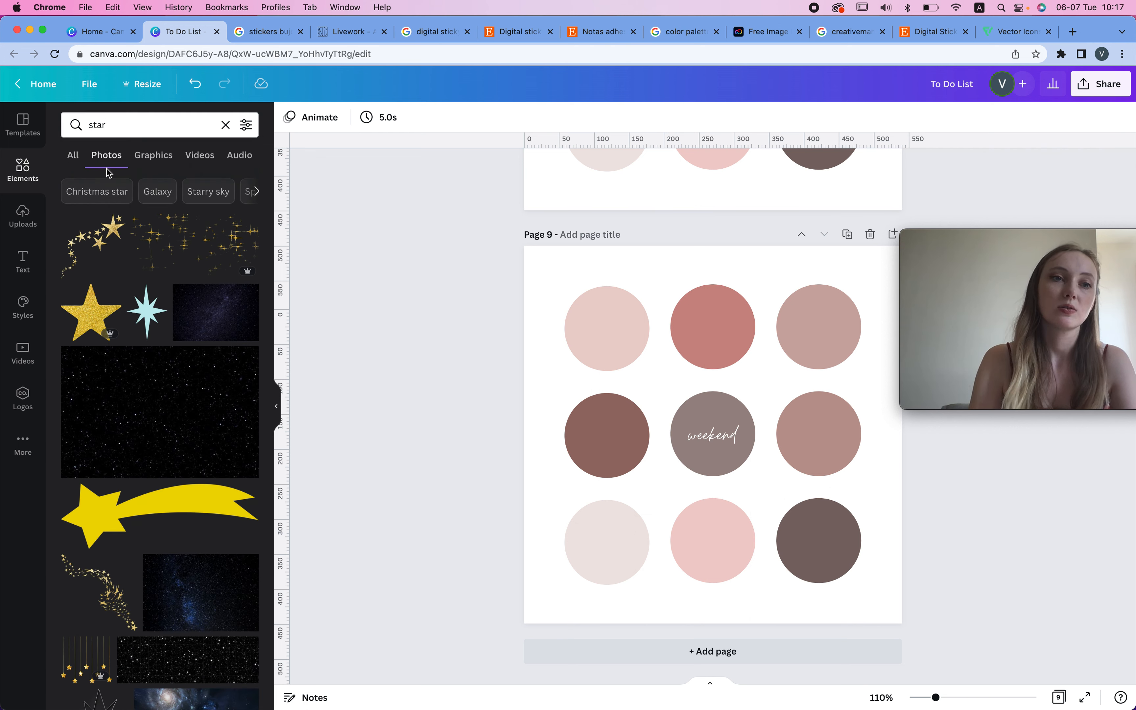
click(166, 160)
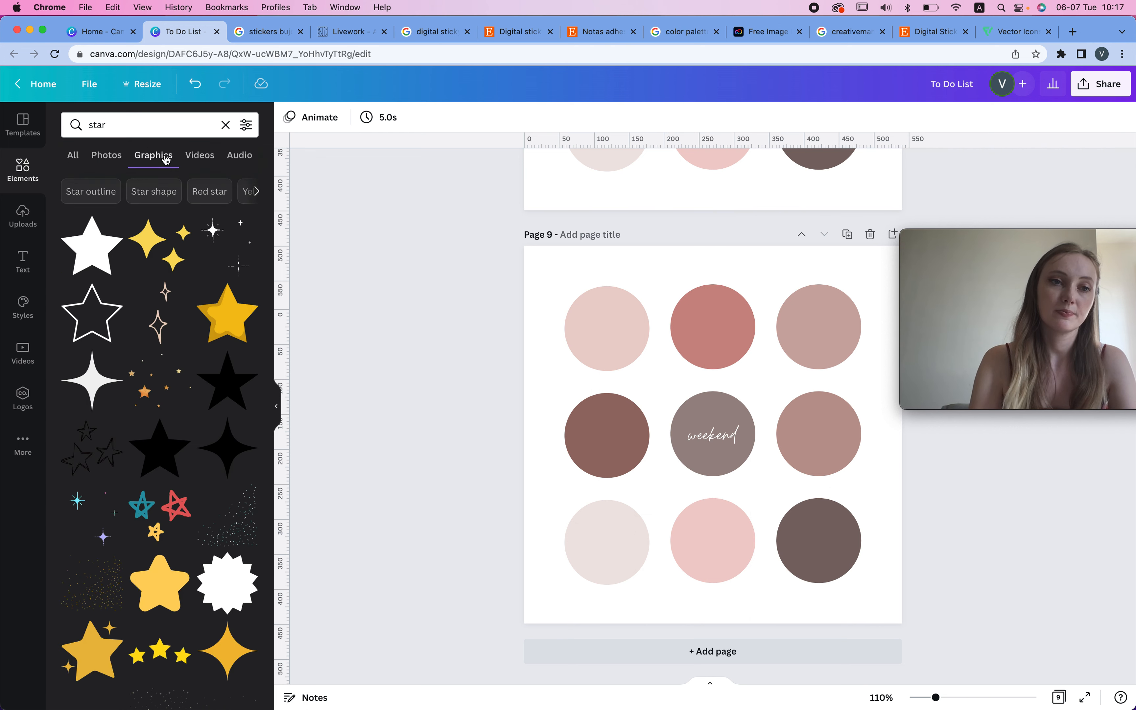
scroll(153, 498, down, 6)
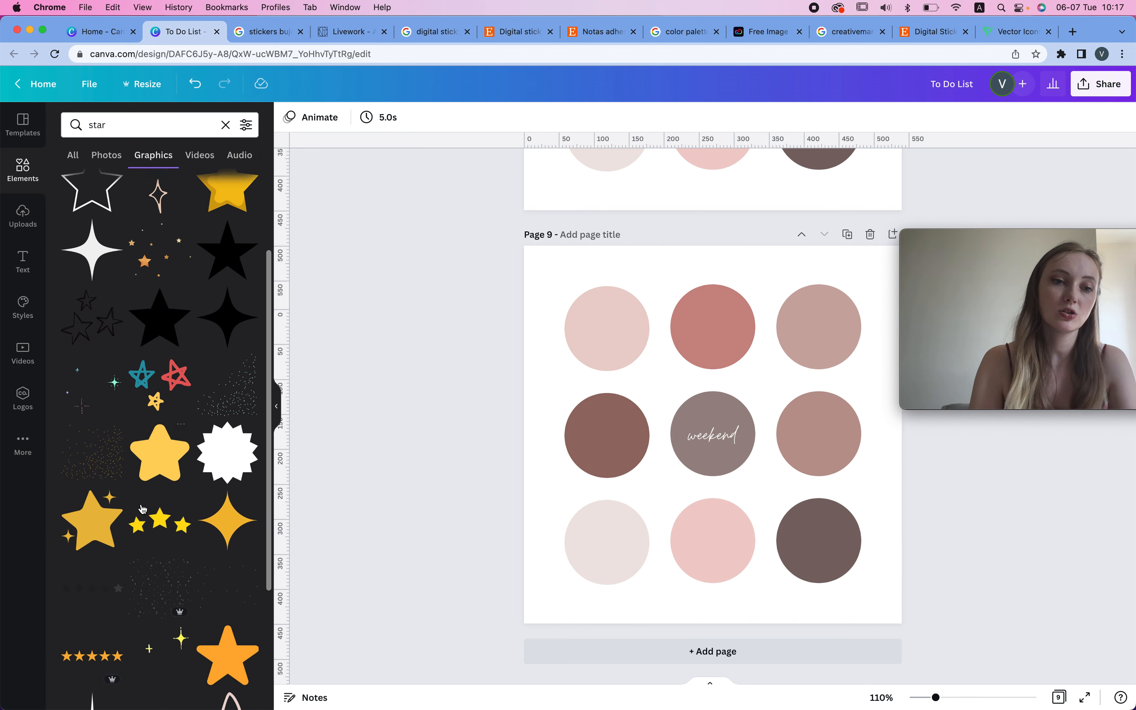
Search the graphics for "star icon" and place the black outlined star, scaled down, in the first row's first circle.
click(178, 131)
text(uci)
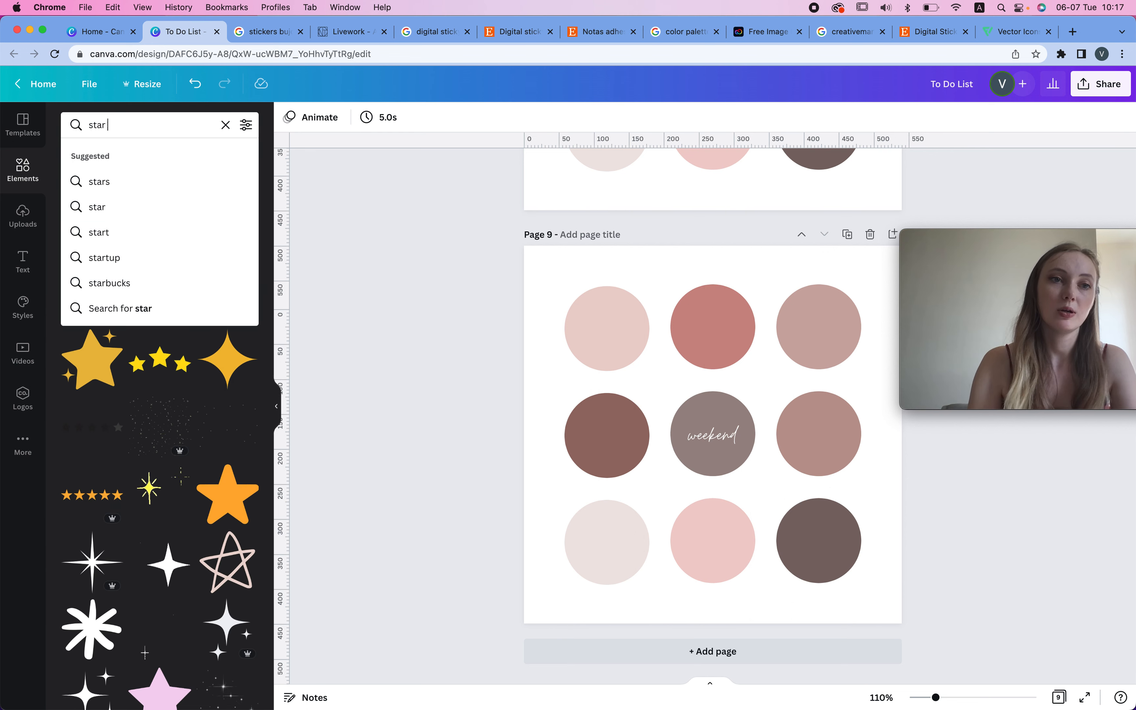
key(BackSpace)
key(BackSpace)
key(BackSpace)
text(icon)
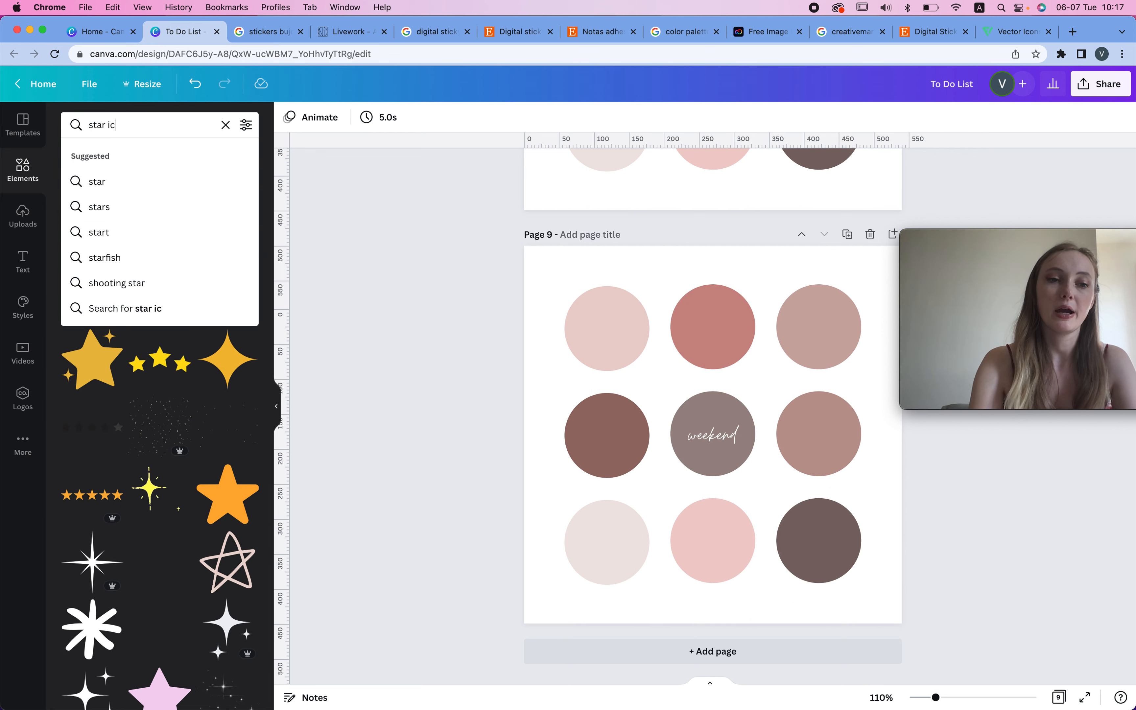
key(Return)
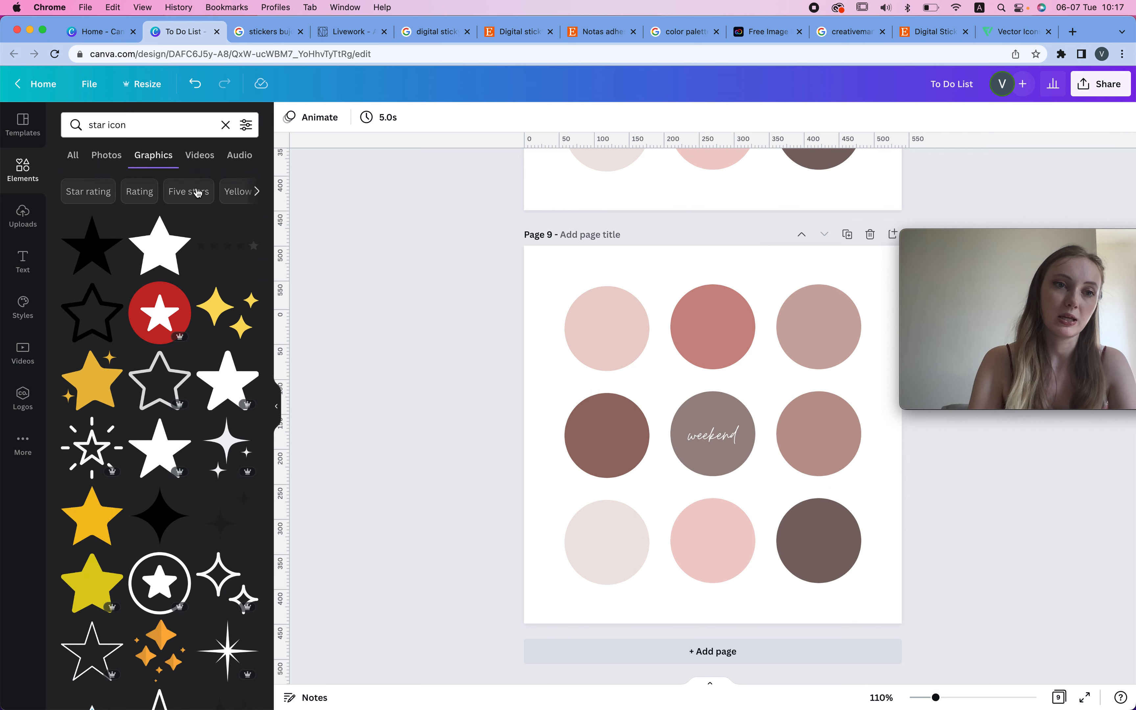
click(87, 319)
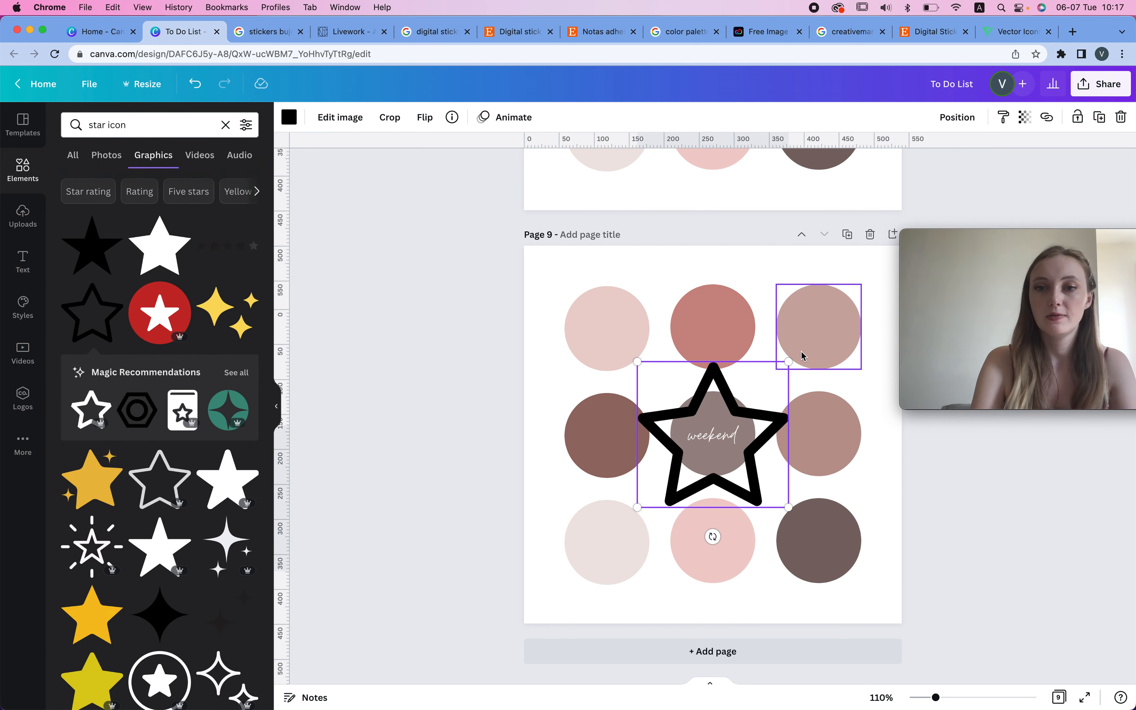
drag(786, 362, 609, 300)
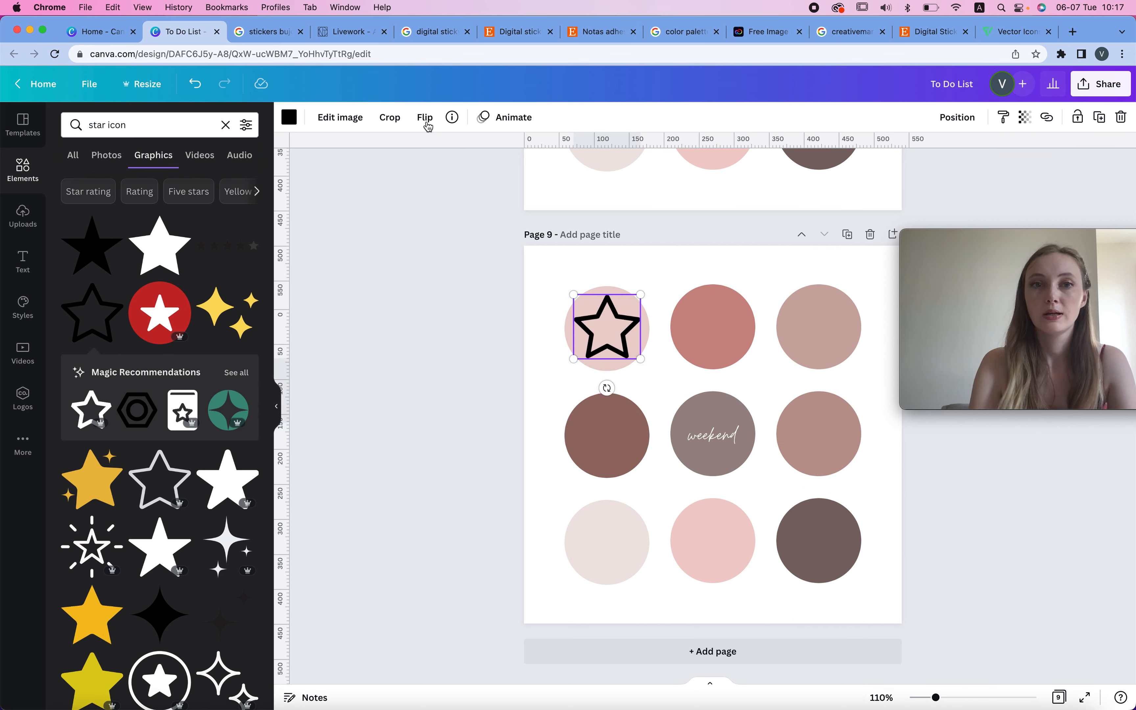
Recolour the star with the light rose-brown document colour and shrink it slightly within its circle.
click(289, 117)
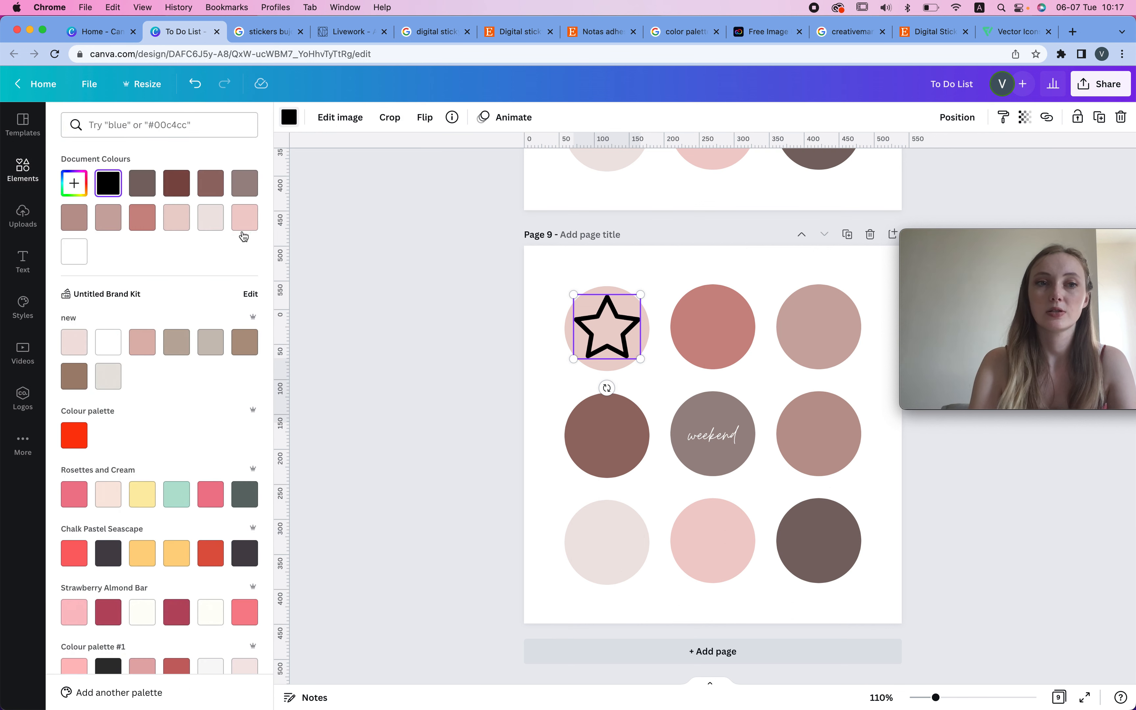
click(146, 227)
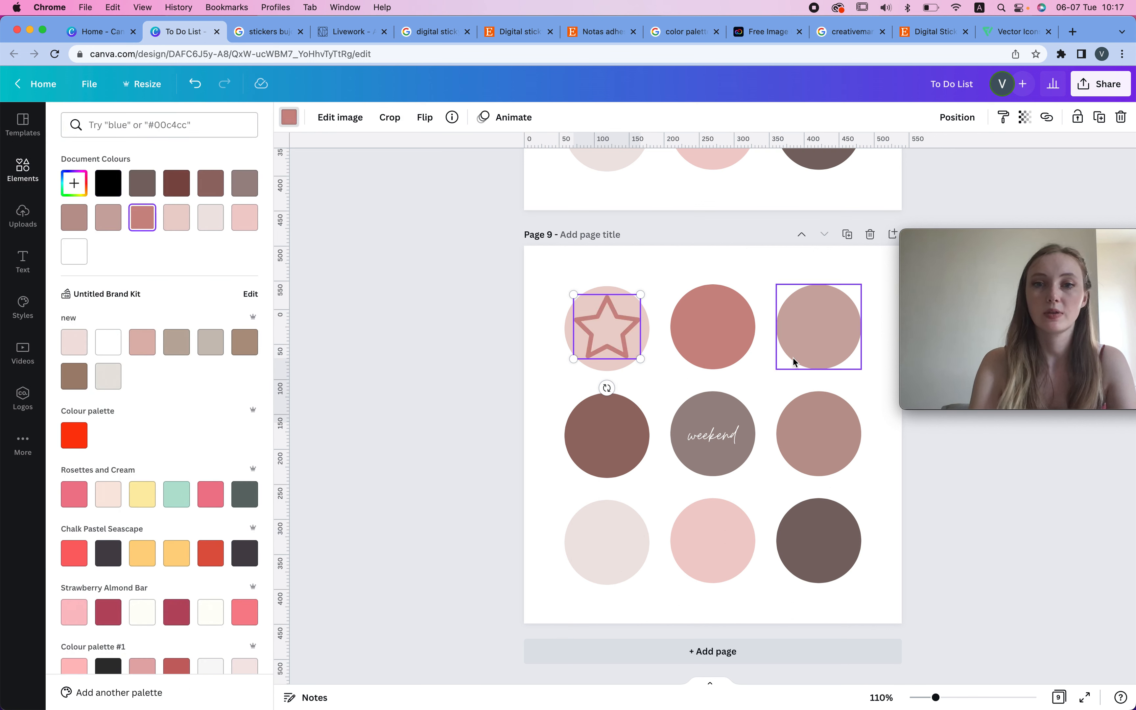
click(79, 222)
click(99, 231)
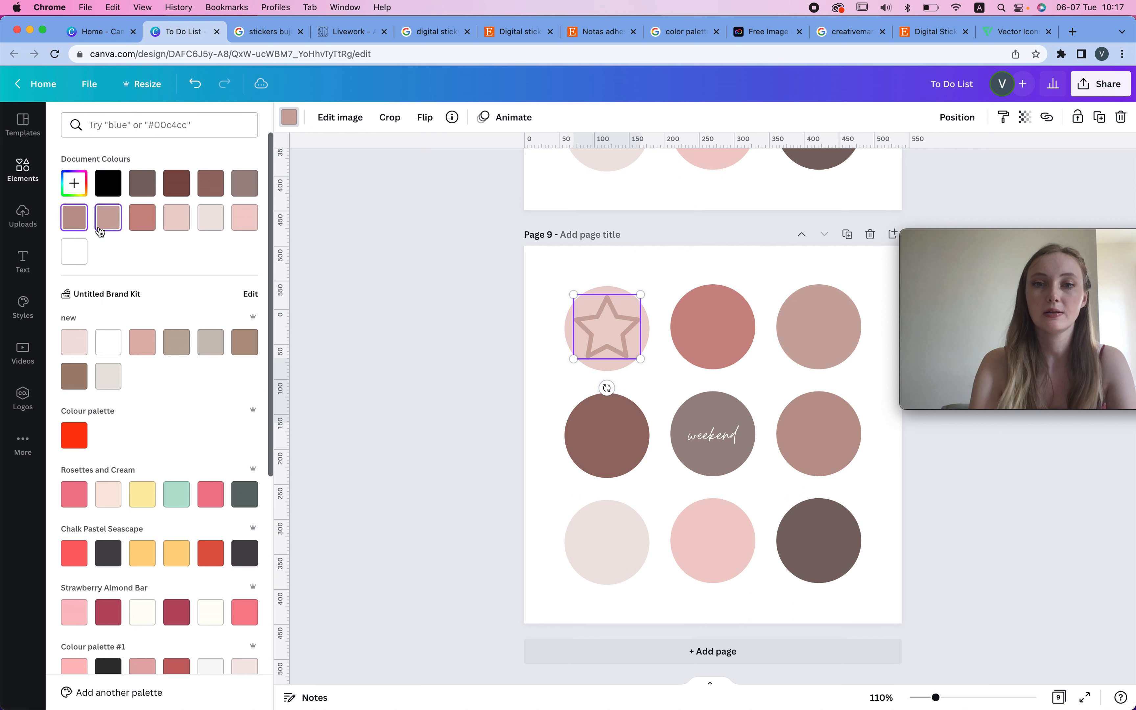
click(75, 223)
click(99, 229)
drag(640, 295, 632, 301)
click(658, 324)
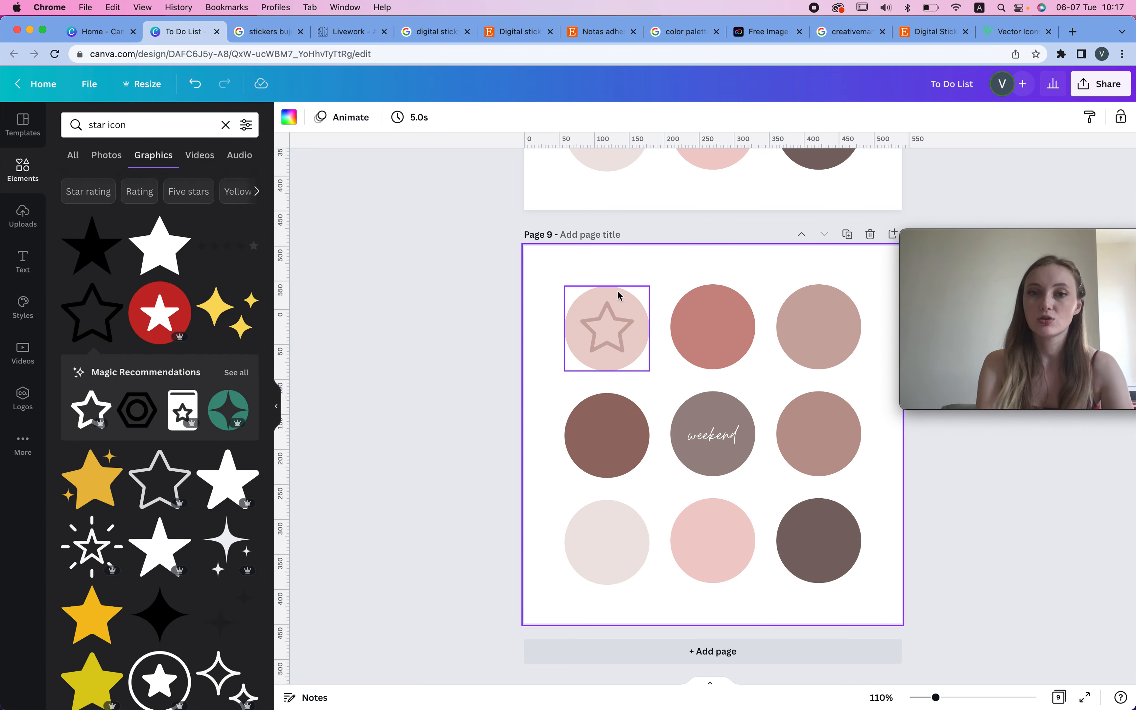
Search the graphics for "facebook icon" and insert the circled black Facebook logo, scaled down to fit inside a sticker circle.
click(178, 126)
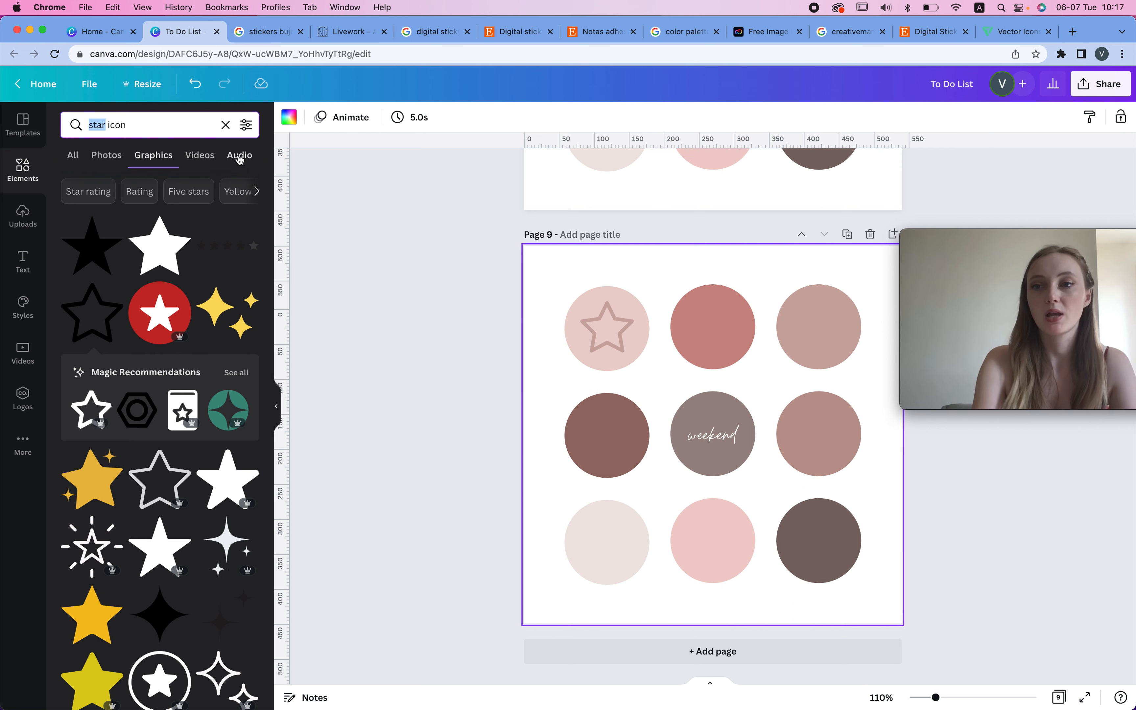
text(facebook icon)
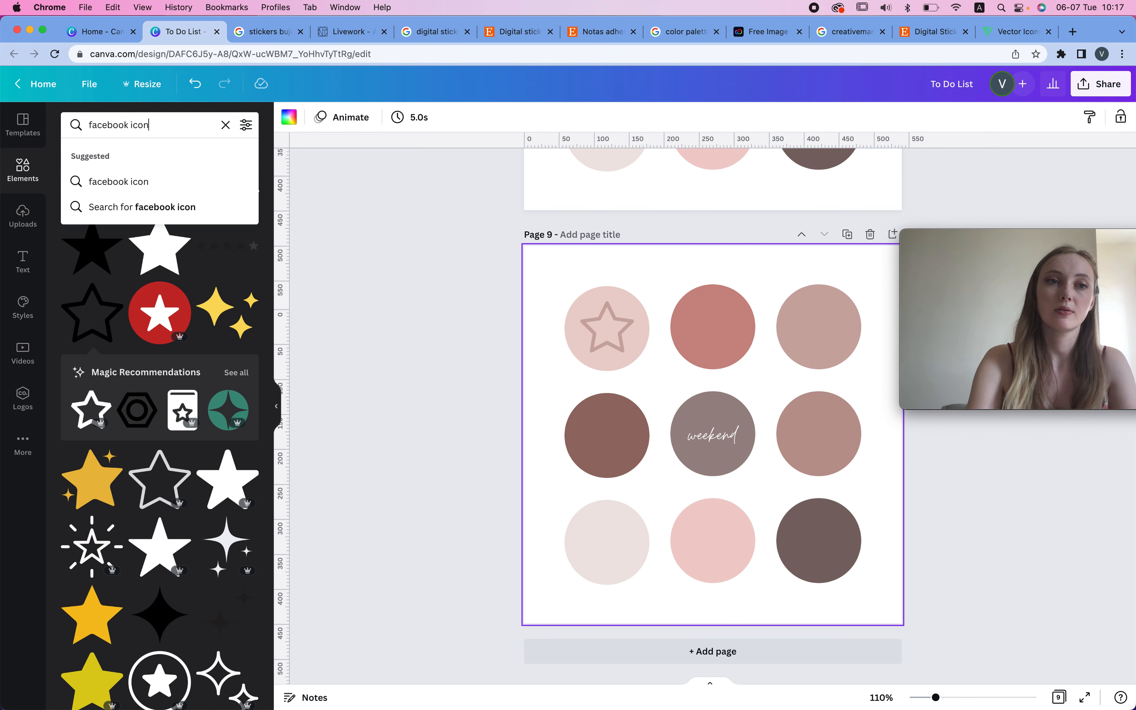
key(Return)
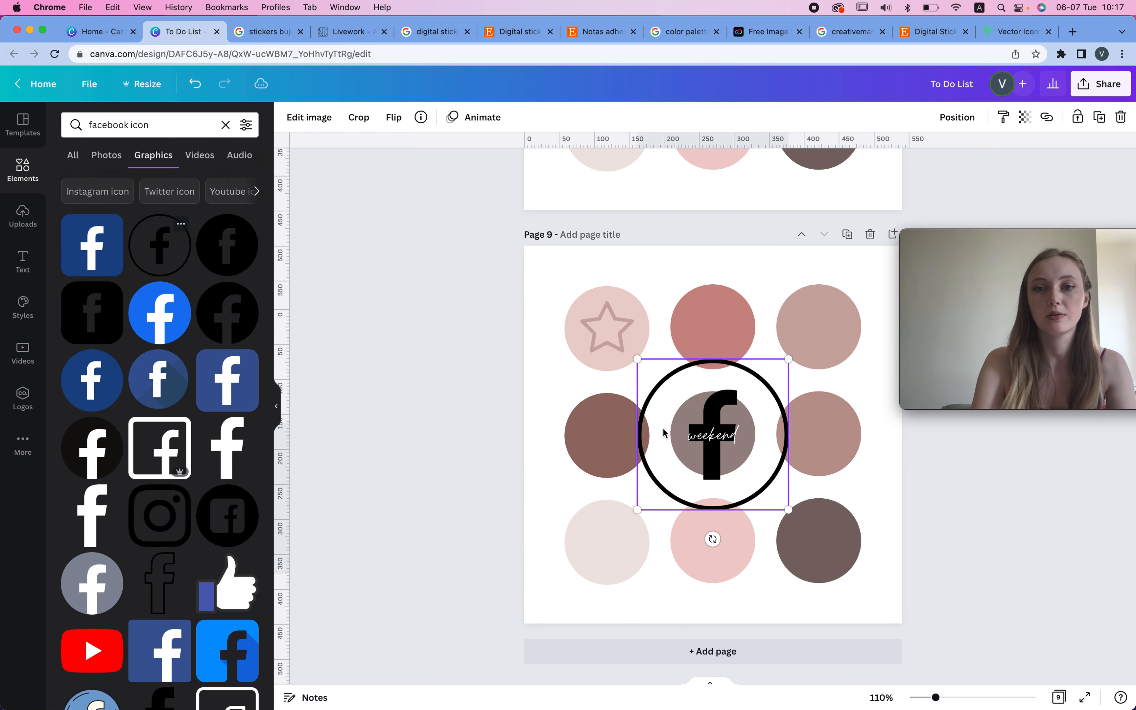
drag(790, 359, 735, 456)
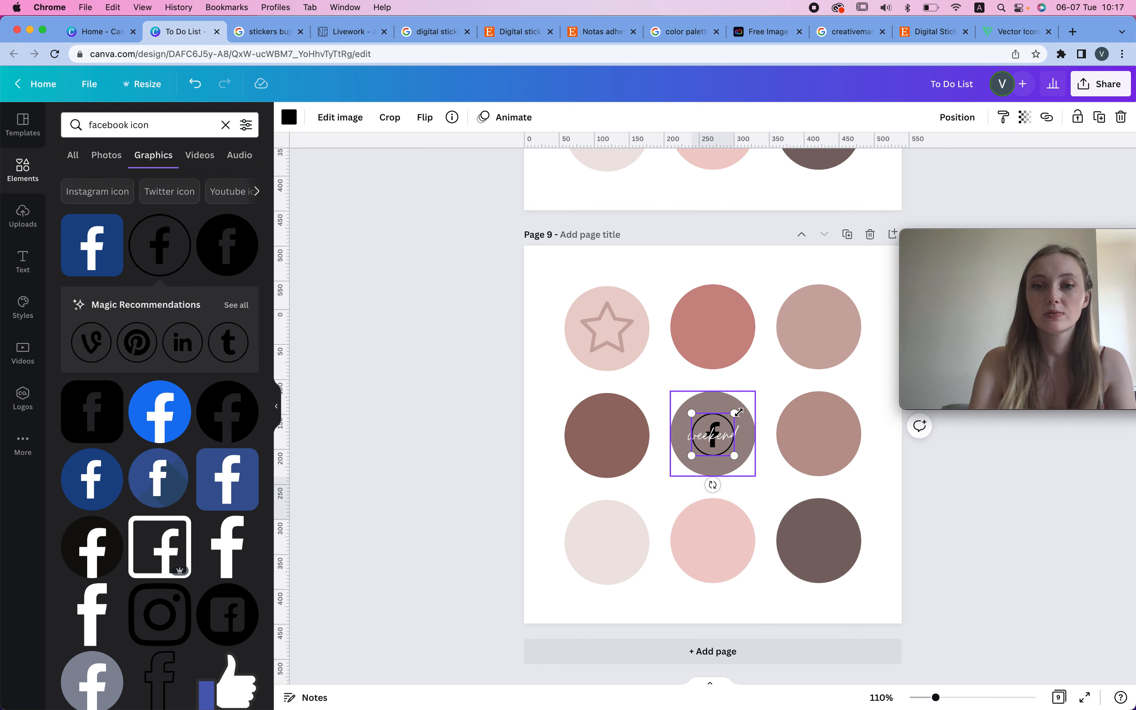
Lock the "weekend" text and move the Facebook logo onto the first row's second circle.
click(727, 422)
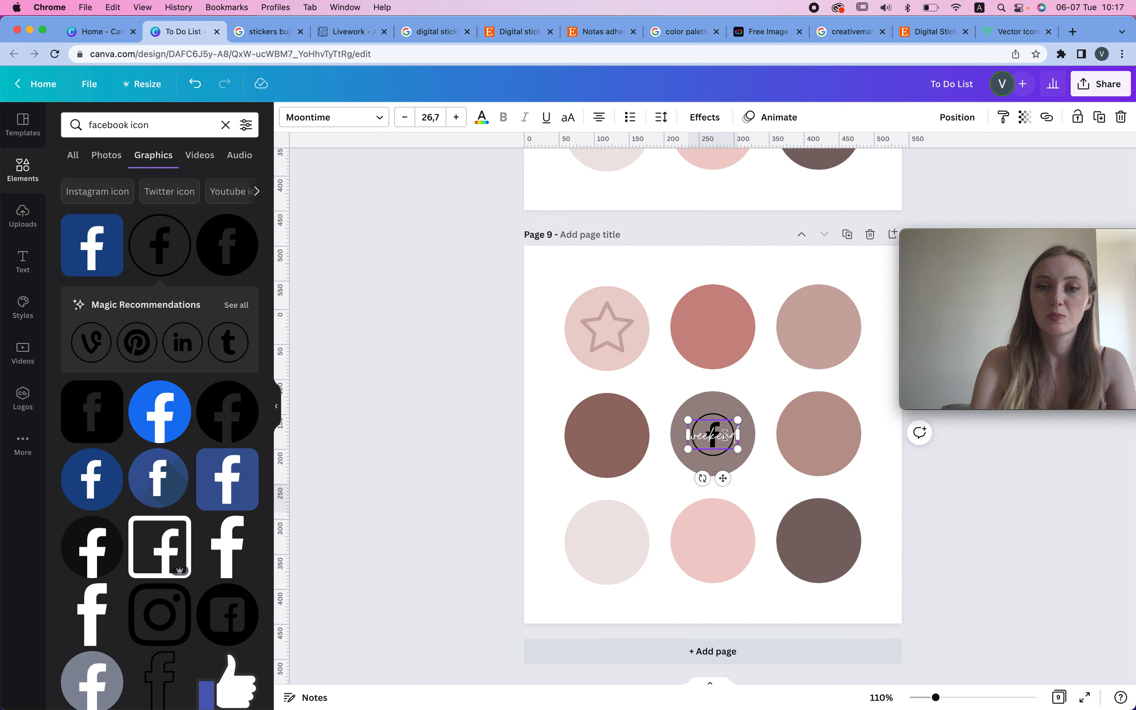
click(1077, 117)
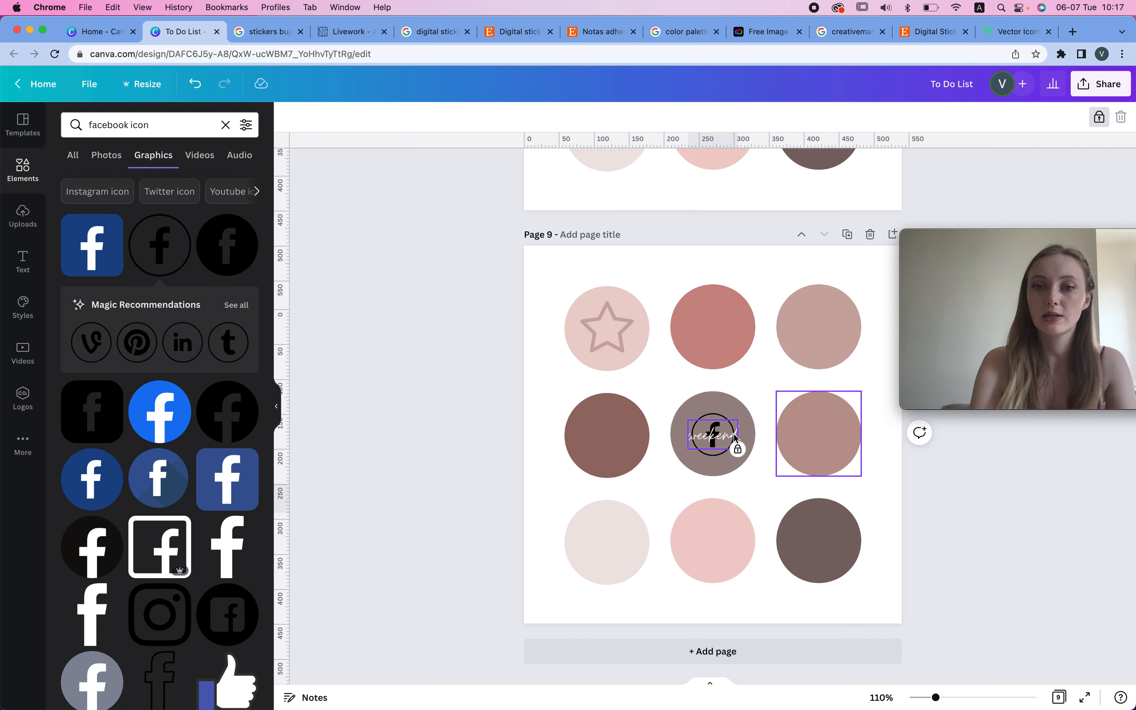
click(738, 417)
drag(720, 426, 720, 311)
click(719, 428)
click(718, 428)
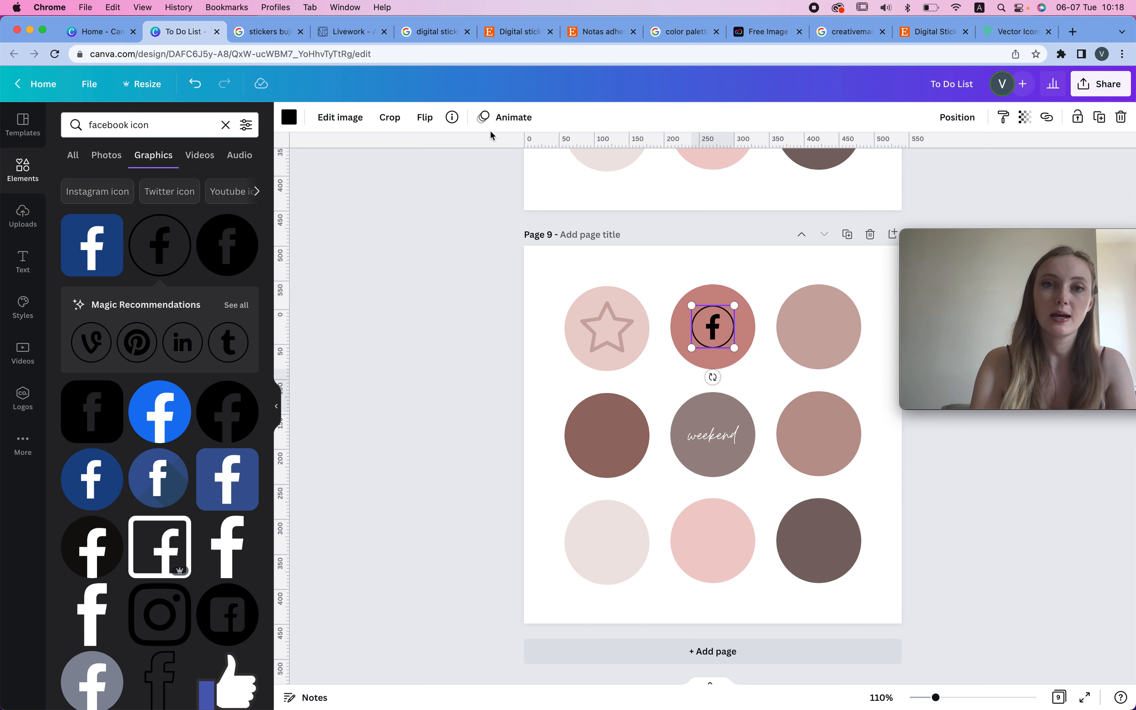
Recolour the Facebook logo with the very pale pink-grey document colour.
click(289, 117)
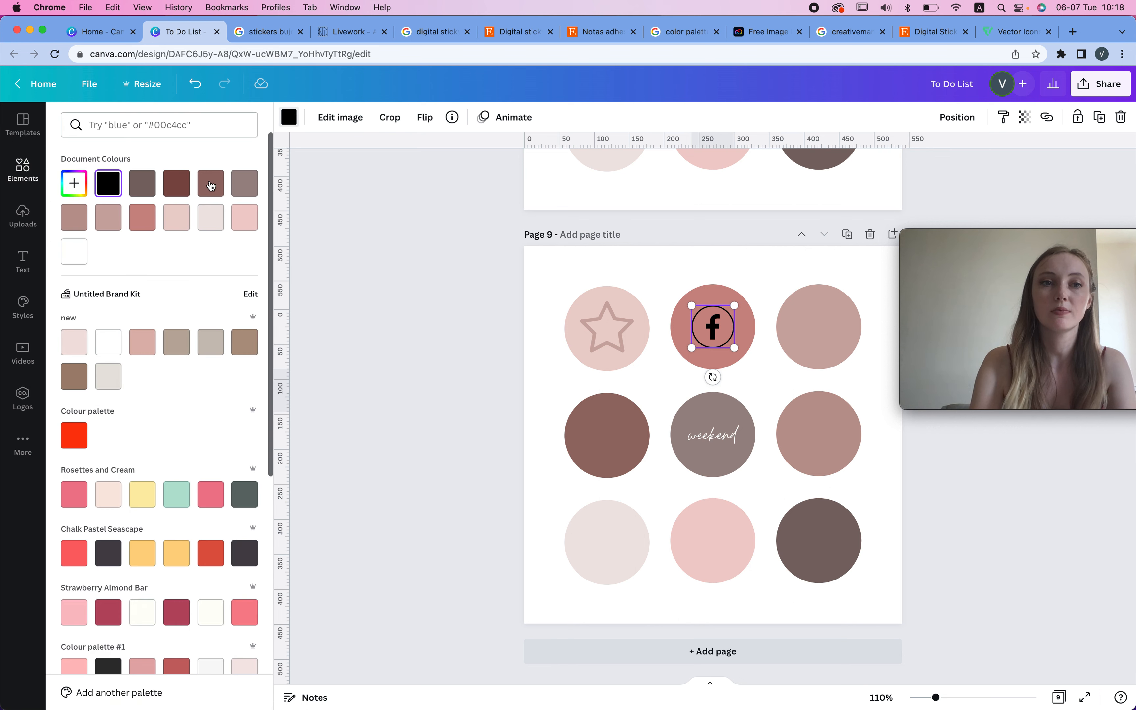
click(213, 225)
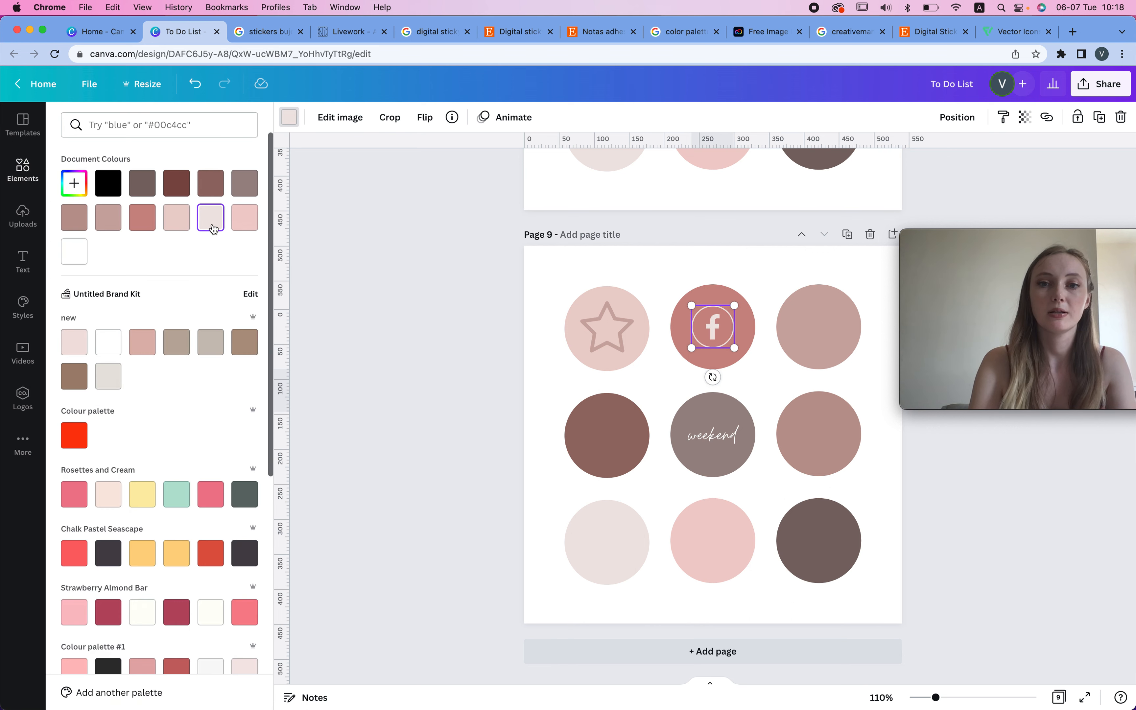
click(782, 267)
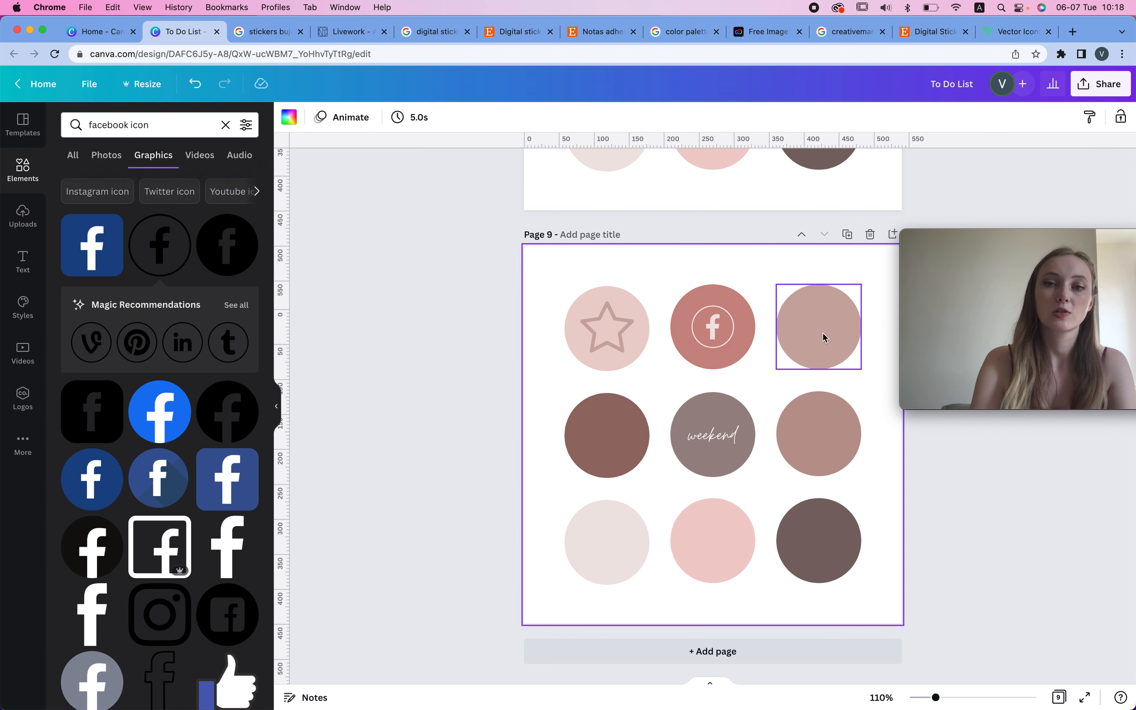
Search the graphics for "circle", insert the thin black ring scaled down, and place copies offset around the first row's third and second row's first circles.
click(132, 122)
text(circle)
key(Return)
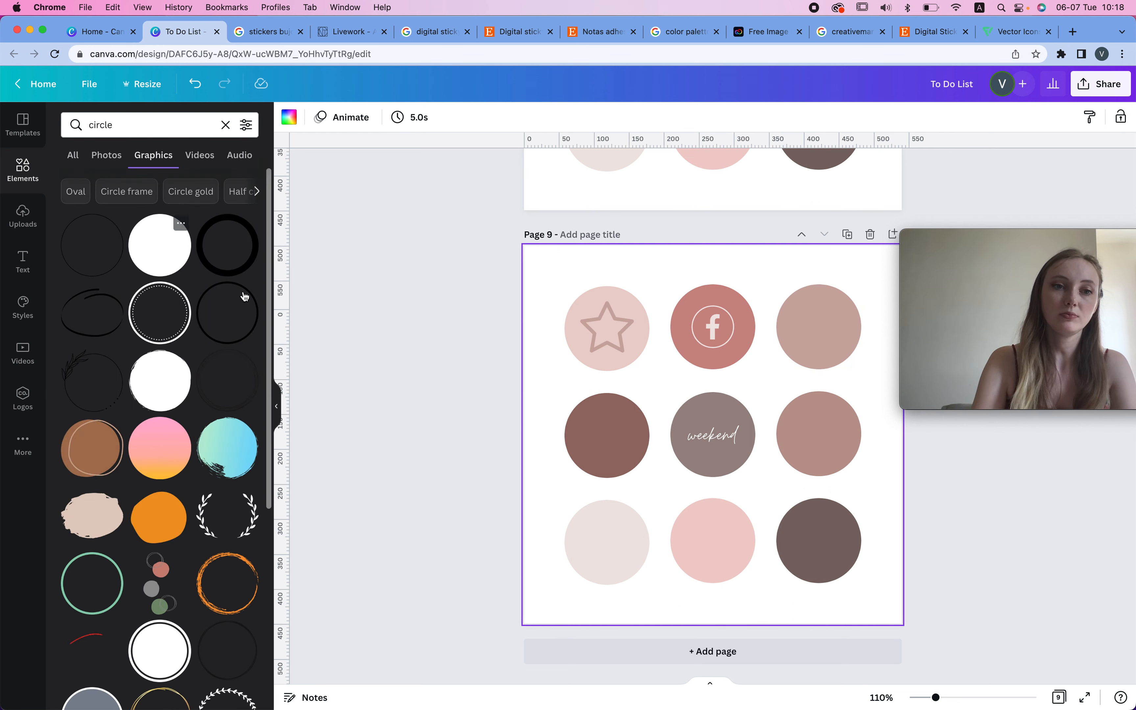
click(115, 276)
drag(793, 355, 856, 301)
alt+drag(803, 338, 585, 459)
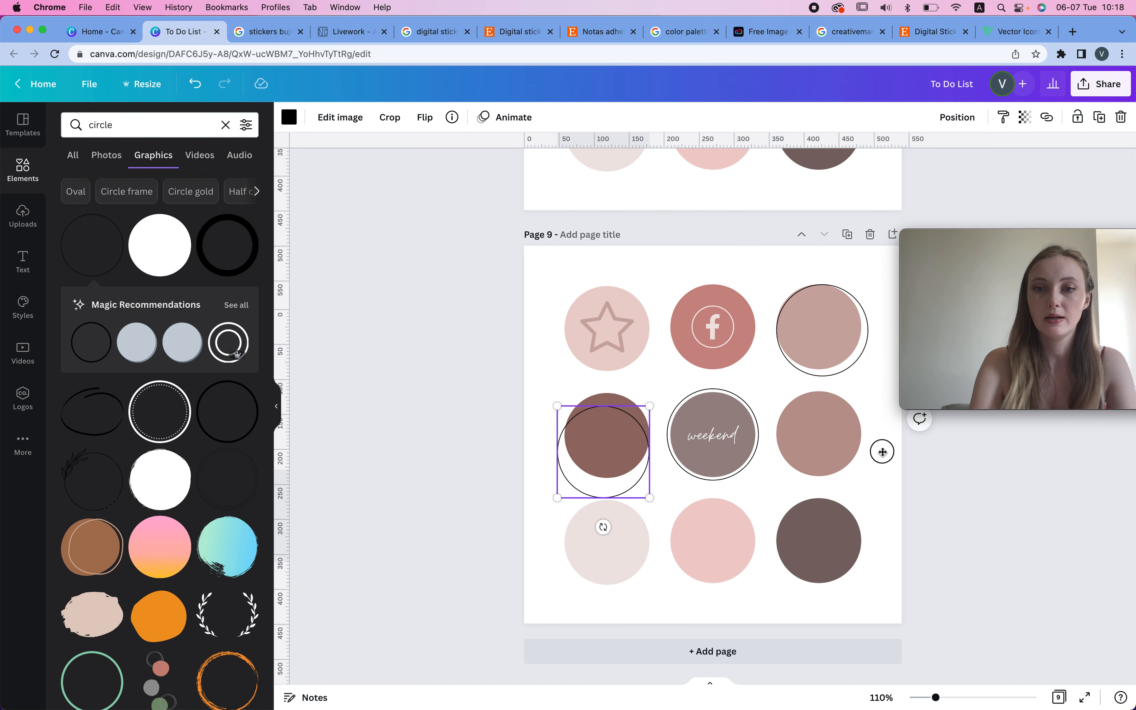
Place a ring copy on the second row's third circle, shrink it to fit inside, and recolour it light pink.
alt+drag(882, 451, 831, 436)
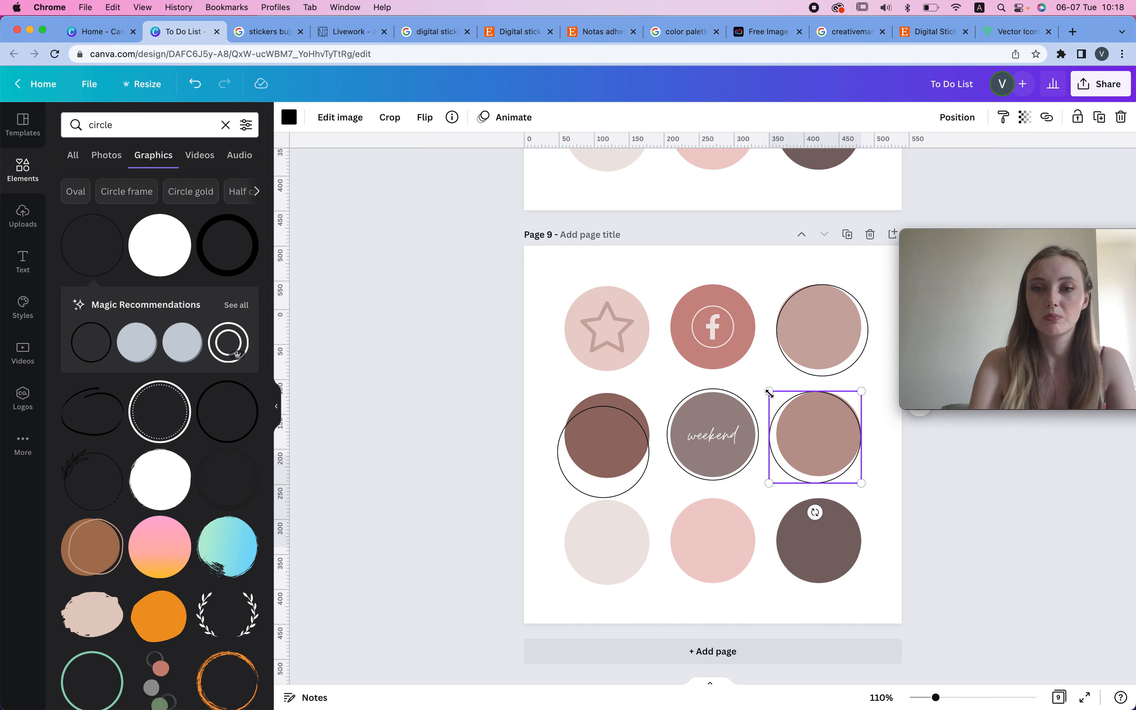
alt+drag(771, 393, 791, 396)
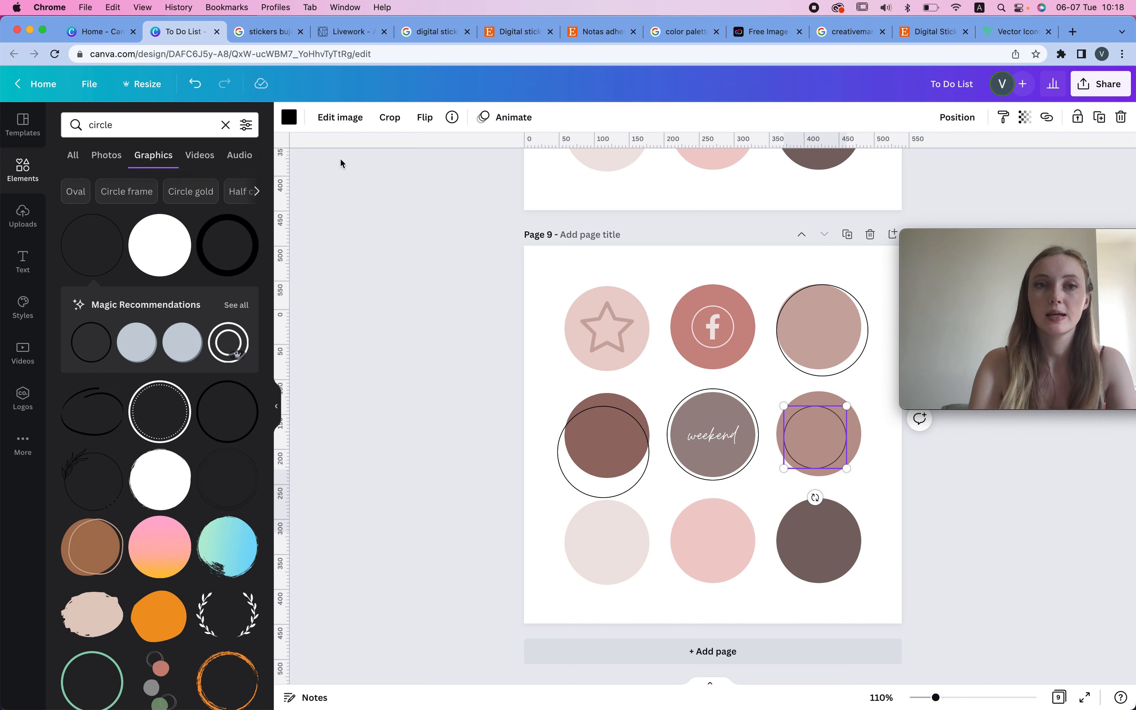
click(289, 119)
click(170, 221)
Recolour the ring around the first row's third circle with the rose-brown document colour.
click(862, 299)
shift+click(642, 411)
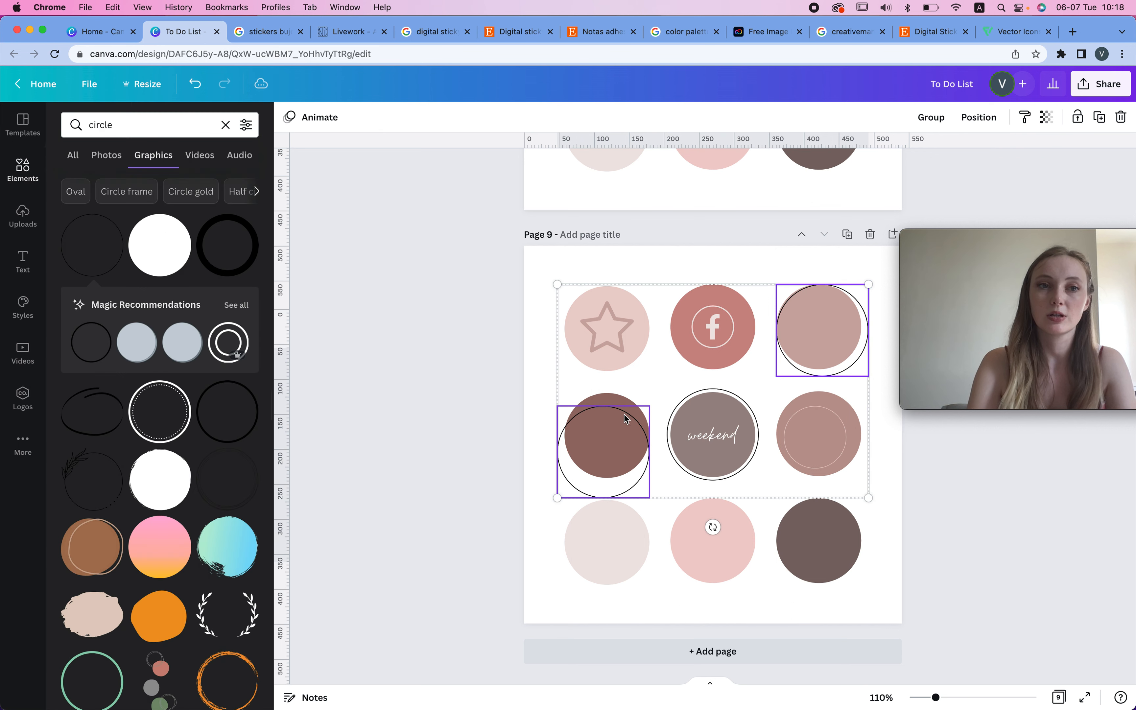
click(735, 259)
click(842, 298)
click(289, 116)
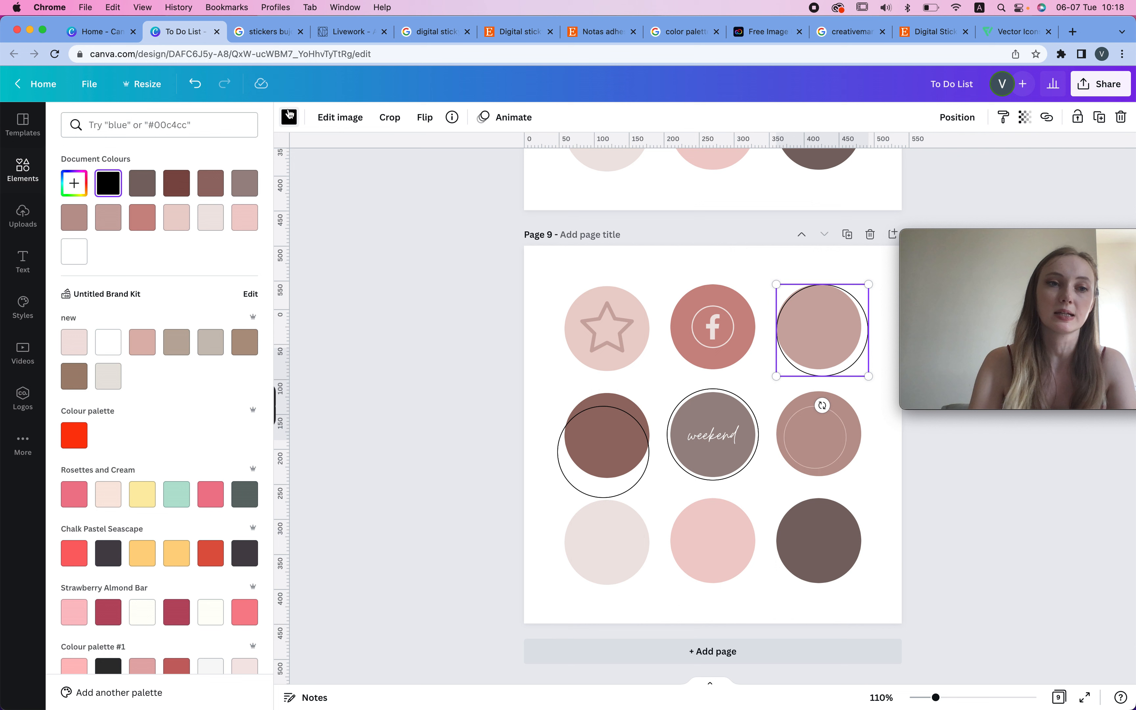
click(86, 221)
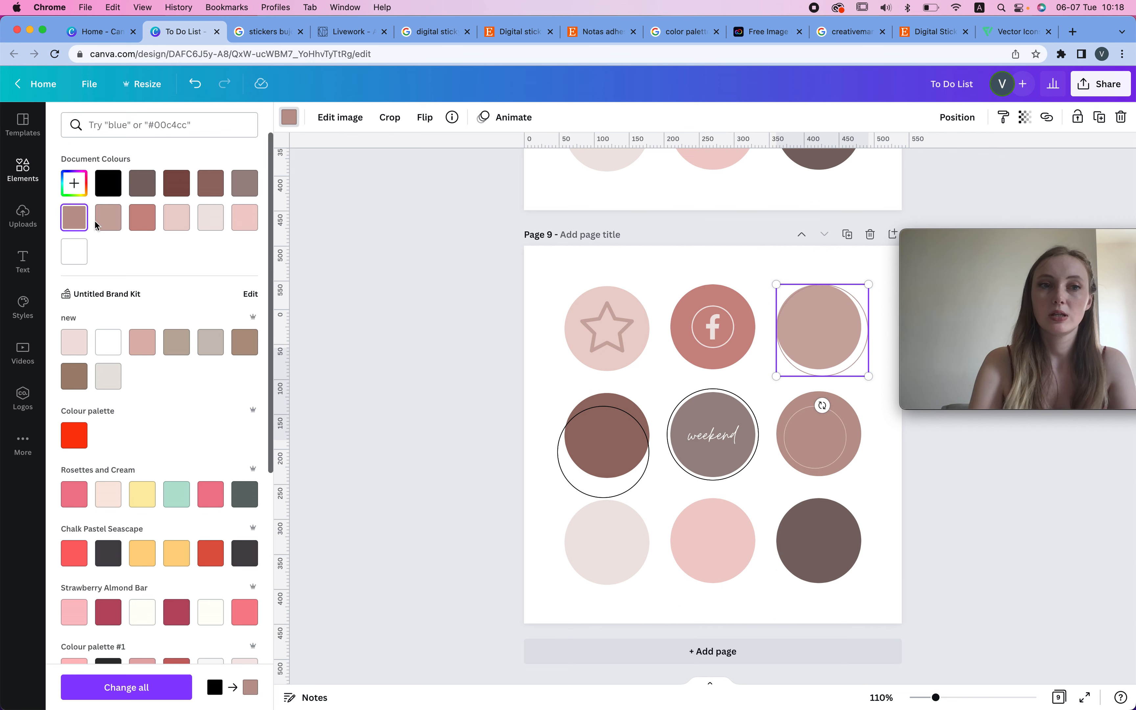
Recolour the ring around the second row's first circle with the brand kit's grey-beige and move it up slightly.
click(644, 492)
click(211, 342)
click(390, 339)
click(643, 434)
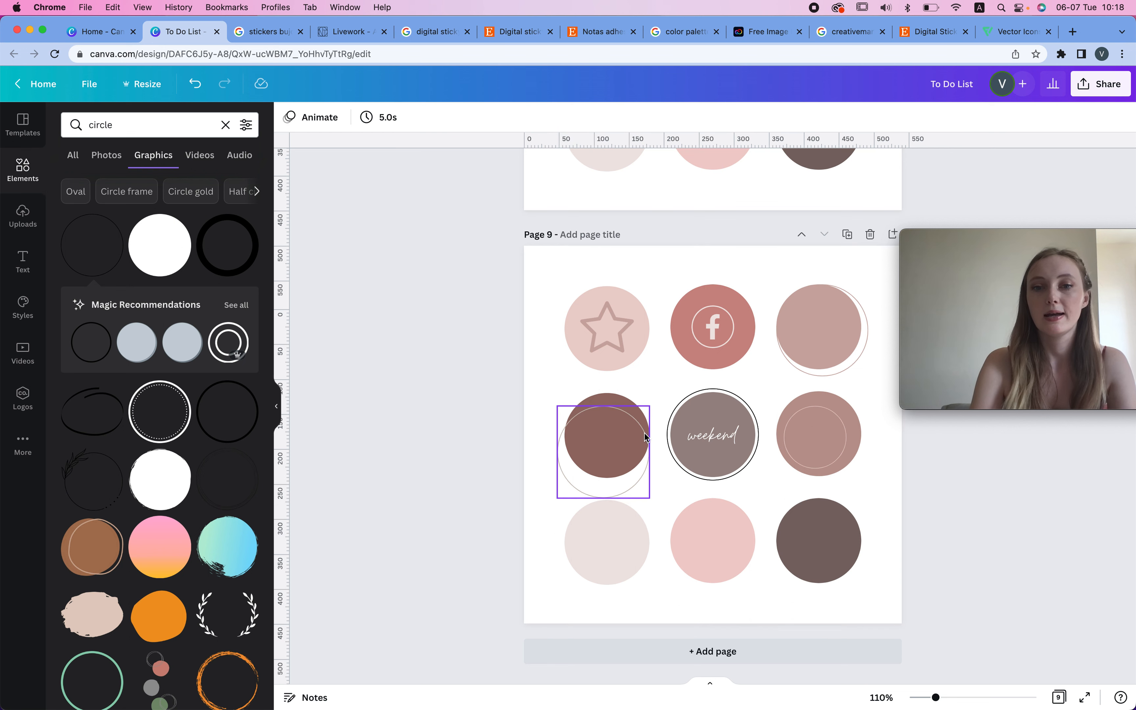
drag(643, 434, 643, 429)
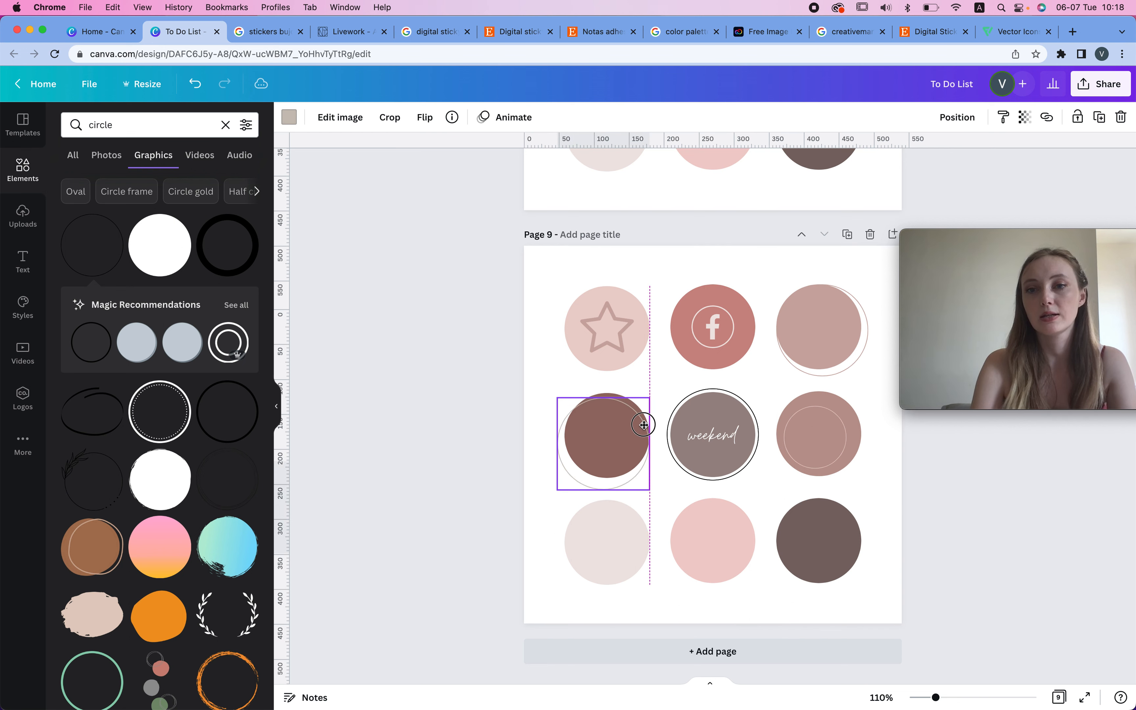
Duplicate page 9 and replace the copy's Facebook logo with the scaled-down clock-and-calendar graphic from an "icon" search.
click(848, 236)
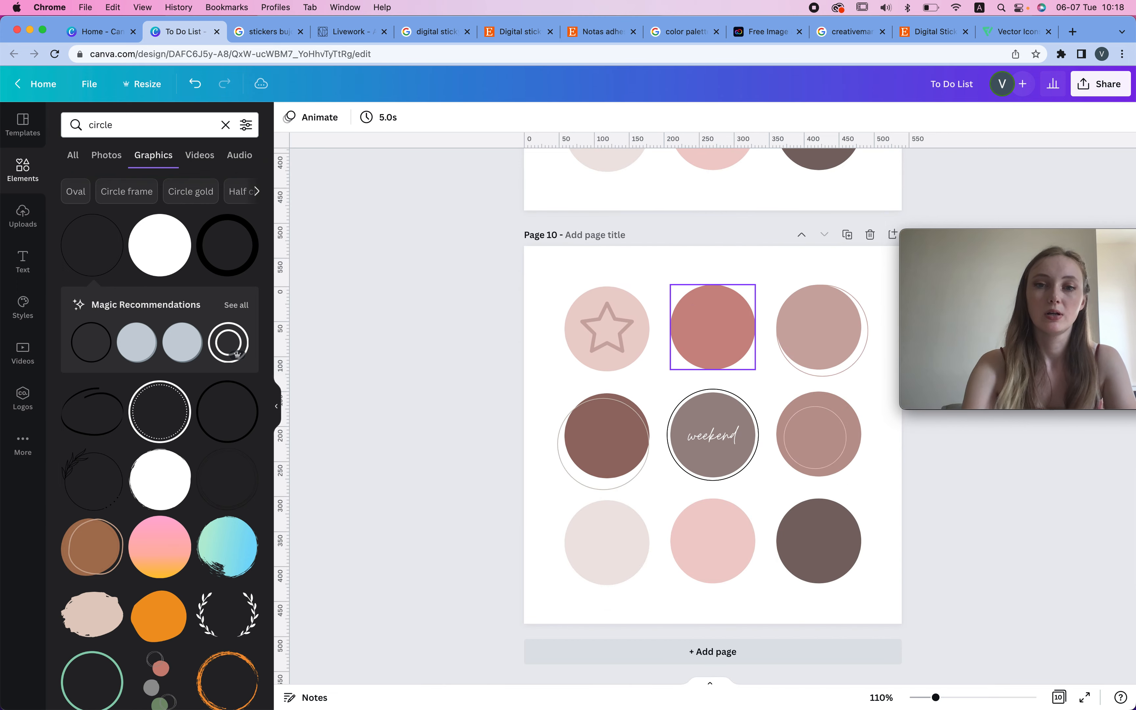
click(139, 124)
text(icon)
key(Return)
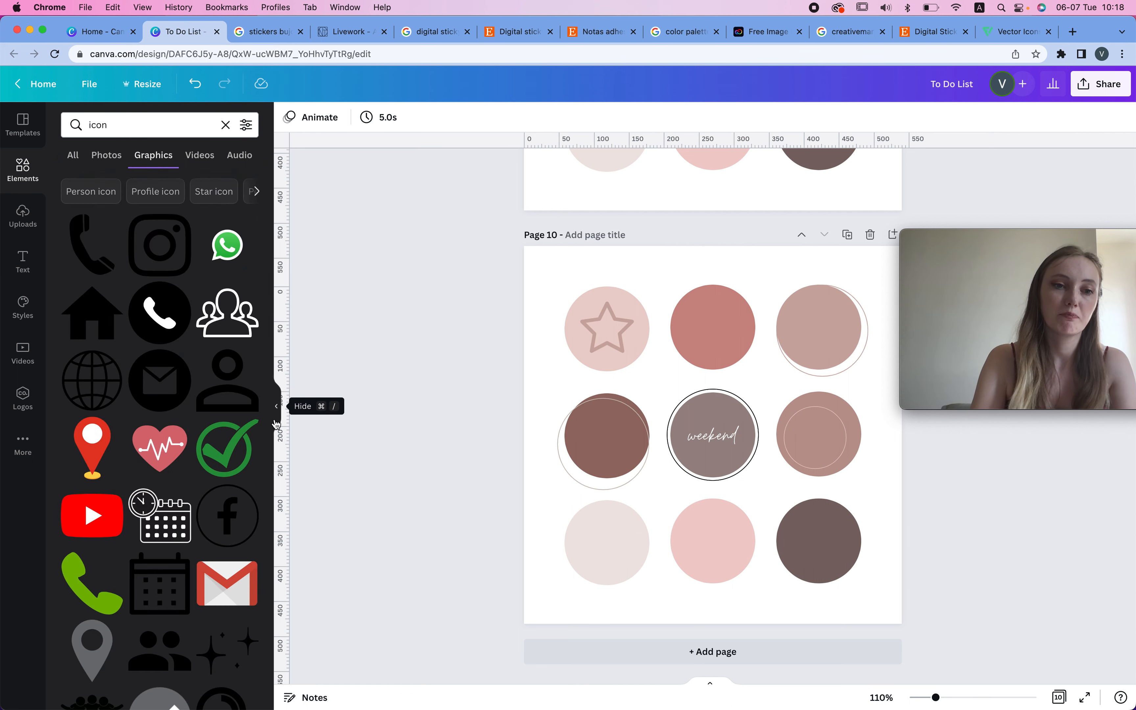
click(164, 516)
drag(788, 369, 706, 310)
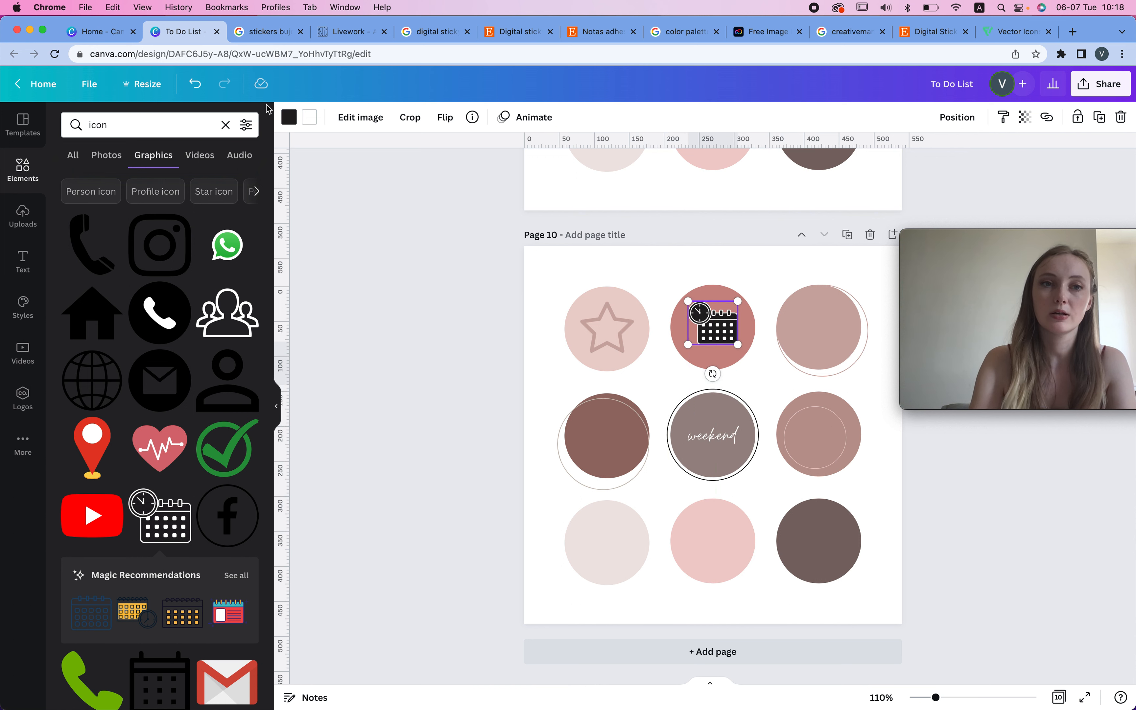
Recolour the calendar icon's black areas with the dusty rose of its circle, and shrink the icon slightly at the circle's centre.
click(290, 117)
click(210, 218)
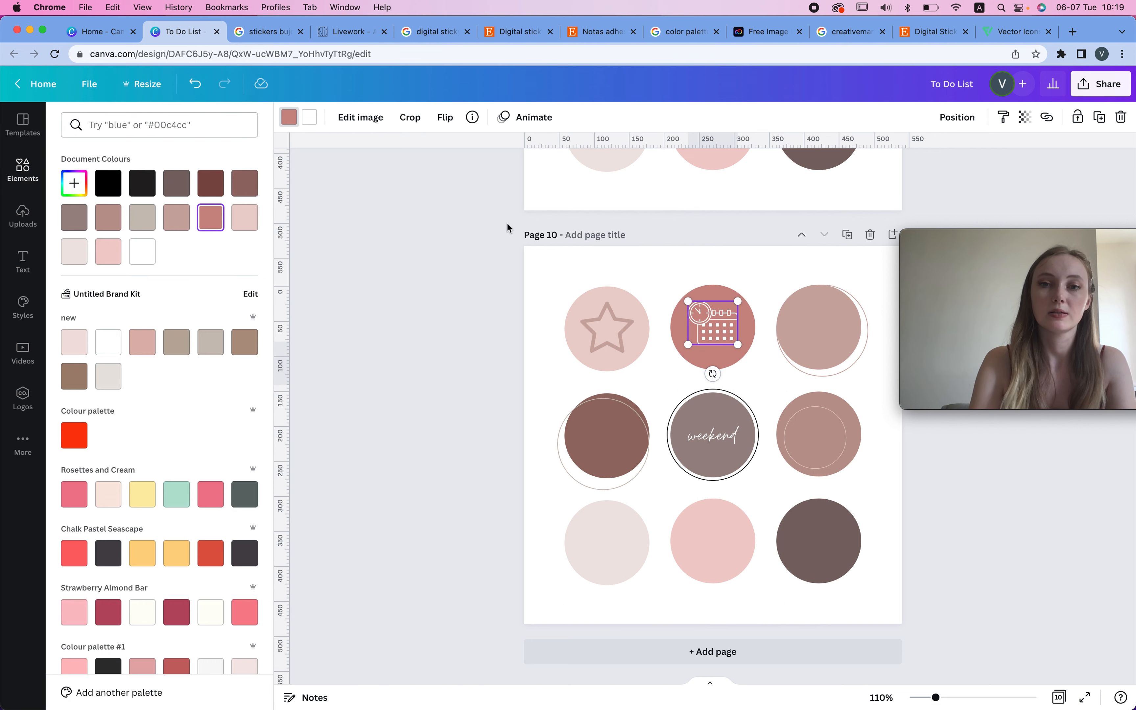
mouse_move(720, 331)
mouse_down()
mouse_move(730, 339)
mouse_move(712, 333)
mouse_up()
shift+click(711, 306)
click(1021, 117)
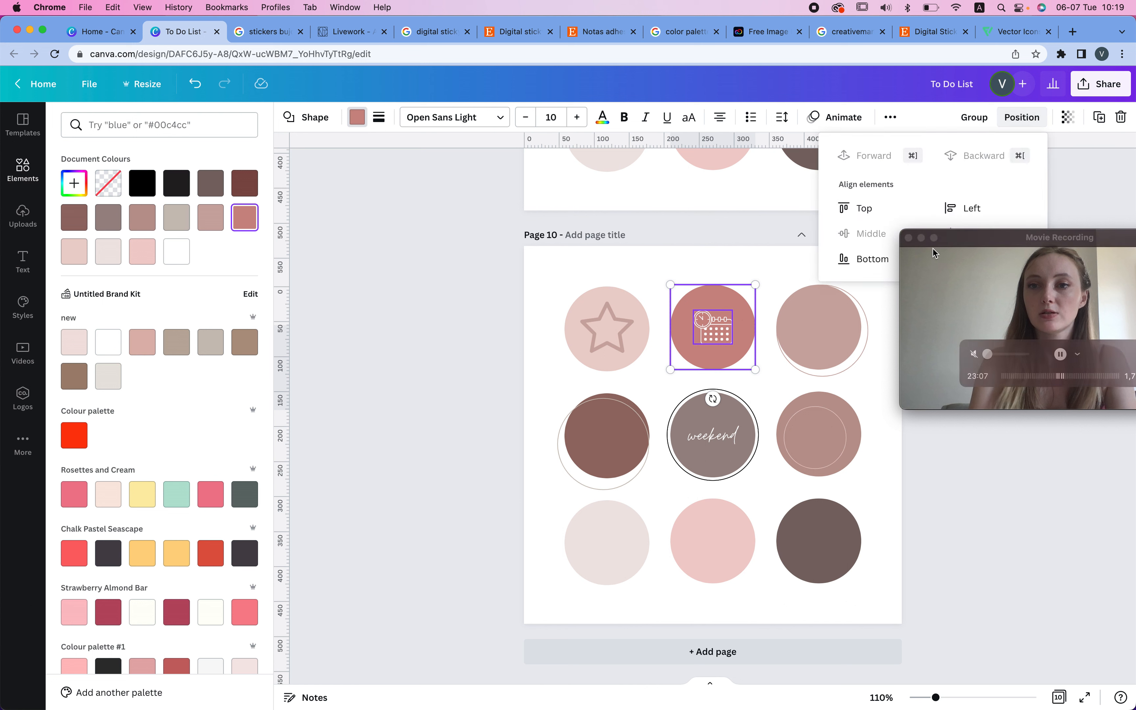
click(654, 239)
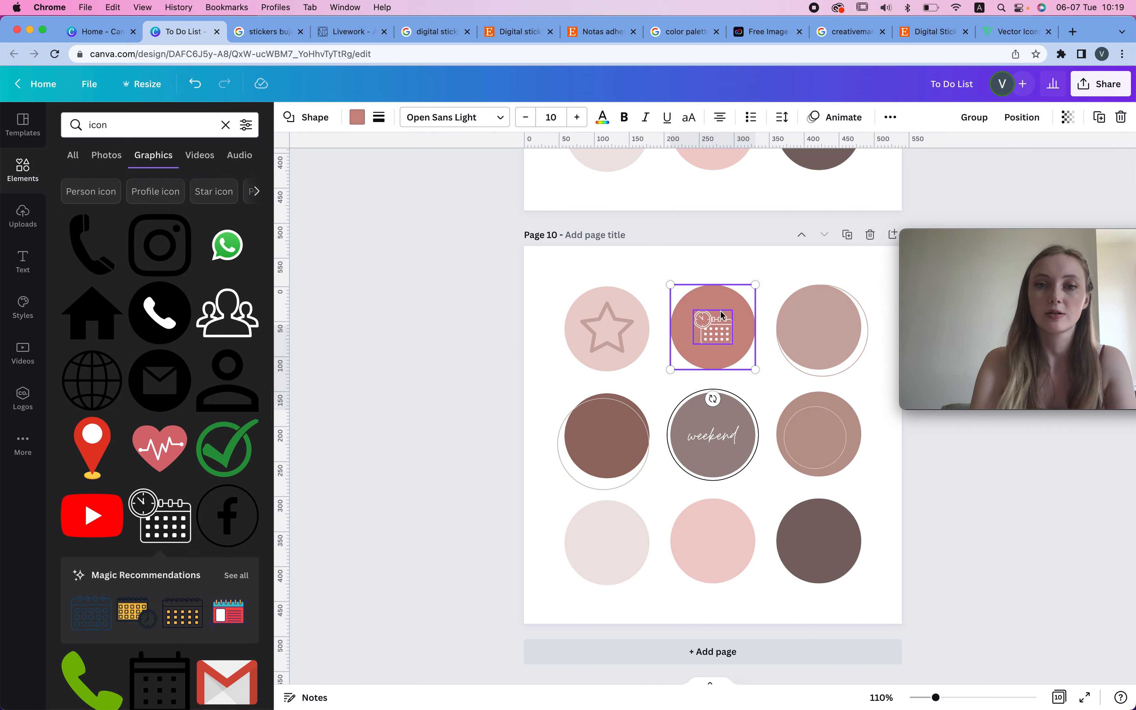
click(486, 254)
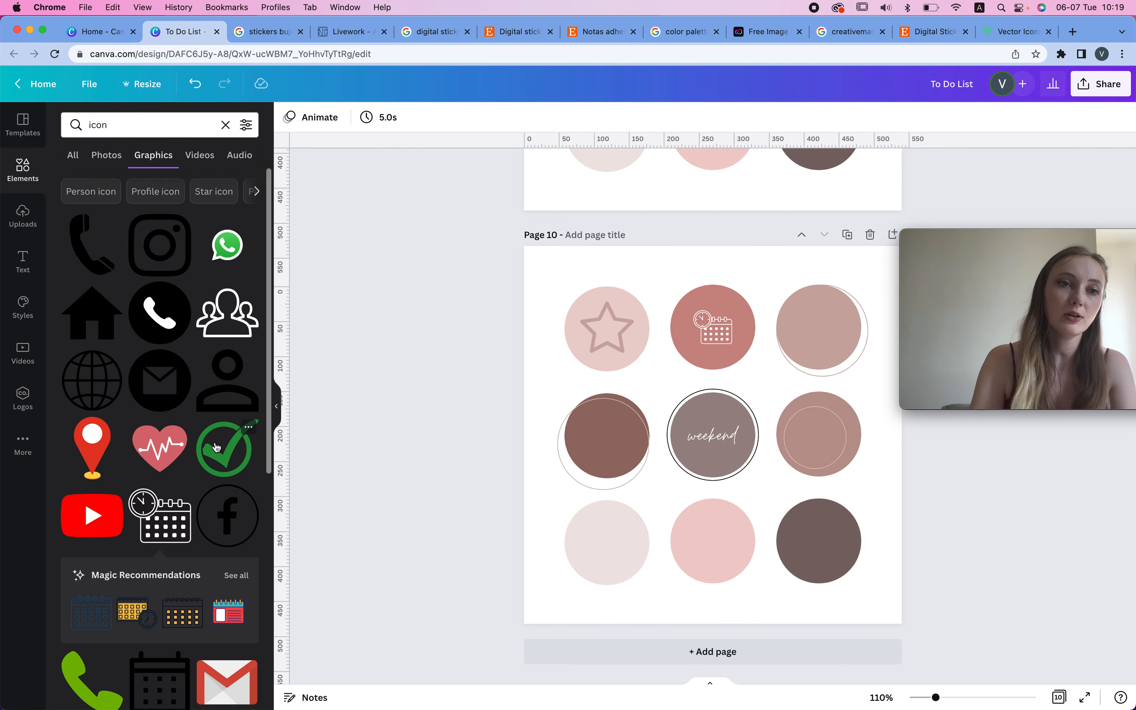
Search the graphics for "tick" and place the black circled tick, scaled down, in the first row's third circle.
scroll(217, 448, down, 5)
double_click(117, 123)
text(tick)
key(Return)
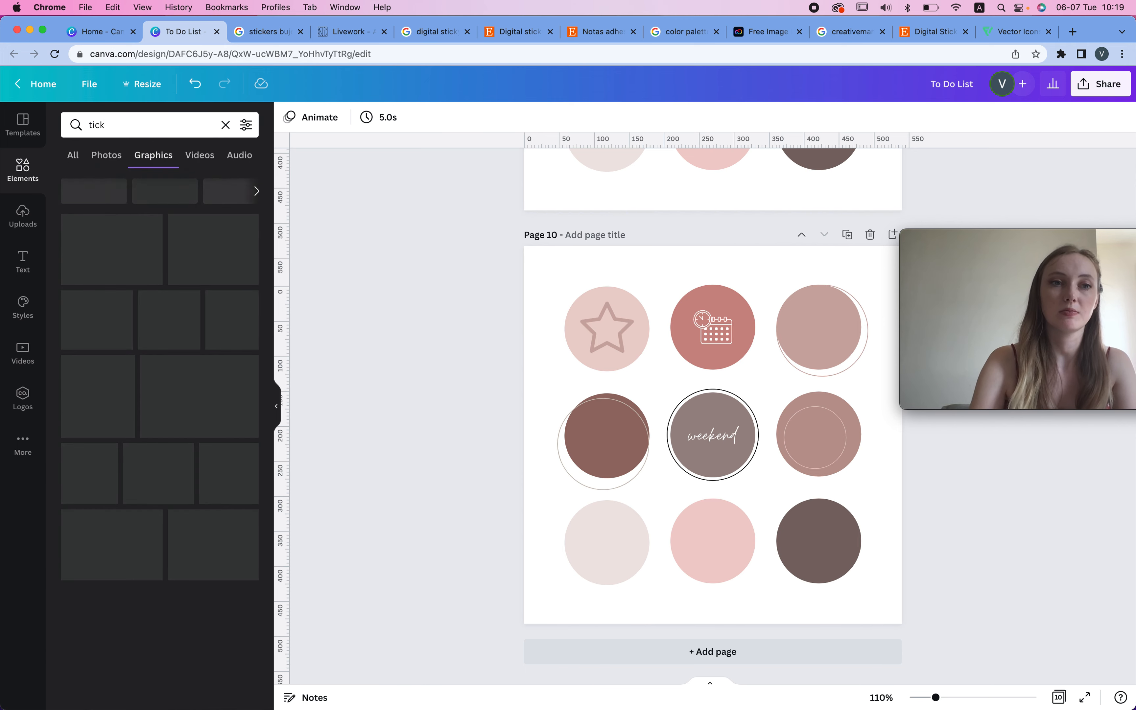
click(91, 313)
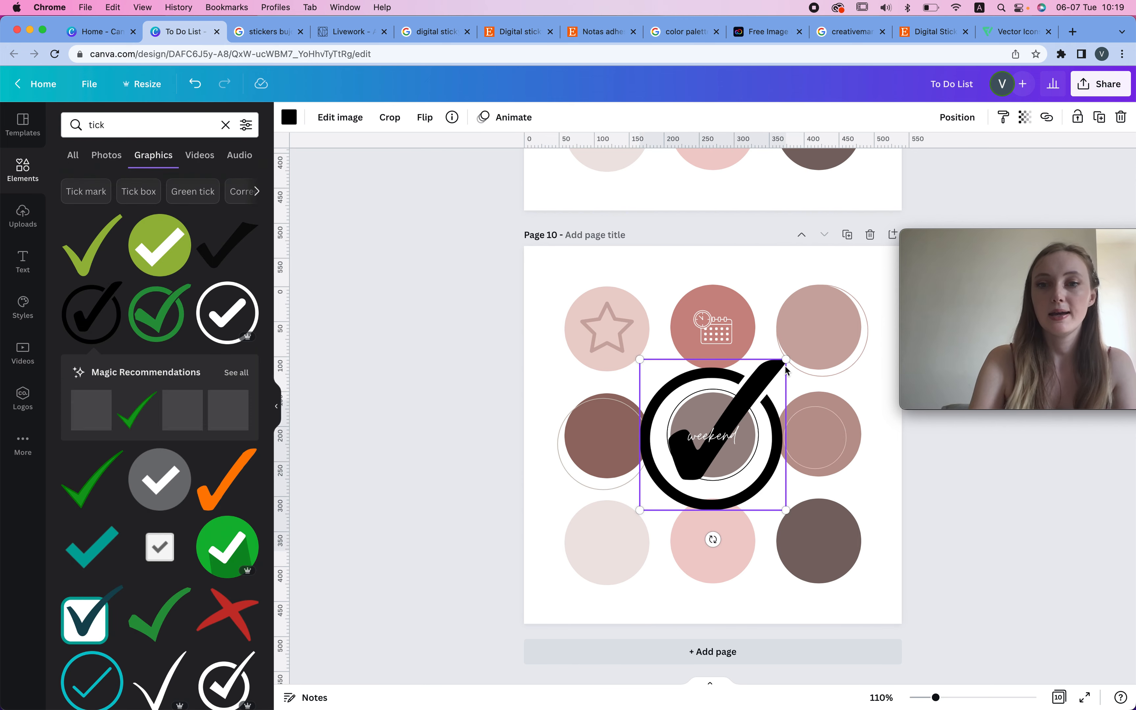
drag(785, 358, 836, 308)
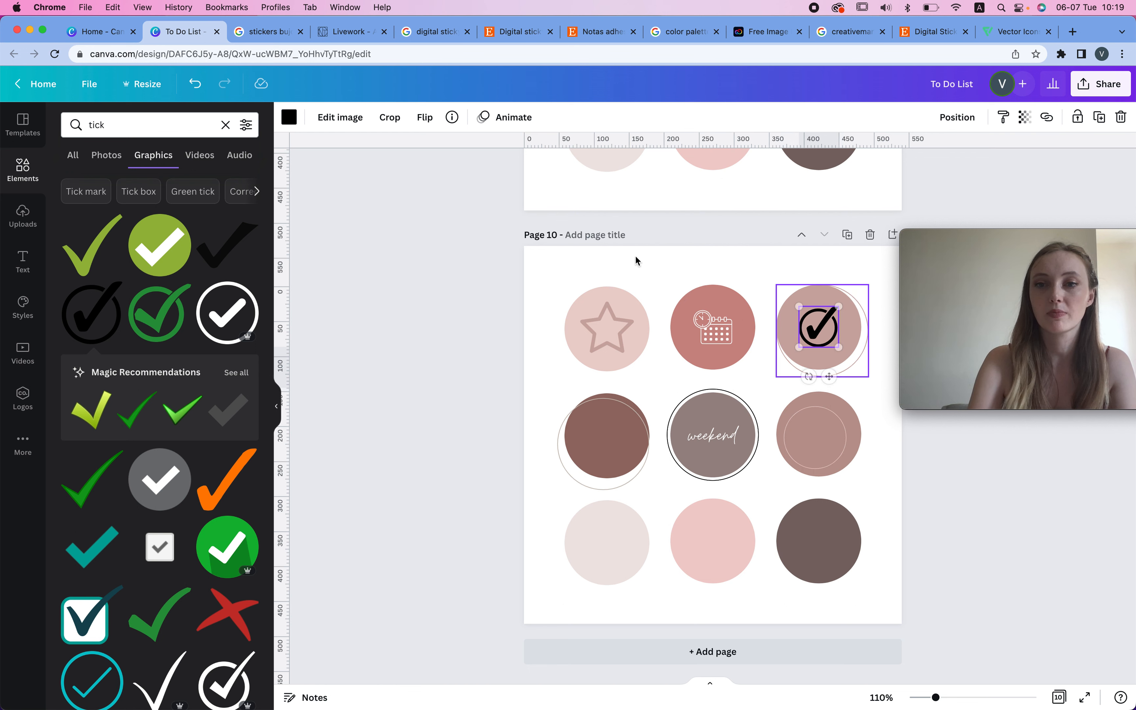
Try several document colours on the tick icon and settle on the medium reddish brown.
click(290, 116)
click(176, 217)
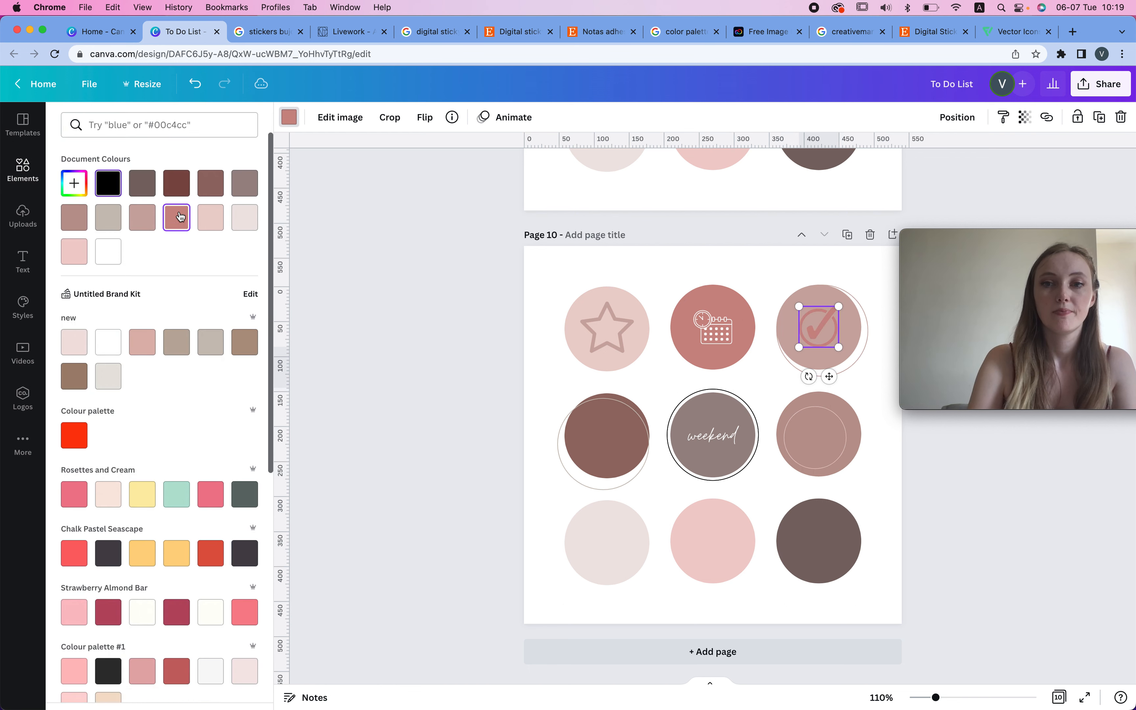
click(215, 187)
click(177, 183)
click(217, 182)
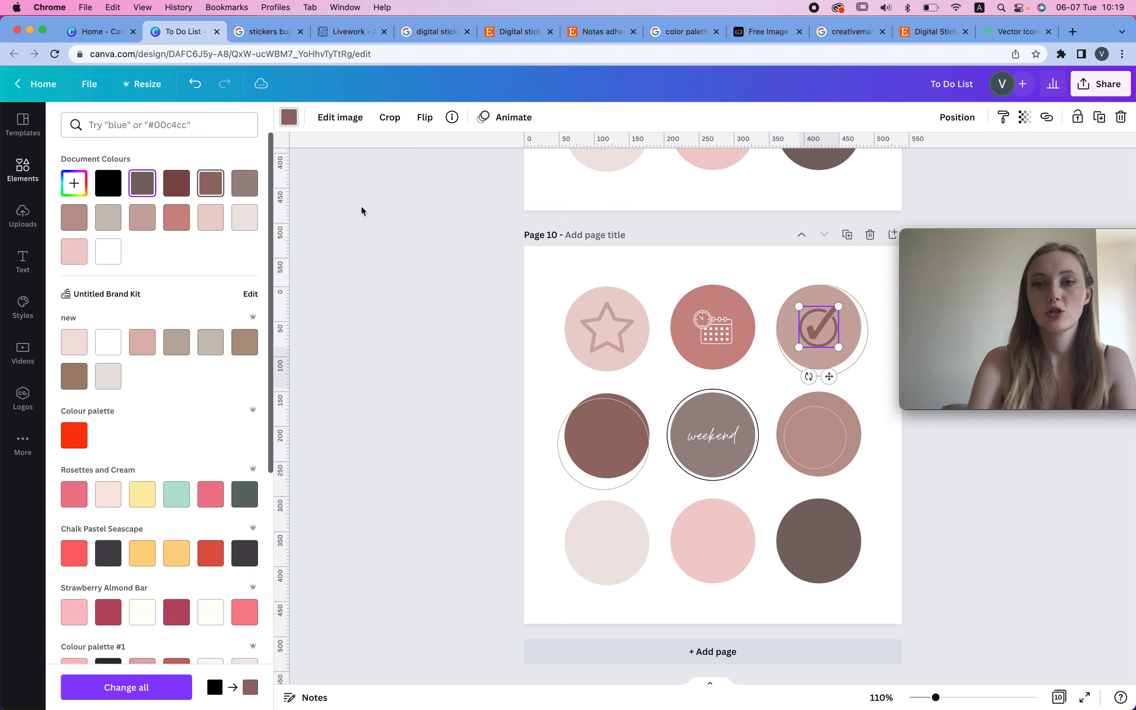
click(423, 239)
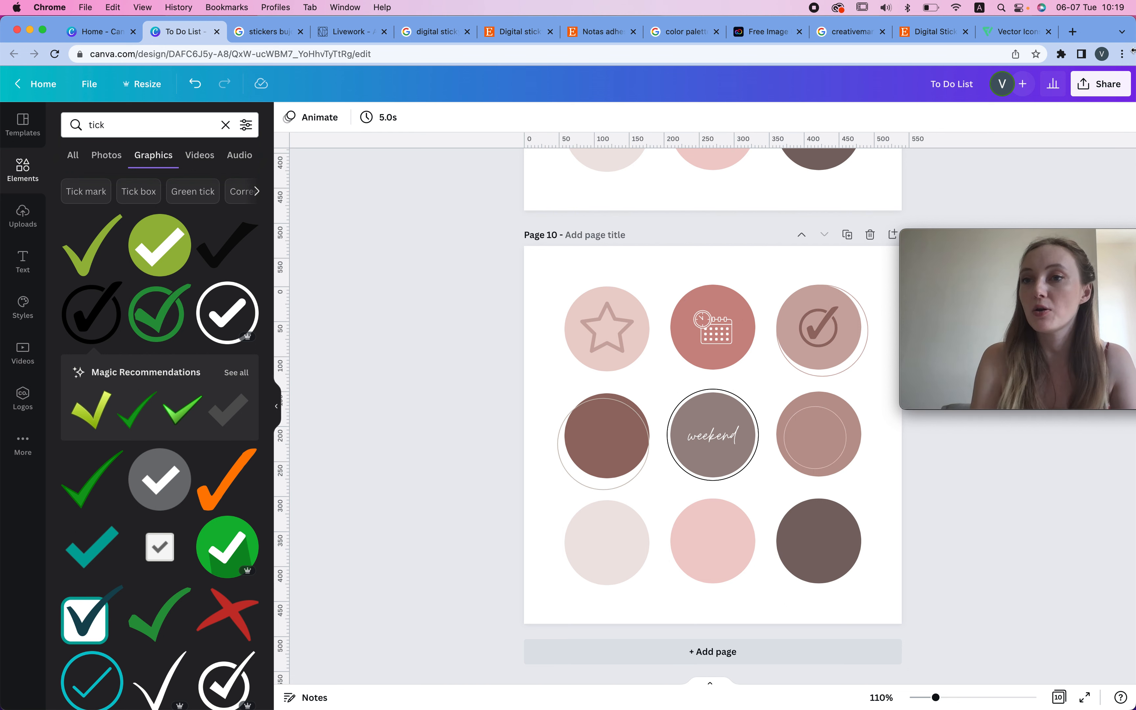
Download all 10 pages as PNG files at size 1 with a transparent background.
click(1098, 84)
click(1054, 237)
drag(1054, 237, 1033, 502)
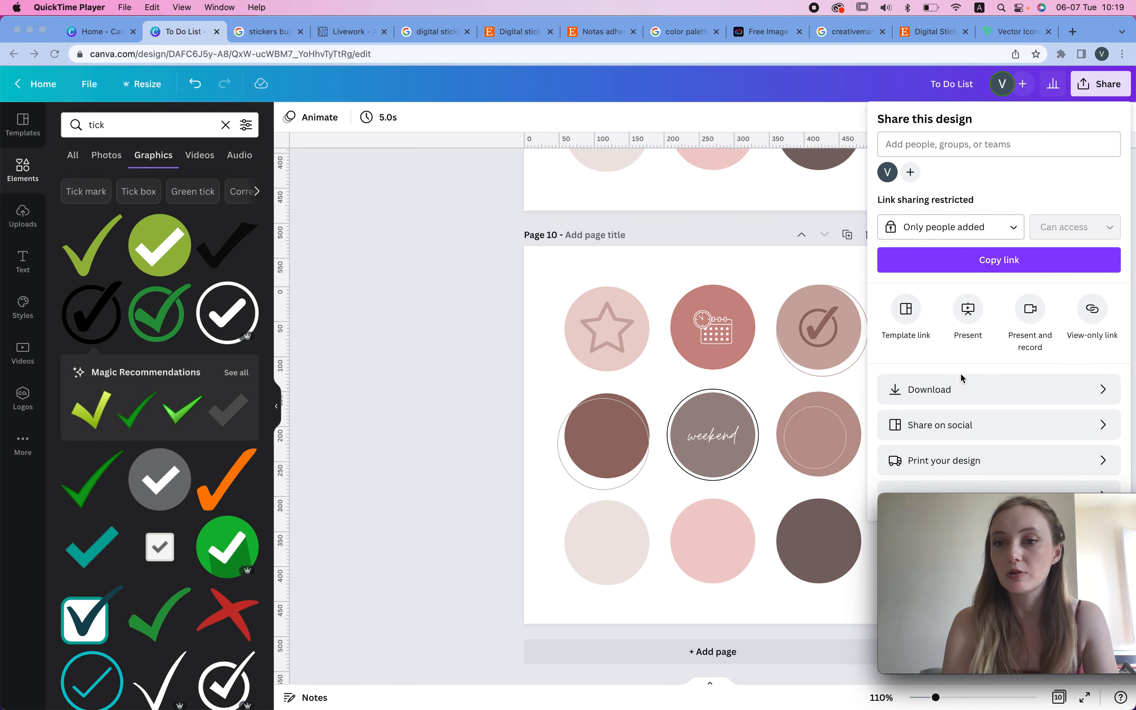
click(960, 389)
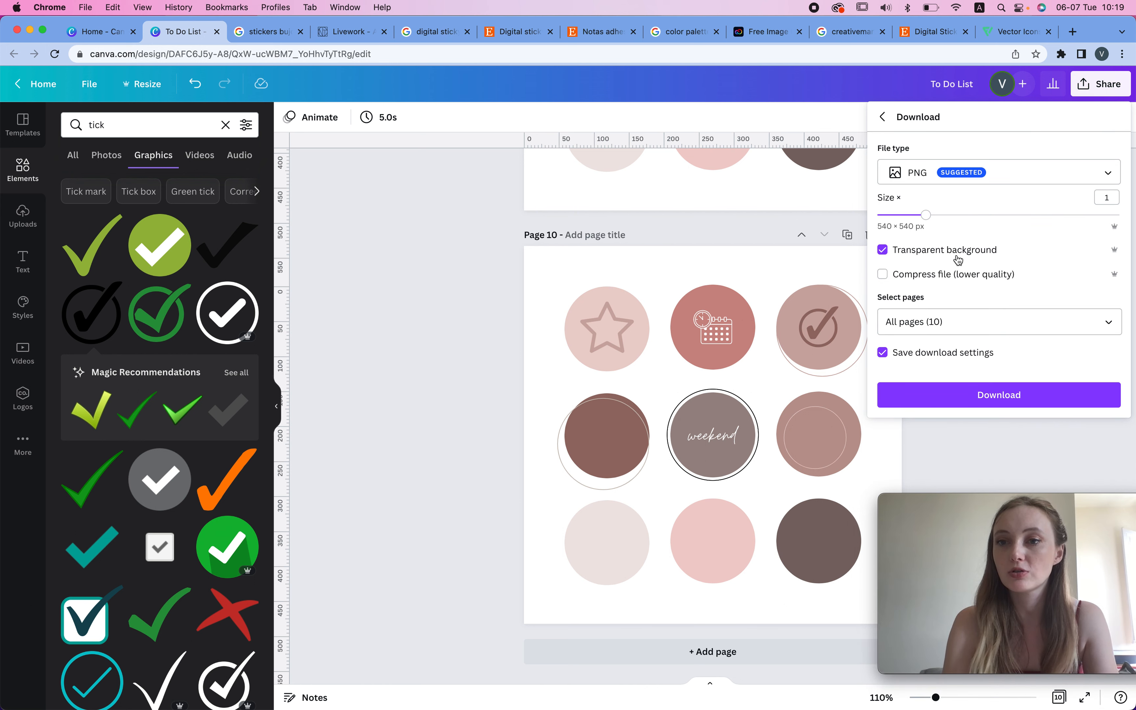
click(1007, 396)
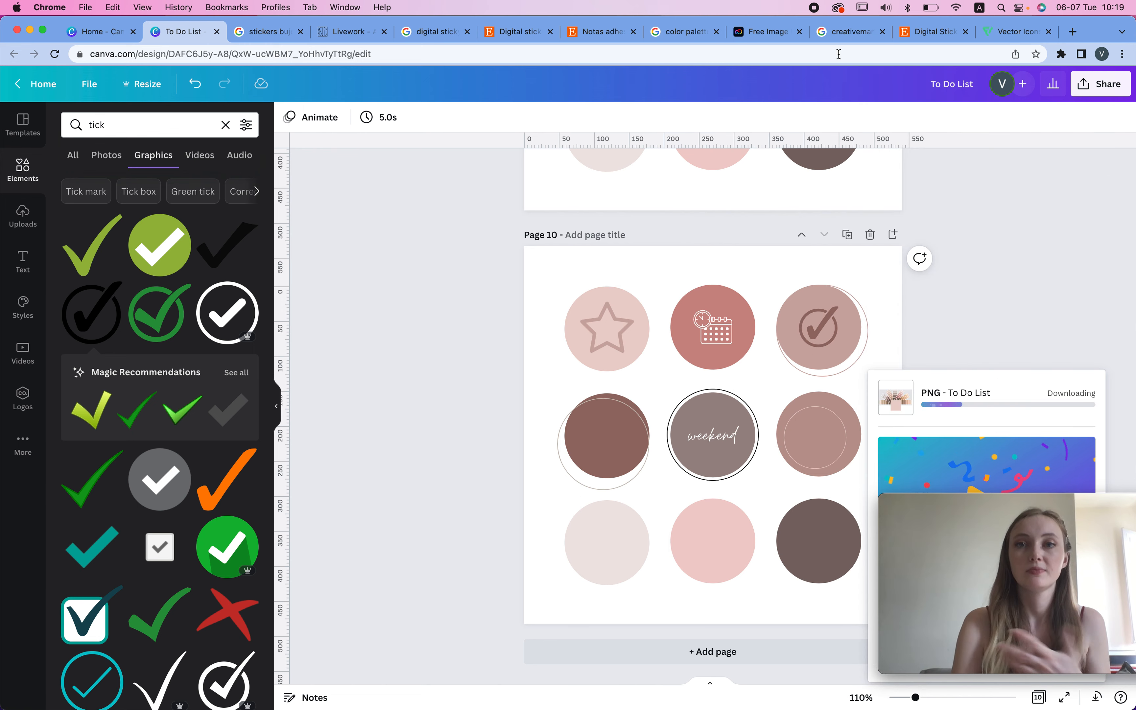
click(768, 31)
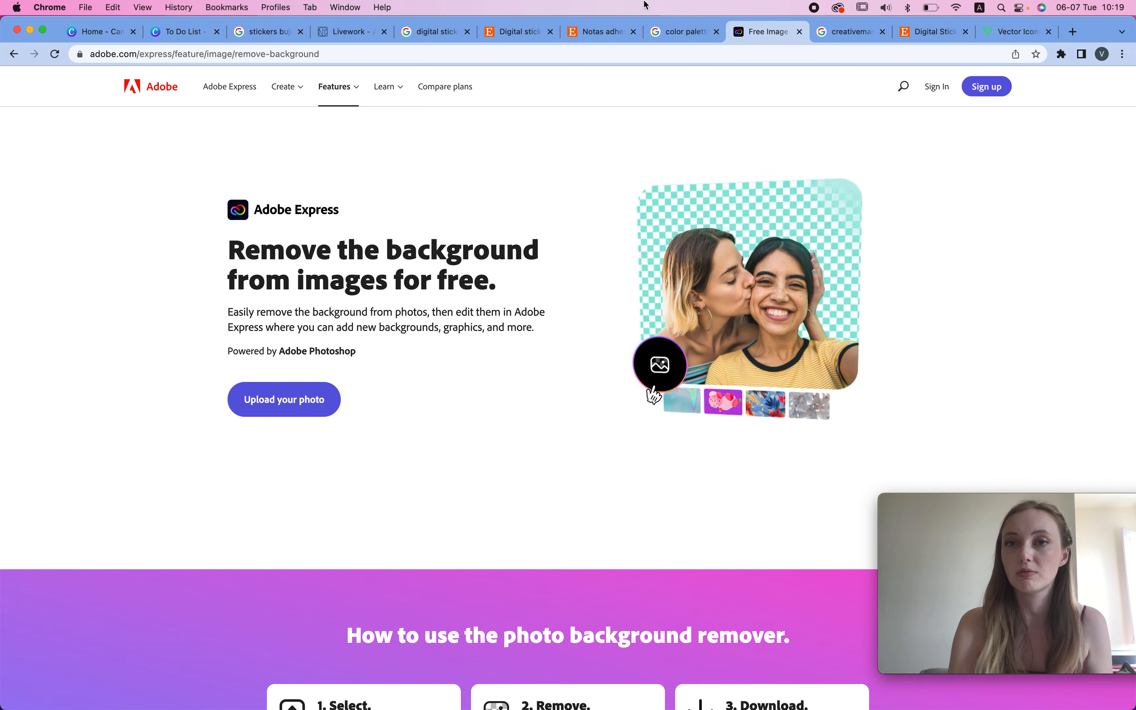
click(266, 31)
click(173, 33)
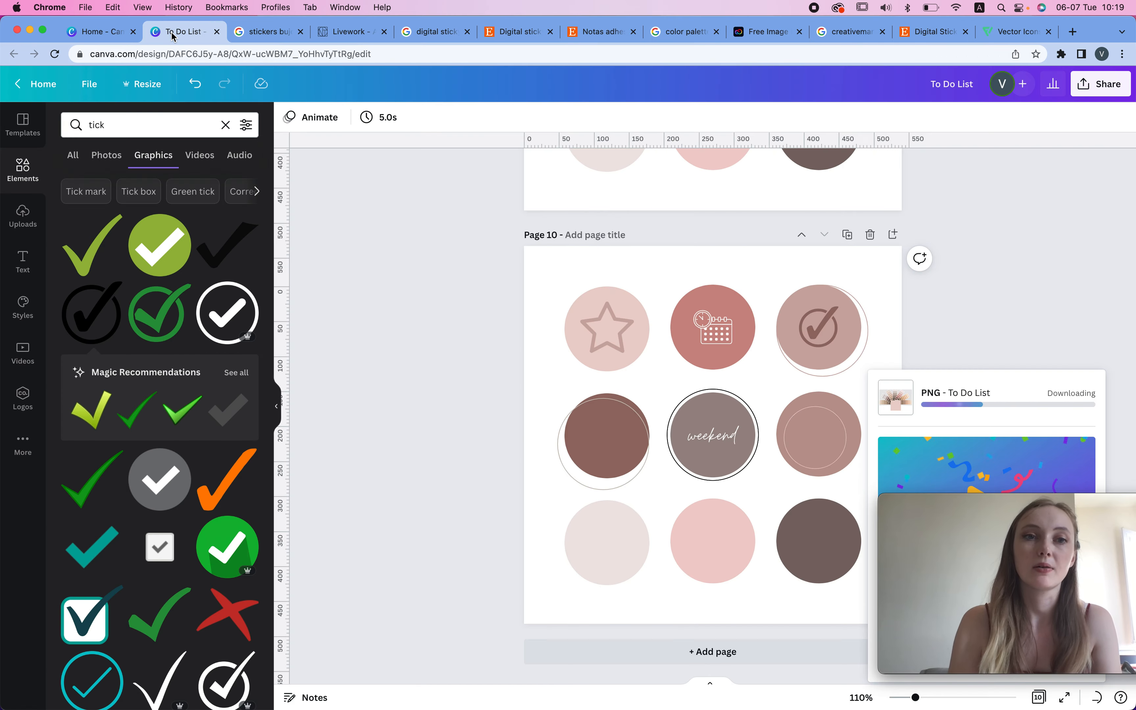
Extract the downloaded To Do List.zip archive.
mouse_move(1054, 510)
drag(1054, 511, 276, 372)
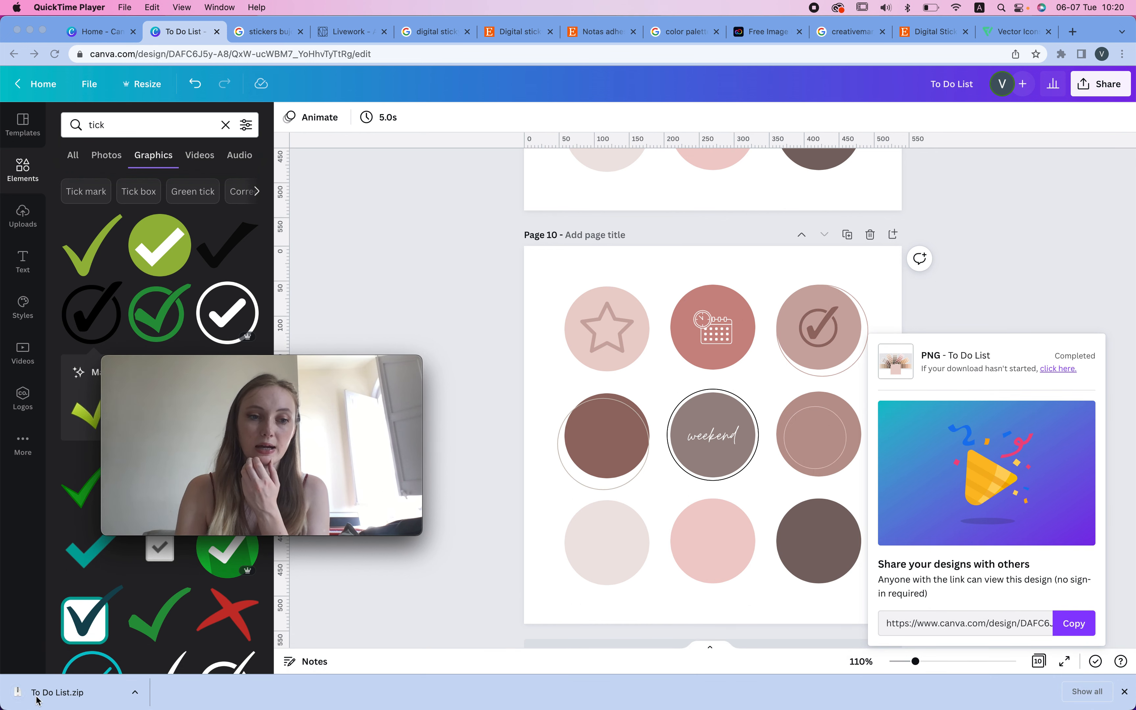
click(37, 694)
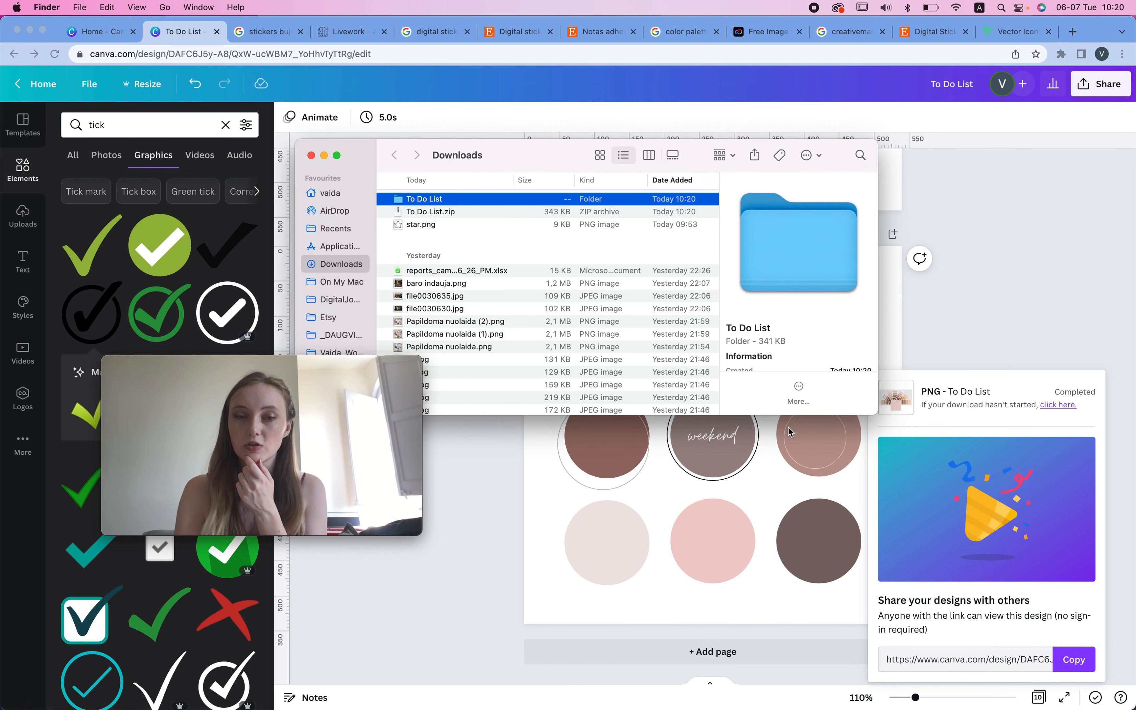
Switch to GoodNotes, go to a blank spread of the sticker book, dismiss the storage alert and make the window full screen.
mouse_move(932, 700)
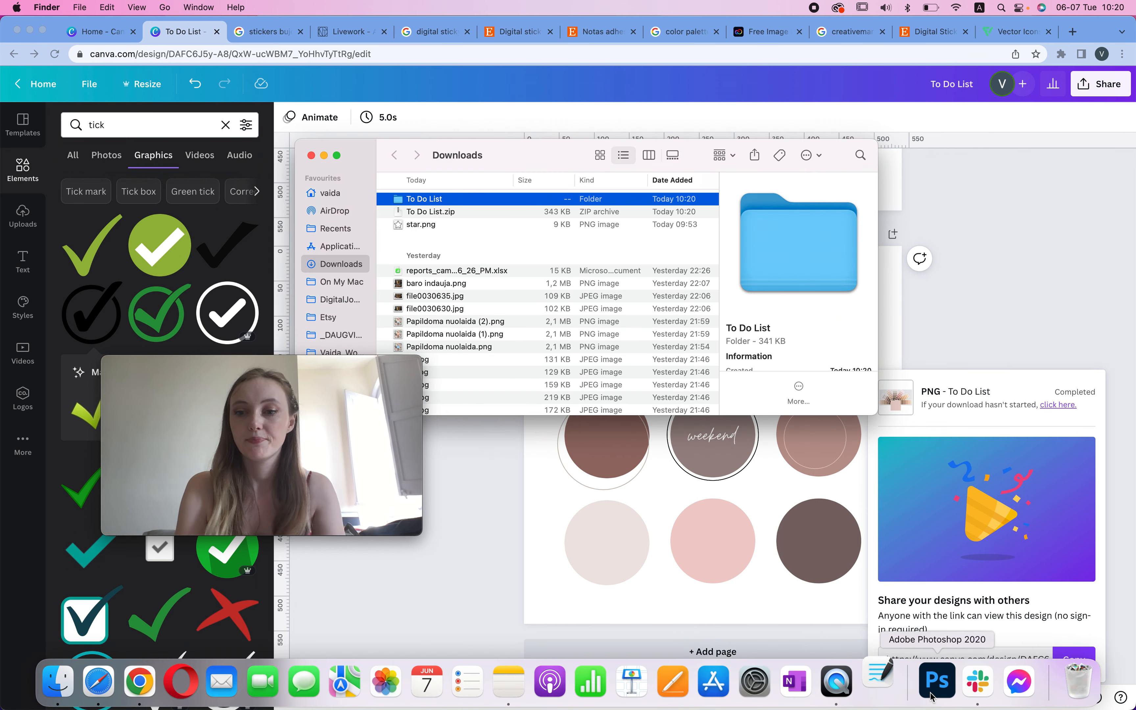
click(879, 680)
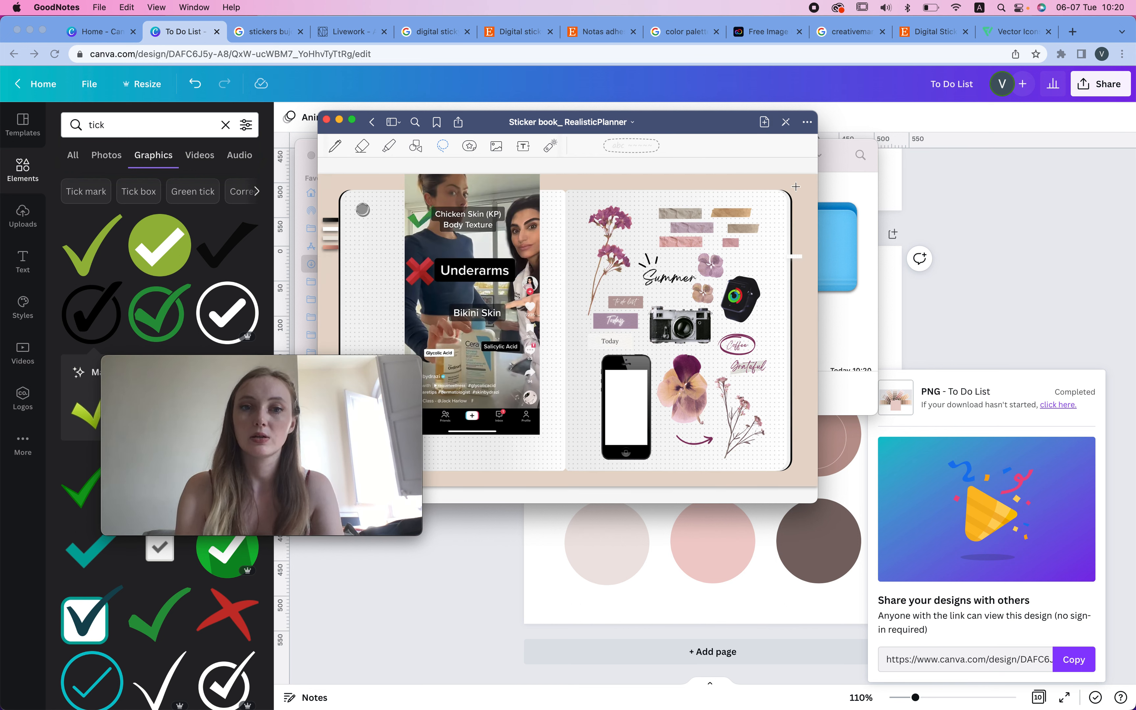
scroll(796, 187, right, 10)
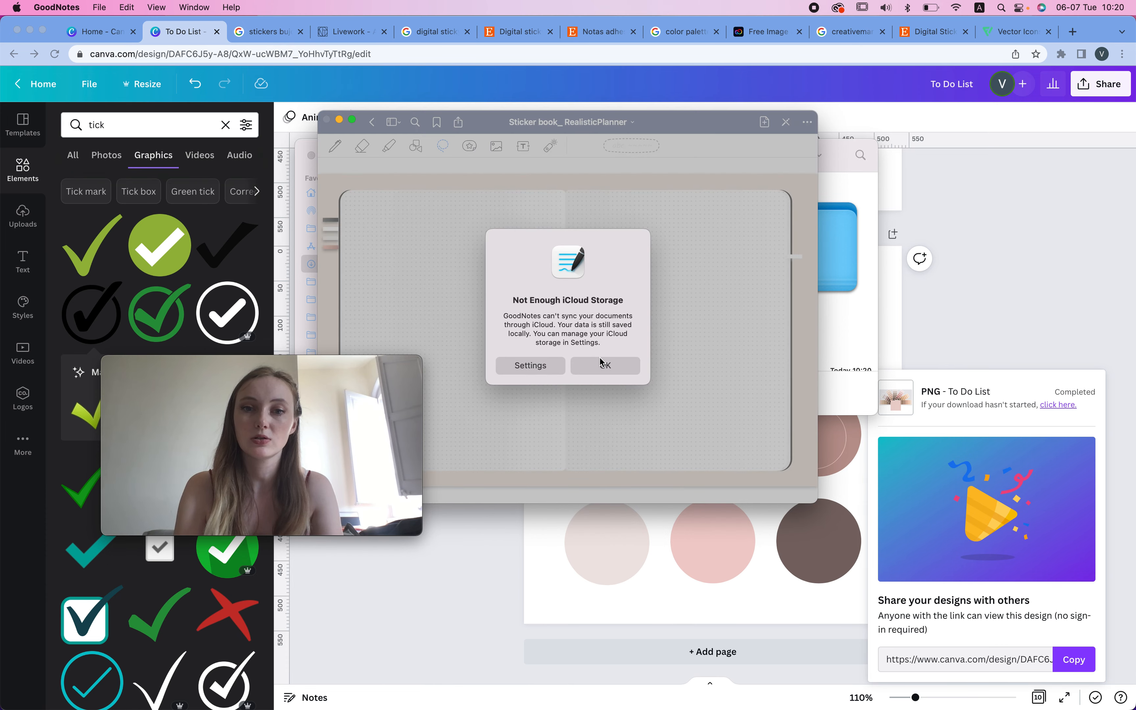
click(600, 363)
click(352, 122)
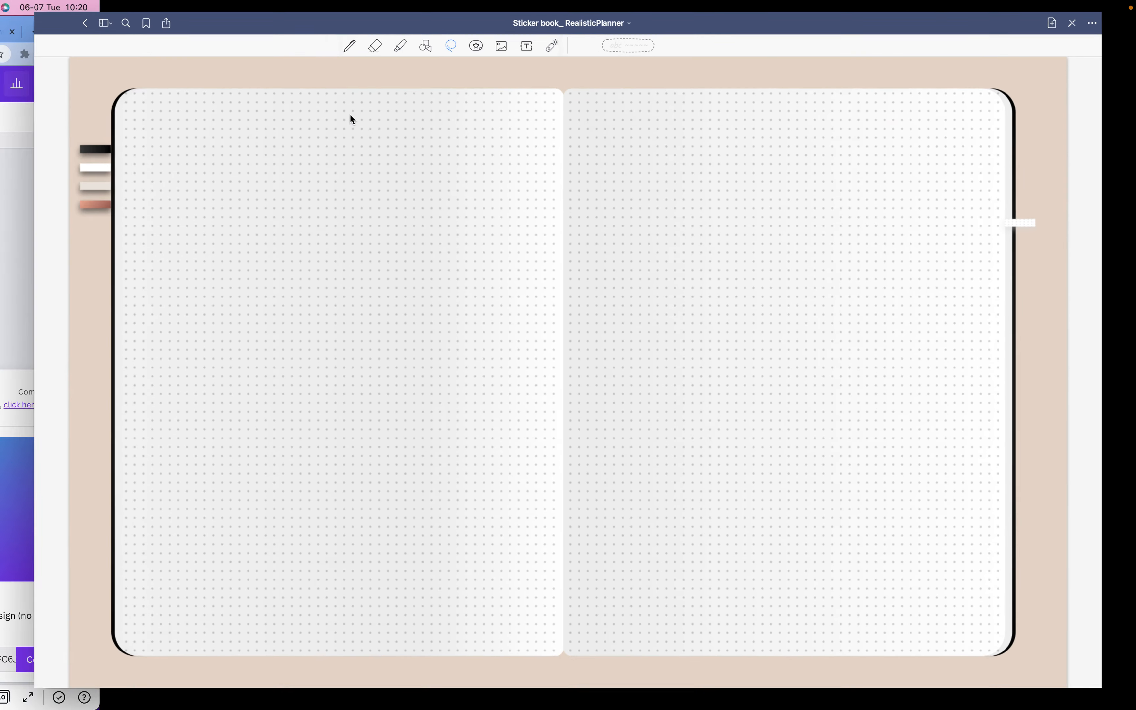
Insert 1.png from the To Do List folder in Downloads as an image on the left page.
click(496, 35)
click(408, 261)
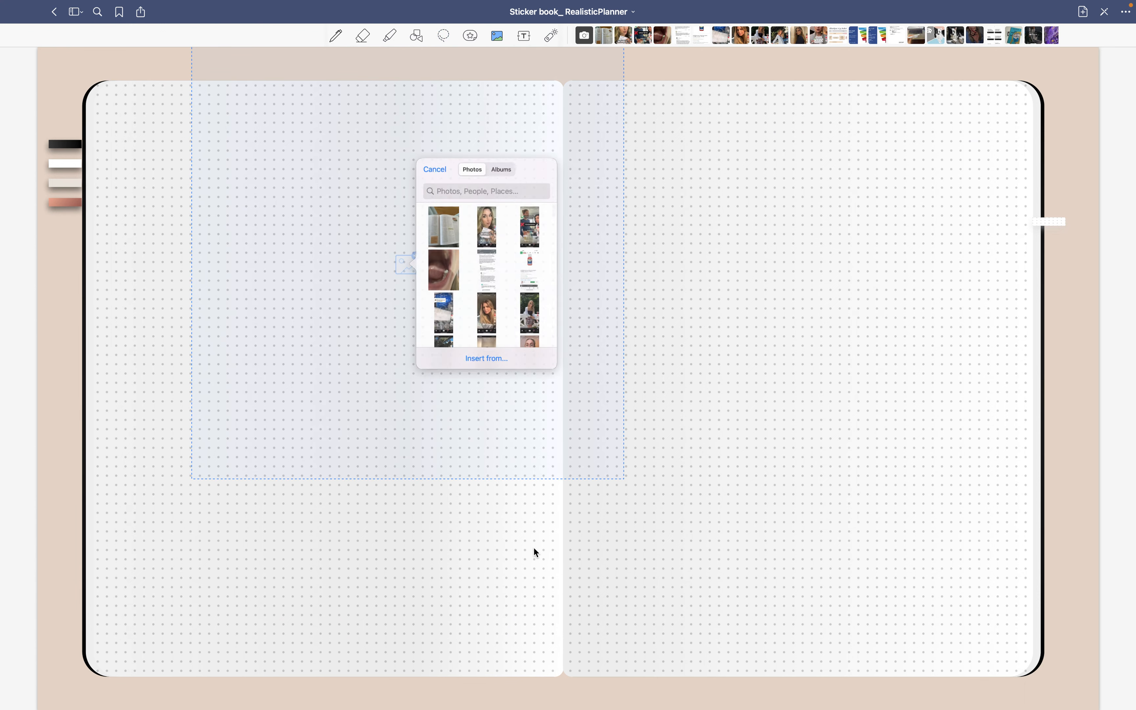
click(516, 367)
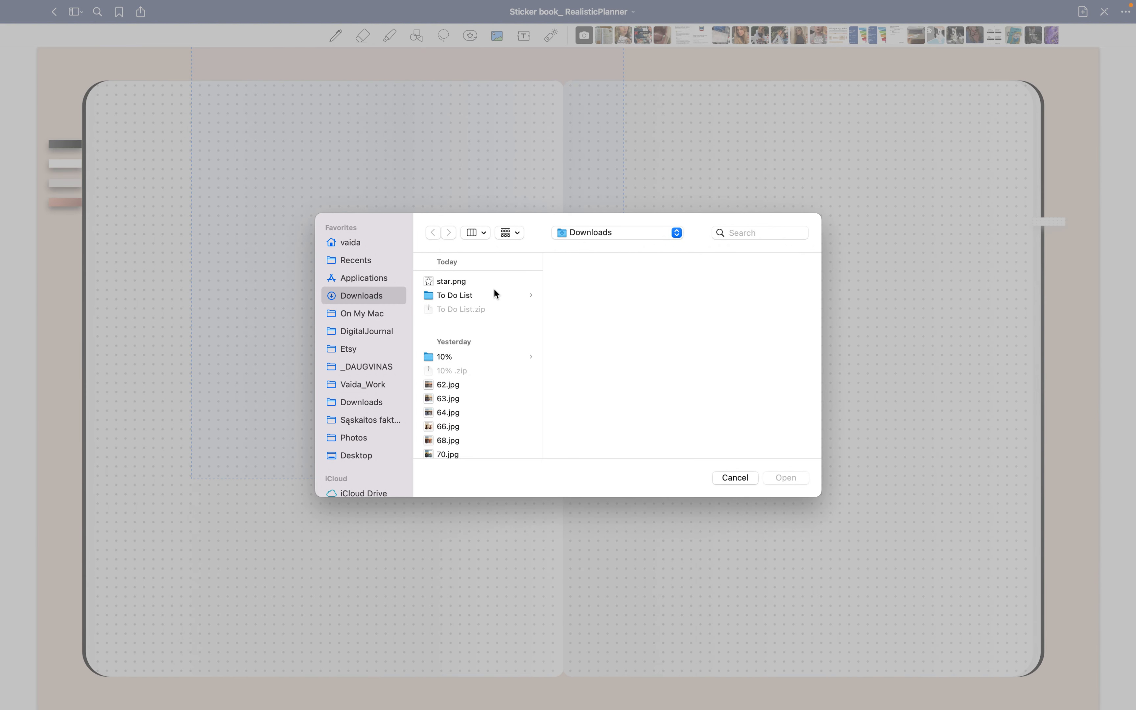
click(493, 295)
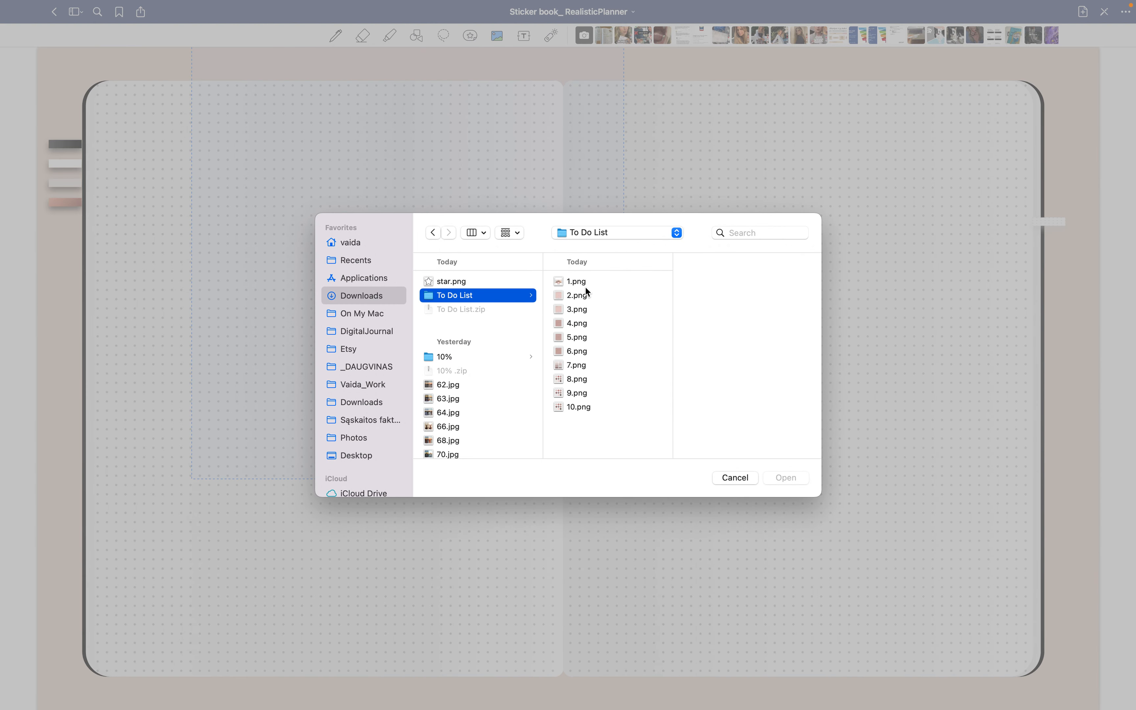
click(585, 285)
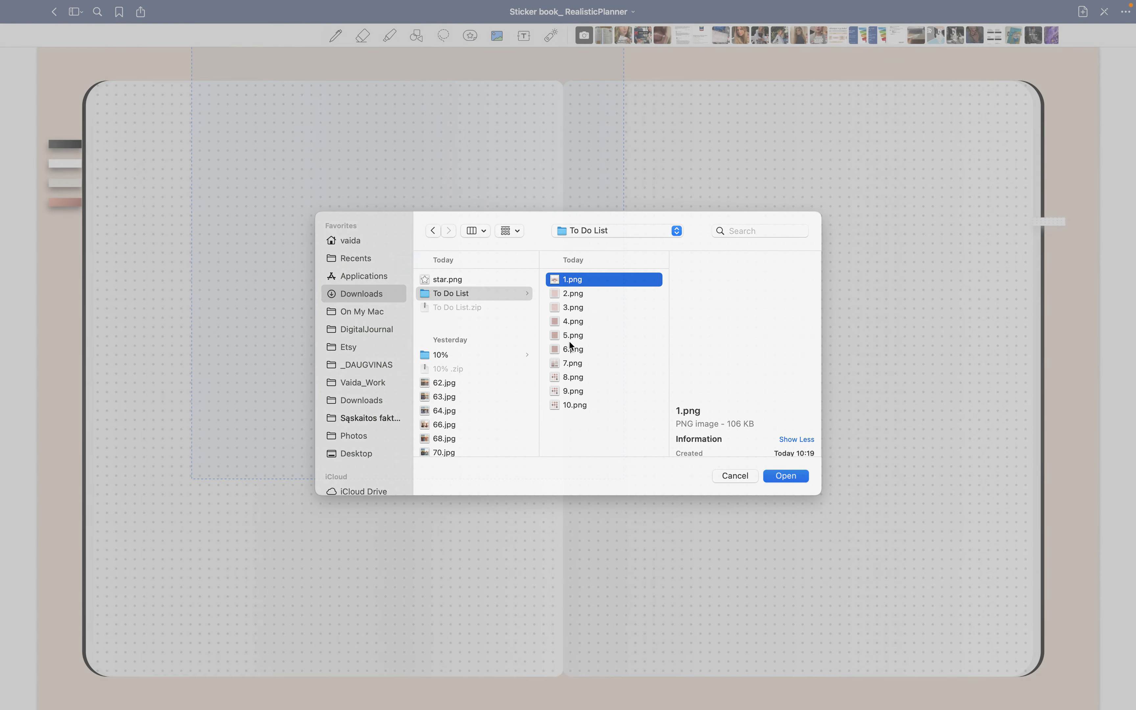
key(Return)
Start a new collection of elements titled "New stickers", leaving the photo library picker without choosing a photo.
click(783, 219)
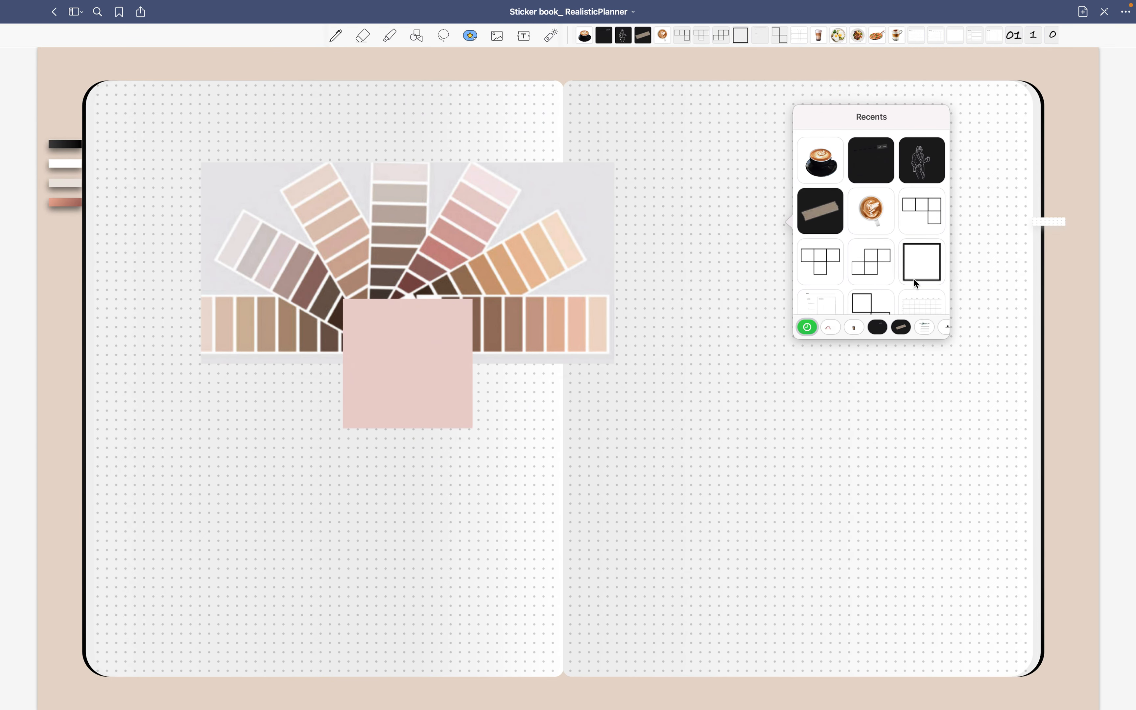
scroll(914, 279, down, 10)
scroll(931, 322, right, 10)
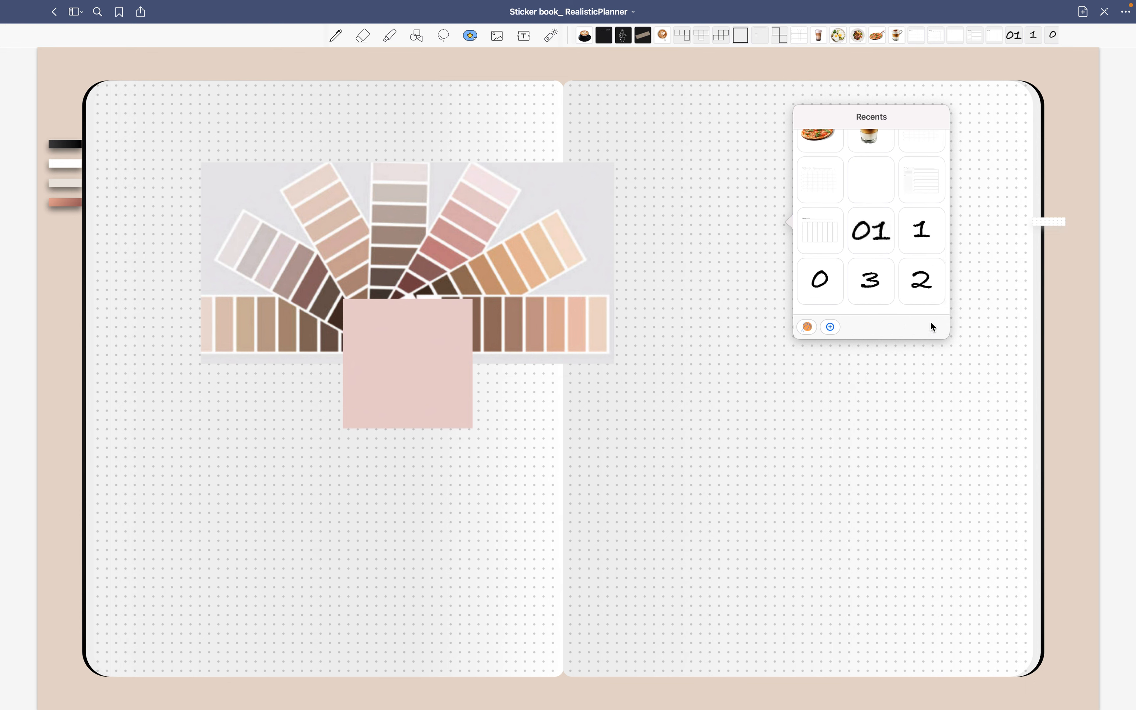
click(838, 327)
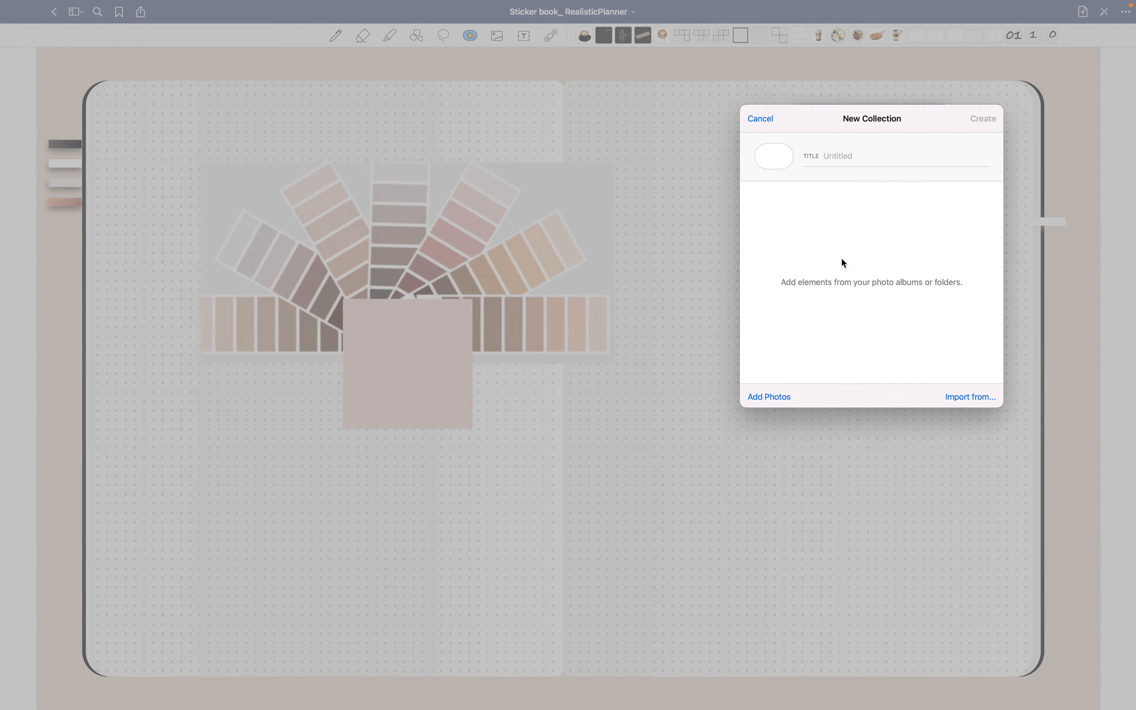
click(827, 156)
mouse_move(717, 5)
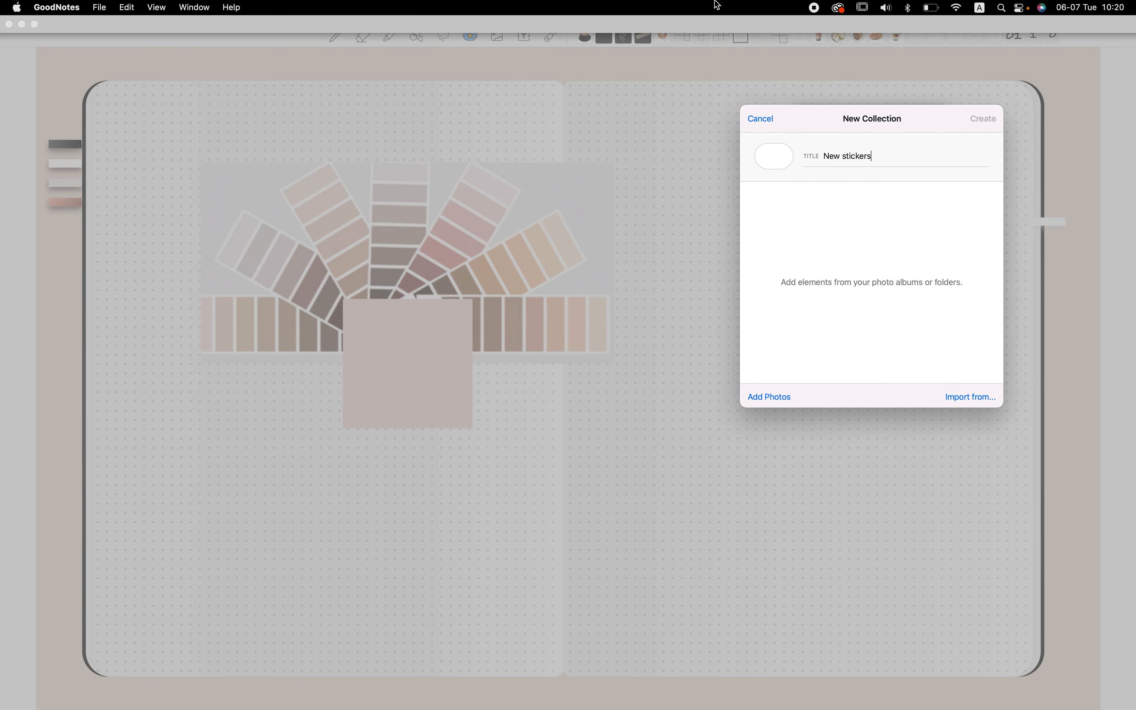
click(768, 397)
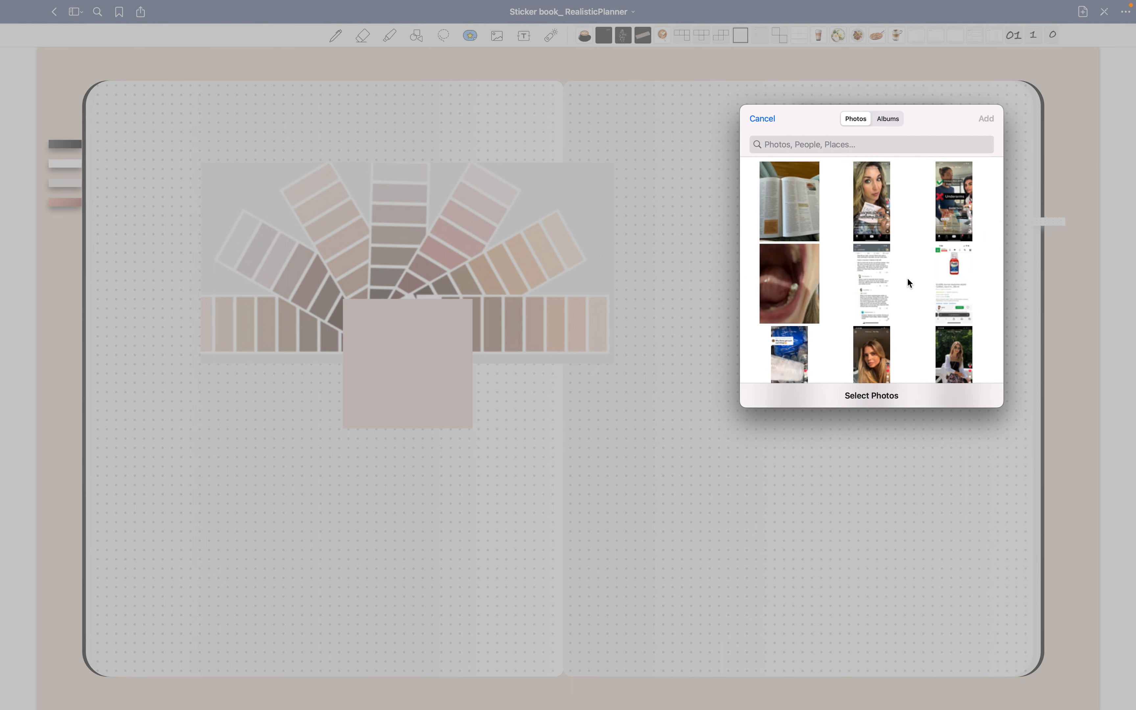
click(762, 119)
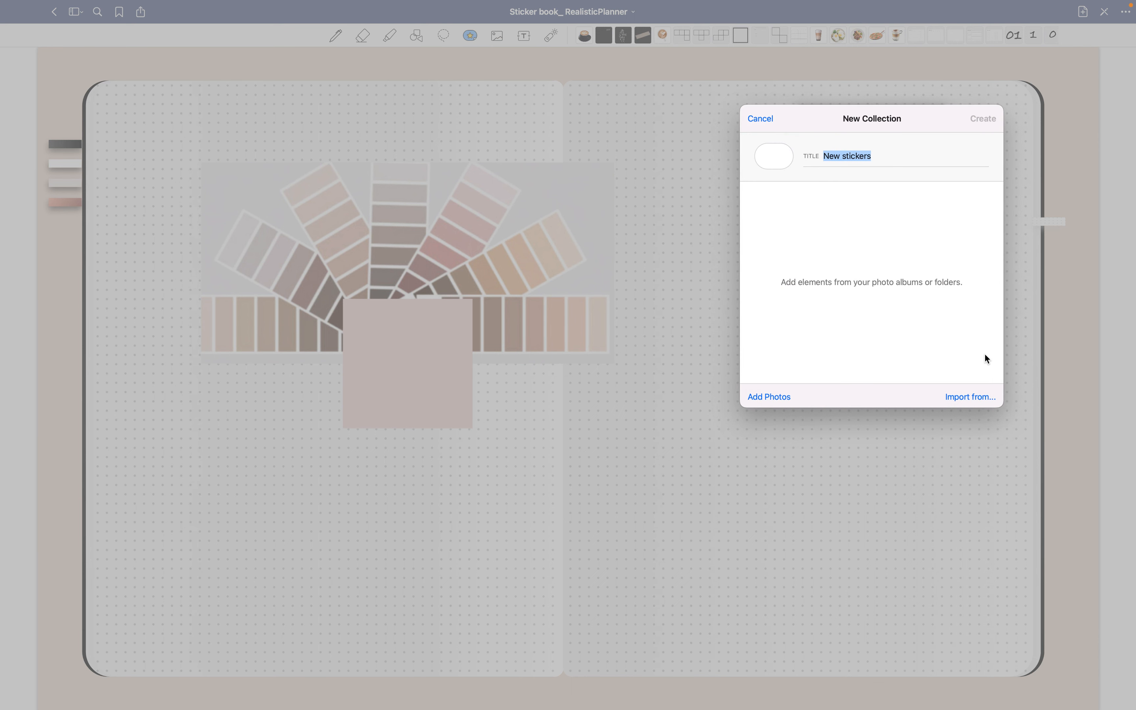
Import 3.png from the To Do List folder into the New stickers collection and create the collection.
click(983, 400)
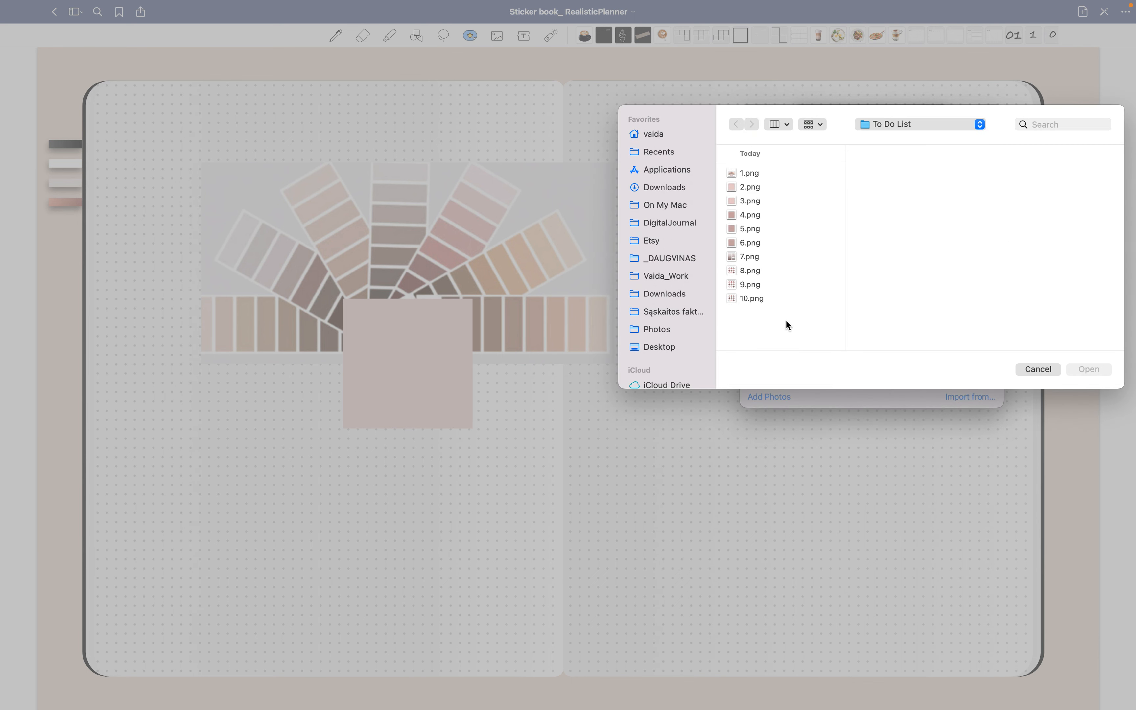
key(Down)
click(746, 187)
click(750, 177)
click(751, 200)
click(753, 187)
click(758, 202)
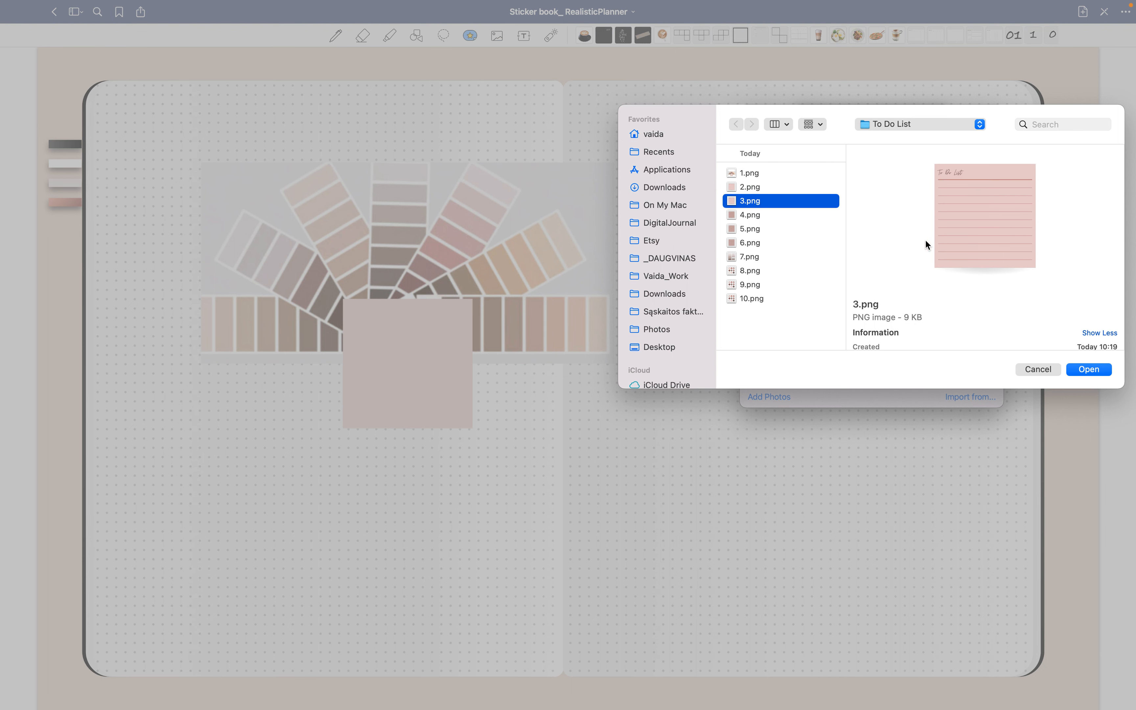
click(1089, 369)
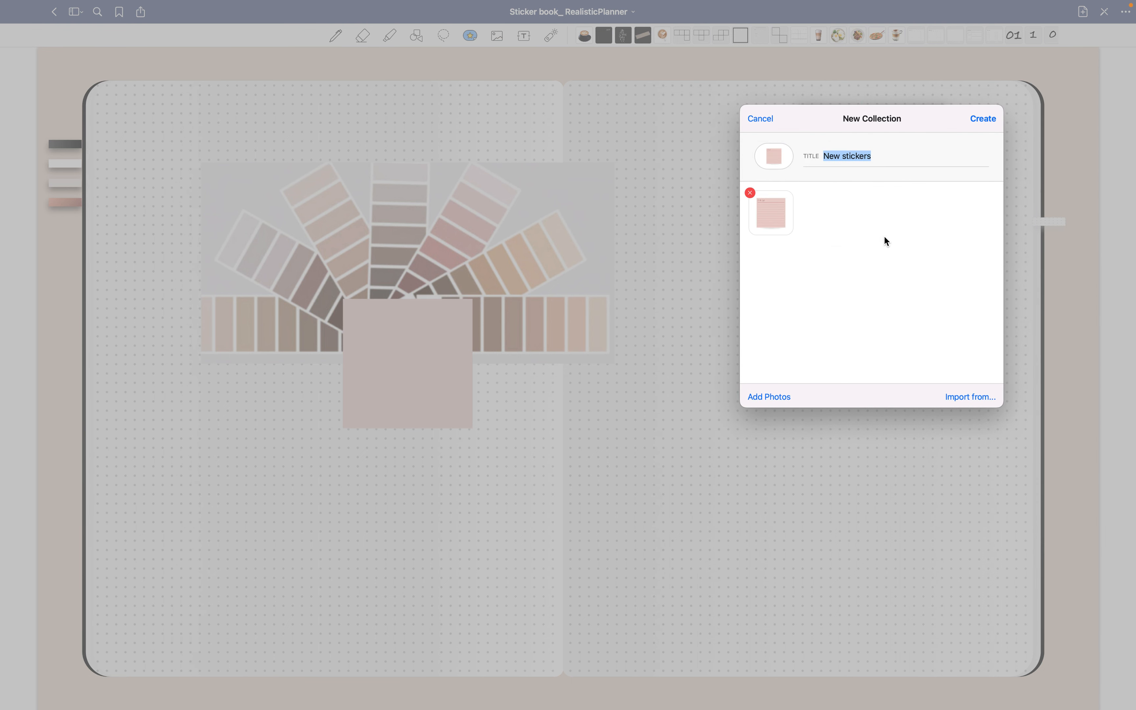
click(985, 116)
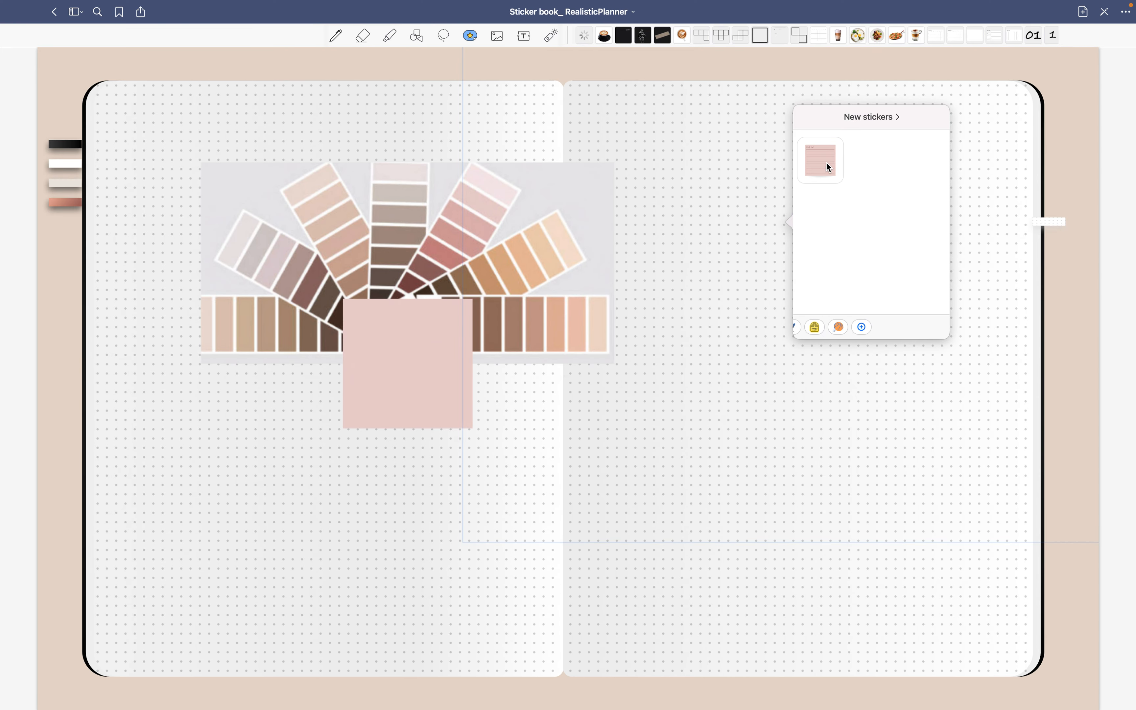
Place the pink to-do note from New stickers on the right page, scale it down and move it to the page's upper right.
click(826, 162)
right_click(714, 282)
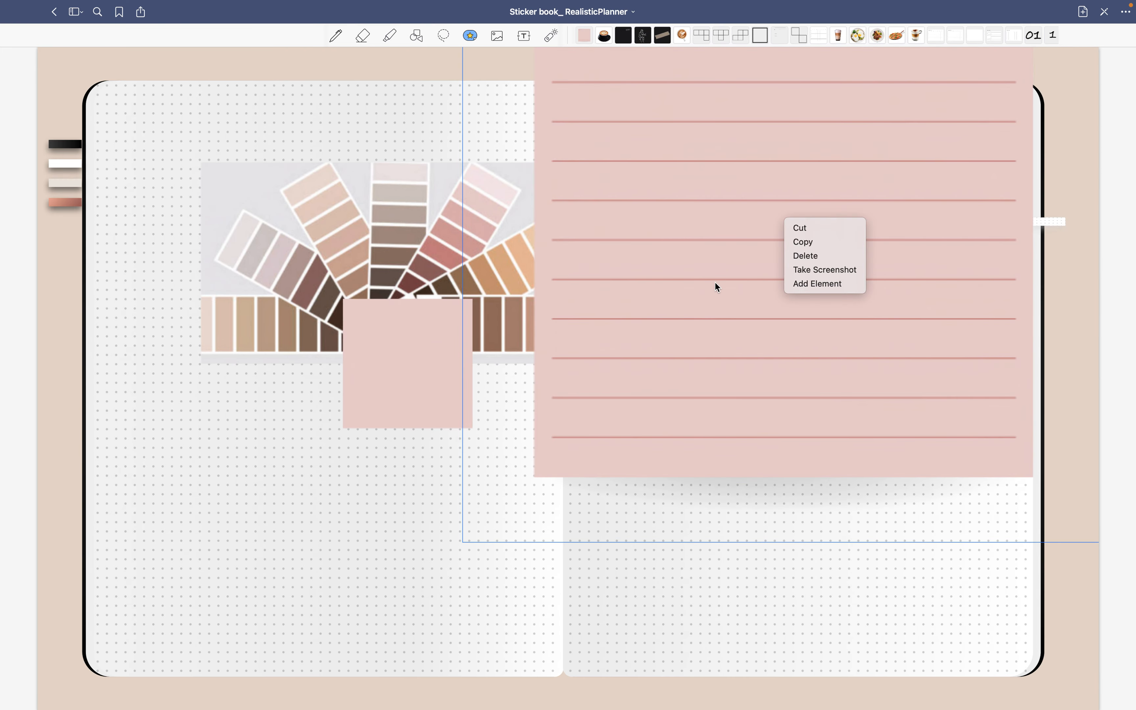
click(910, 330)
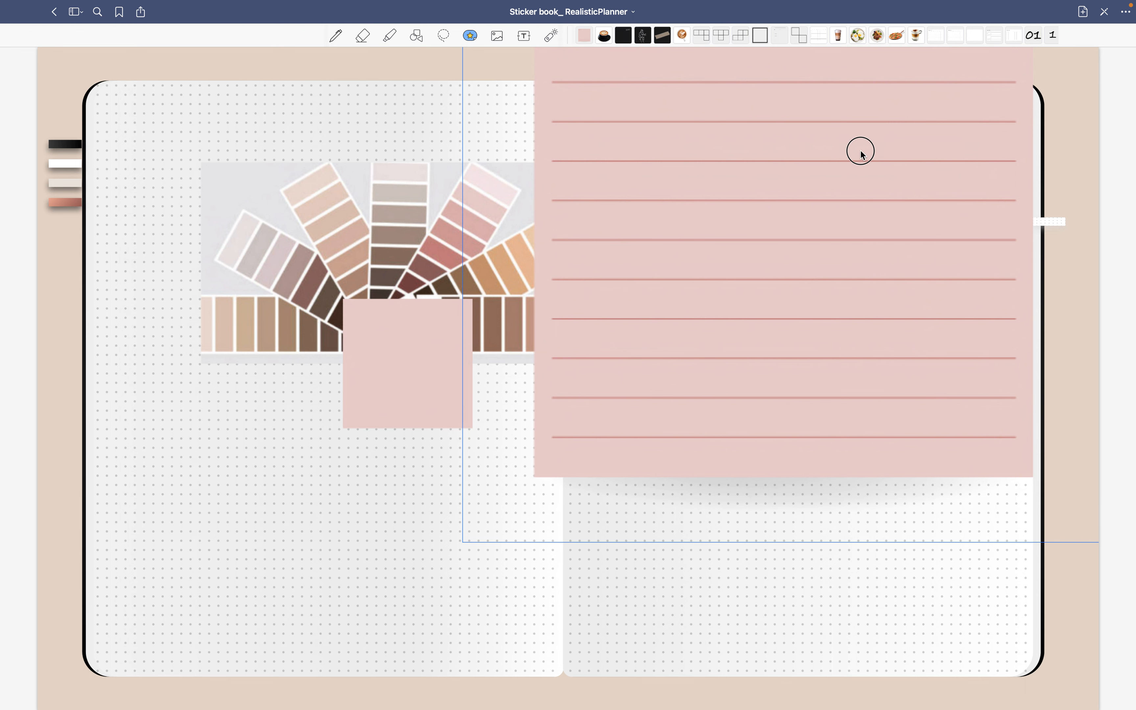
drag(862, 154, 638, 263)
drag(904, 631, 699, 426)
drag(595, 335, 887, 265)
Try to select the colour palette image on the left page, first directly and then with a lasso loop around it.
click(397, 365)
click(485, 271)
click(381, 221)
click(390, 362)
click(375, 306)
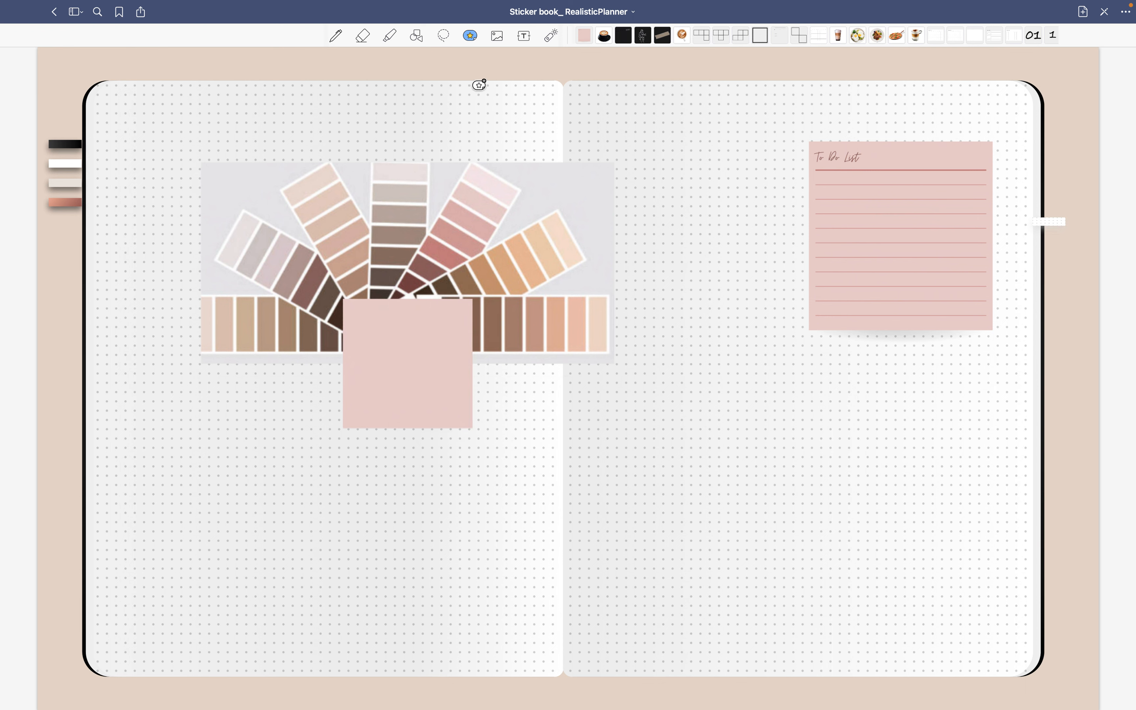
click(441, 37)
mouse_move(406, 119)
mouse_down()
mouse_move(307, 519)
mouse_move(388, 138)
mouse_move(406, 121)
mouse_up()
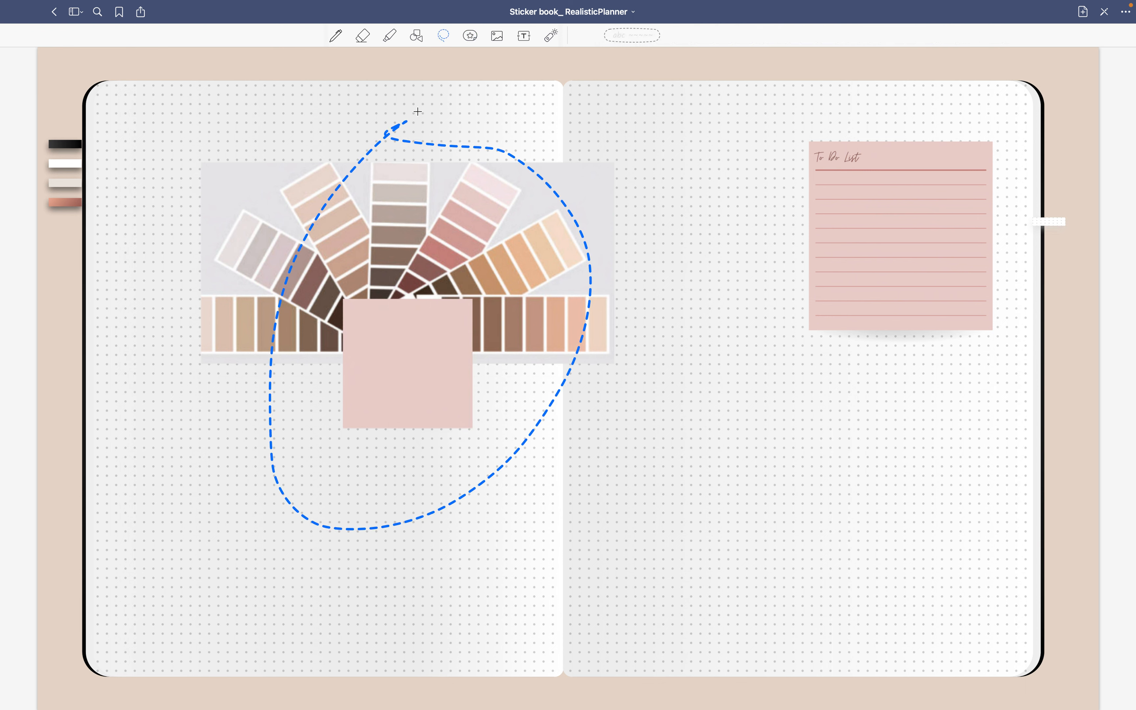
Enable image selection for the Lasso tool, lasso the colour palette image on the left page and delete it.
click(449, 40)
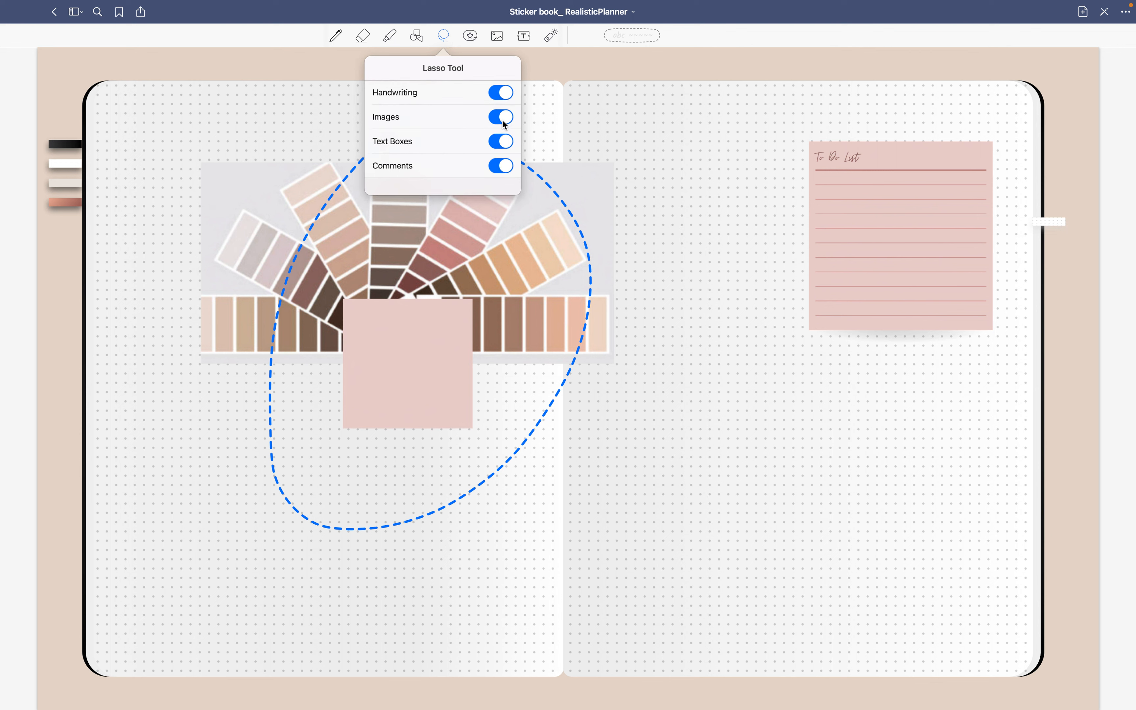
click(603, 171)
mouse_move(524, 193)
mouse_down()
mouse_move(310, 479)
mouse_move(440, 171)
mouse_up()
right_click(448, 218)
click(469, 254)
Turn off image selection for the Lasso tool and try lassoing the to-do note on the right page.
click(442, 36)
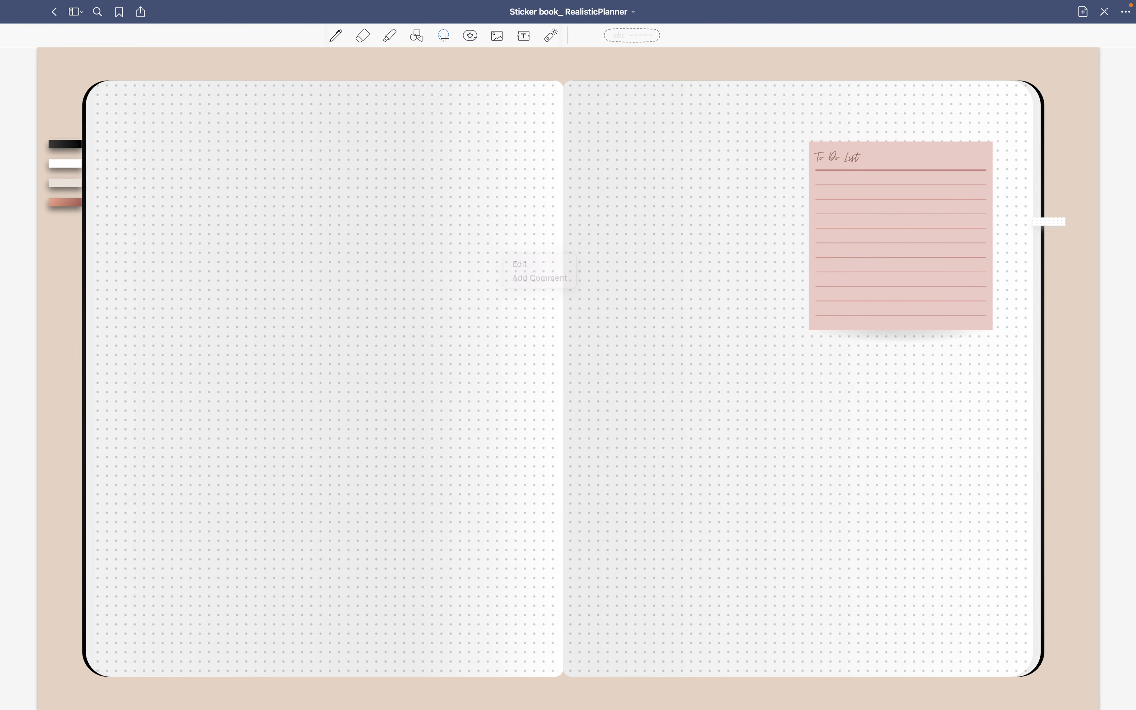
click(443, 37)
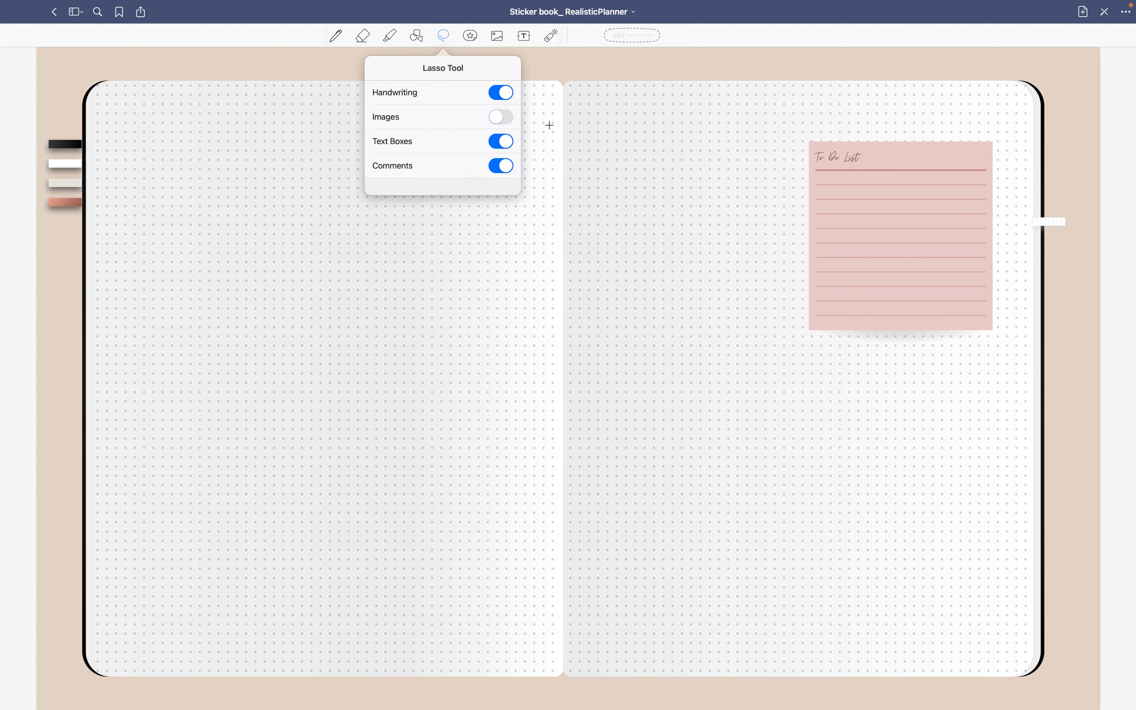
click(818, 164)
mouse_move(864, 149)
mouse_down()
mouse_move(855, 304)
mouse_move(804, 180)
mouse_move(451, 219)
mouse_move(827, 203)
mouse_move(863, 166)
mouse_up()
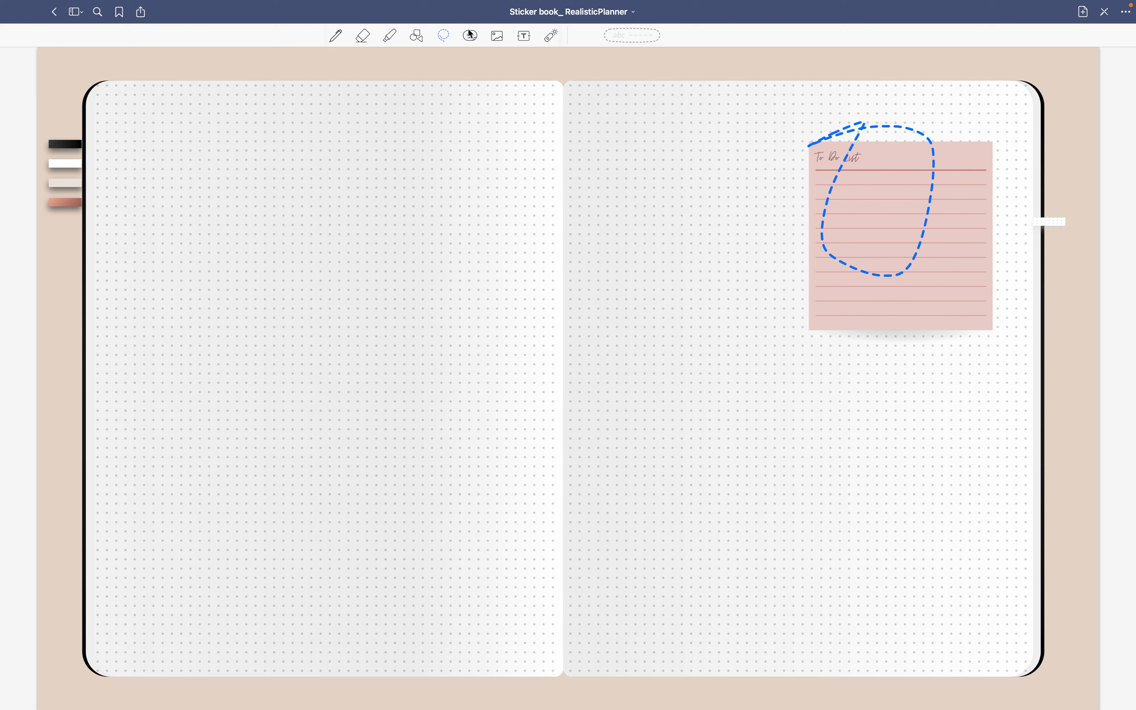
Turn image selection back on for the Lasso tool.
click(449, 36)
click(446, 35)
click(447, 42)
click(500, 117)
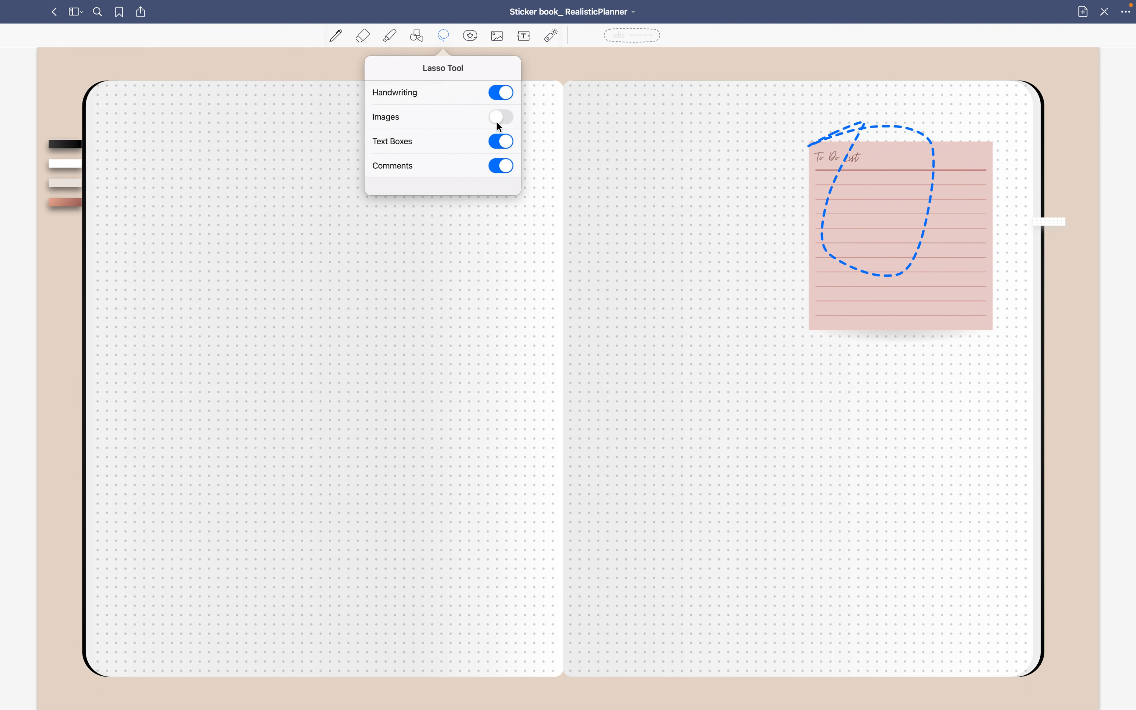
click(501, 120)
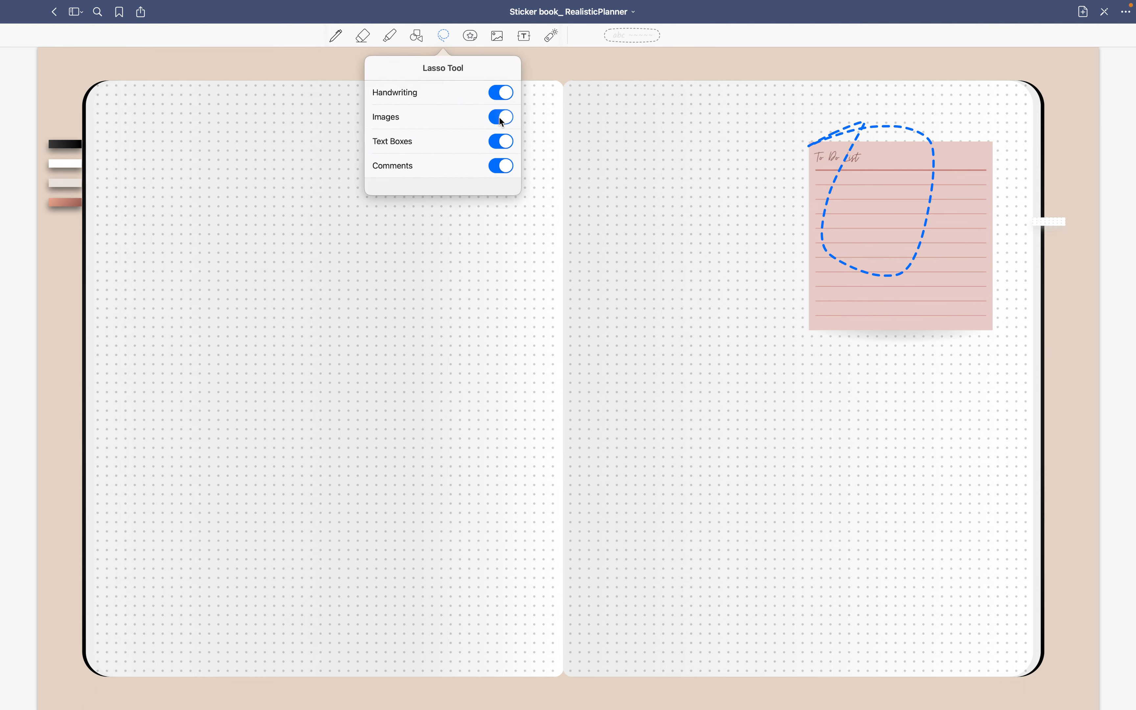
Insert the dusty-rose to-do note 4.png from the To Do List folder as an image on the left page.
click(497, 38)
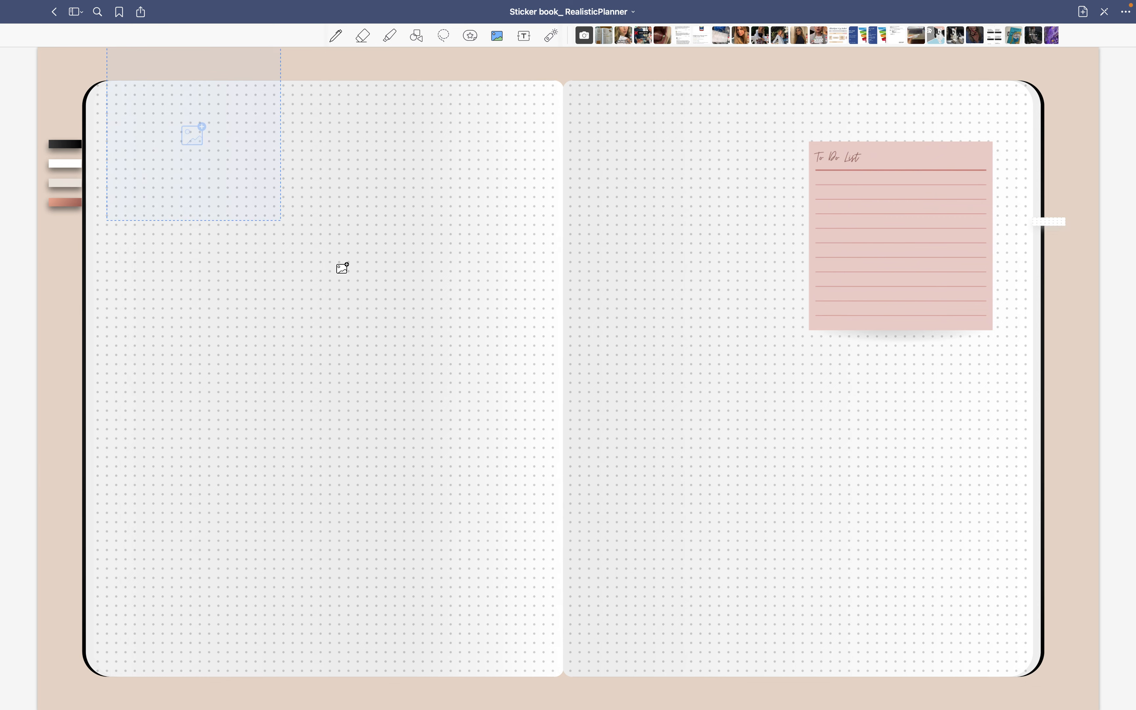
click(314, 237)
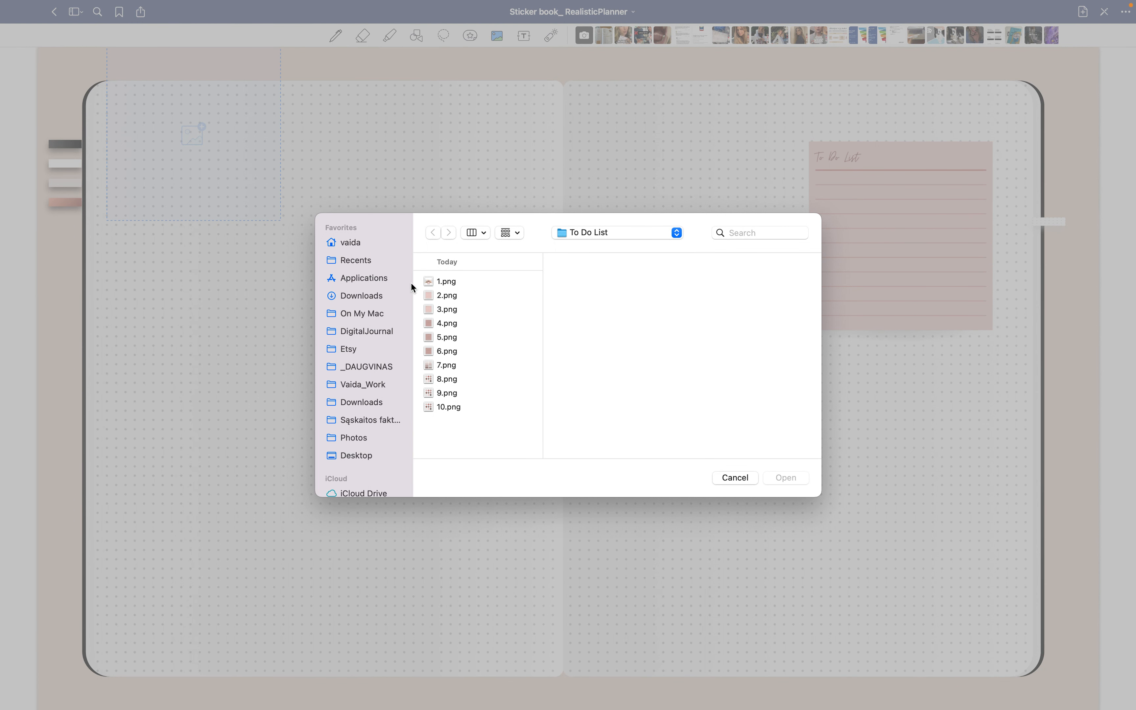
click(454, 296)
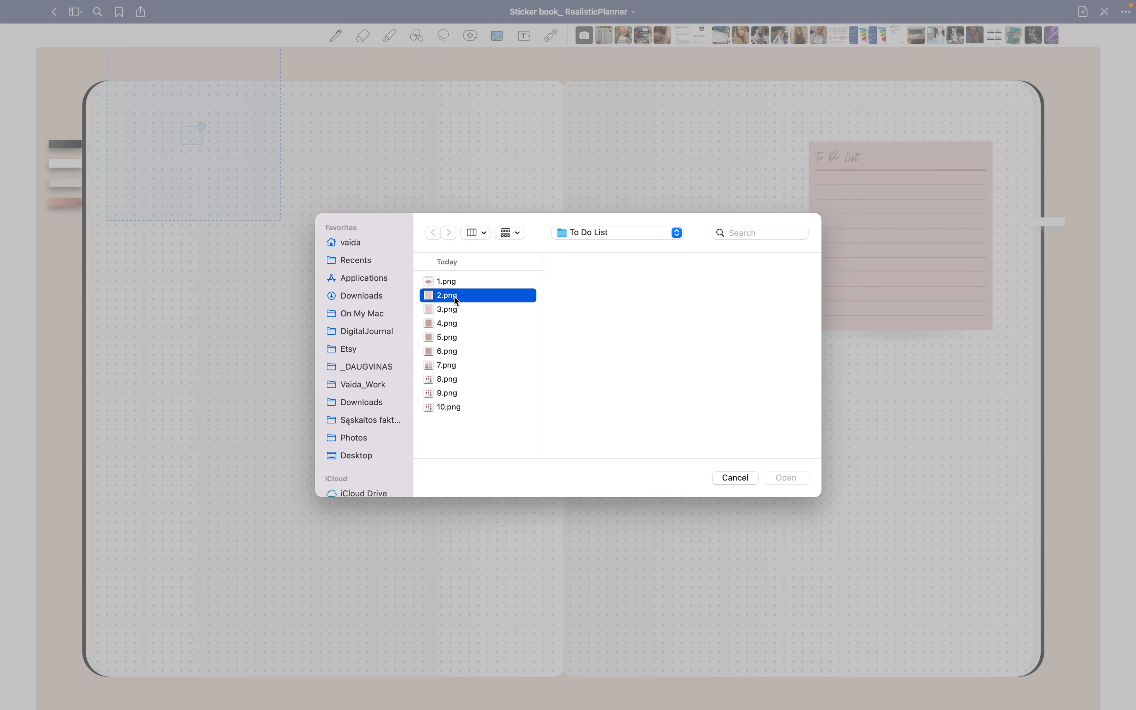
click(454, 312)
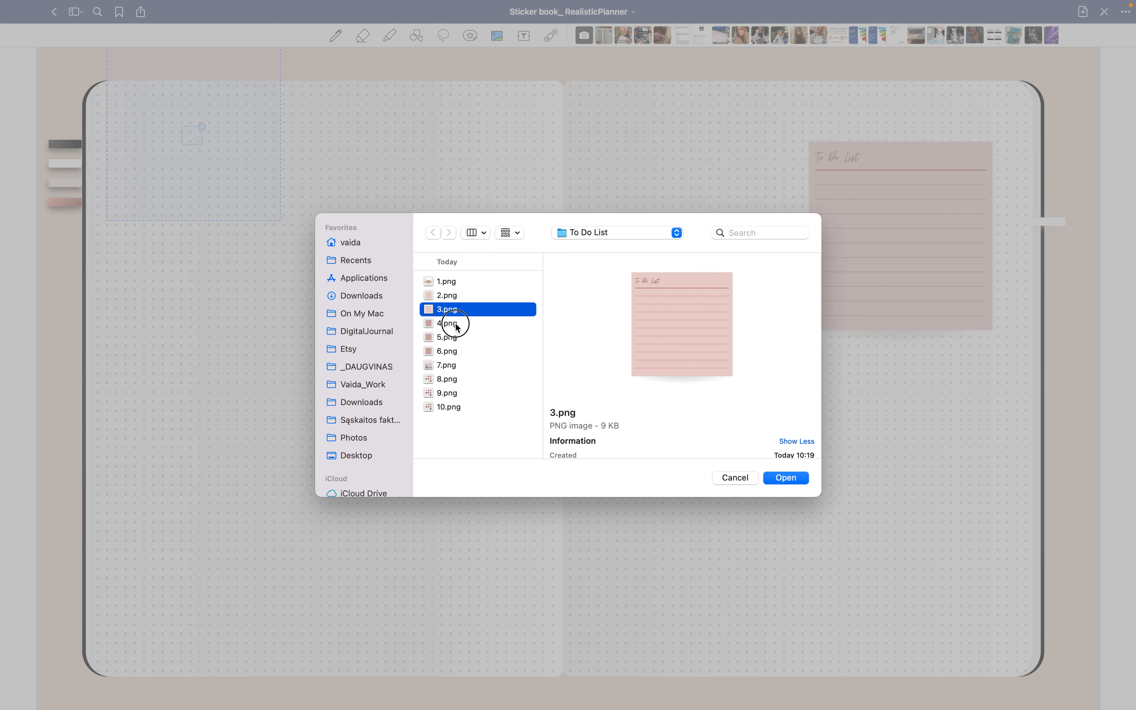
click(455, 323)
click(791, 481)
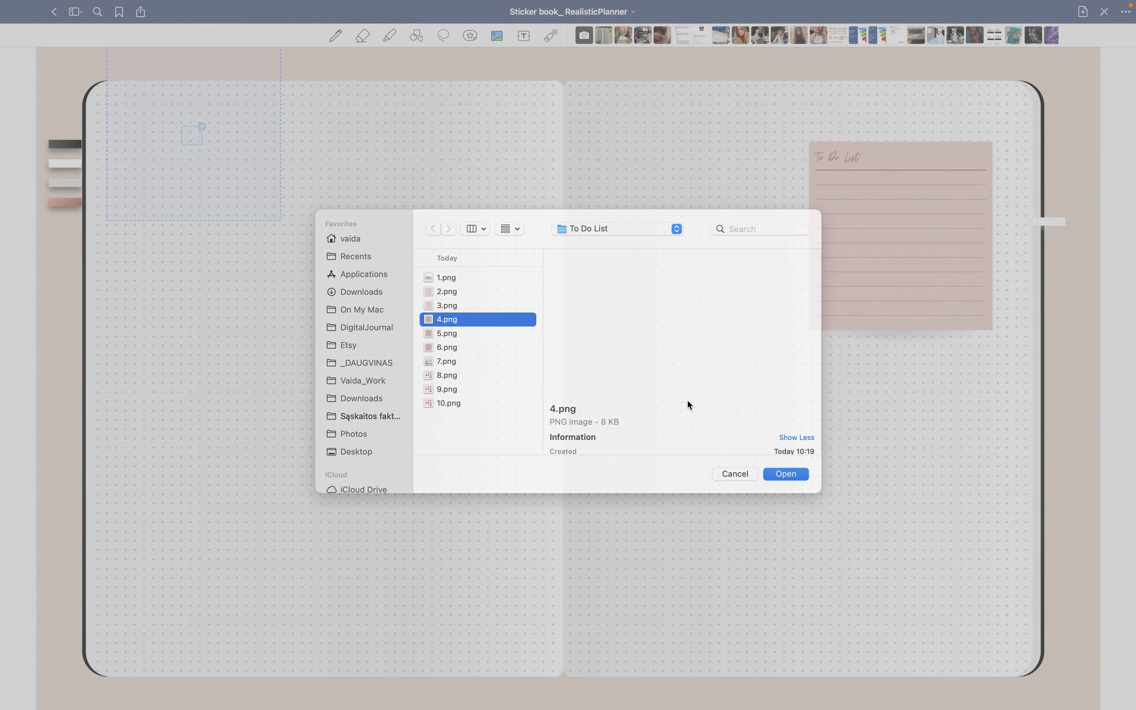
Enlarge the inserted to-do note and position it in the upper-left corner of the left page.
drag(217, 137, 215, 203)
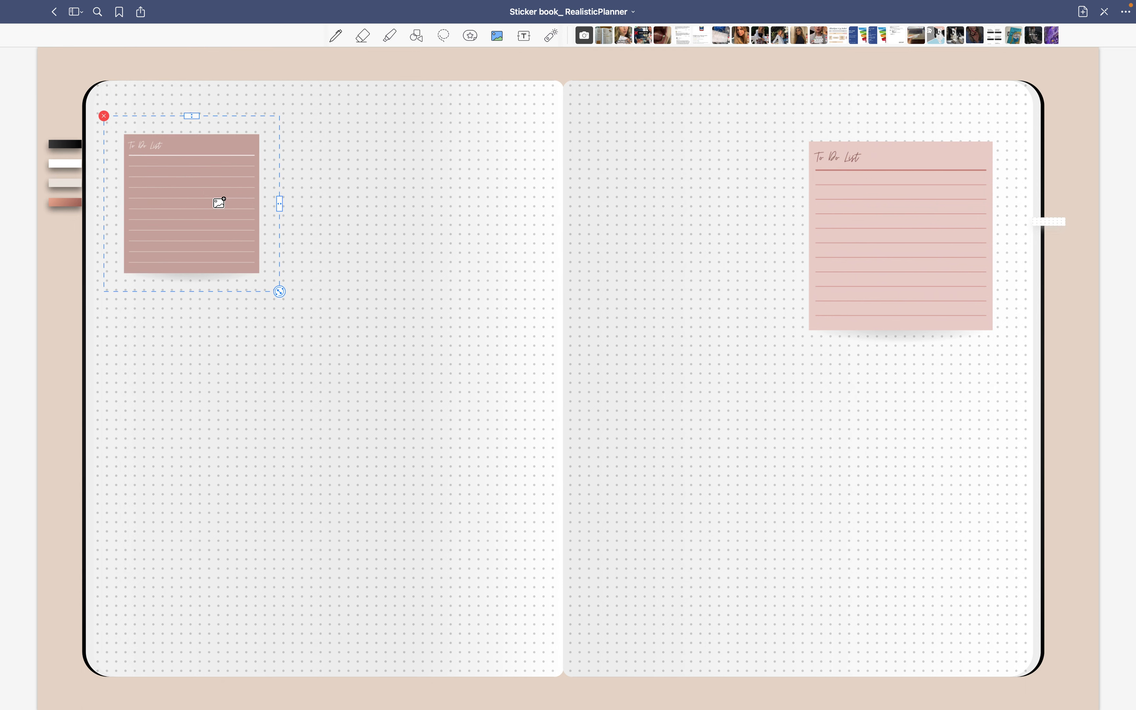
drag(280, 292, 306, 318)
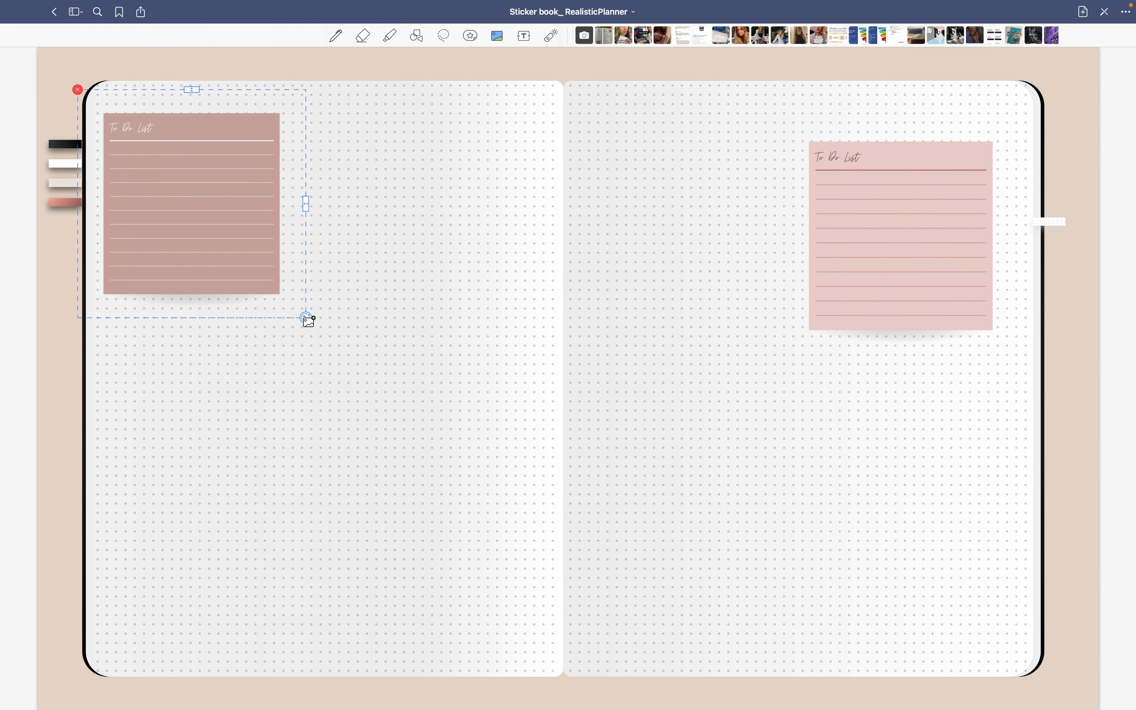
drag(199, 249, 212, 251)
click(415, 213)
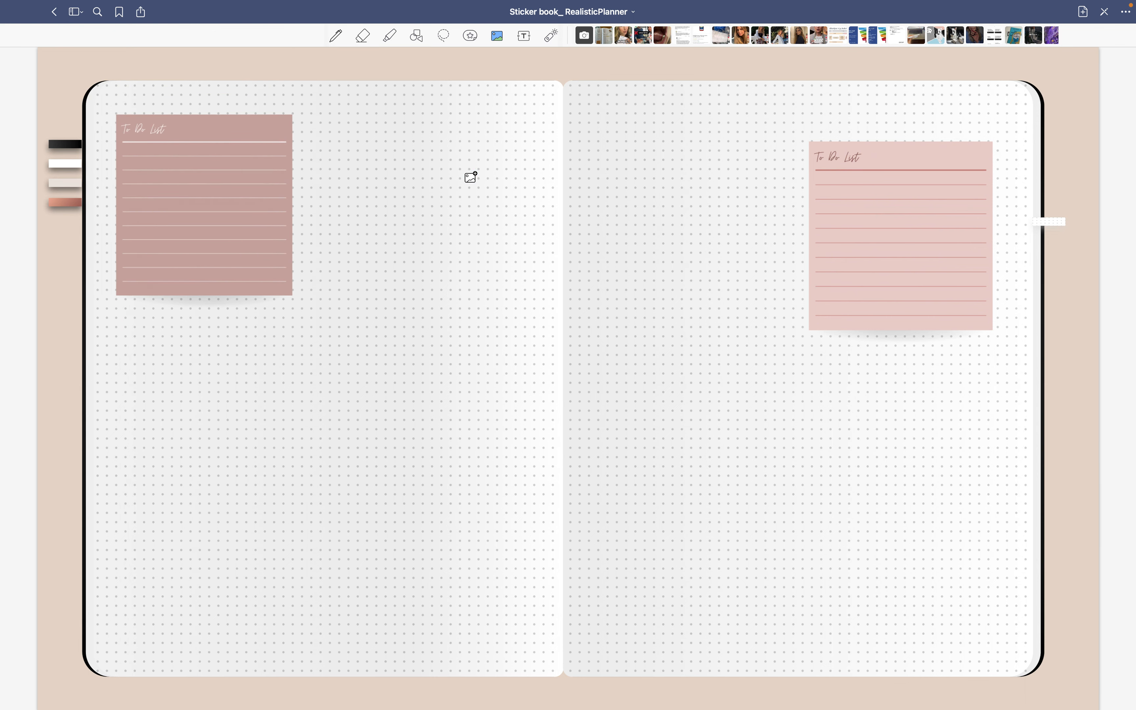
Insert the label sheet 7.png from the To Do List folder and place it beside the to-do note on the left page.
click(515, 278)
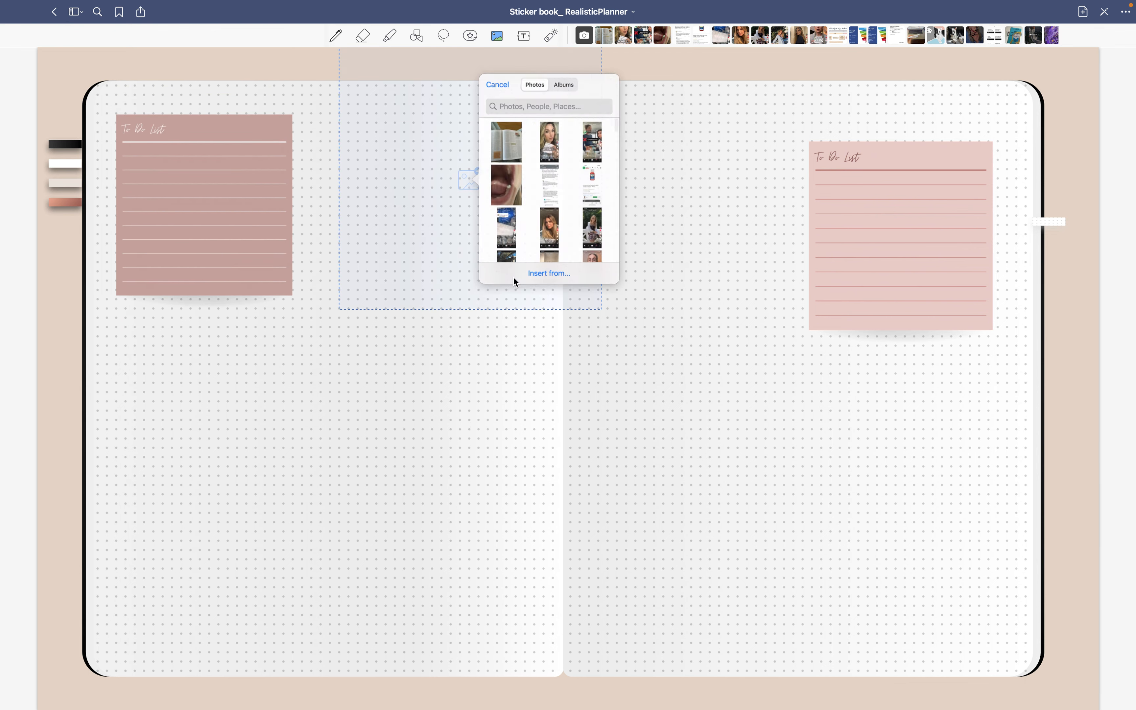
click(550, 286)
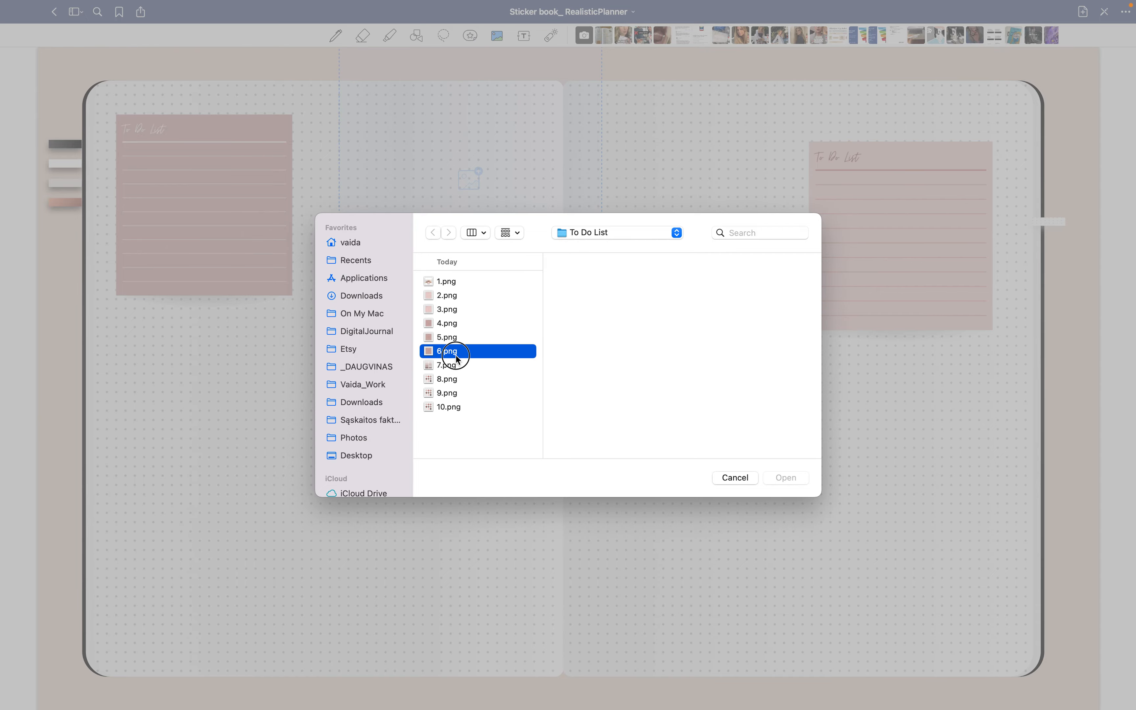
click(450, 338)
click(453, 365)
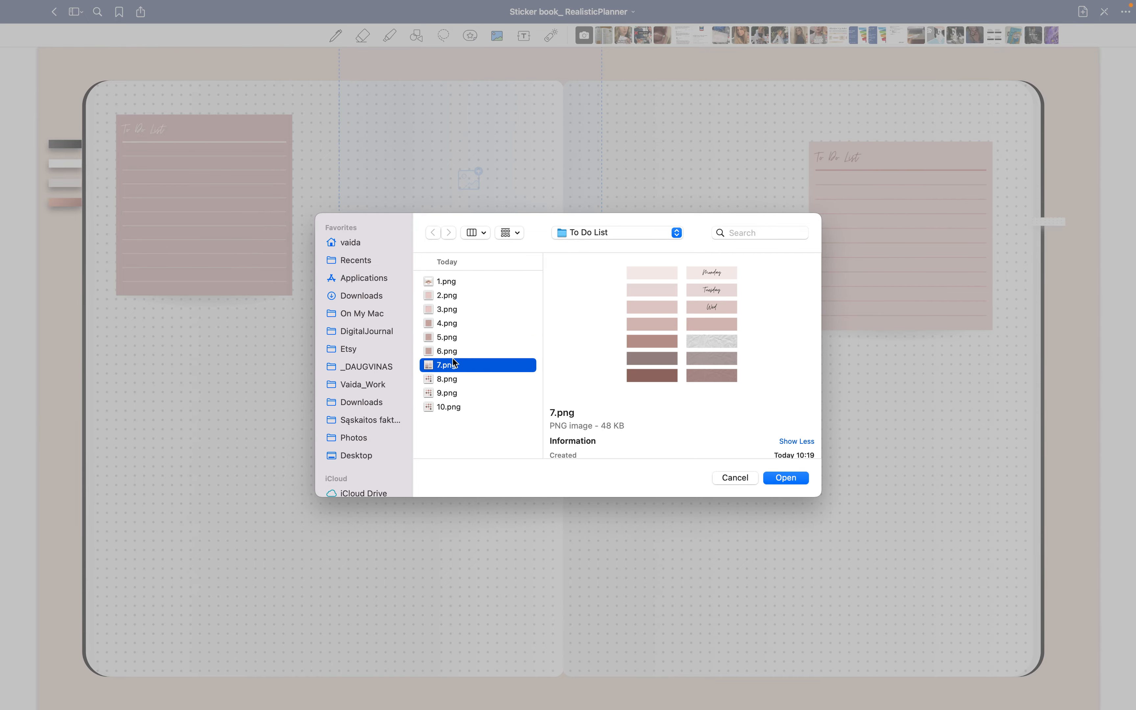
click(450, 351)
click(455, 365)
click(785, 477)
drag(518, 193, 463, 228)
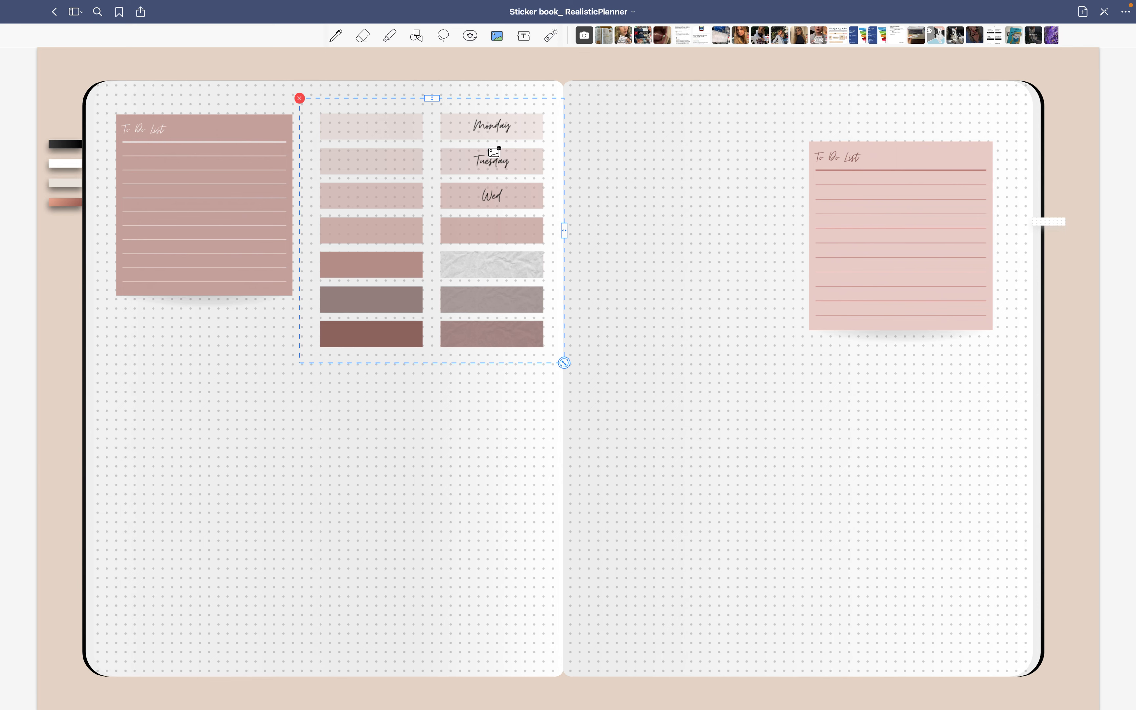
Crop the label sheet with the Rectangle crop so that only the left column of plain labels remains.
right_click(479, 222)
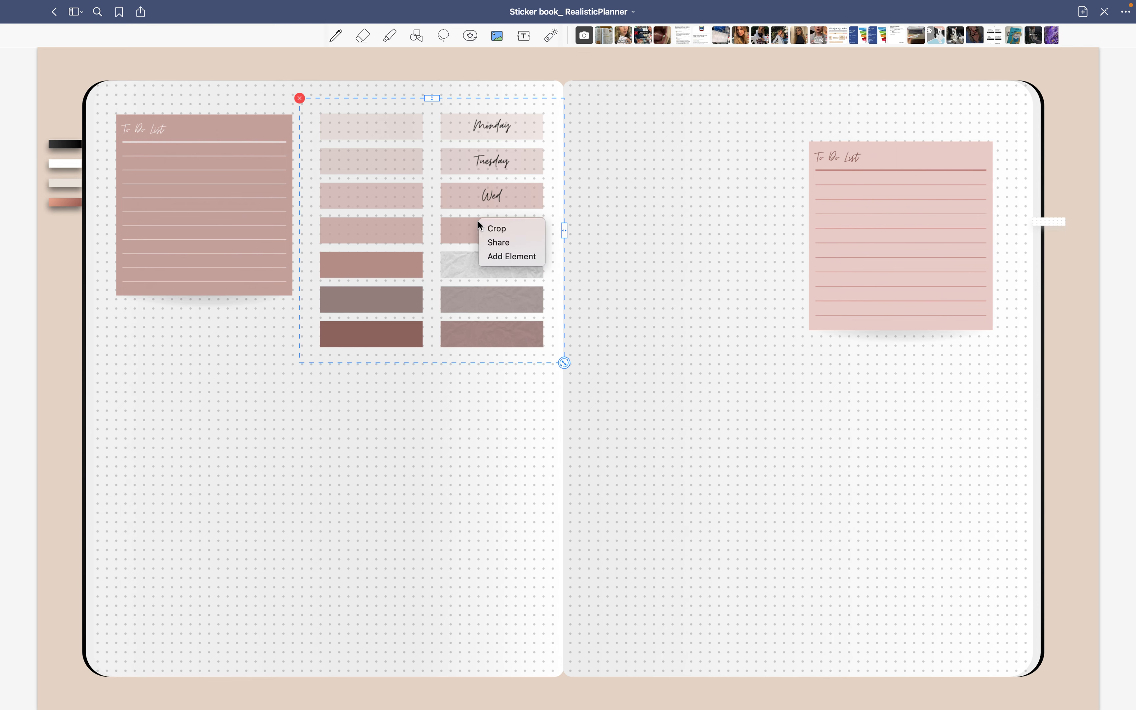
click(497, 227)
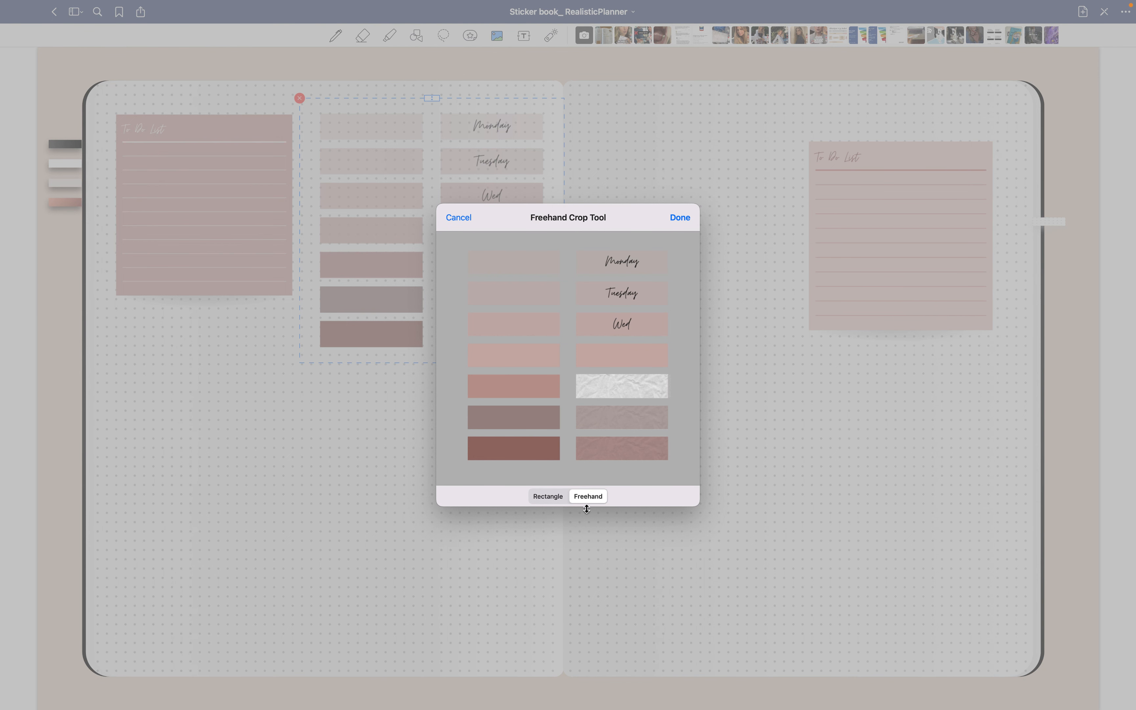
click(559, 500)
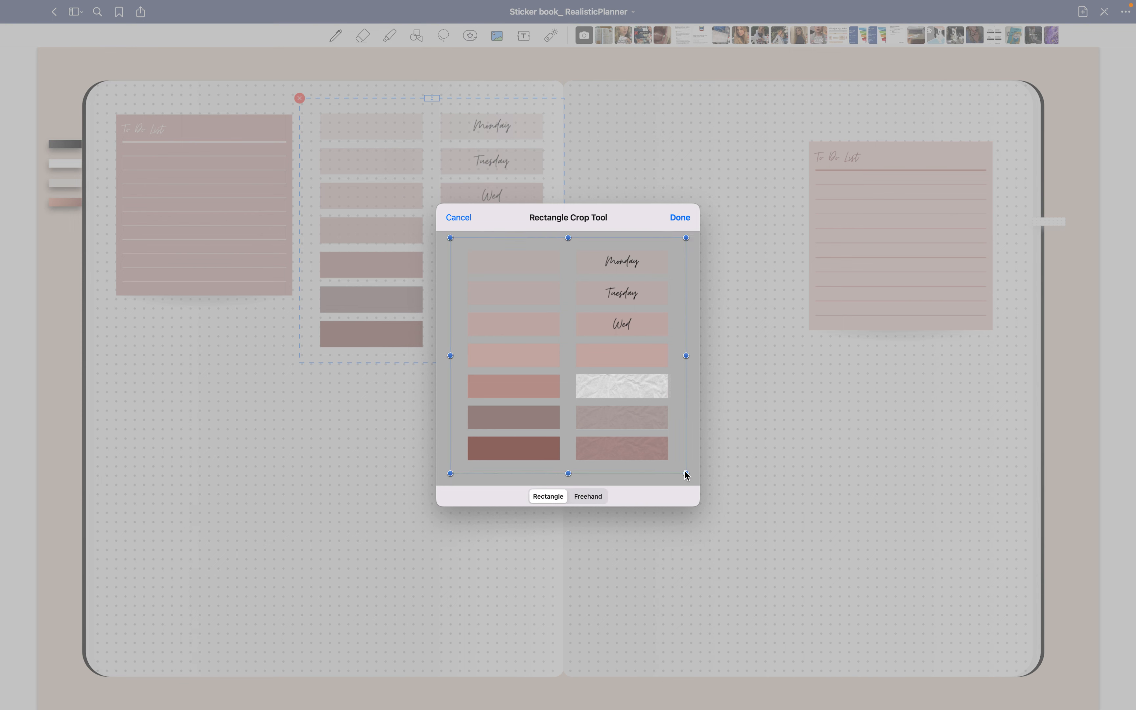
drag(686, 473, 568, 479)
click(684, 220)
Insert the schedule note 6.png from the To Do List folder as an image.
drag(441, 182, 542, 201)
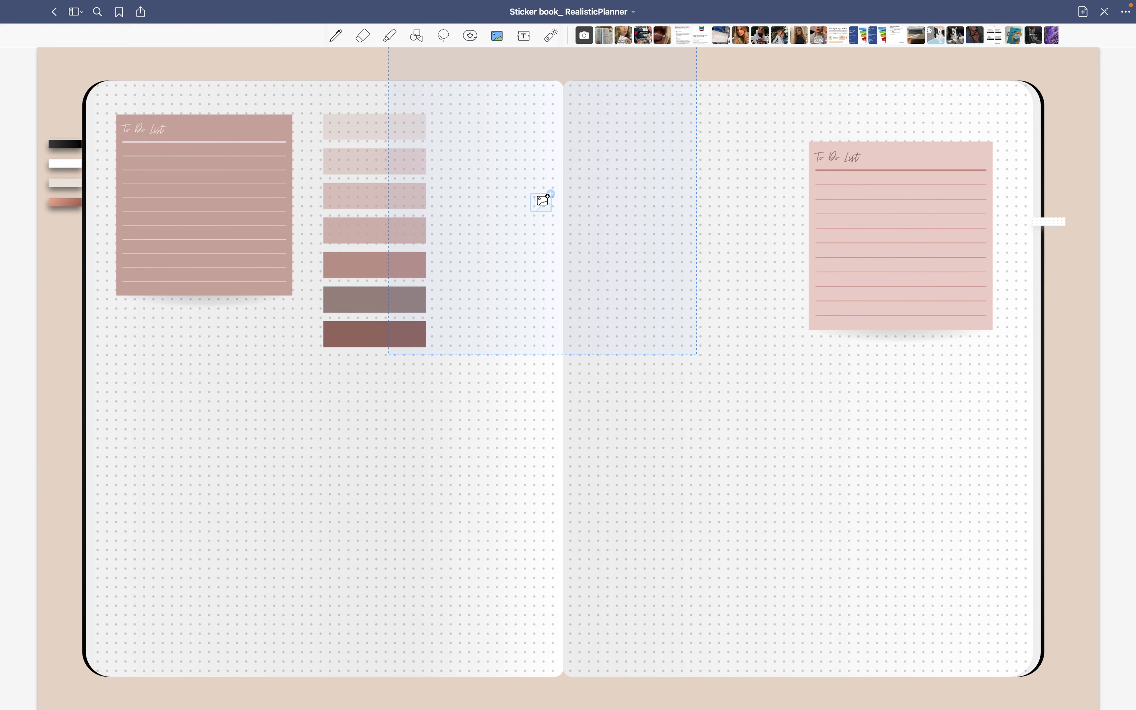
click(597, 337)
click(611, 307)
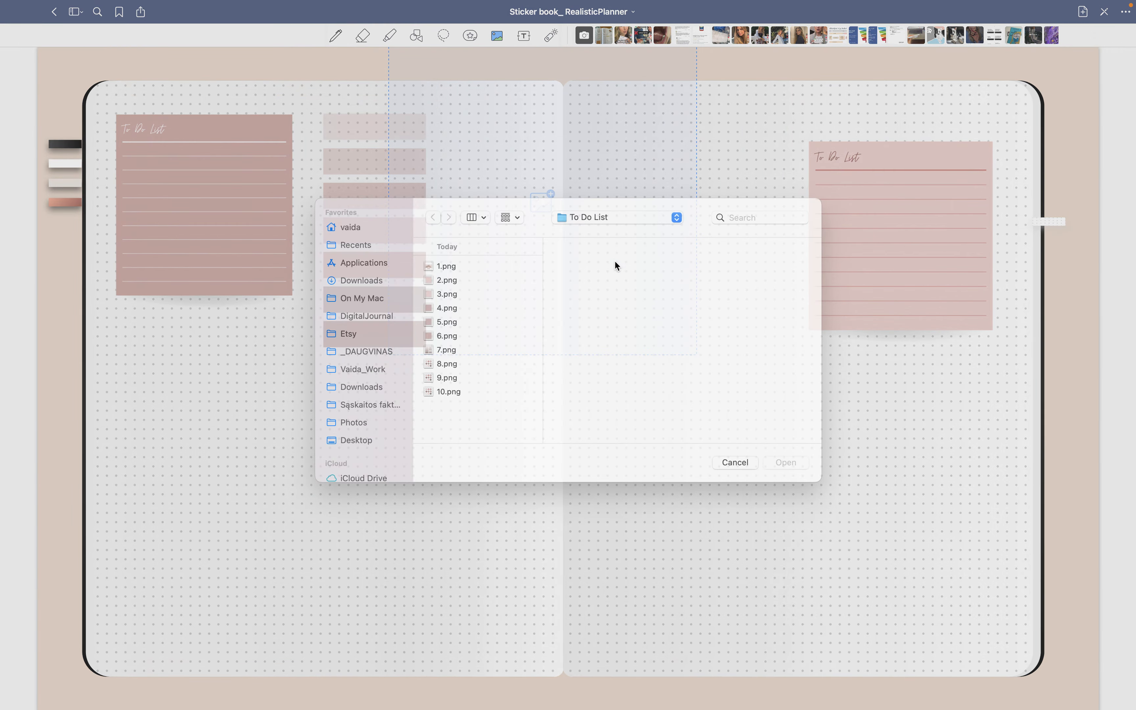
click(449, 337)
click(449, 352)
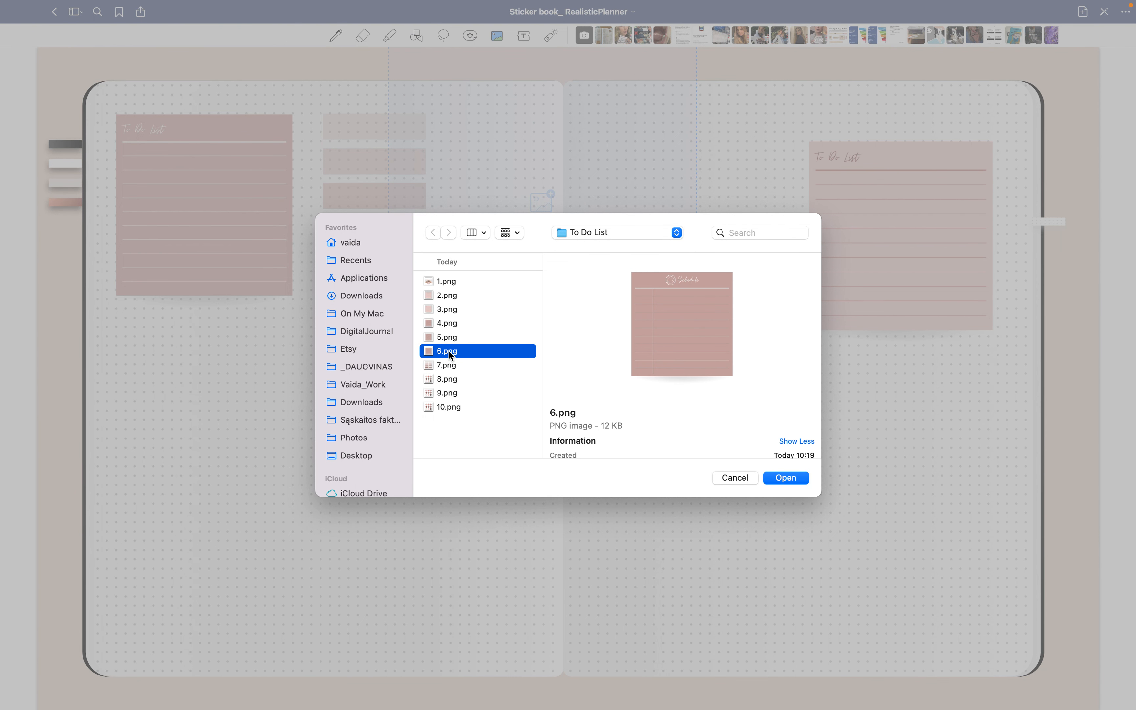
key(Return)
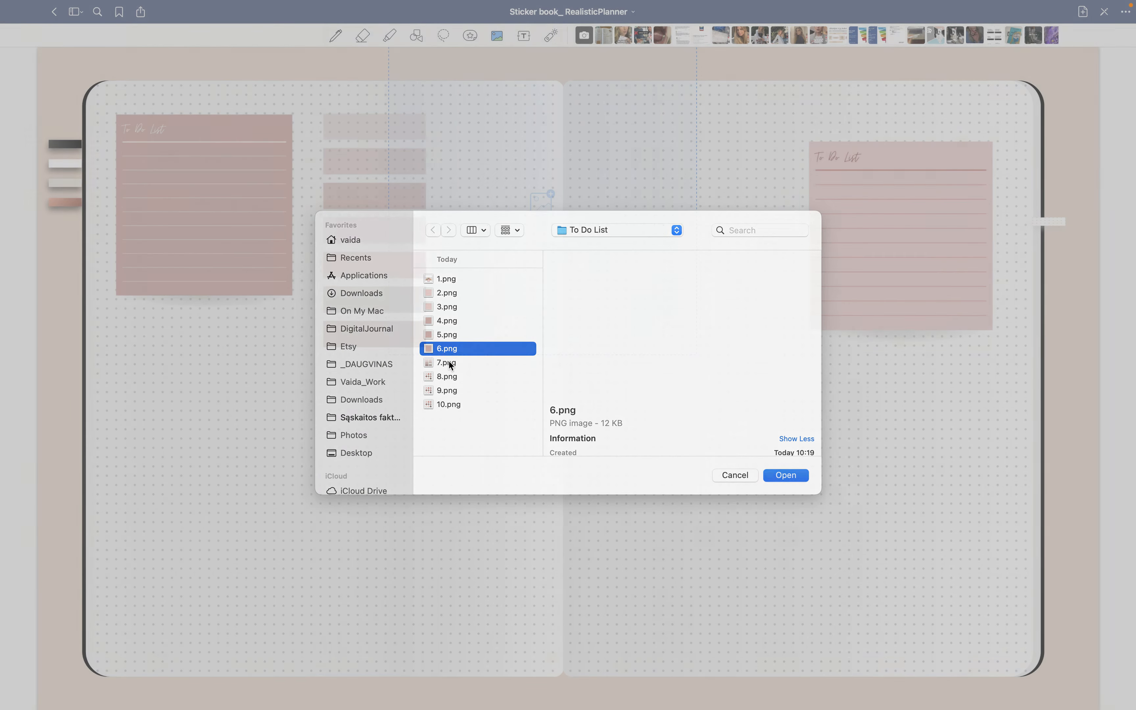
Shrink the schedule note and place it directly below the to-do note, matching that note's width.
drag(593, 216, 281, 486)
drag(390, 644, 356, 610)
drag(261, 500, 238, 462)
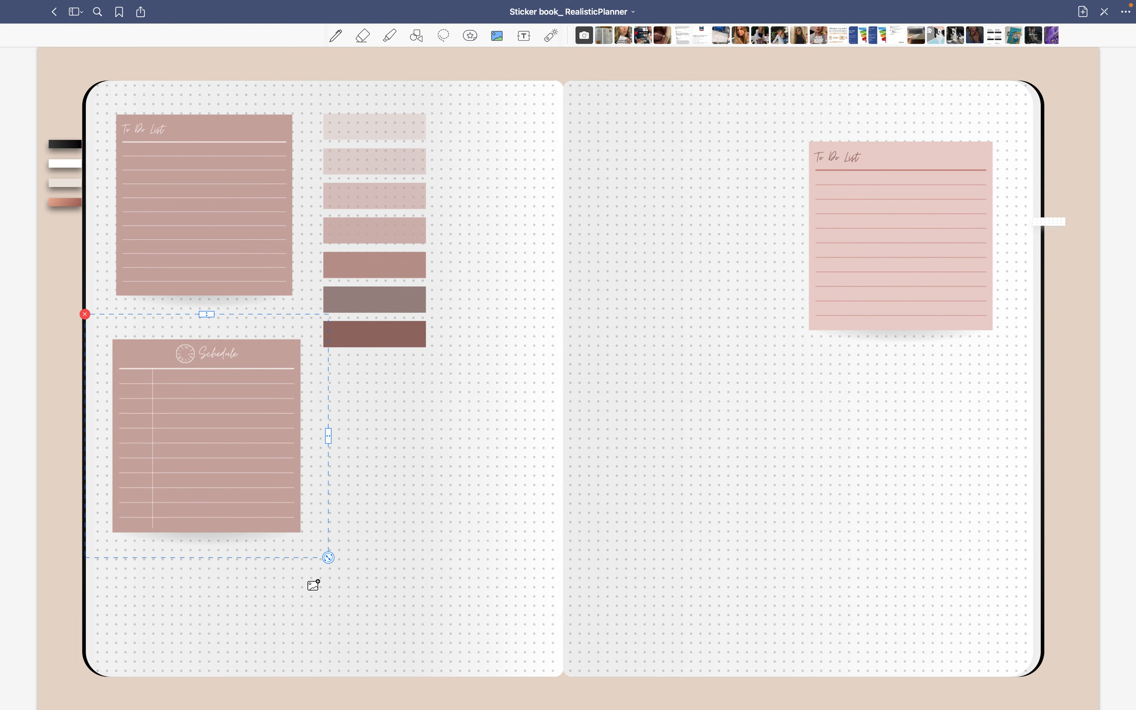
drag(323, 558, 321, 546)
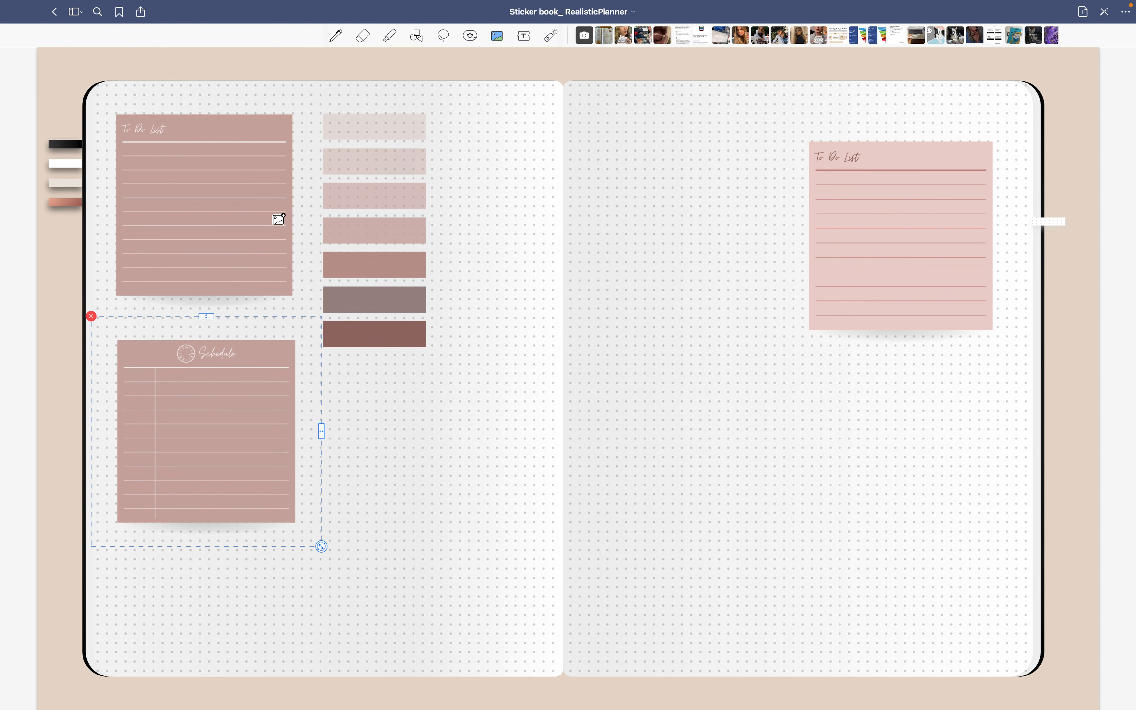
click(576, 397)
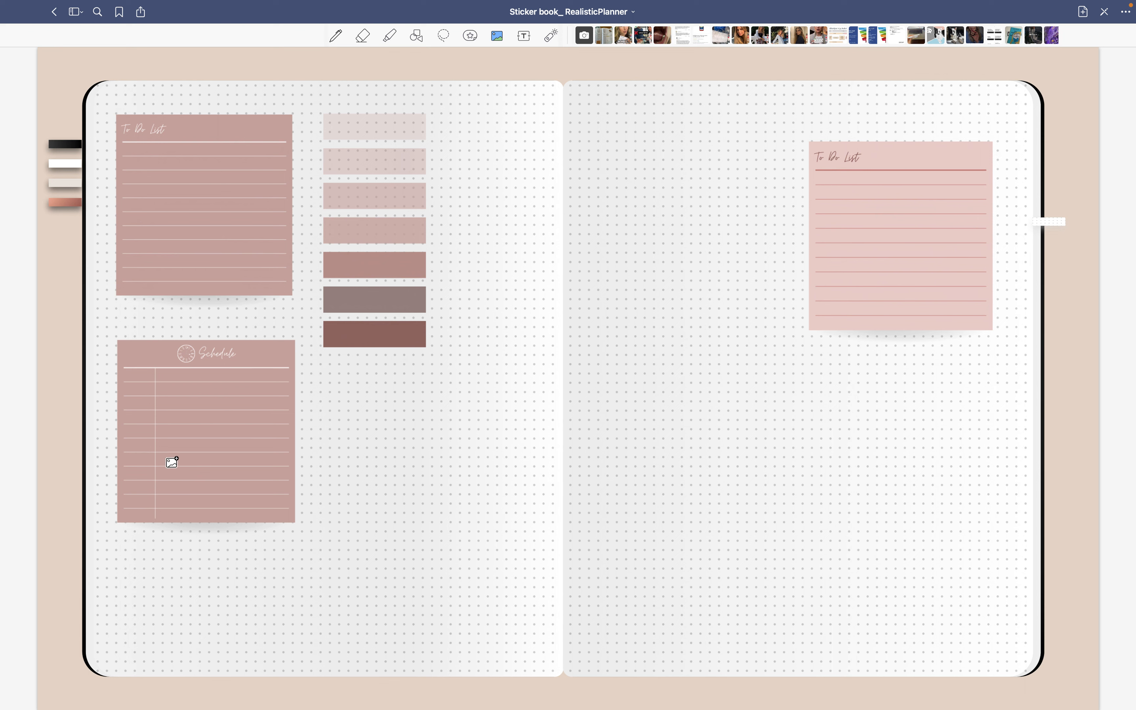
Insert the plain round stickers 8.png from the To Do List folder and place them on the lower right of the right page.
click(173, 461)
click(486, 419)
click(531, 229)
click(529, 228)
click(617, 335)
click(443, 381)
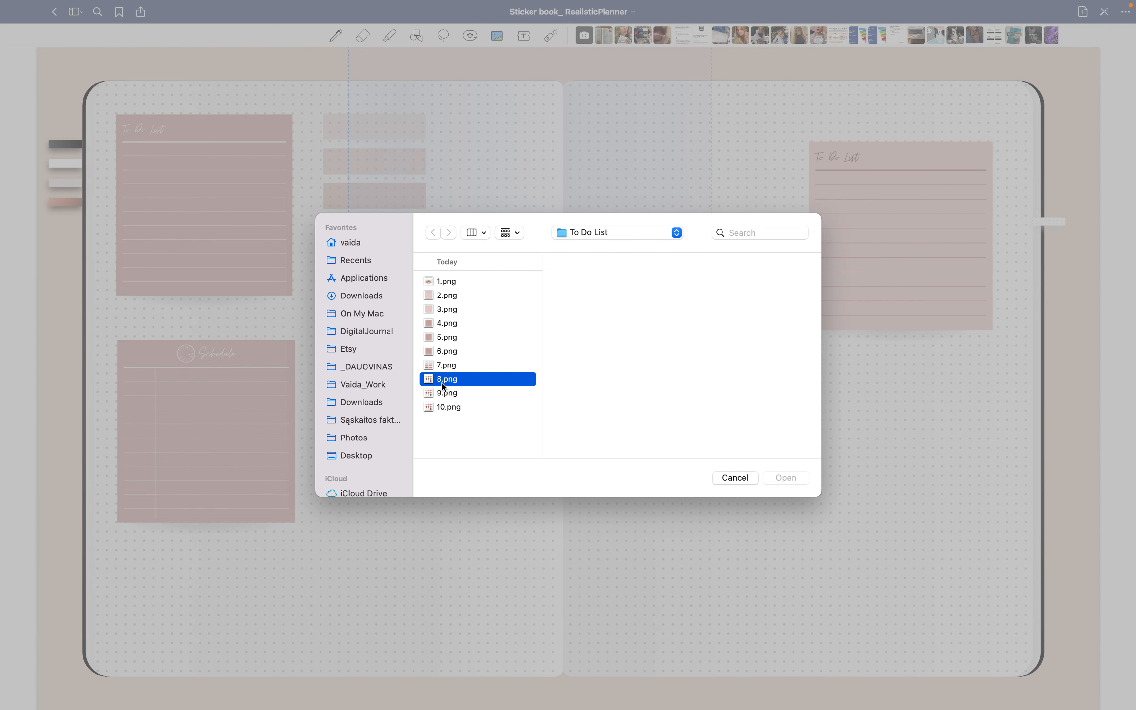
click(789, 477)
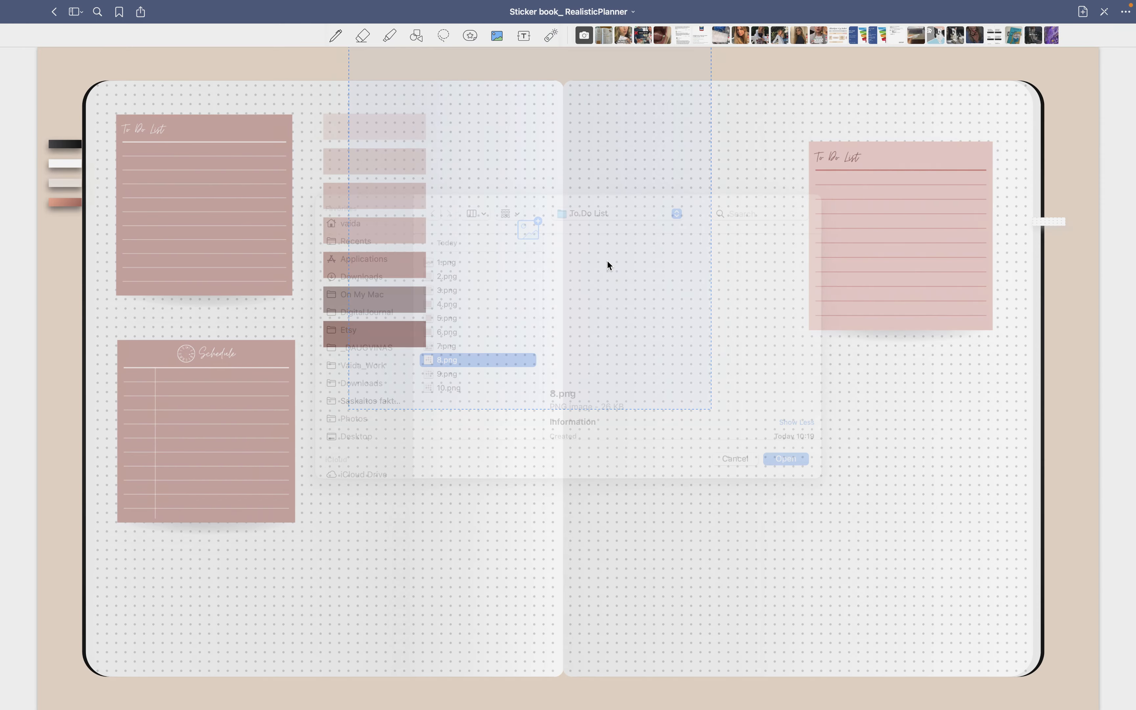
drag(596, 228, 932, 476)
Move the pink to-do note to the upper left of the right page and shift the round stickers slightly down and left.
click(963, 235)
click(941, 205)
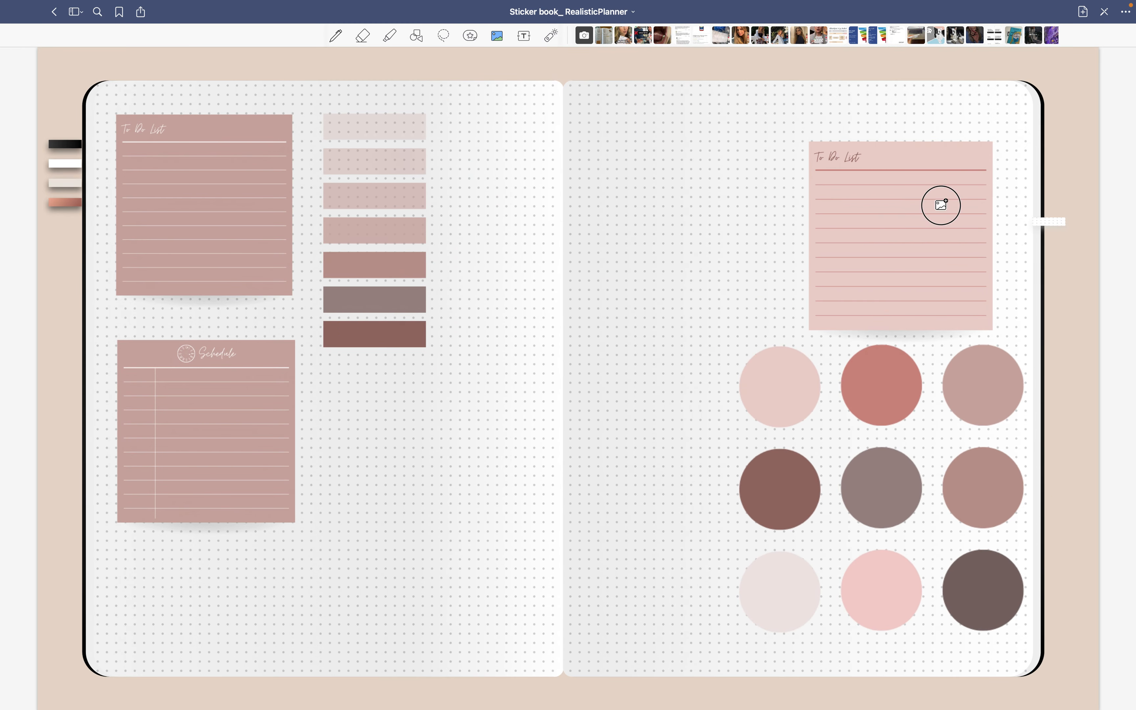
drag(943, 203, 713, 177)
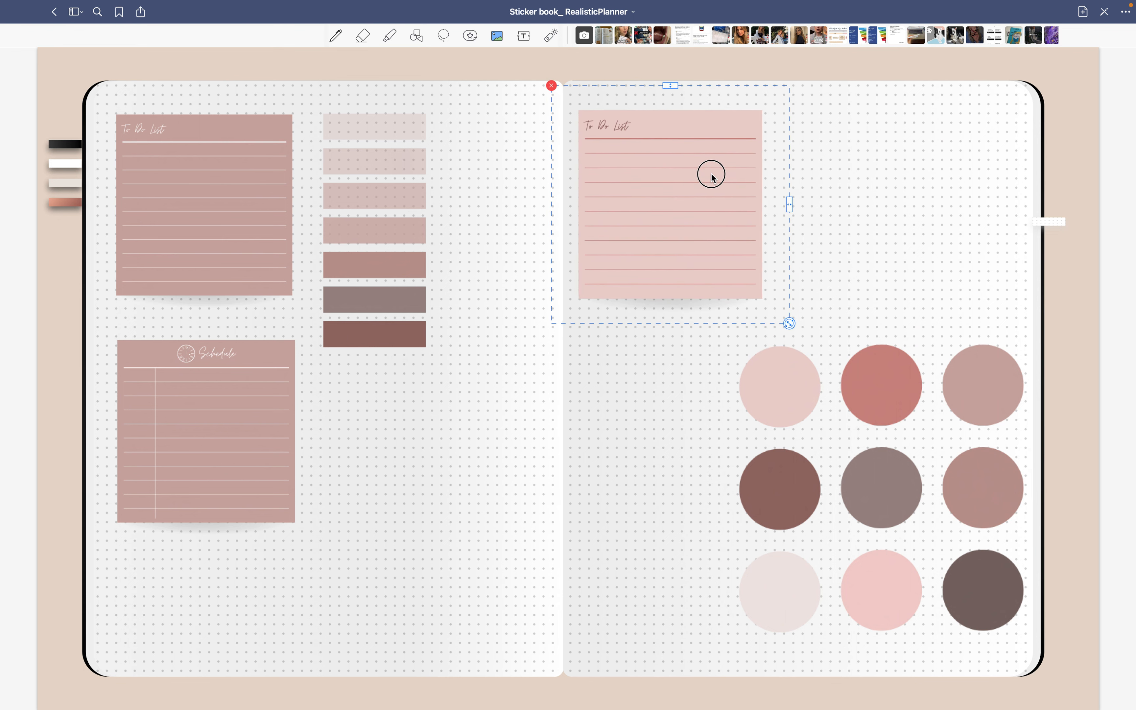
click(934, 479)
click(900, 482)
drag(900, 482, 874, 510)
Preview the exported sticker files and insert the decorated round stickers 10.png on the right page.
click(881, 204)
click(874, 196)
click(955, 303)
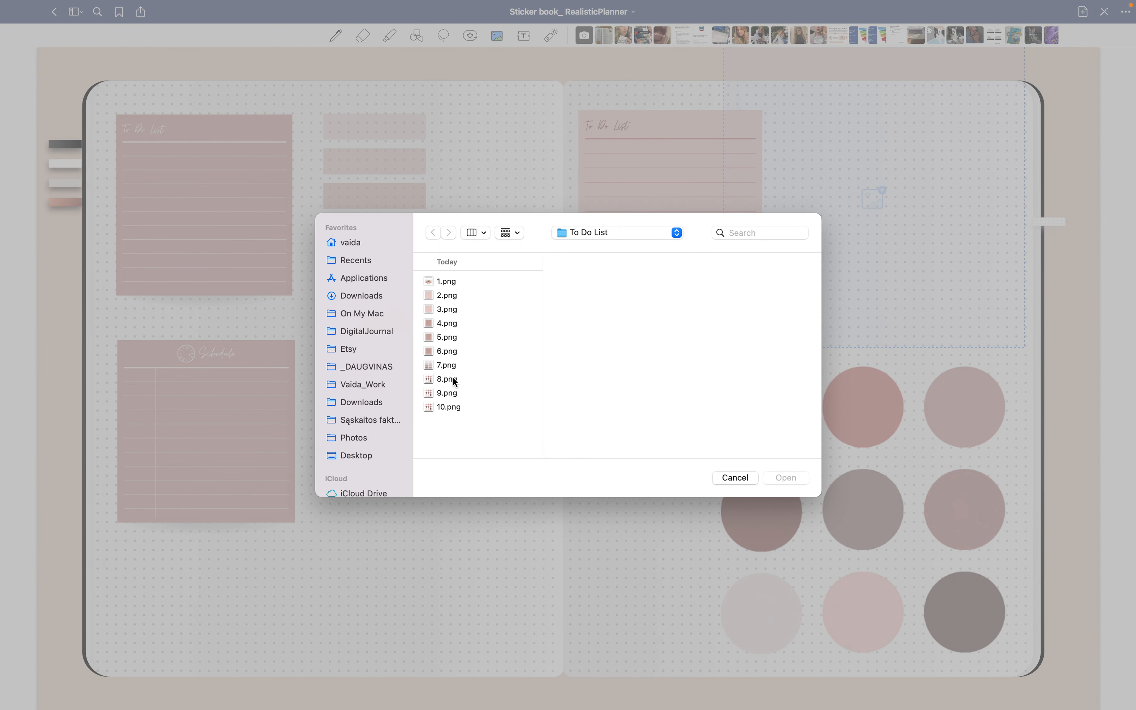
click(450, 379)
click(452, 407)
click(459, 417)
click(448, 407)
click(444, 365)
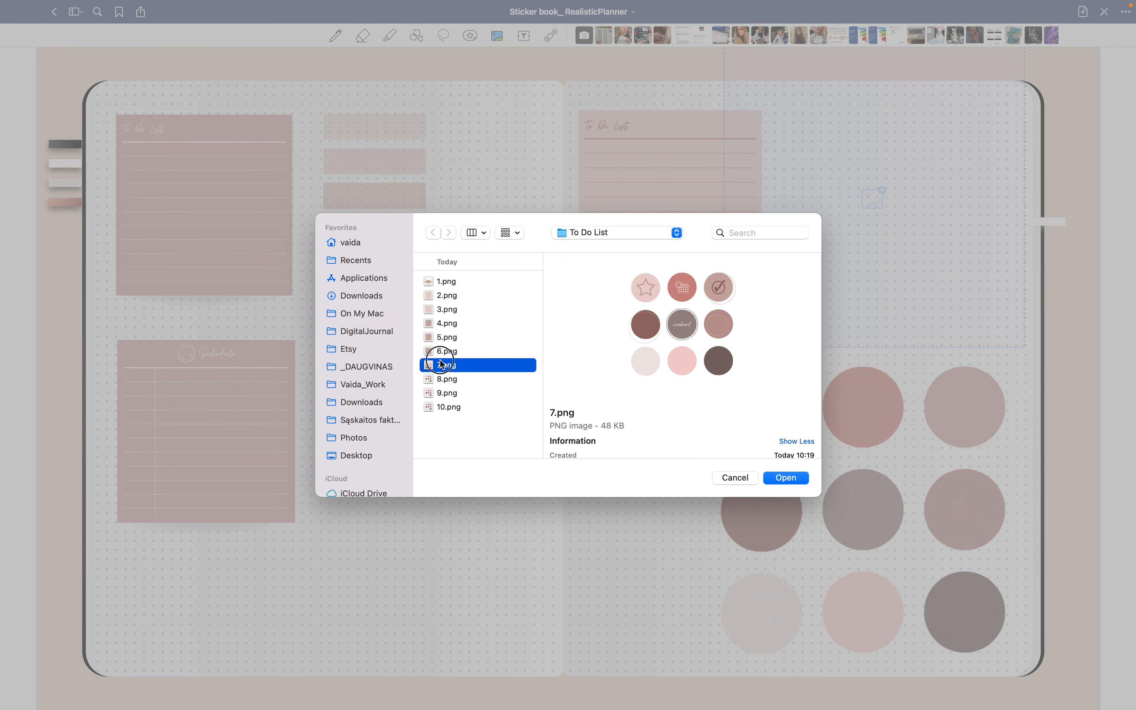
double_click(451, 410)
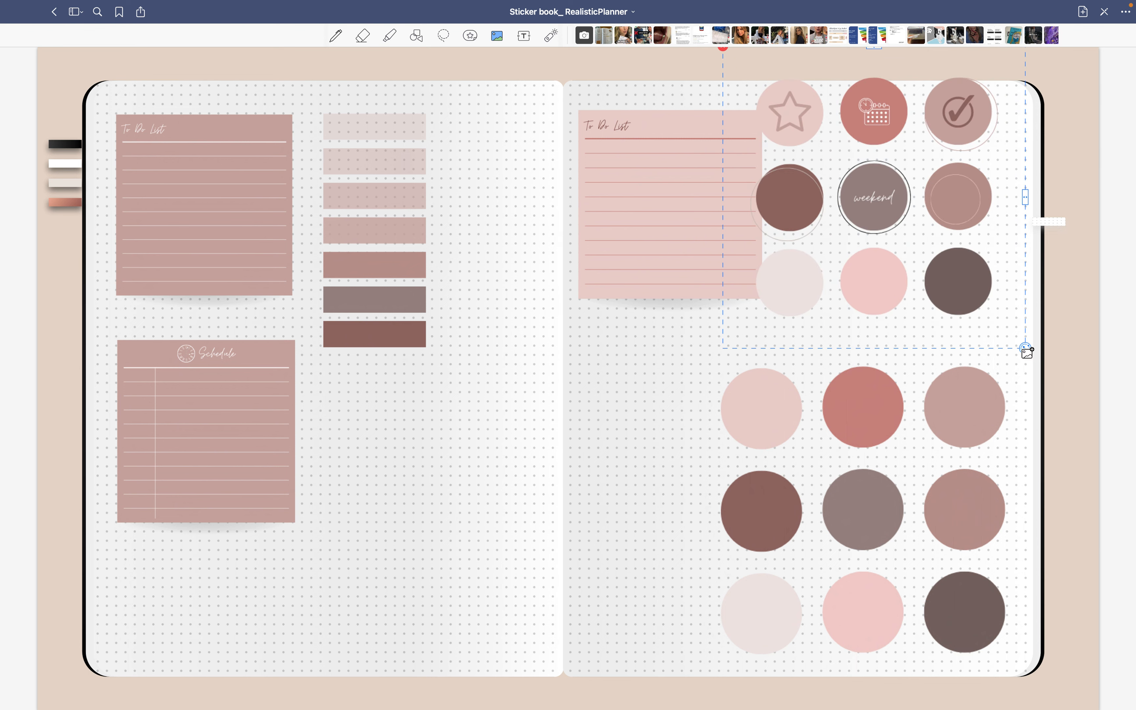
Shrink the decorated round stickers and position them beside the pink to-do note, above the plain circles.
drag(1026, 350, 971, 294)
drag(902, 201, 917, 213)
click(471, 465)
Insert the clock-face schedule note 5.png from the To Do List folder as an image.
click(507, 430)
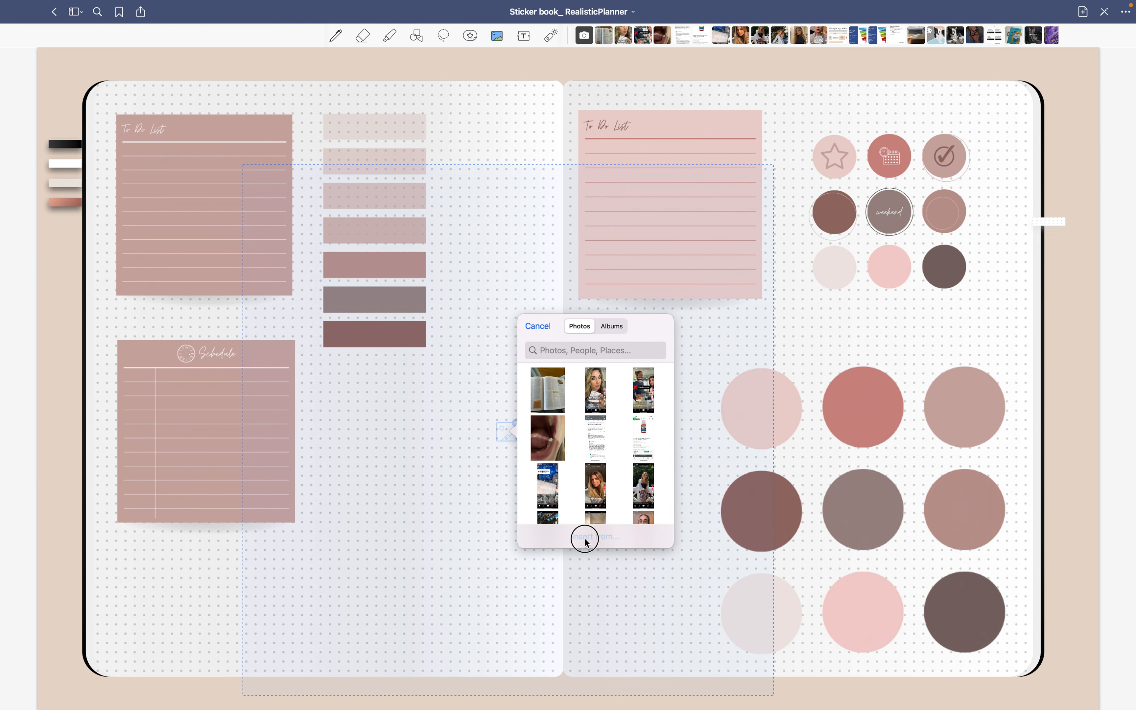
click(584, 538)
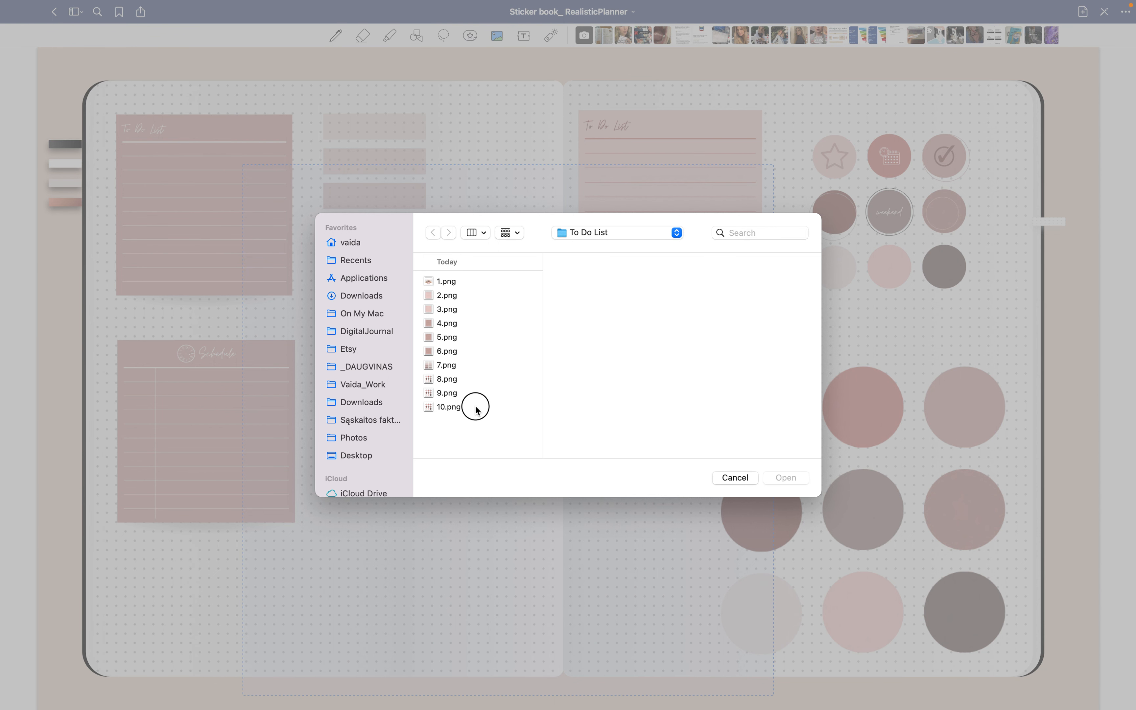
click(476, 410)
click(467, 360)
click(467, 357)
key(Up)
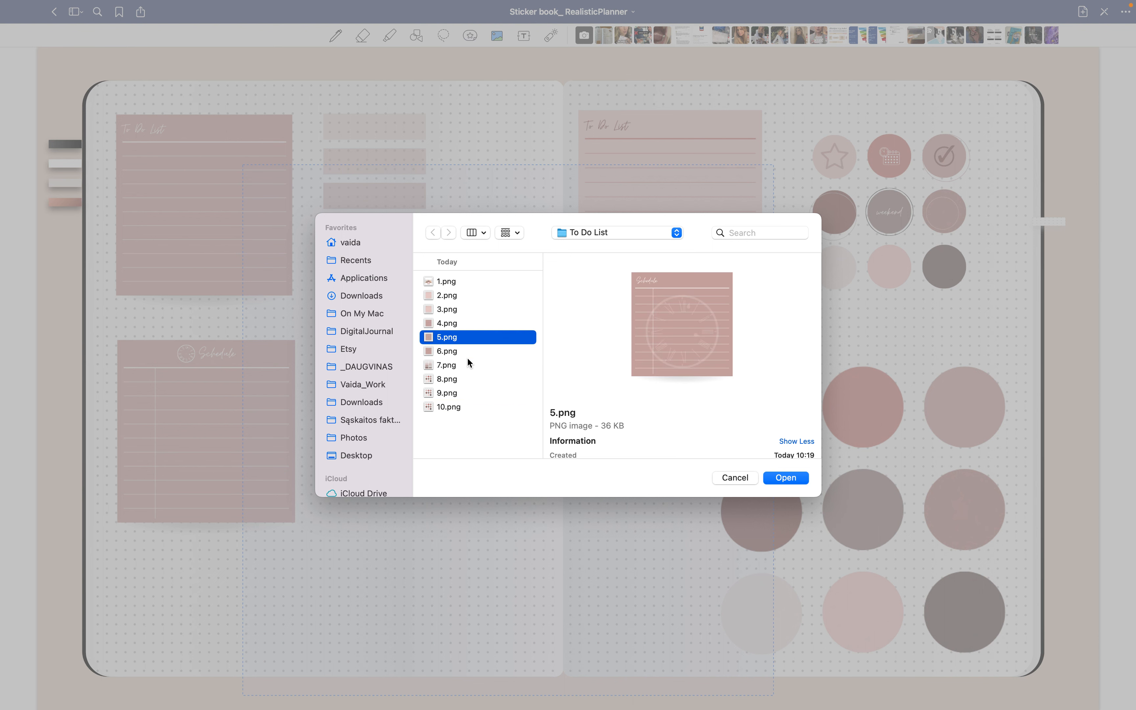
key(Return)
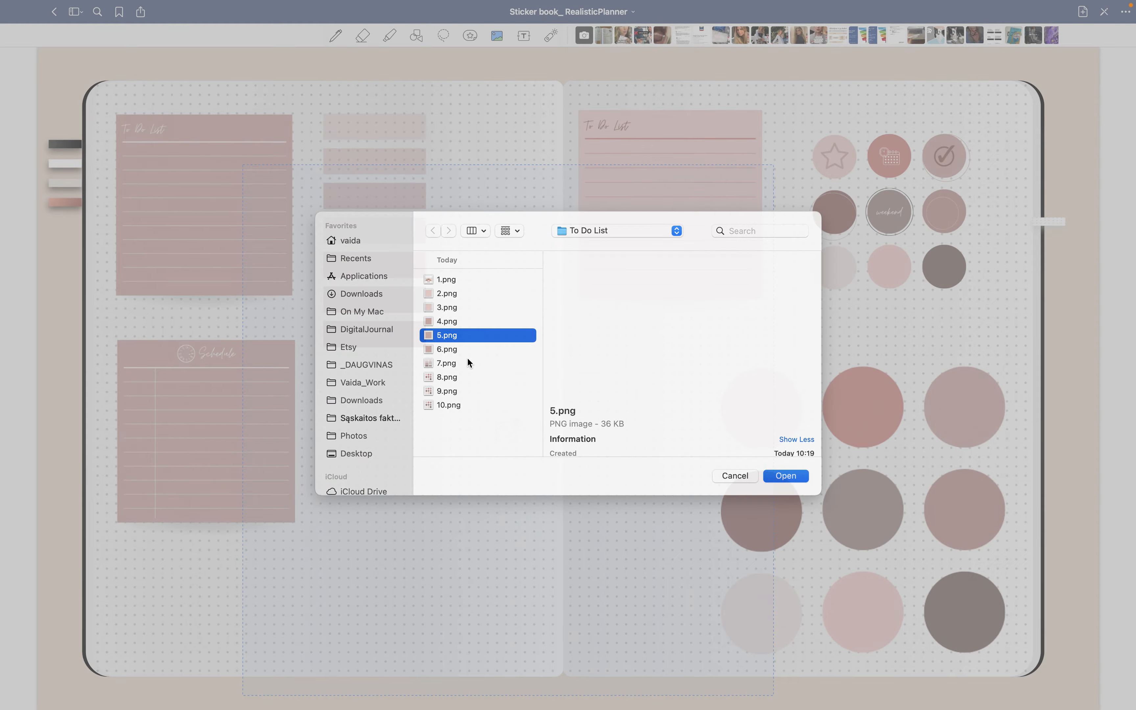
Shrink the clock-face schedule note and place it below the label column on the left page.
mouse_move(750, 705)
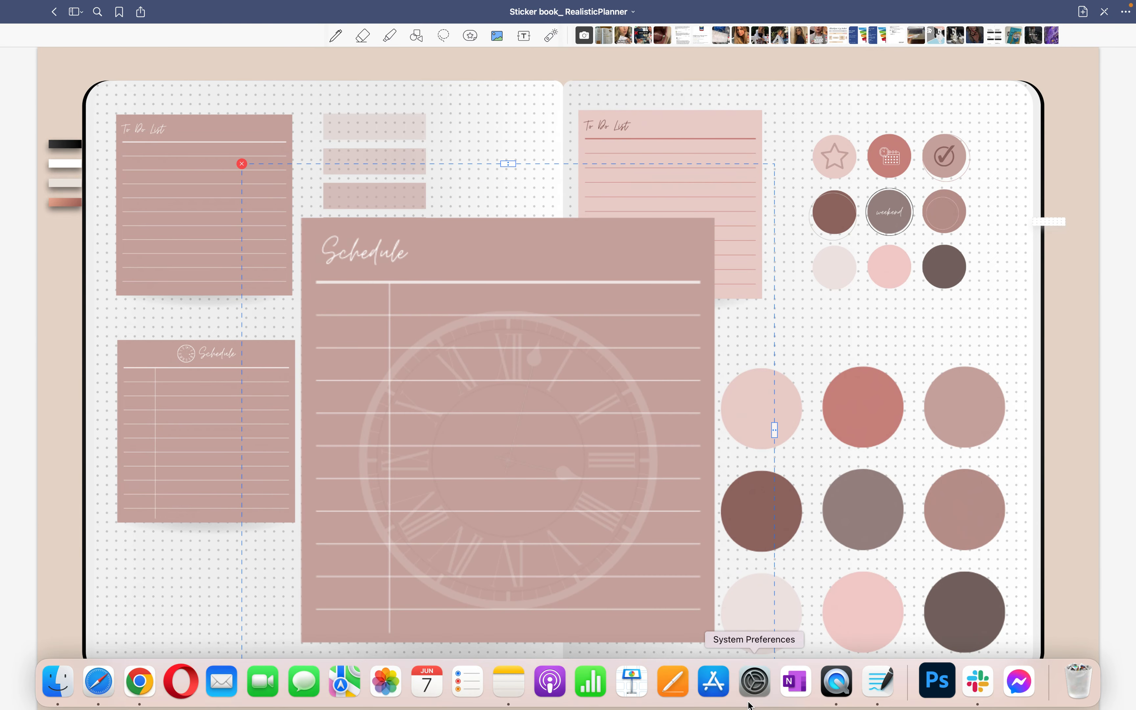
drag(775, 698, 636, 557)
drag(558, 395, 472, 444)
click(588, 408)
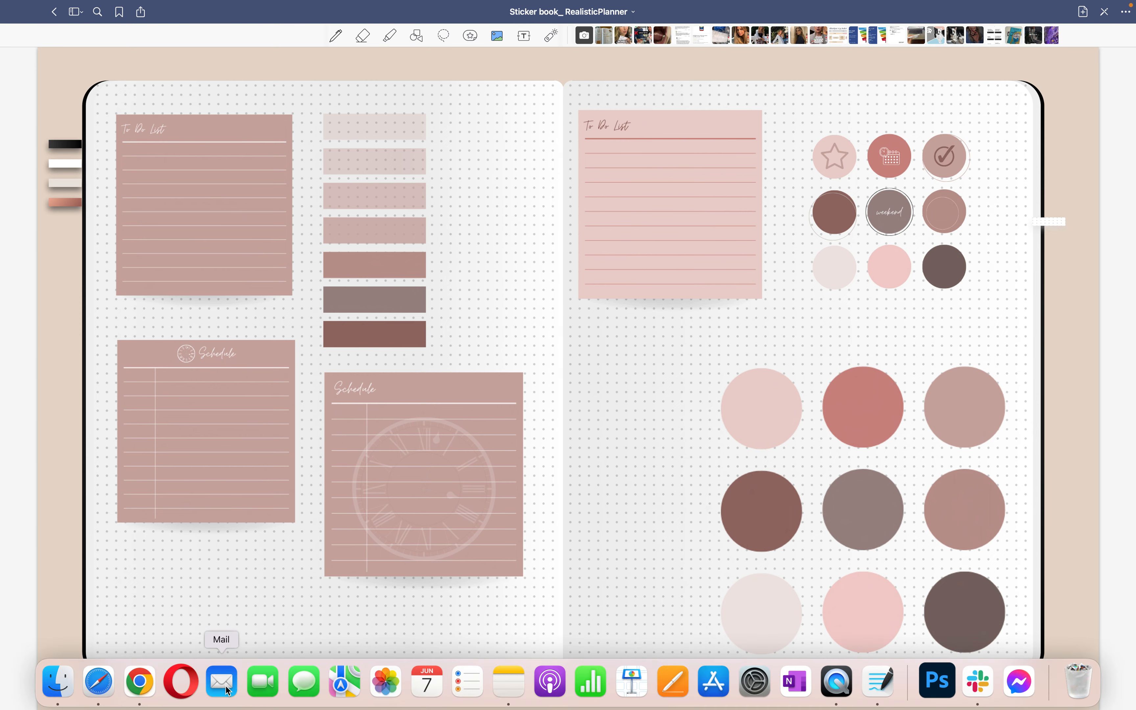
Switch to the To Do List design in Canva and open the colour styles for the plain circles on page 8.
click(140, 681)
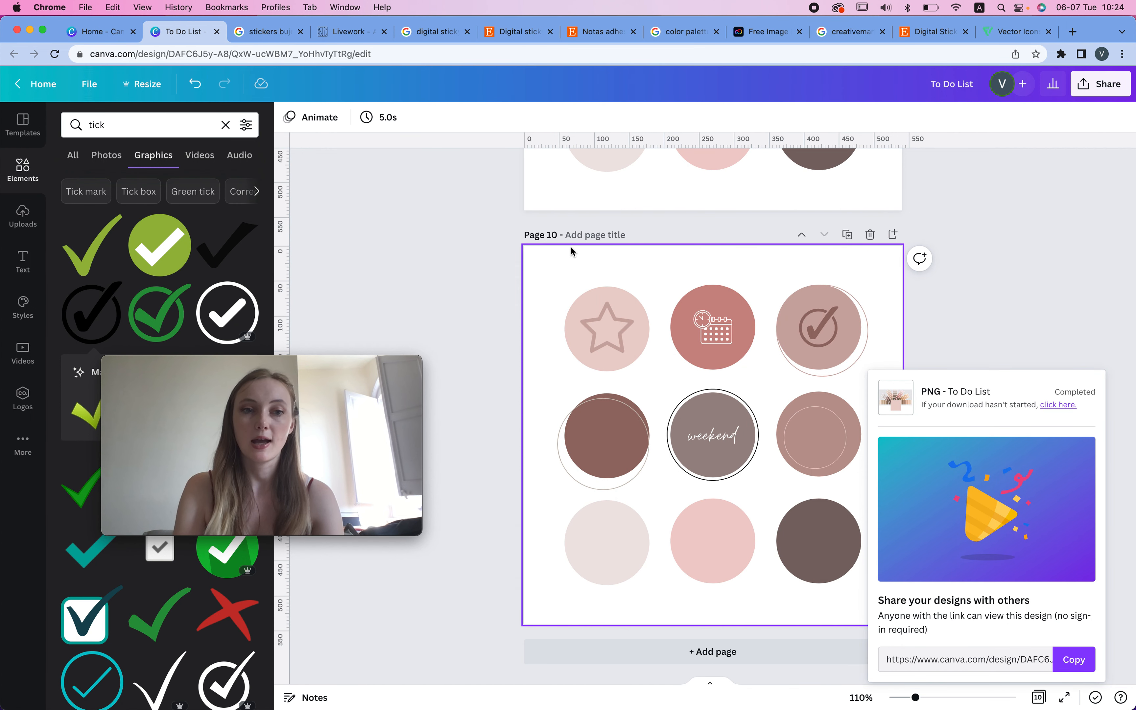
click(456, 299)
scroll(631, 348, up, 10)
scroll(632, 349, up, 3)
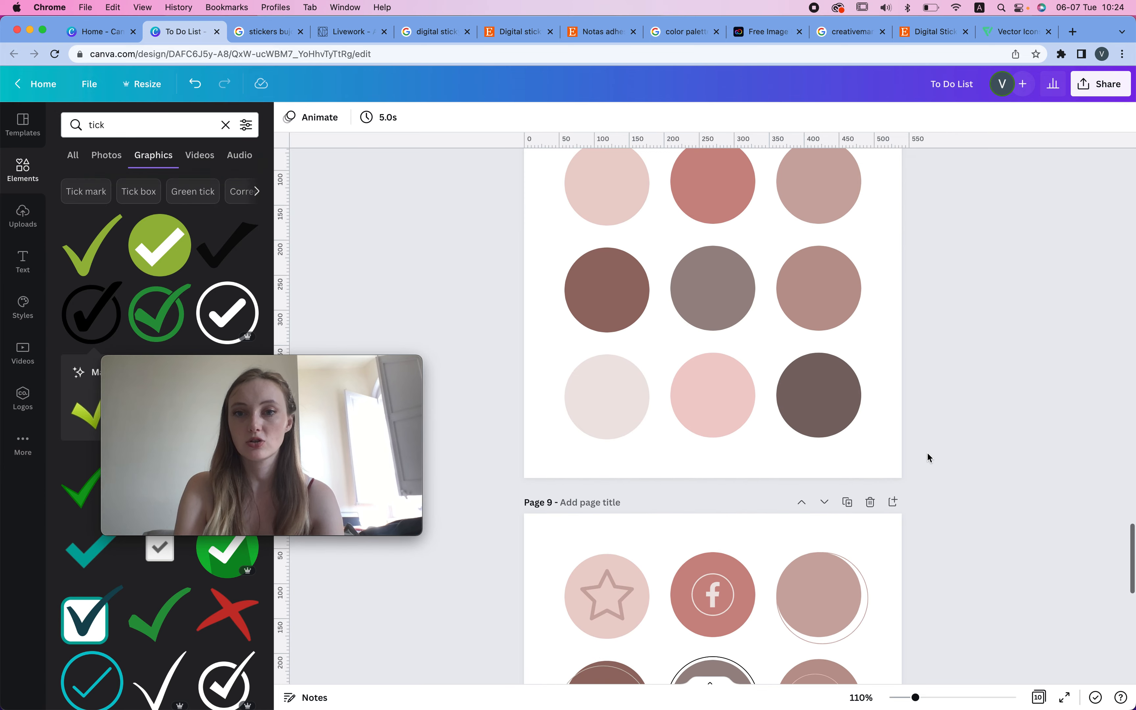
click(882, 283)
drag(227, 362, 1131, 363)
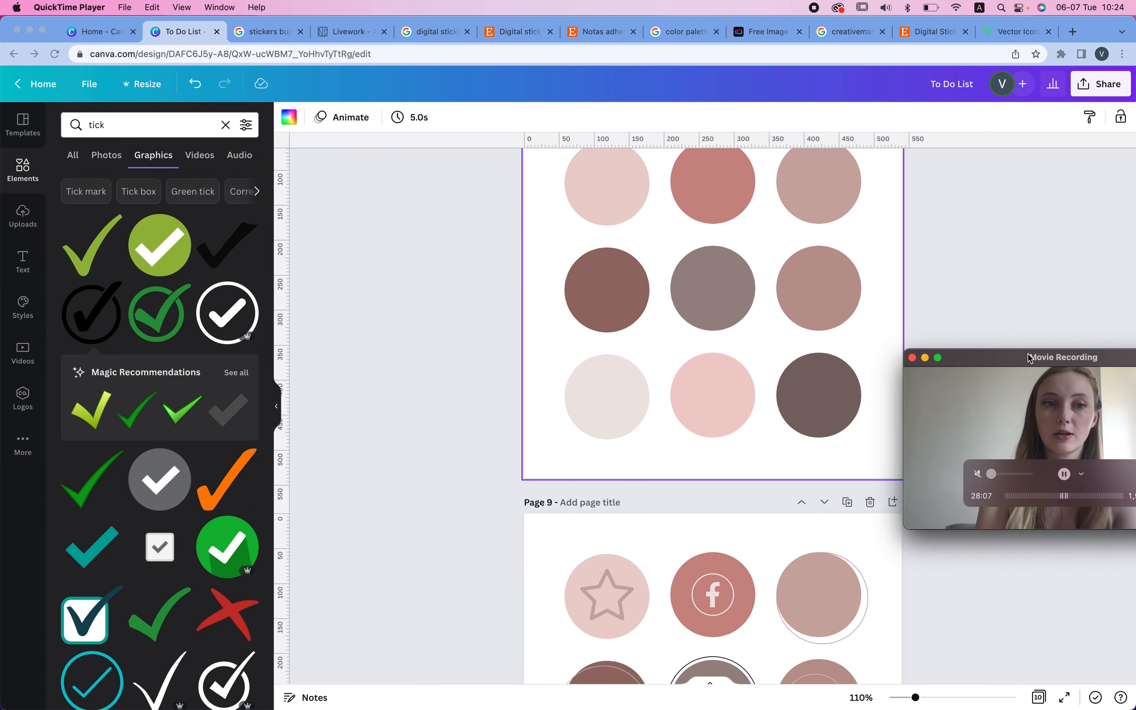
click(52, 307)
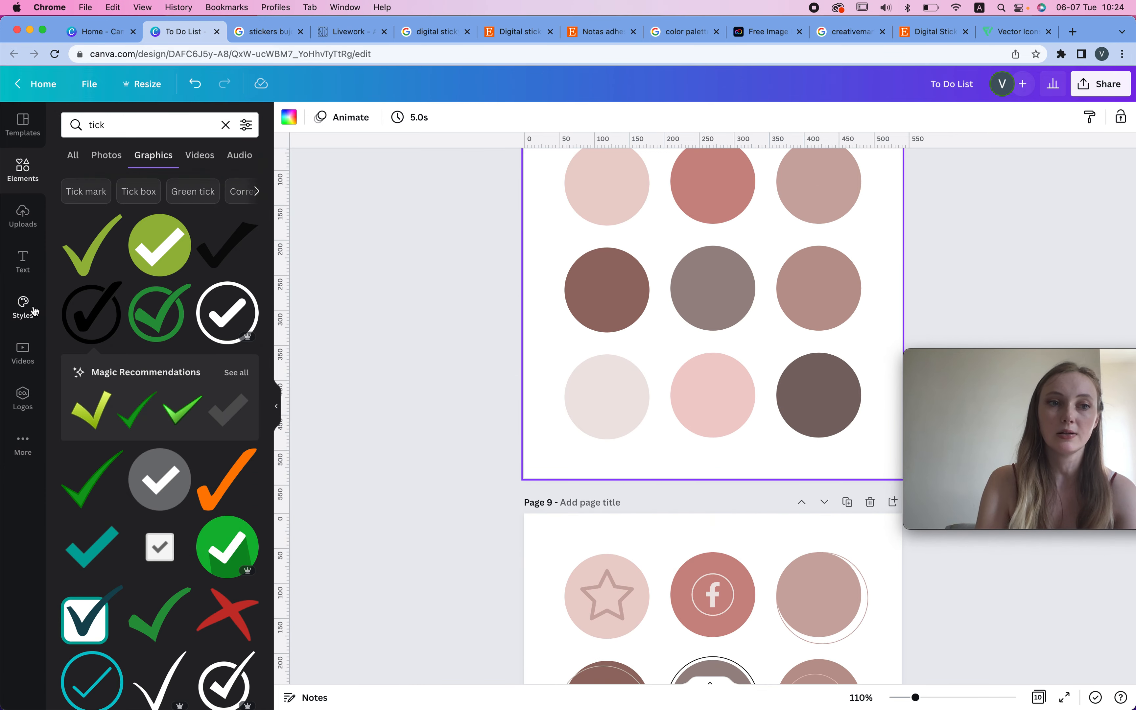
click(23, 308)
Try the Rosettes and Cream, Colour palette, new and Petal Party palettes on page 8's circles.
click(221, 273)
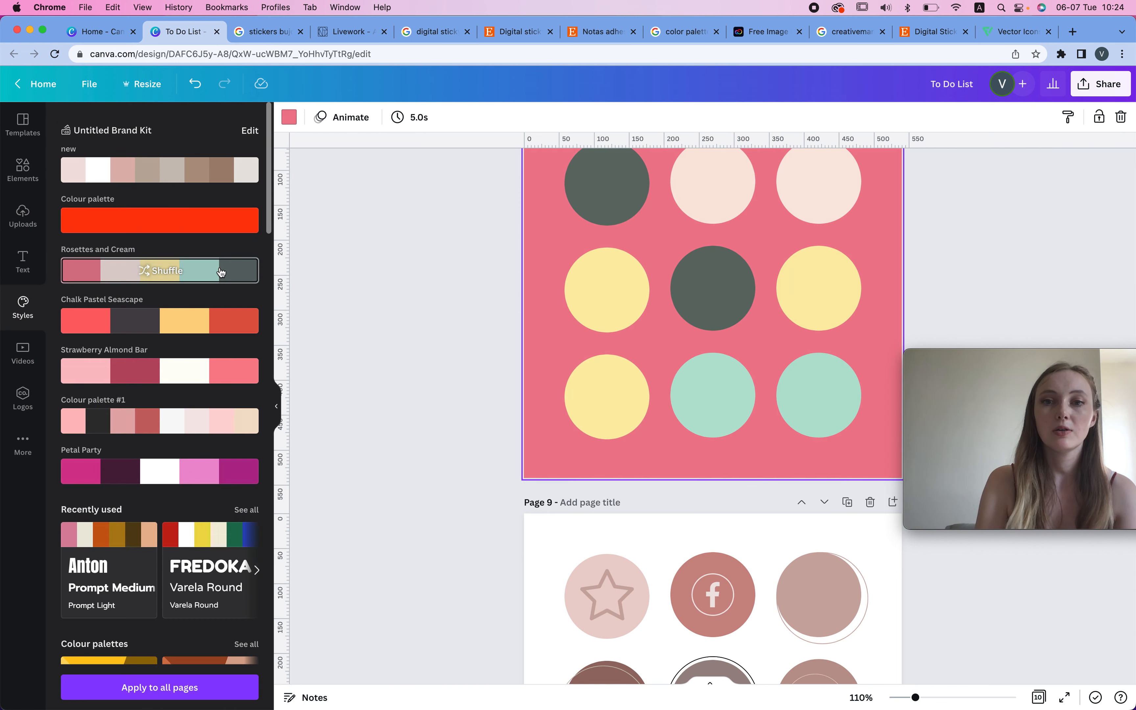
click(212, 276)
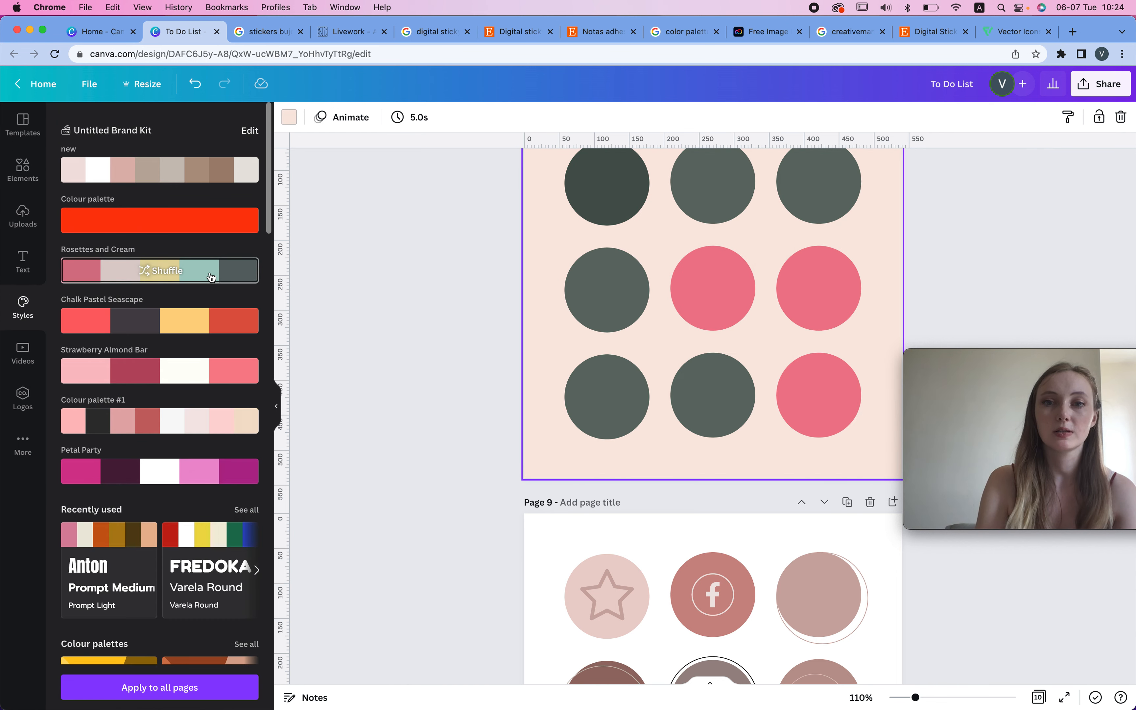
click(194, 227)
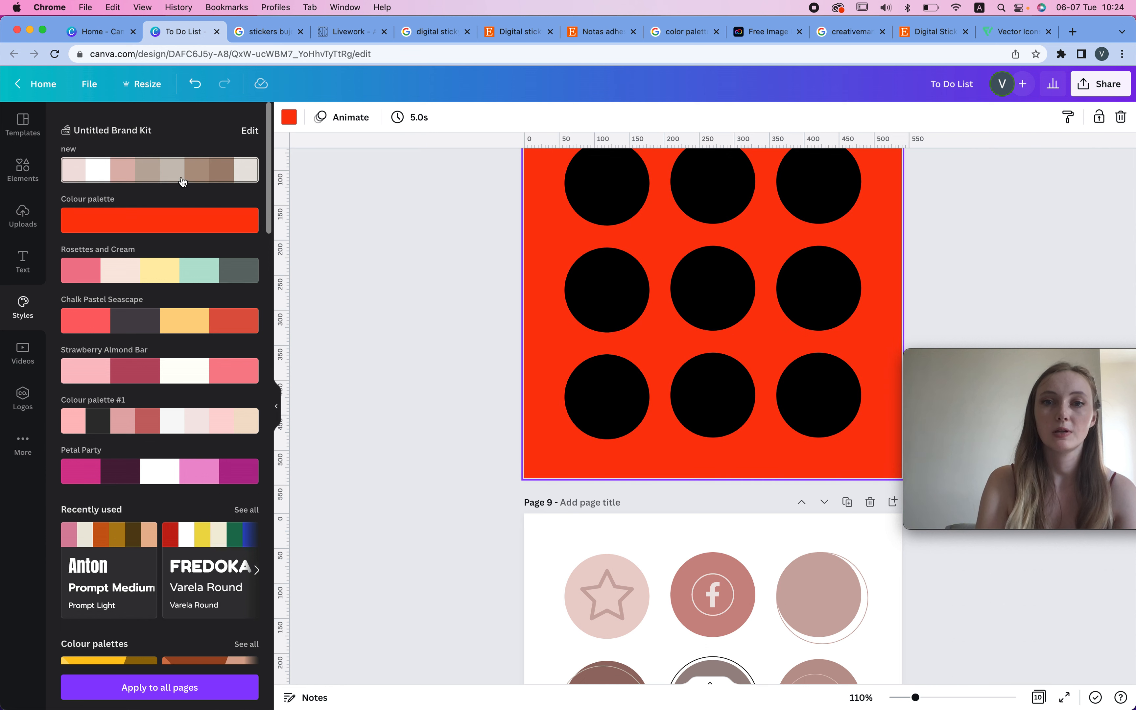
click(183, 179)
click(183, 179)
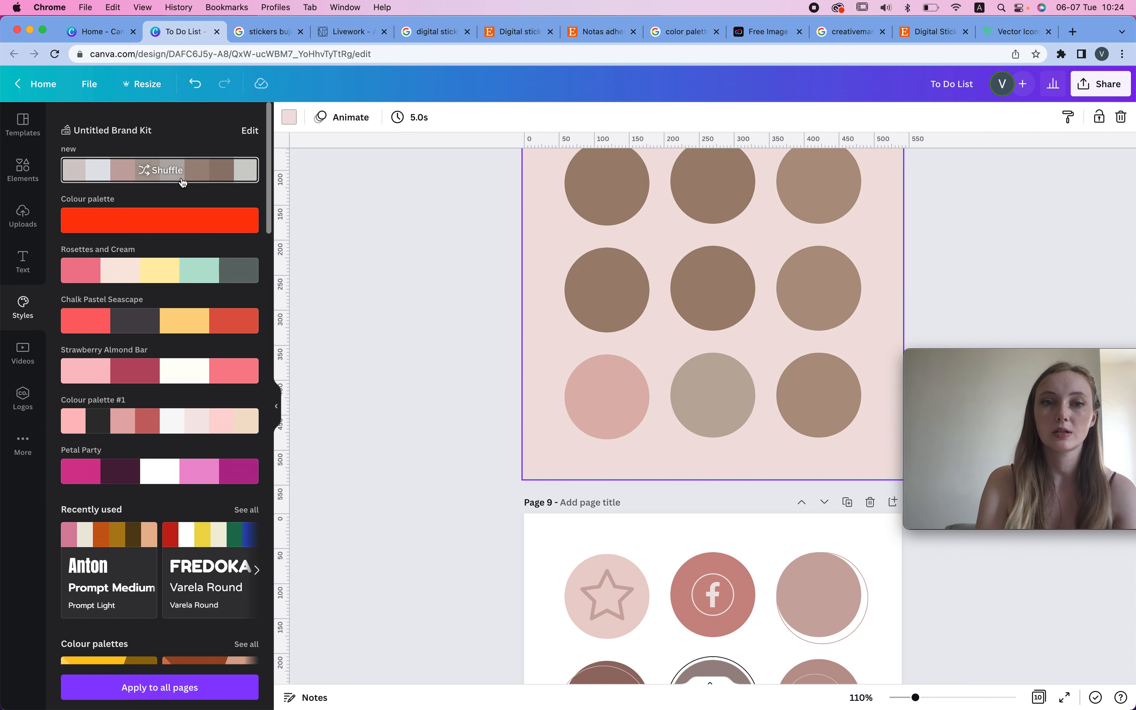
click(217, 470)
Apply Colour palette #1 to page 8 and shuffle it into a near-black background with pink, white and beige circles.
click(189, 428)
click(189, 423)
scroll(555, 380, up, 1)
scroll(555, 382, up, 1)
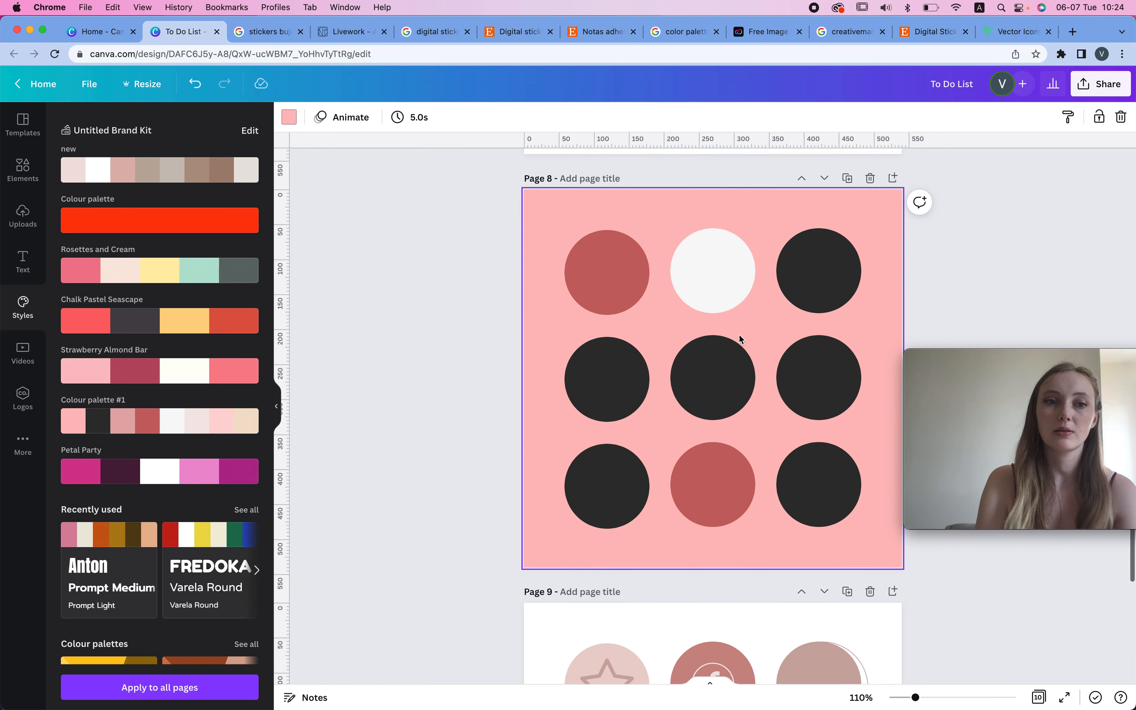
scroll(223, 429, down, 3)
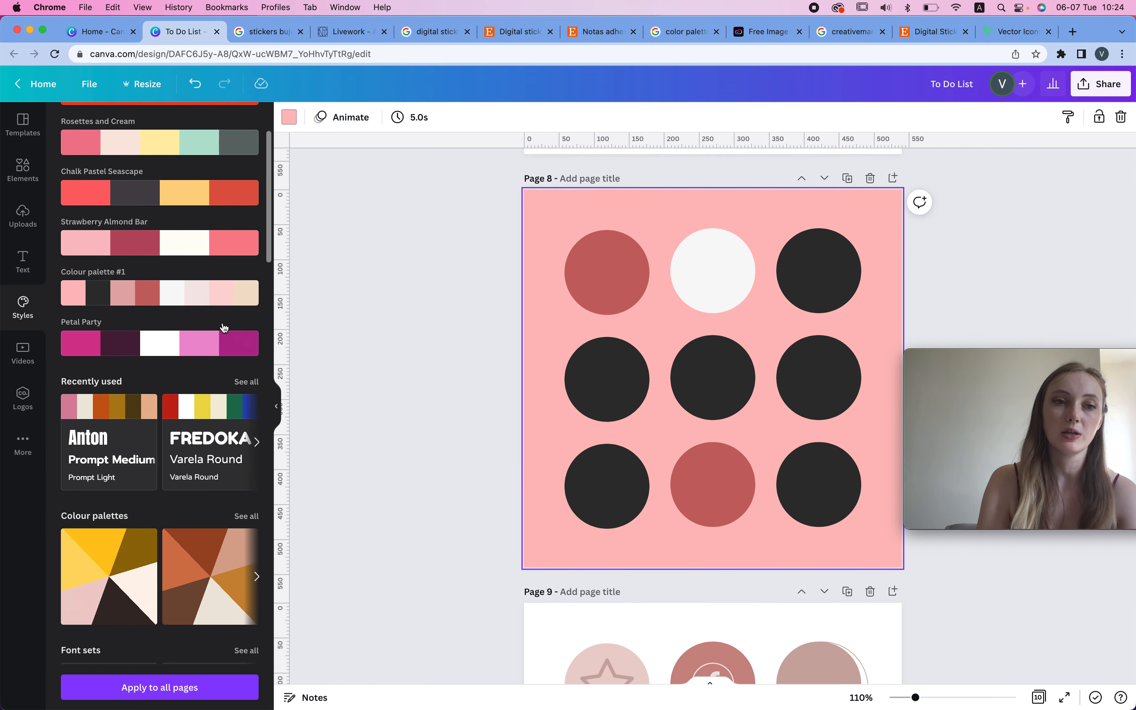
click(155, 293)
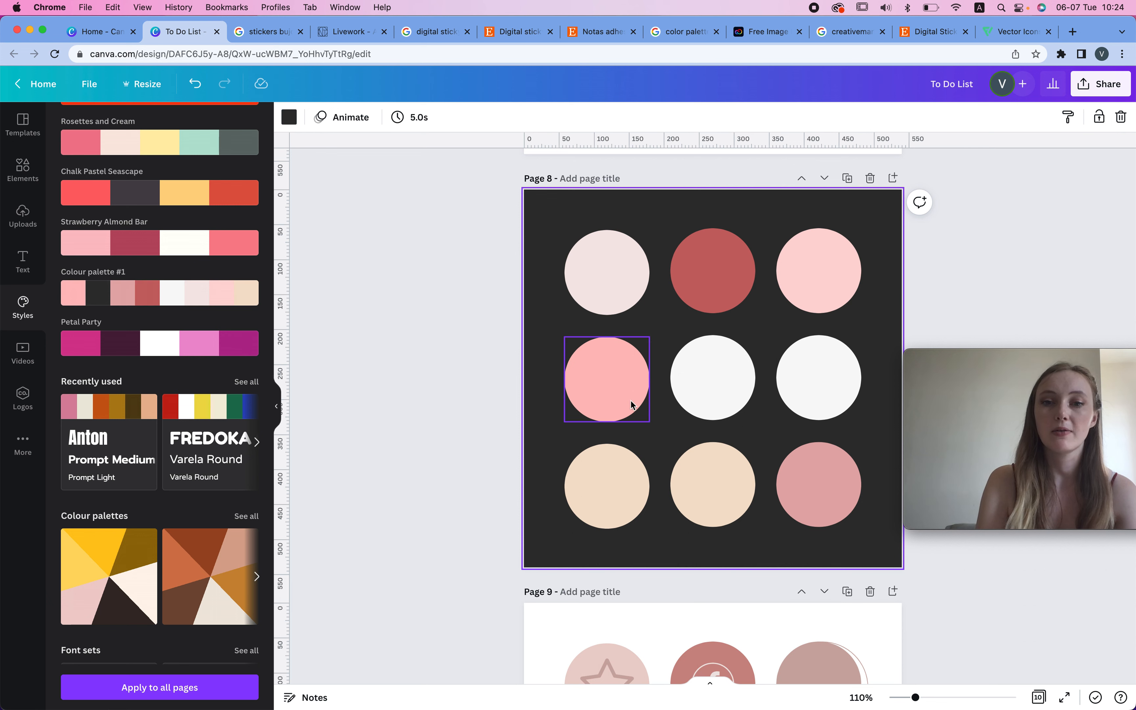
Recolour the bottom-left circle on page 8 with a custom muted brown.
click(611, 491)
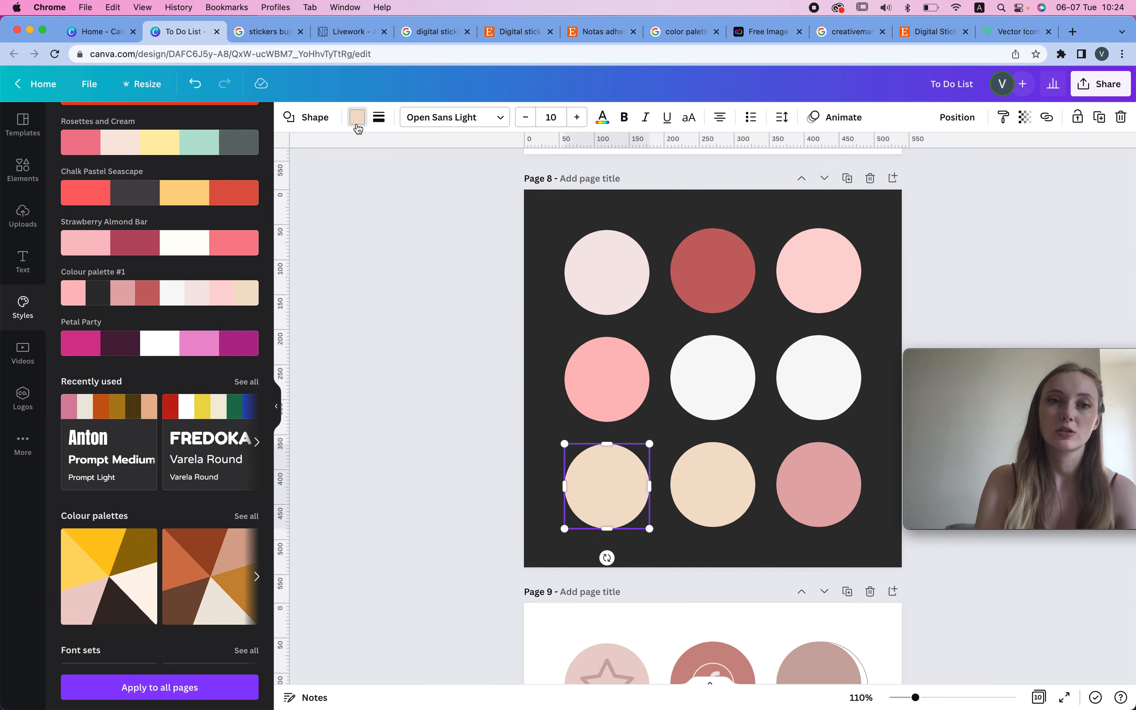
click(357, 117)
click(74, 183)
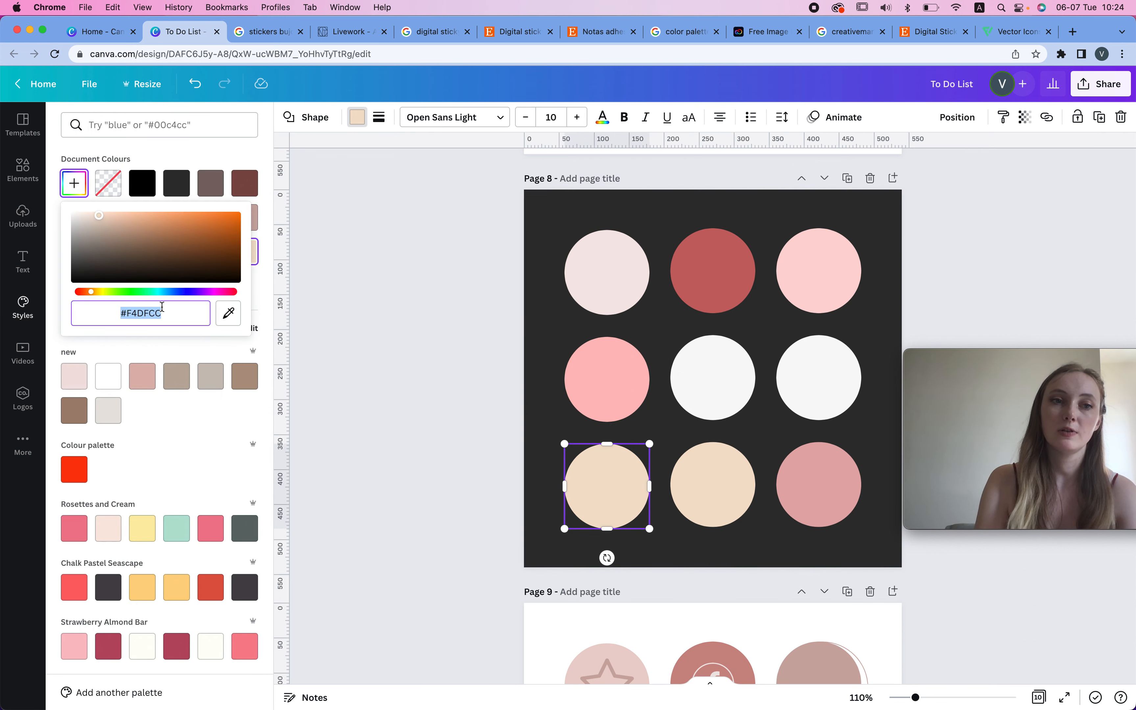
click(114, 235)
Recolour the centre circle on page 8 with a custom dusty pink.
click(713, 377)
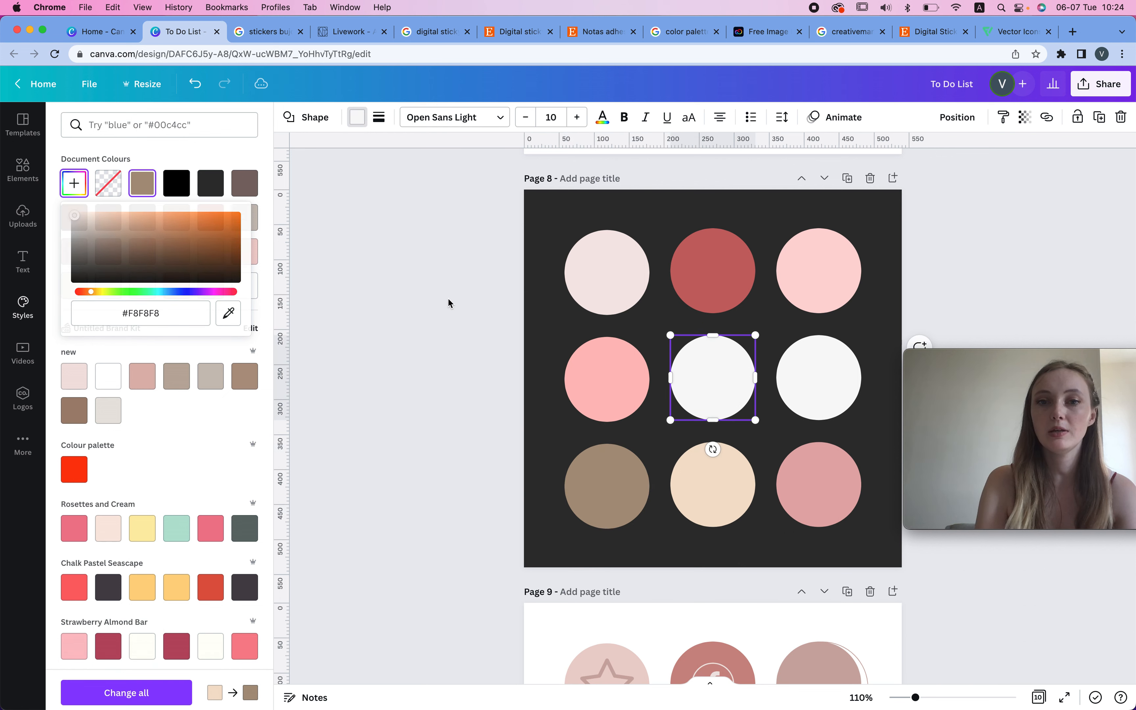
click(74, 183)
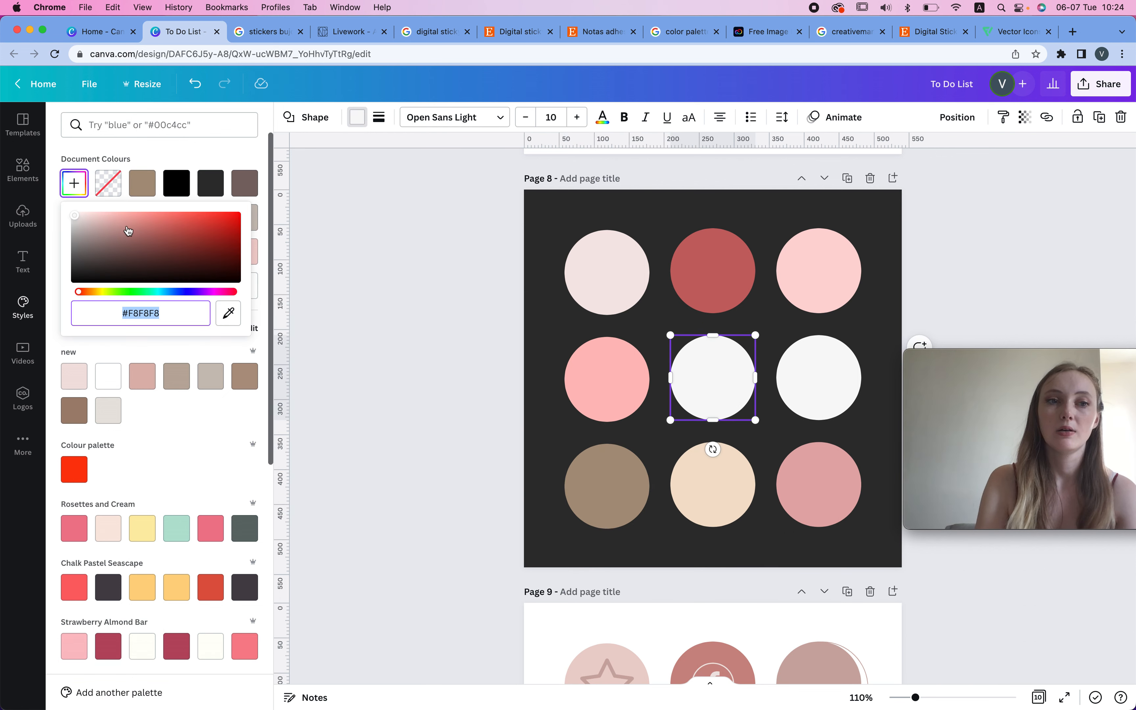
click(94, 225)
click(640, 306)
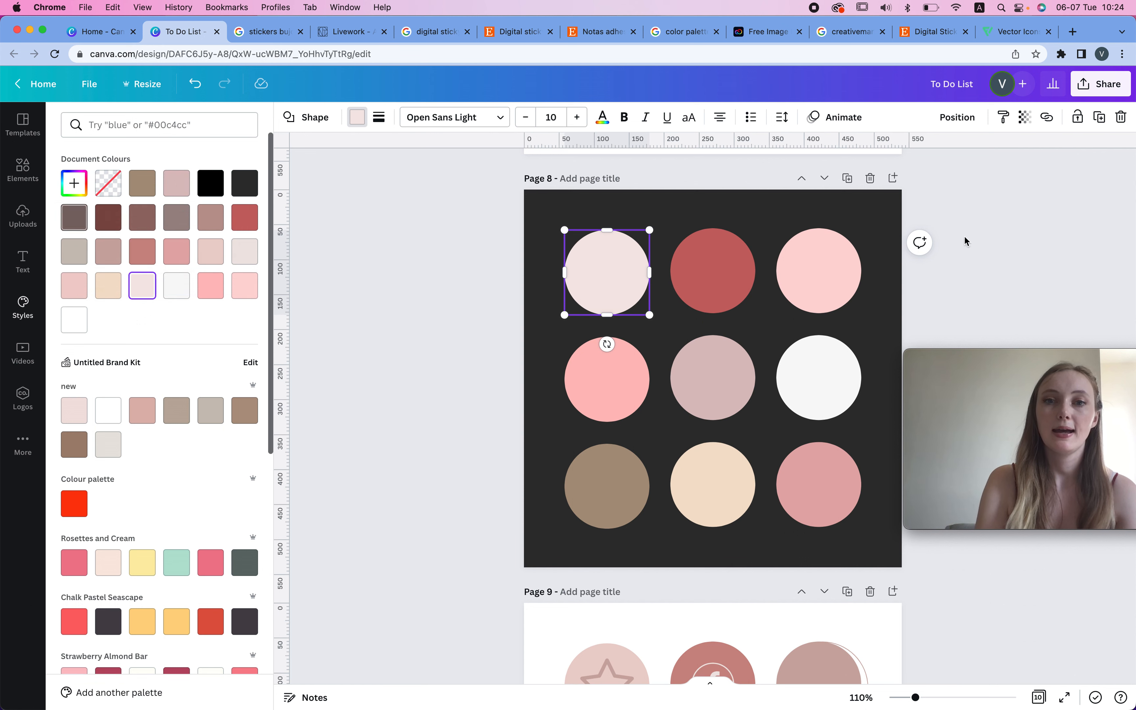
Try deleting the dark background of page 8 and undo the deletion.
click(1072, 215)
click(860, 214)
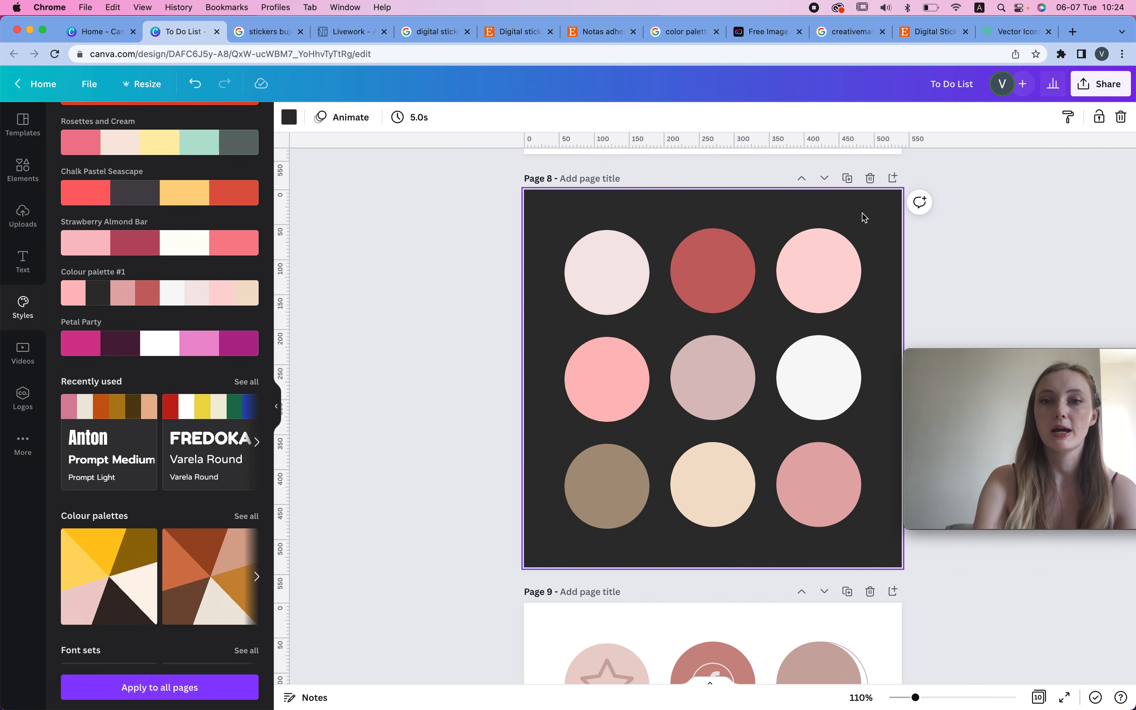
key(BackSpace)
key(super+z)
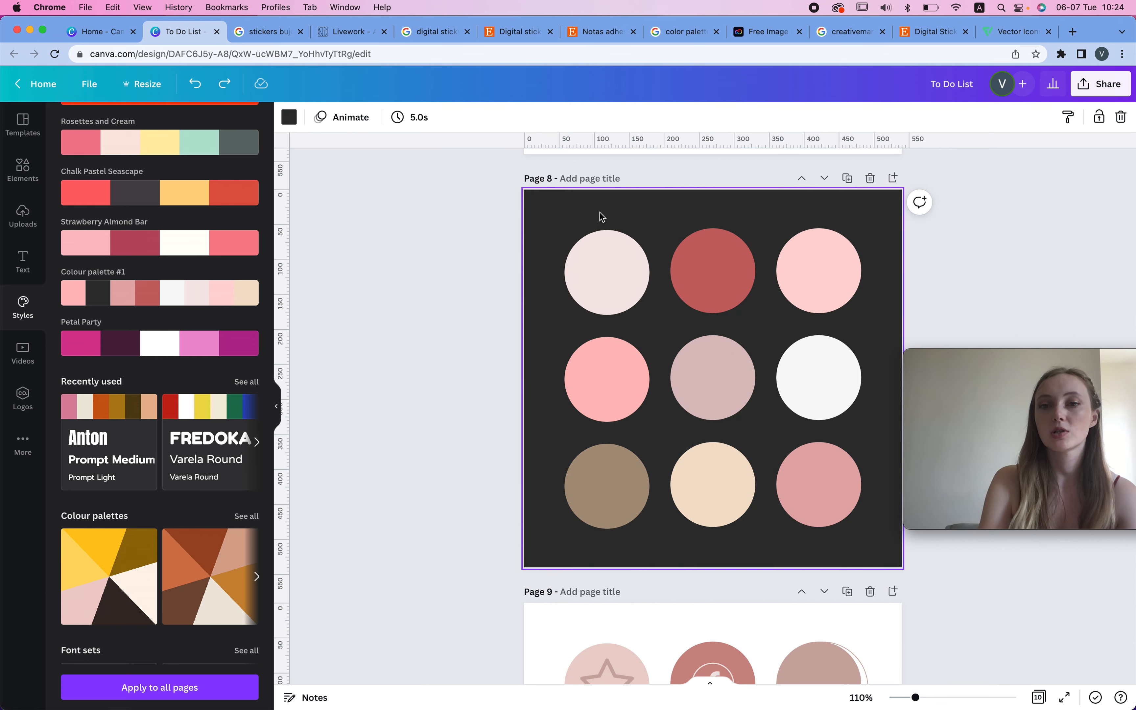
right_click(742, 297)
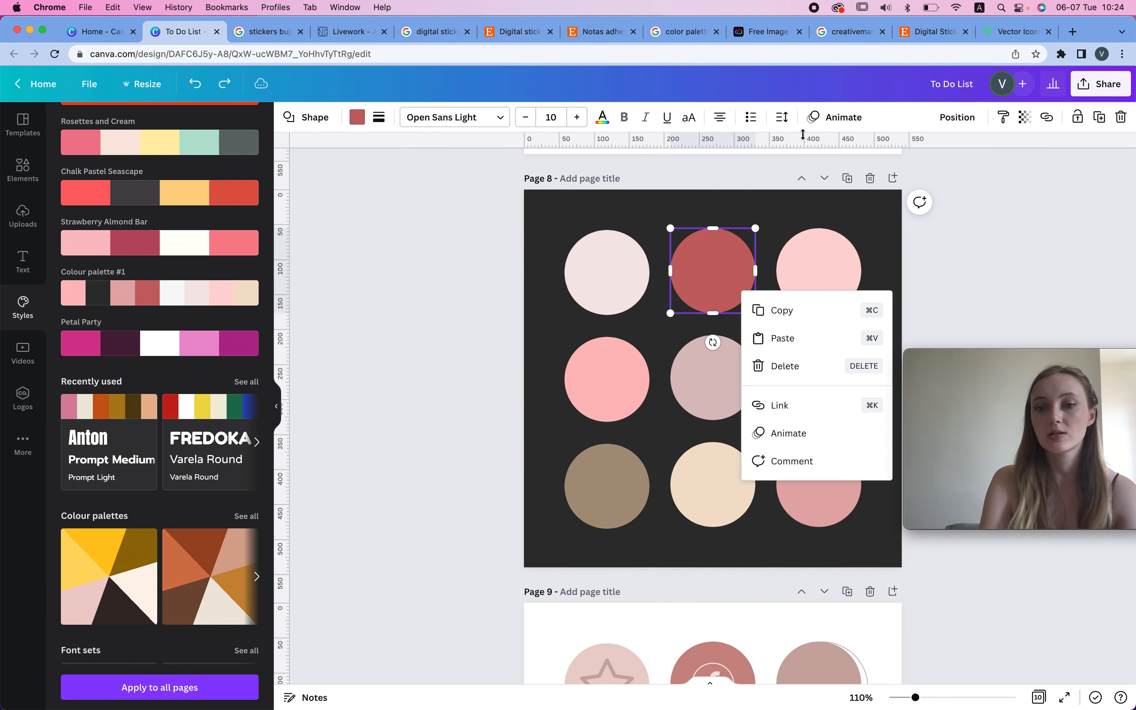
scroll(742, 297, down, 4)
click(529, 188)
scroll(529, 189, up, 5)
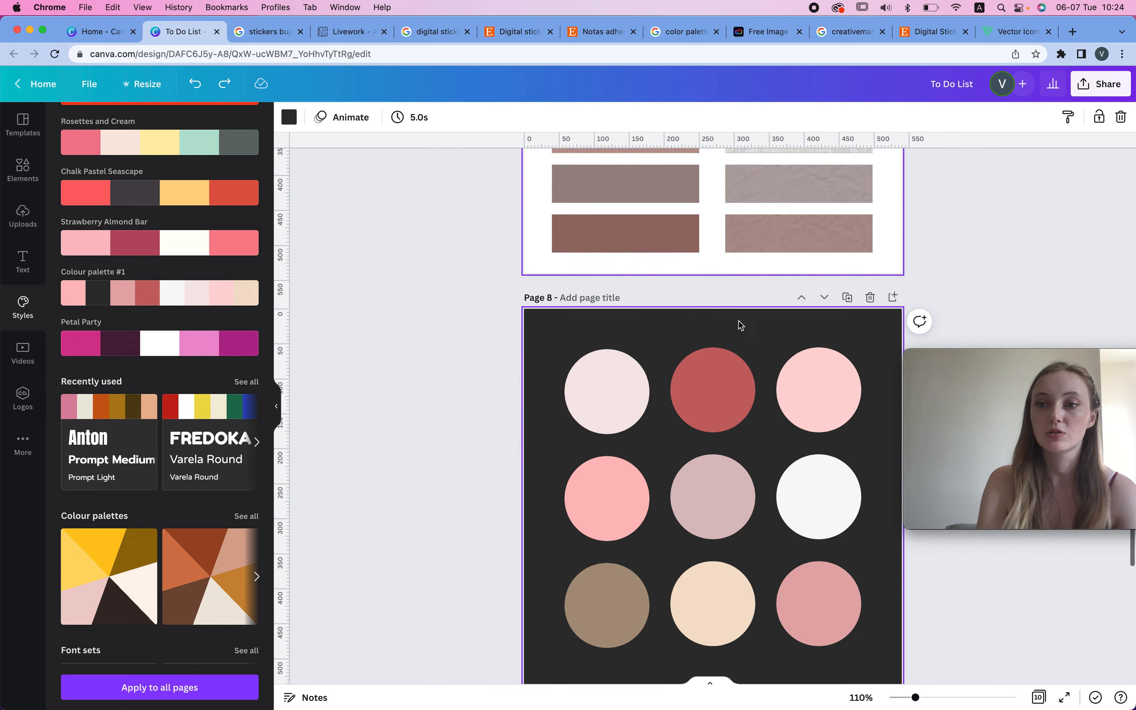
click(437, 406)
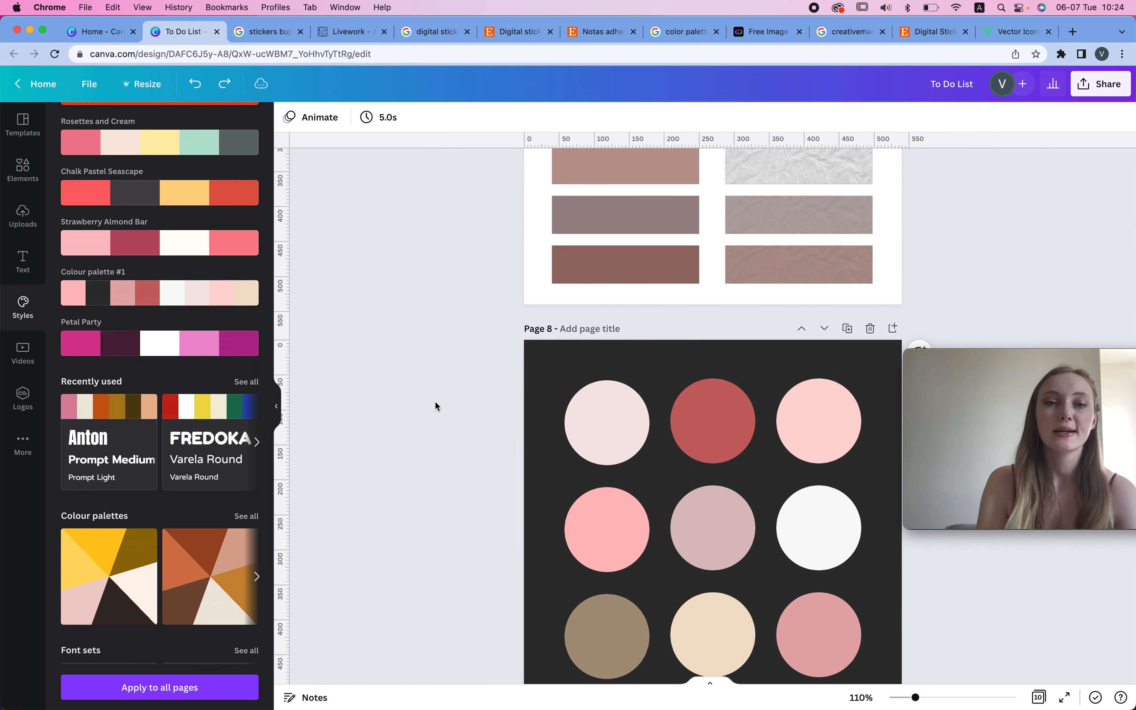